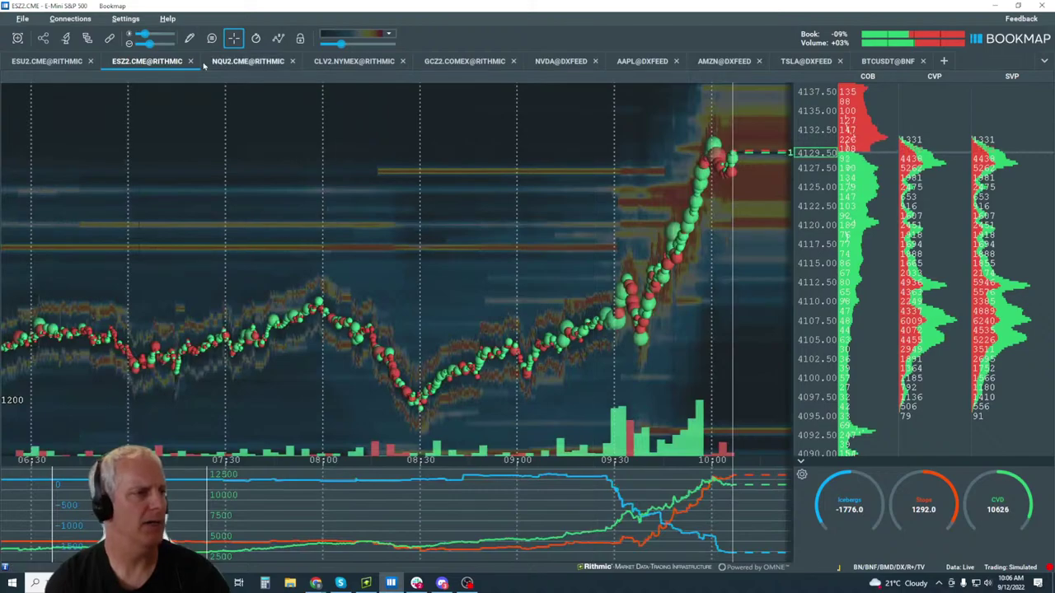
Increase the heatmap contrast on the ESZ2 chart and slightly reduce the size of the volume dots.
left_click_drag(345, 47, 360, 52)
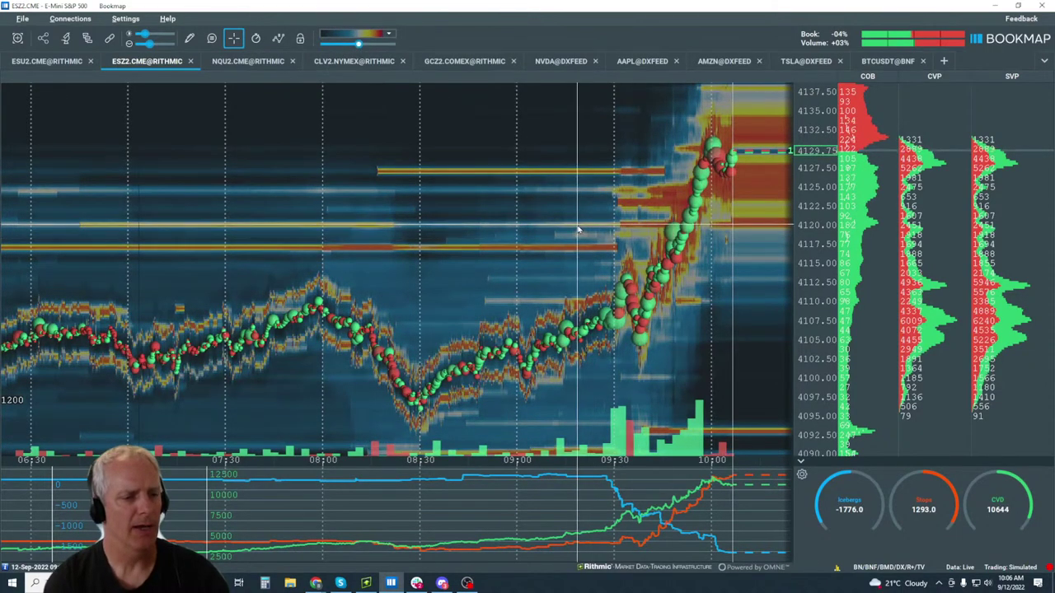
scroll(579, 229, "up", 2)
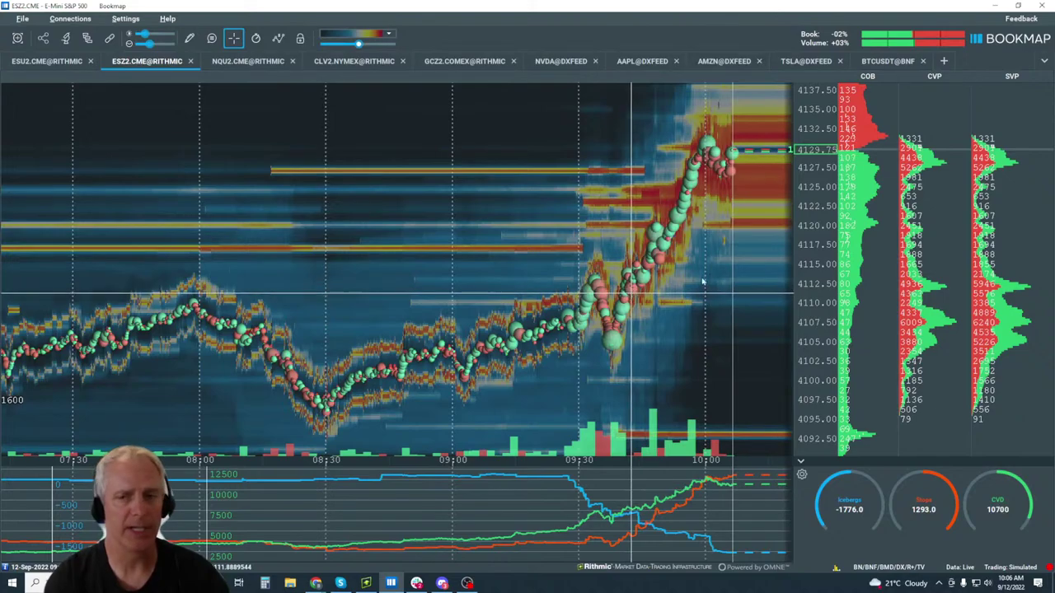
key("alt+Tab")
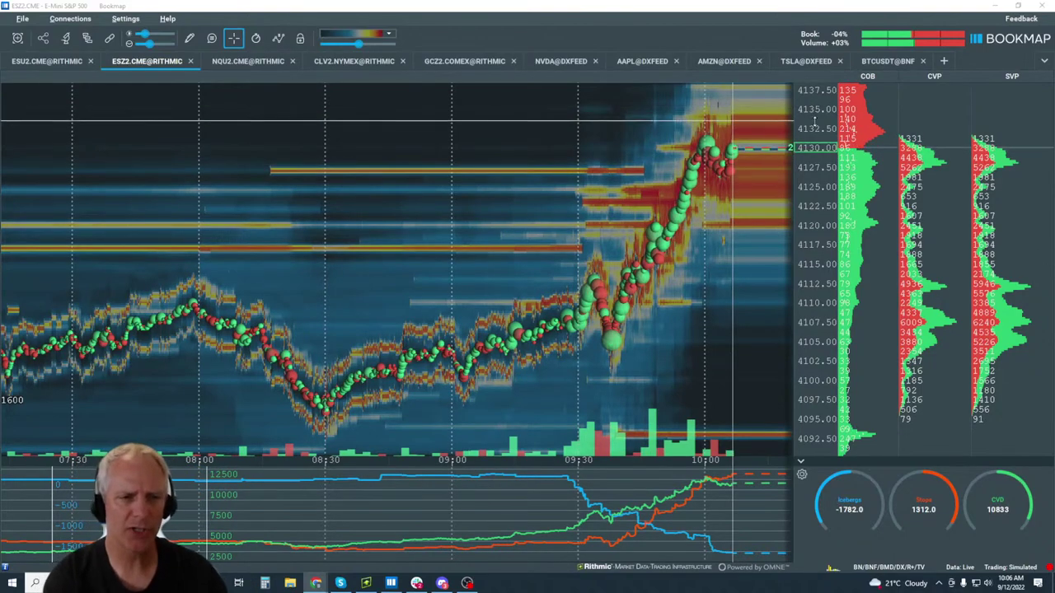
scroll(576, 98, "down", 3)
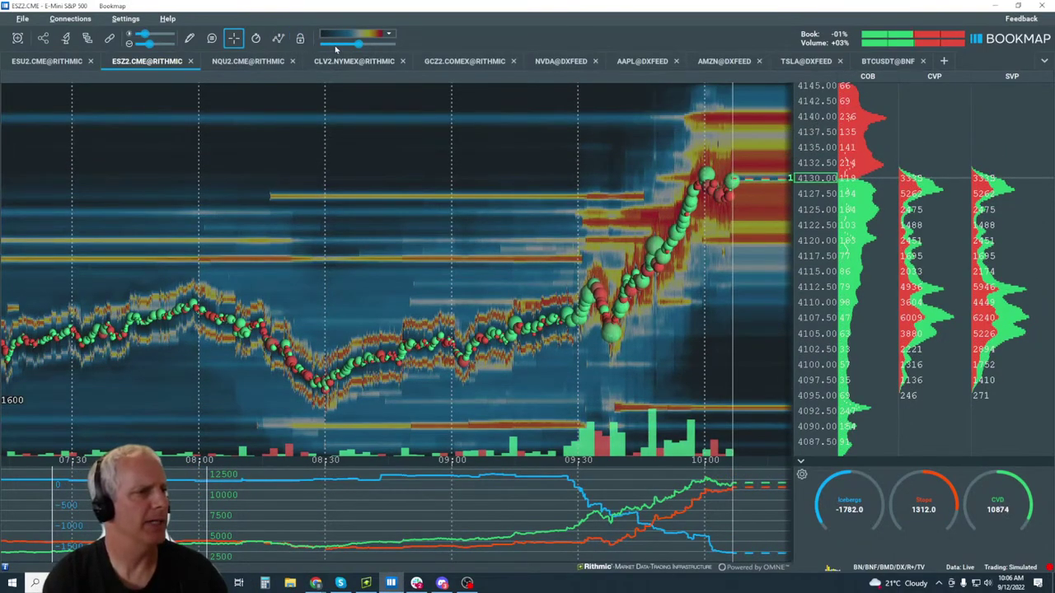
left_click_drag(363, 47, 381, 51)
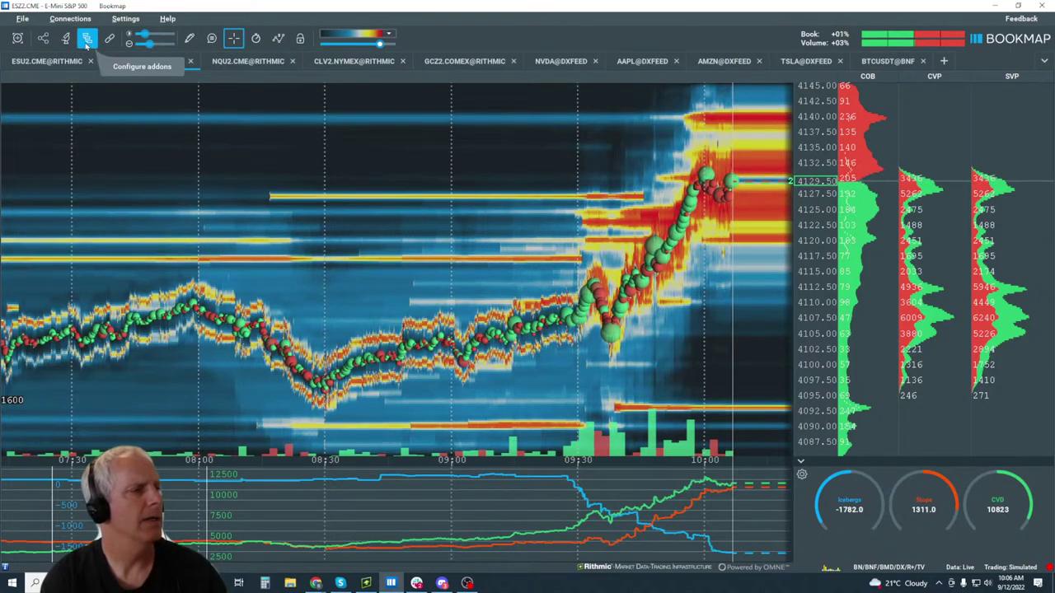
left_click(137, 46)
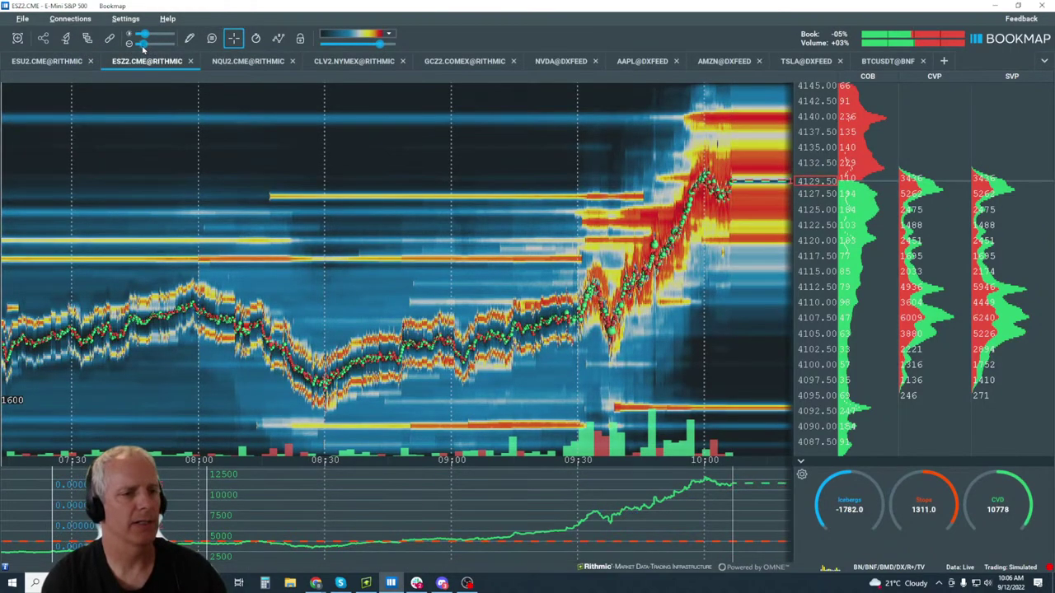
left_click_drag(144, 45, 147, 44)
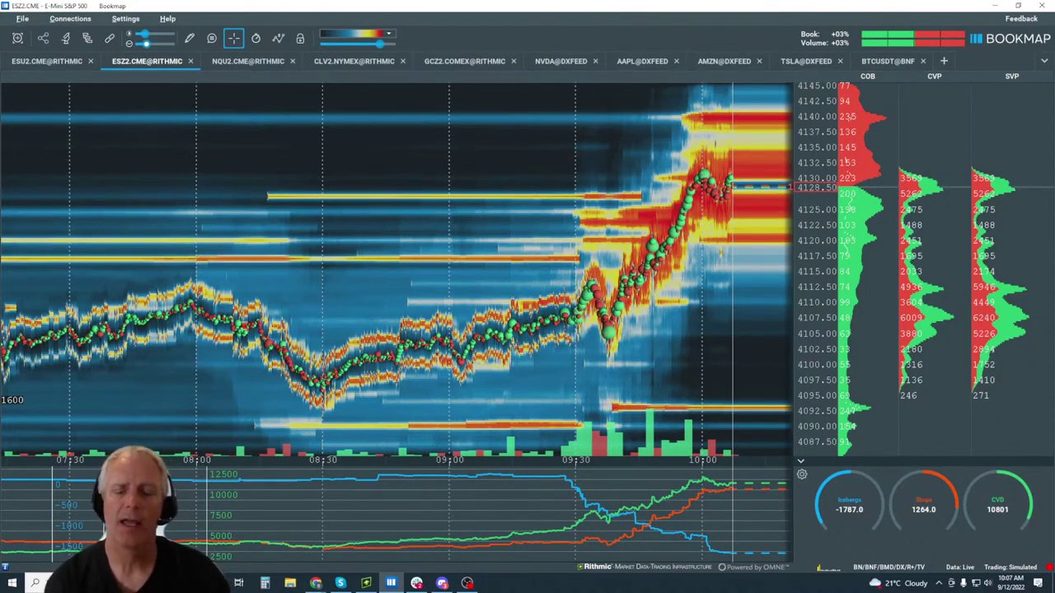
Hide the Heatmap, Volume Bars and Volume Dots on the ESZ2 chart and collapse the indicator pane below it.
key("alt+Tab")
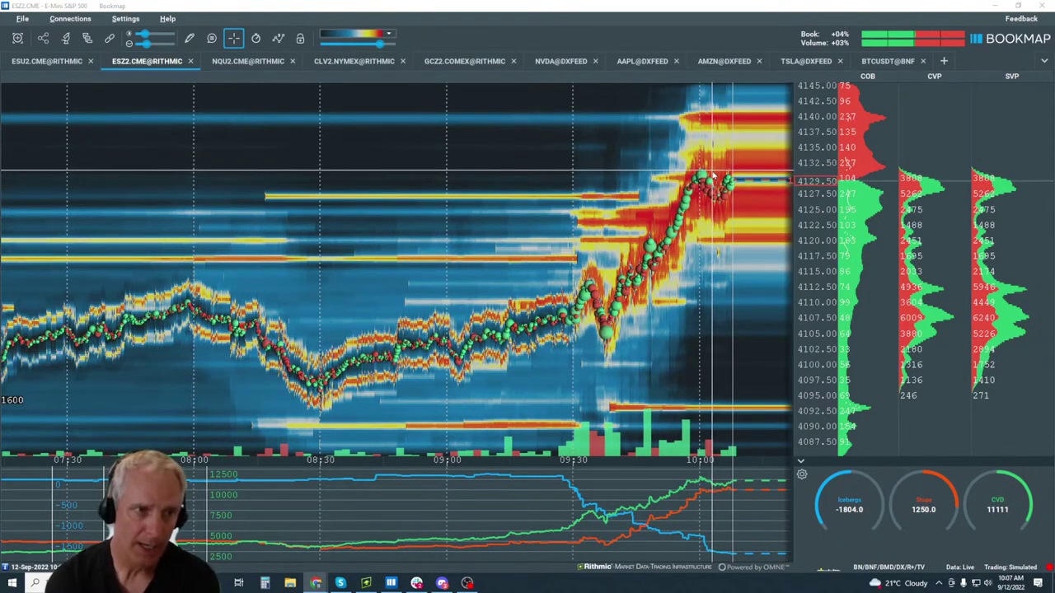
scroll(707, 180, "up", 3)
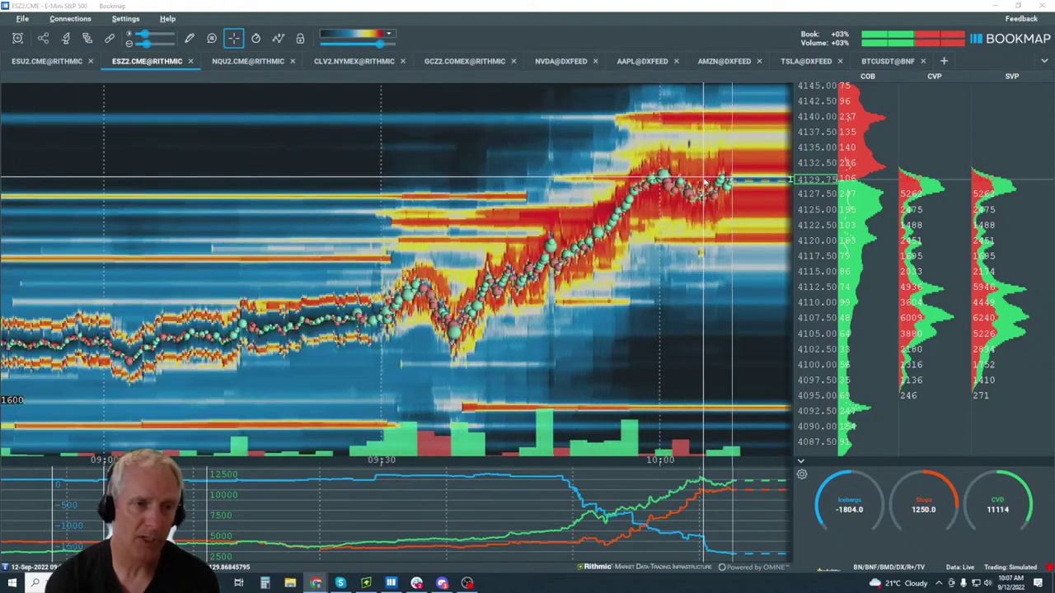
scroll(704, 182, "up", 4)
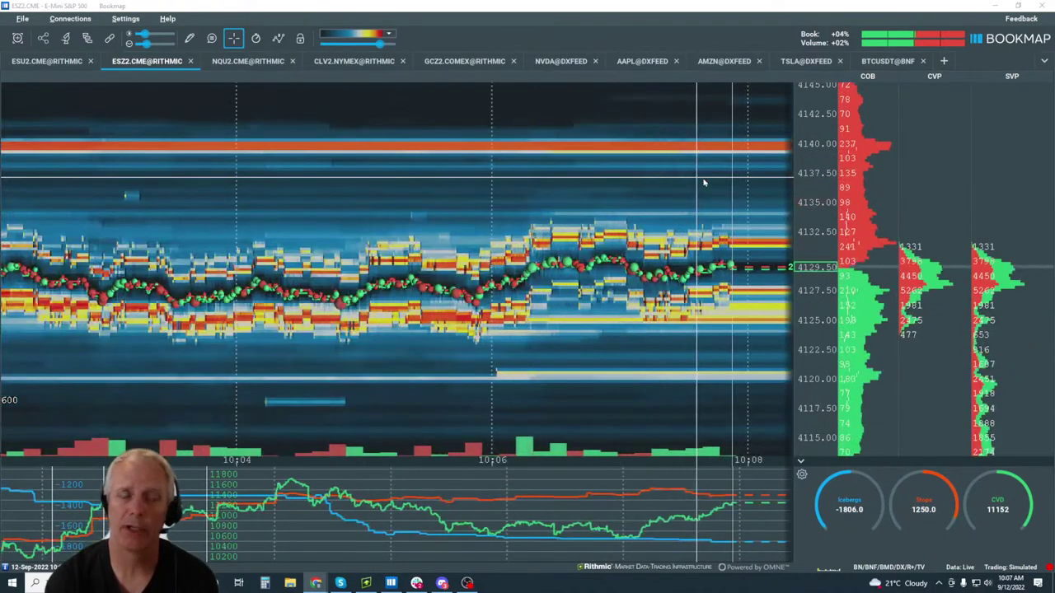
scroll(692, 223, "down", 2)
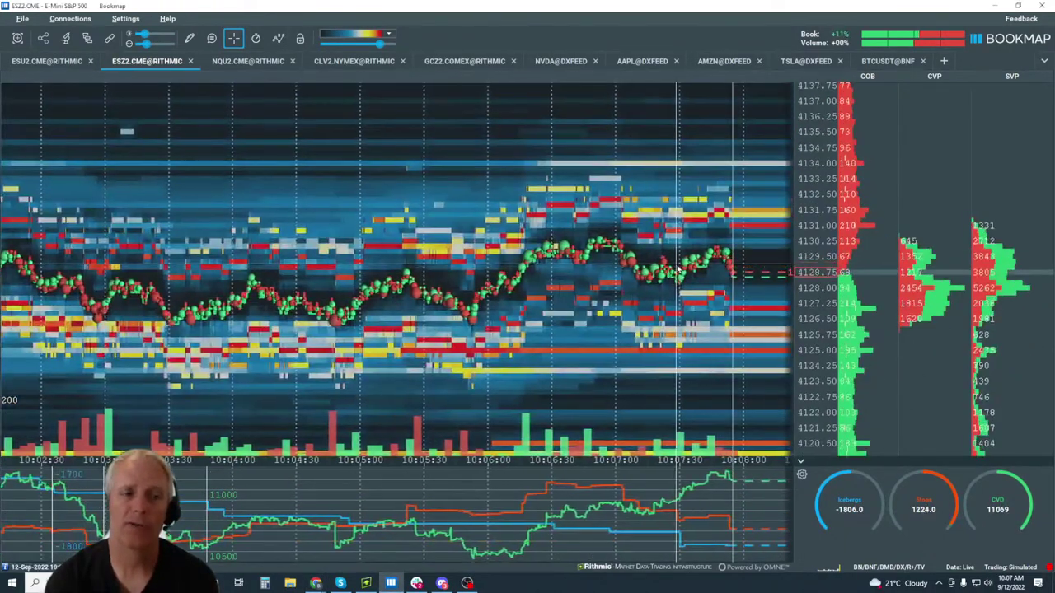
left_click(281, 39)
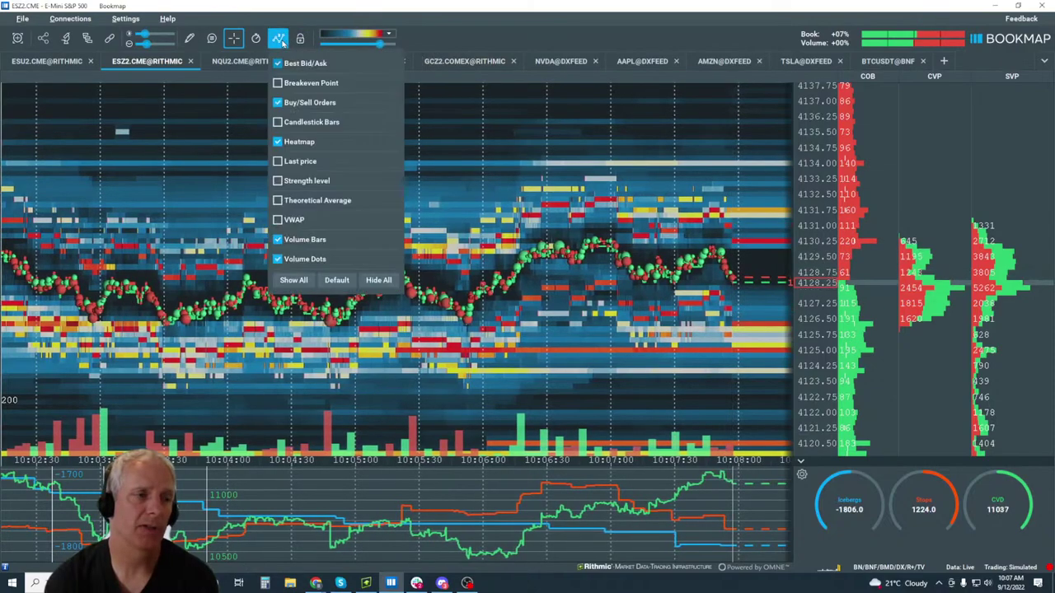
left_click(279, 141)
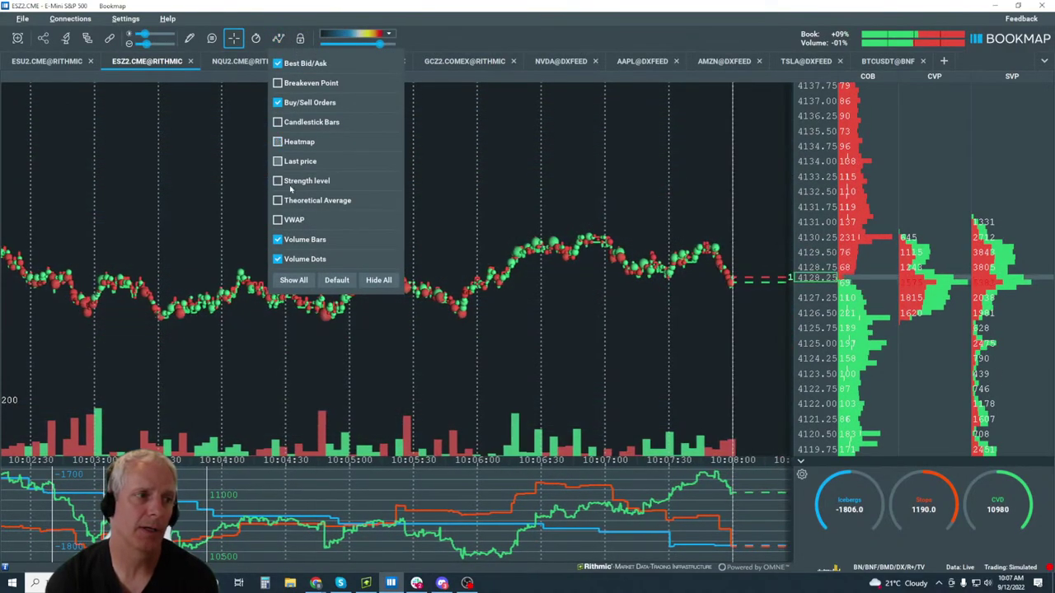
left_click(279, 240)
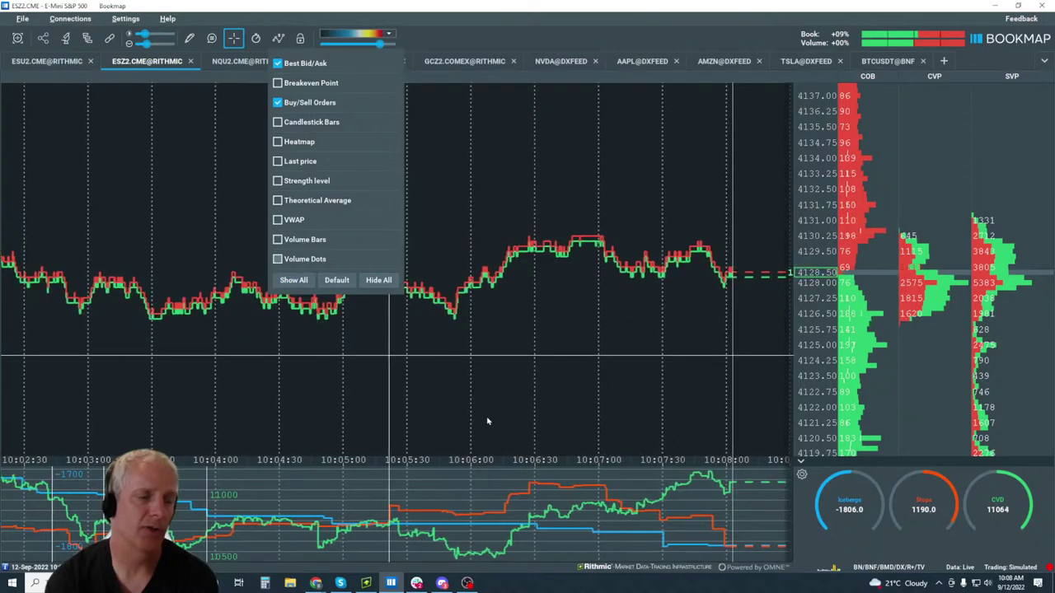
left_click(800, 462)
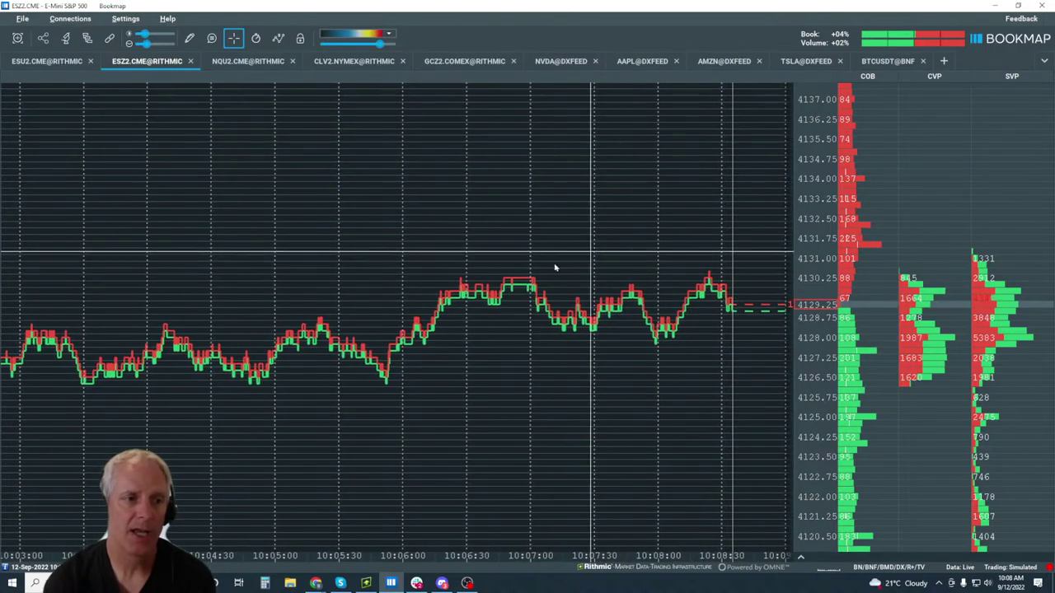
Show Candlestick Bars on the price chart and set their interval to 1 min.
left_click(278, 38)
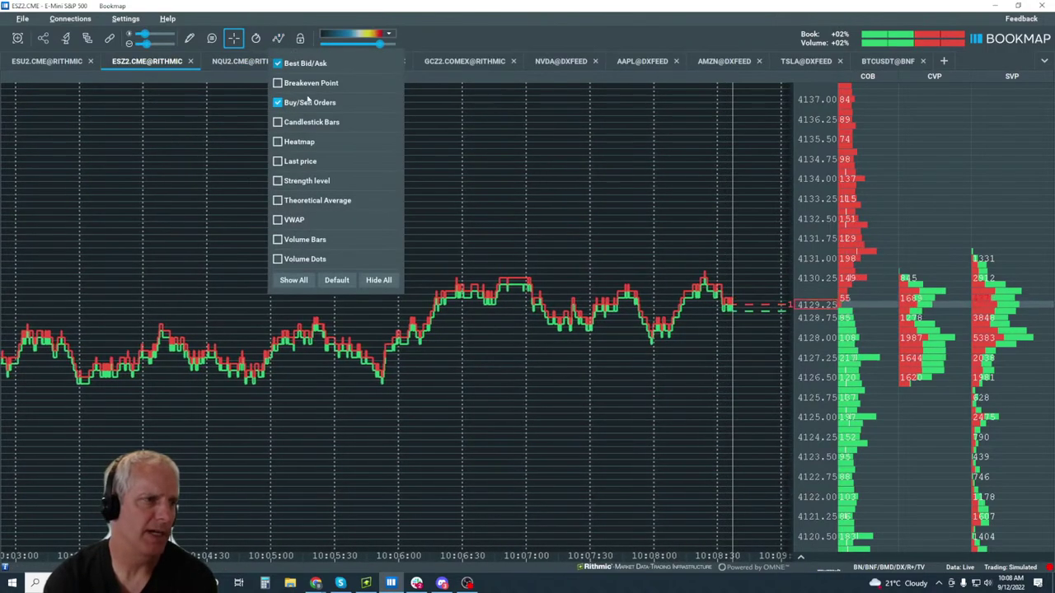
left_click(306, 122)
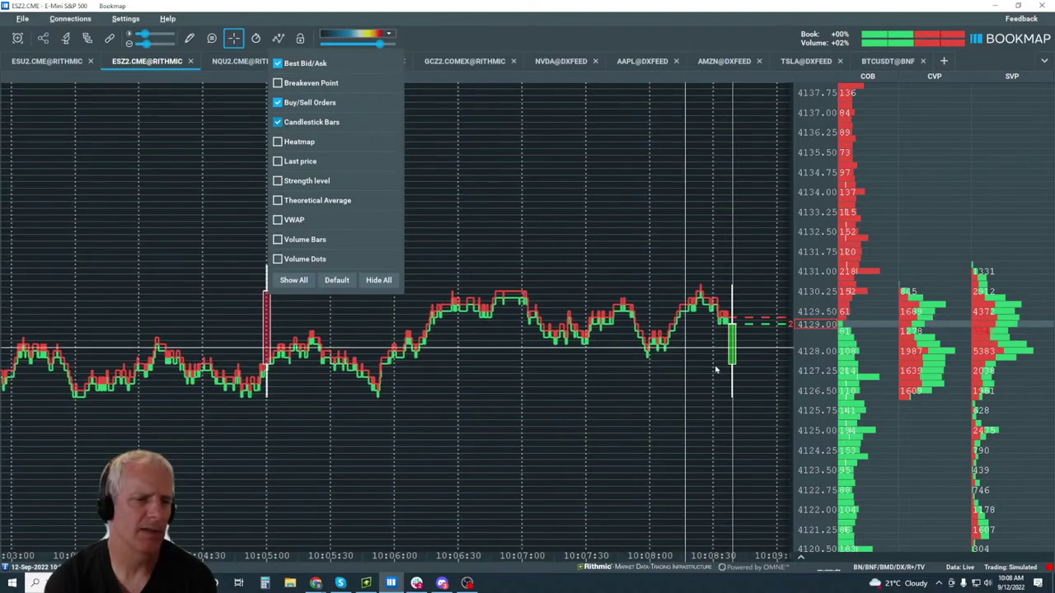
left_click(266, 329)
left_click(306, 341)
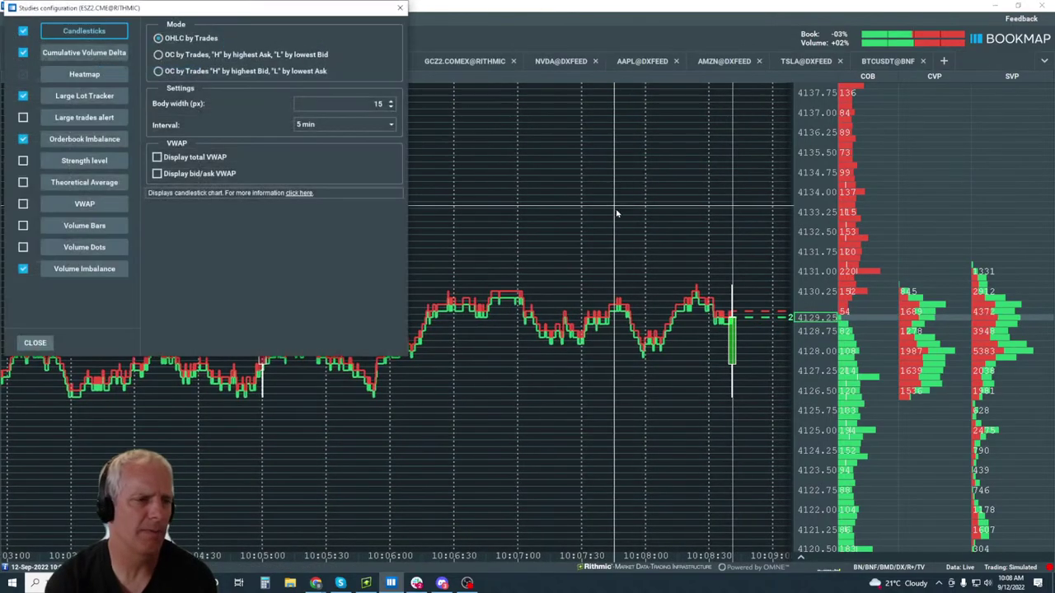
left_click(342, 124)
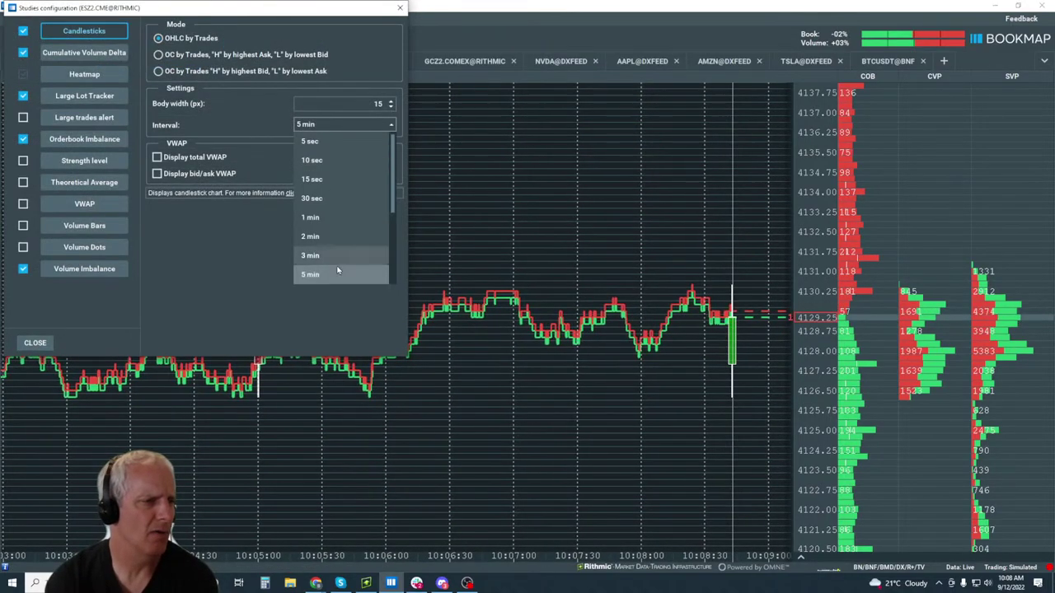
left_click(328, 218)
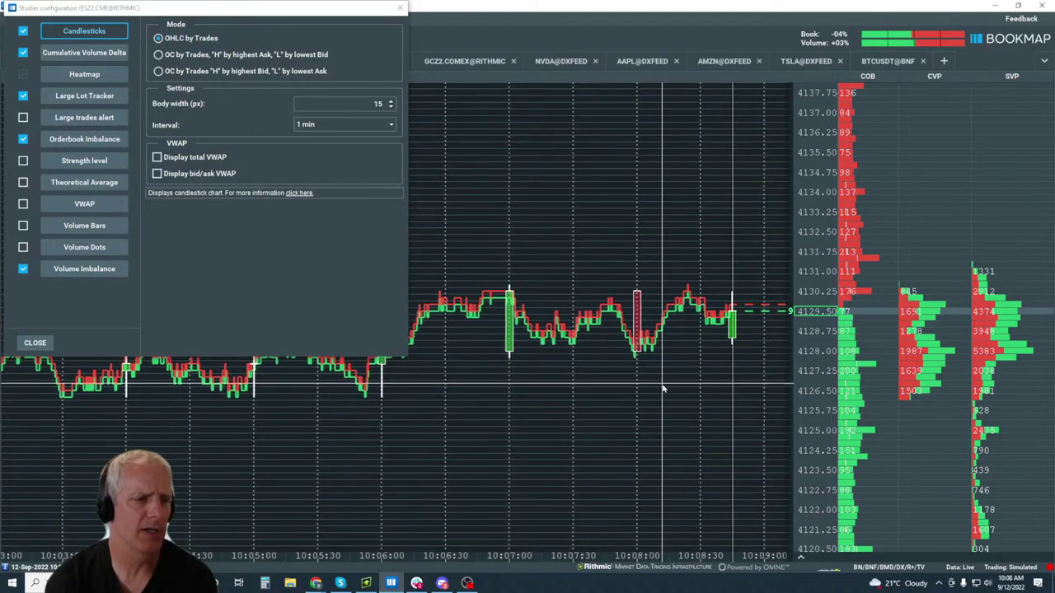
left_click(399, 7)
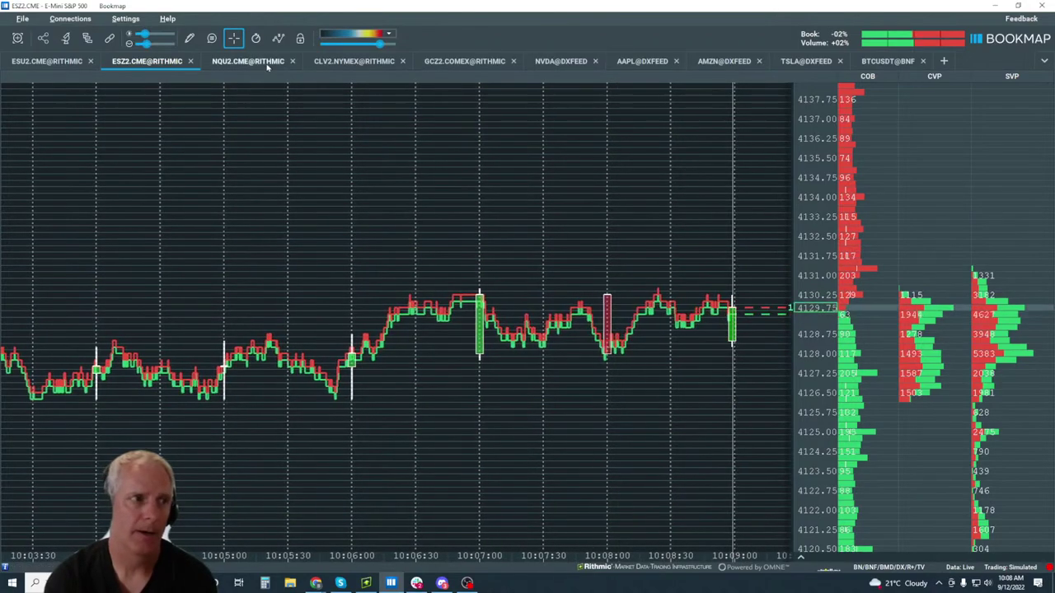
Hide the Best Bid/Ask lines to view the candlesticks alone, and show the lines again.
left_click(278, 38)
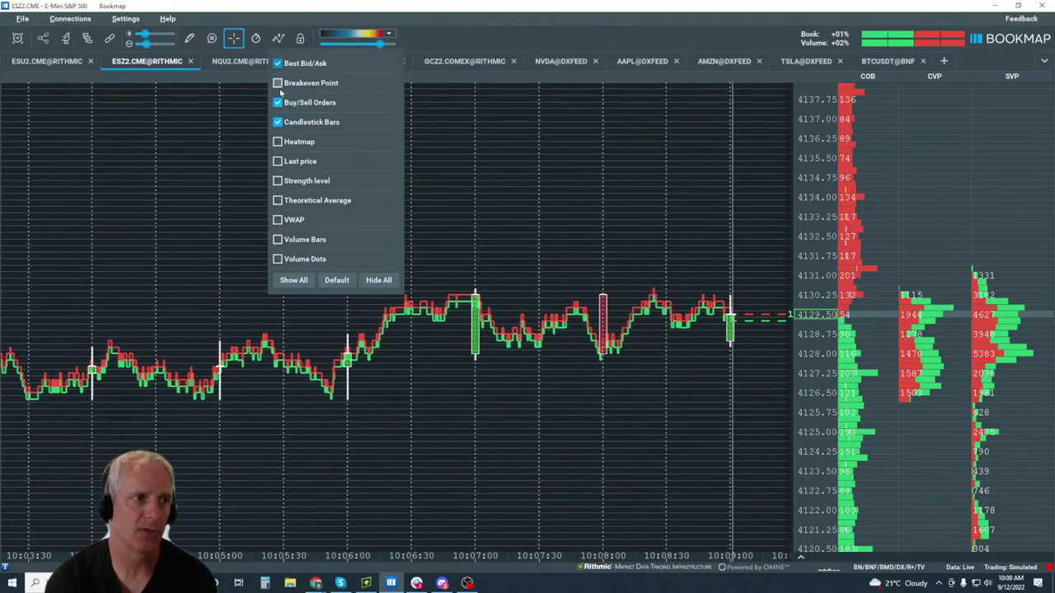
left_click(278, 63)
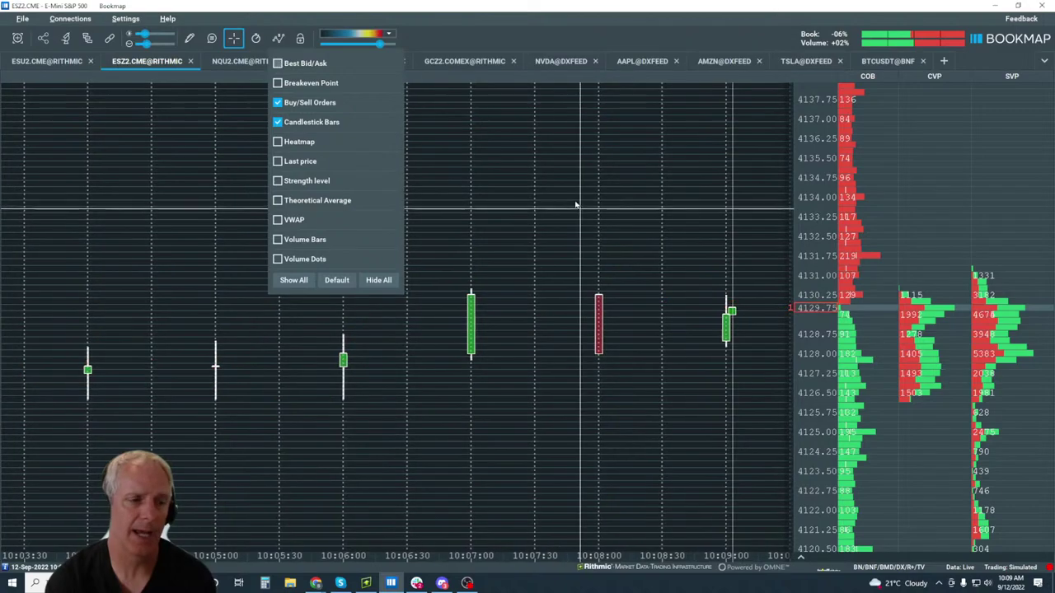
left_click(278, 64)
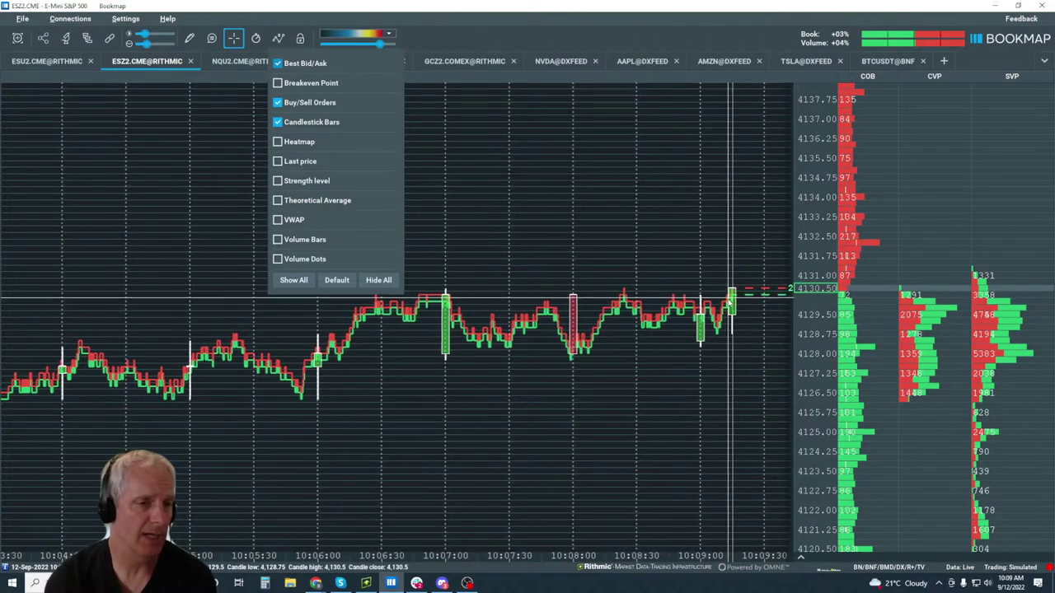
Show Volume Dots and Volume Bars on the chart and hide the Candlestick Bars.
left_click(278, 259)
left_click(278, 239)
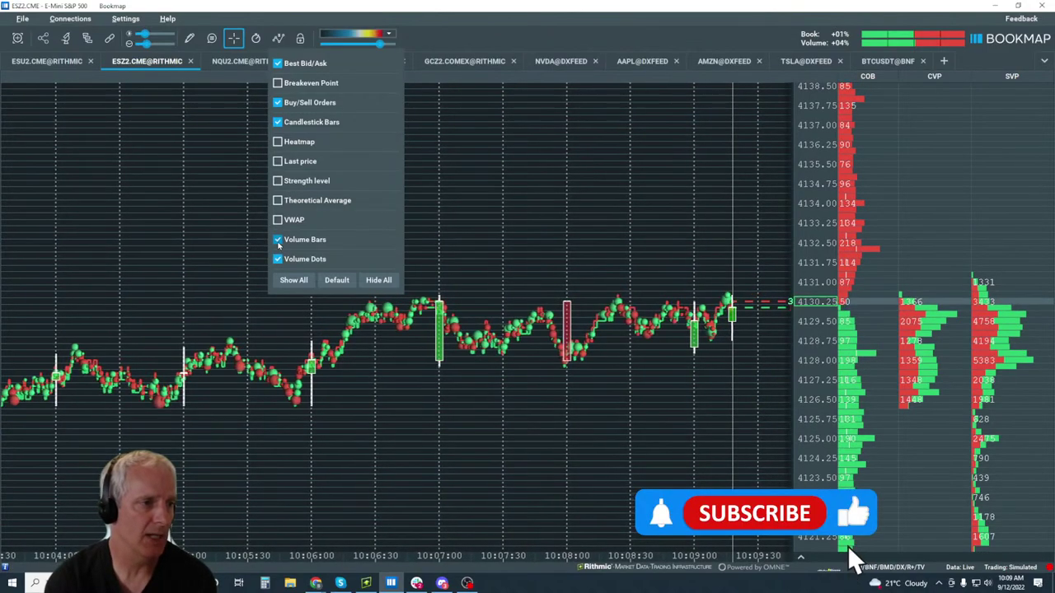
left_click(278, 121)
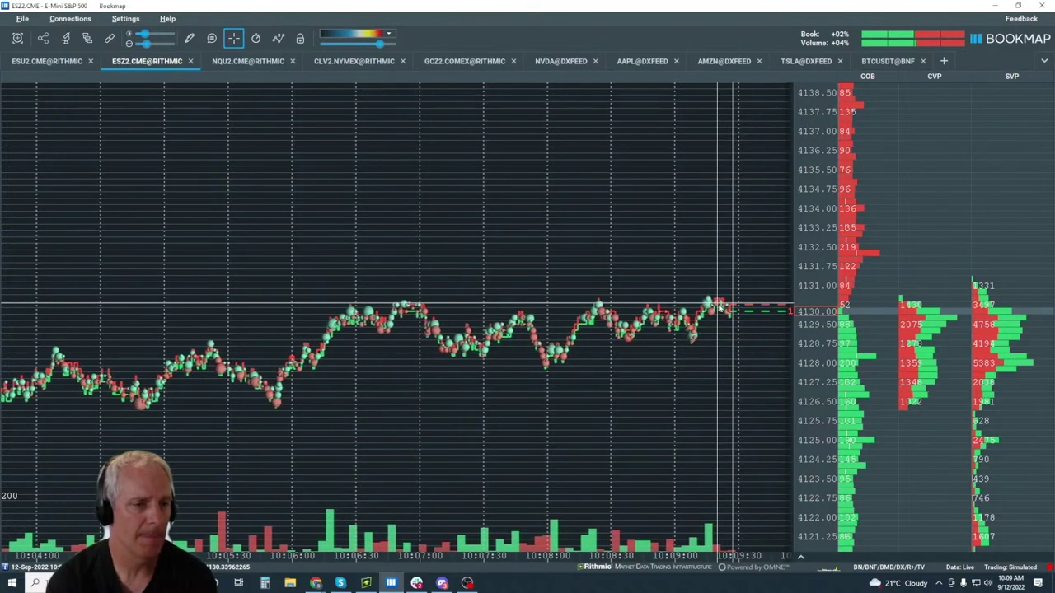
Draw a rectangle around the recent price dip, from about 10:09:35 to 10:10:25 and about 4127.50 to 4129.50.
scroll(730, 311, "up", 3)
scroll(730, 311, "up", 1)
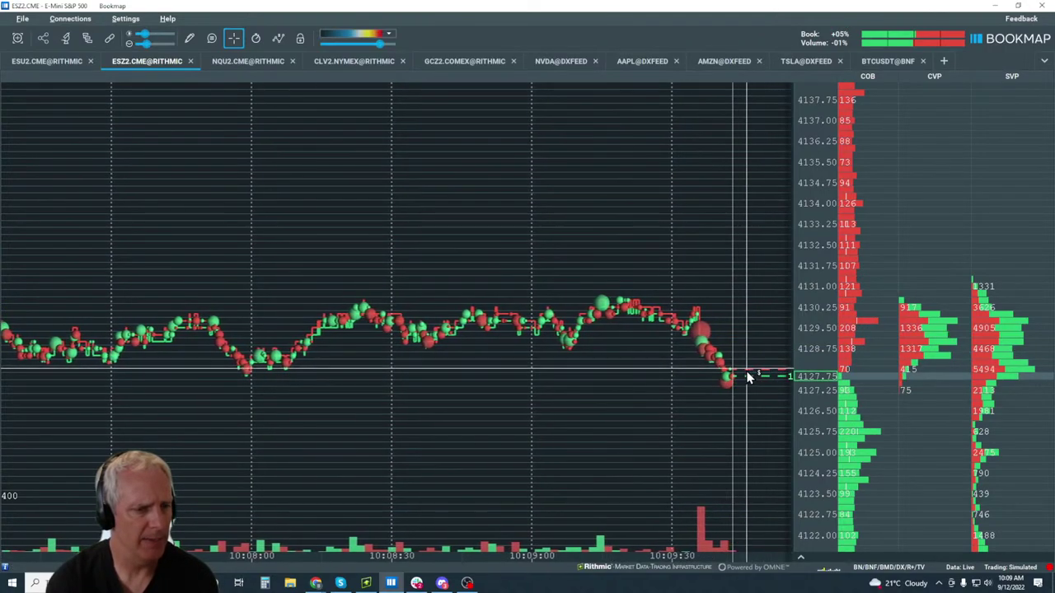
scroll(723, 373, "down", 3)
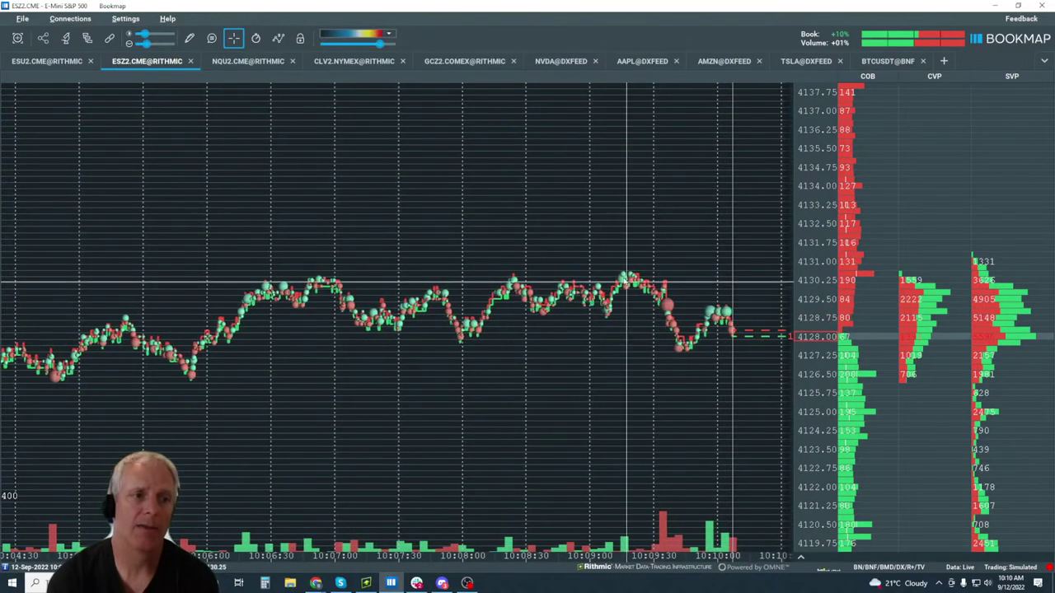
scroll(645, 282, "up", 2)
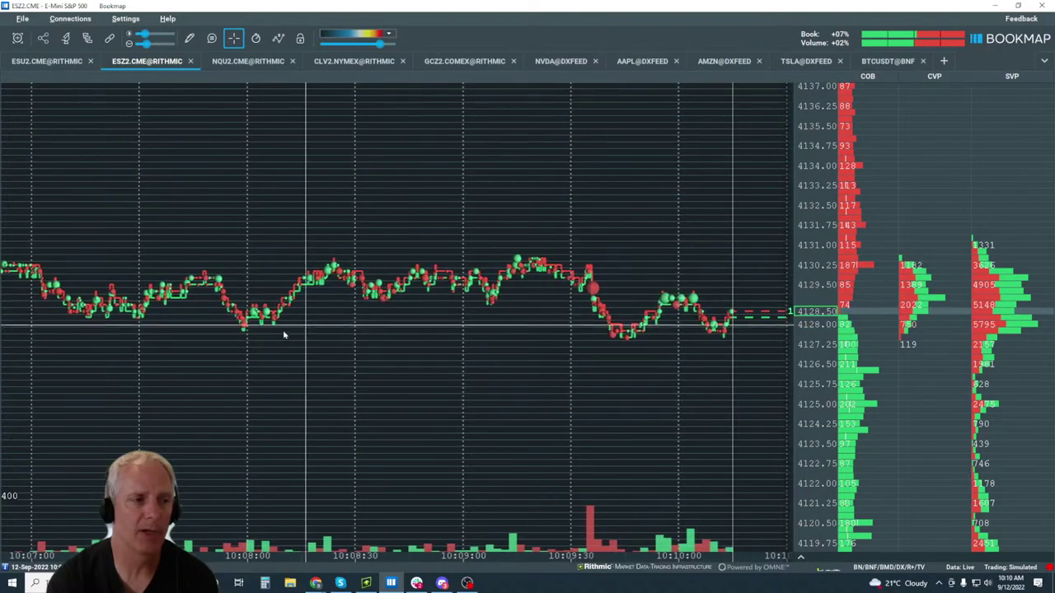
scroll(254, 335, "down", 4)
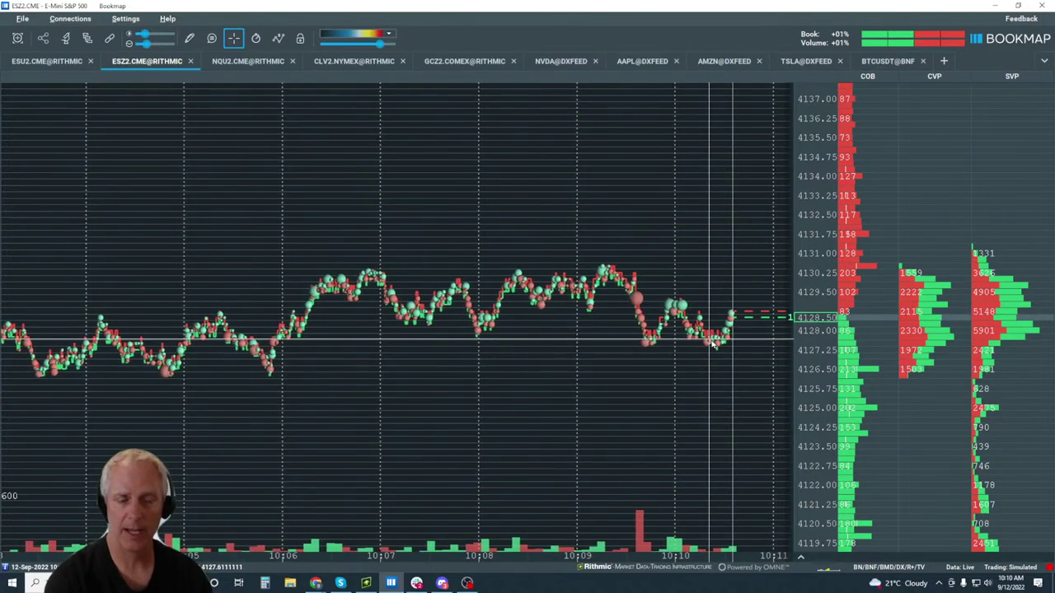
left_click(190, 39)
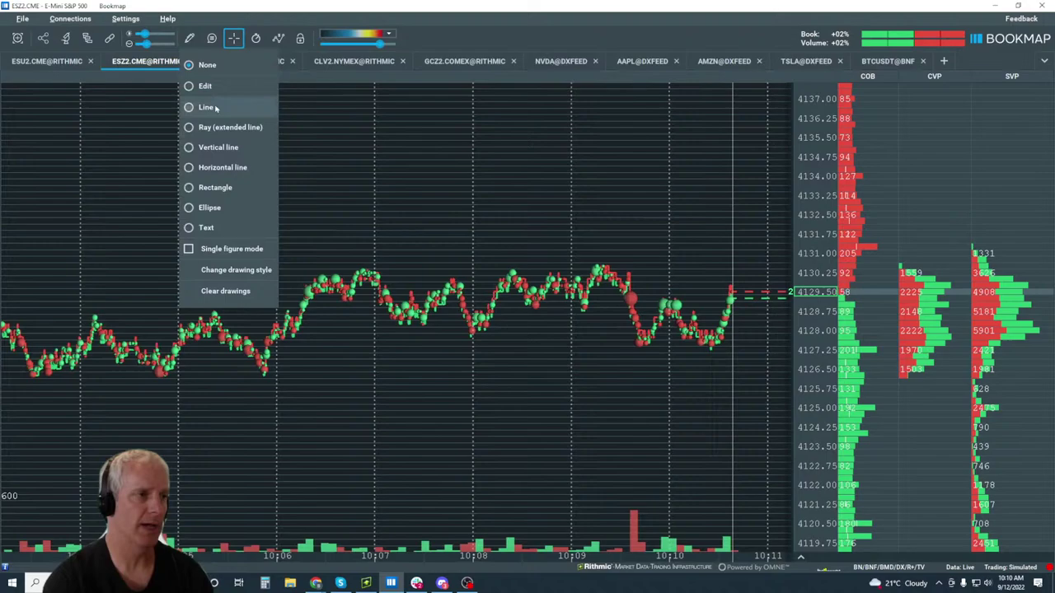
left_click(215, 188)
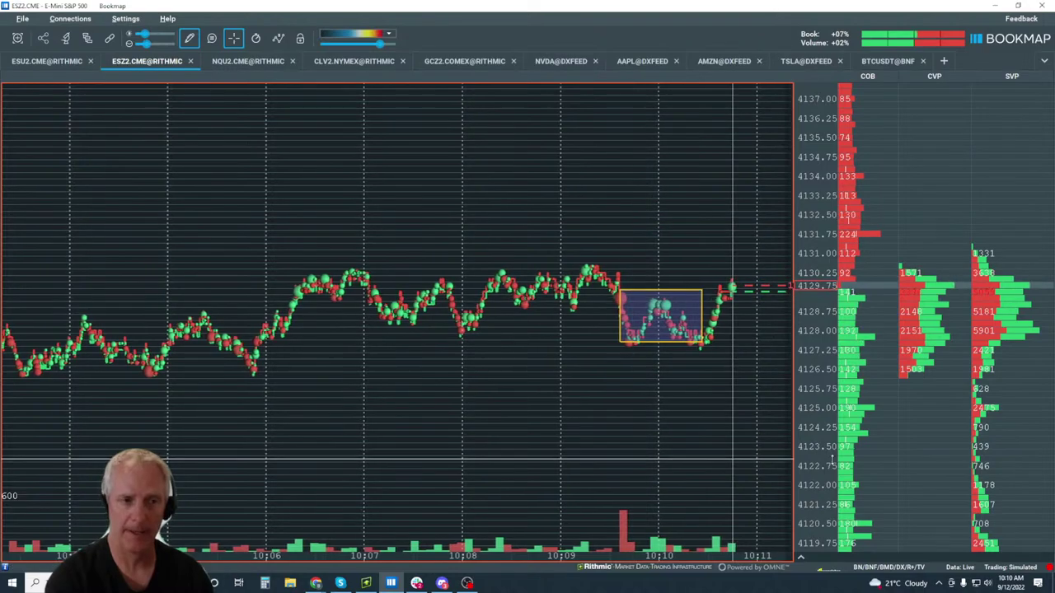
scroll(733, 459, "down", 3)
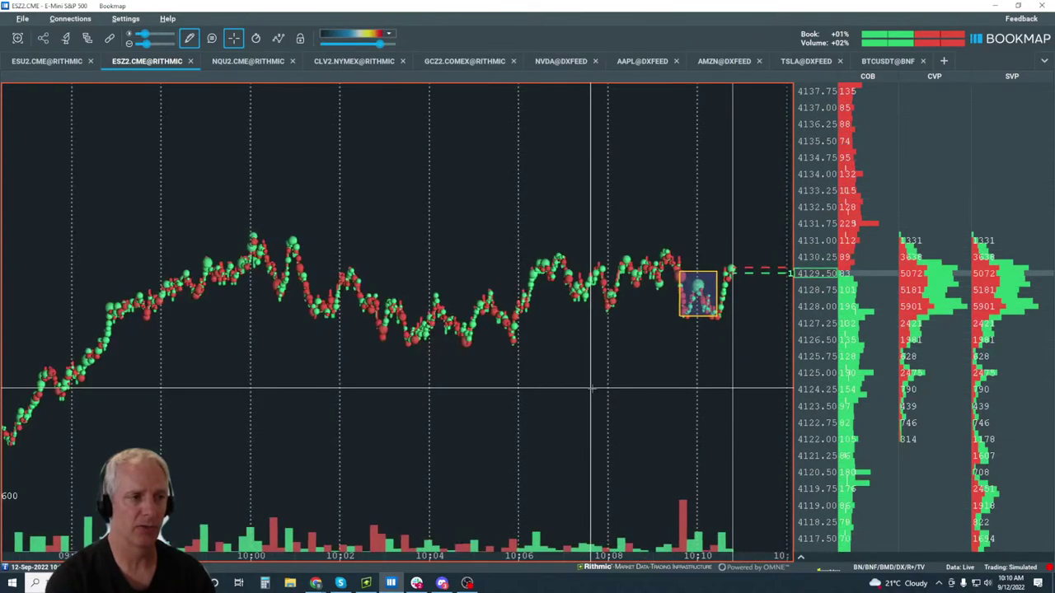
scroll(591, 387, "up", 4)
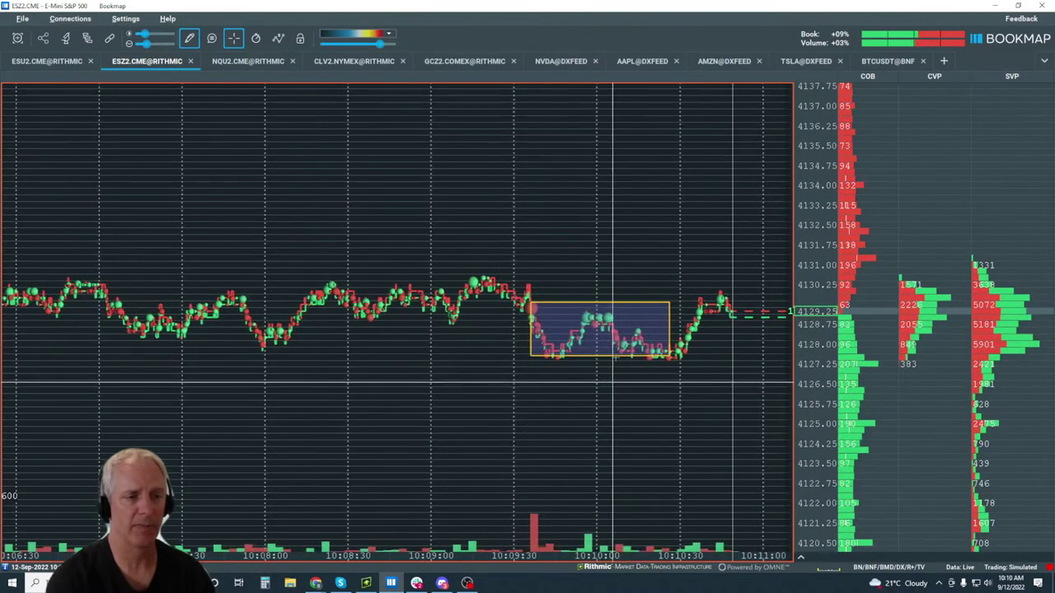
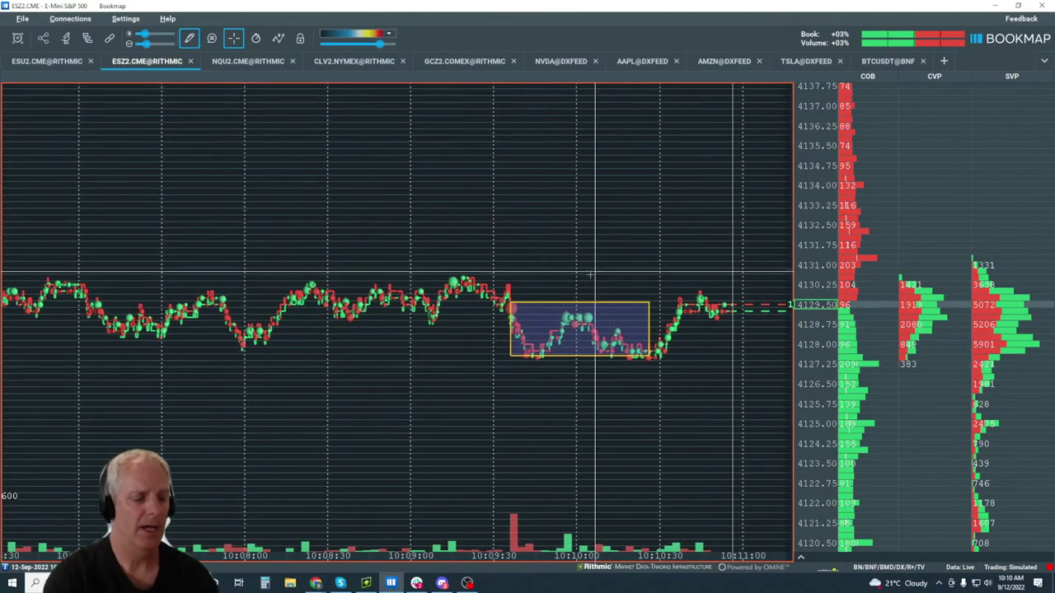
Clear all drawings from the E-Mini S&P 500 chart.
key("Escape")
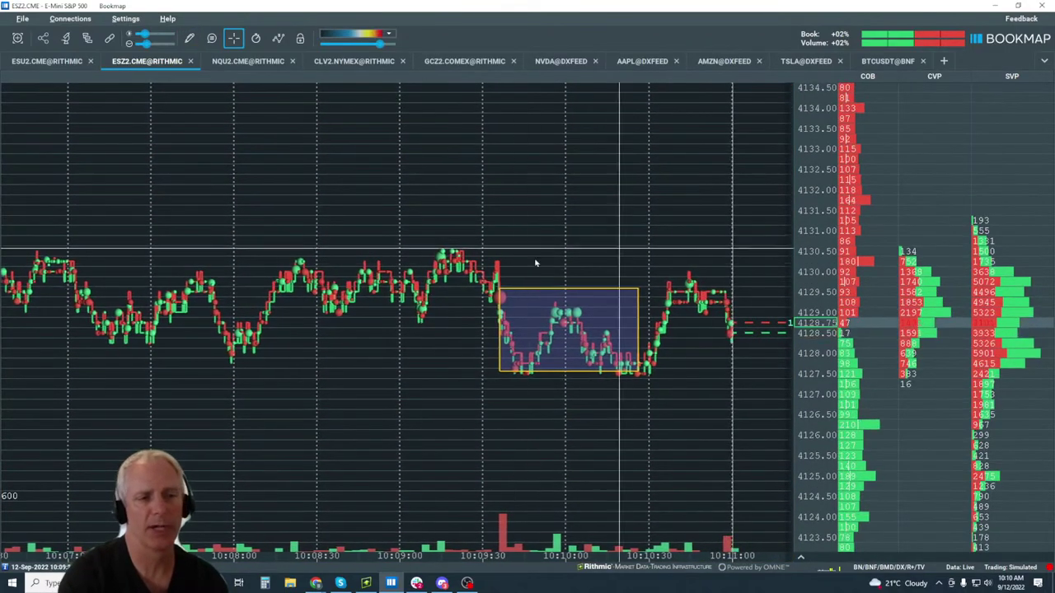
left_click(189, 39)
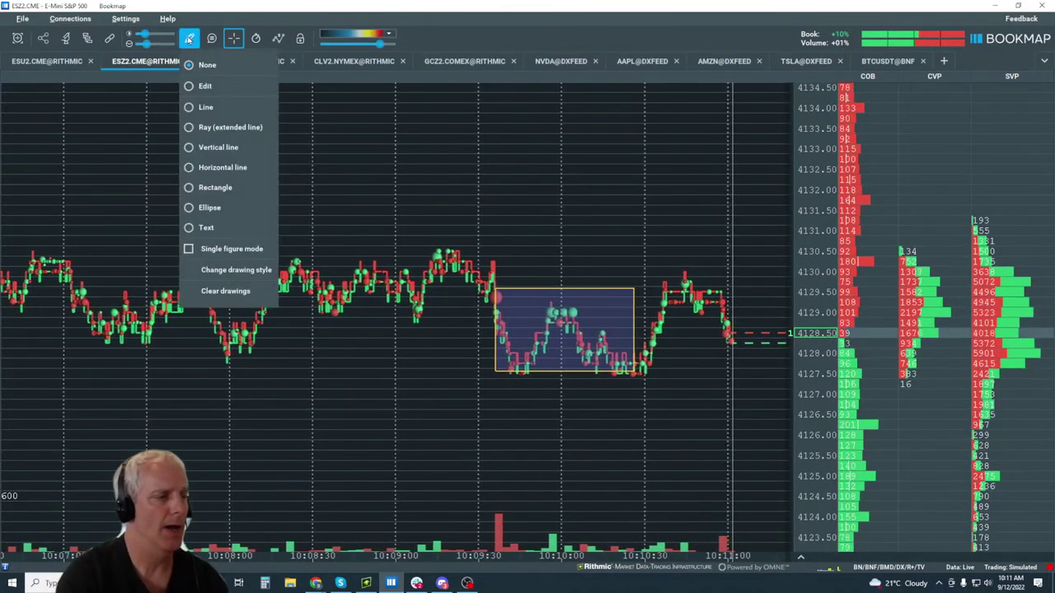
left_click(247, 291)
left_click(579, 344)
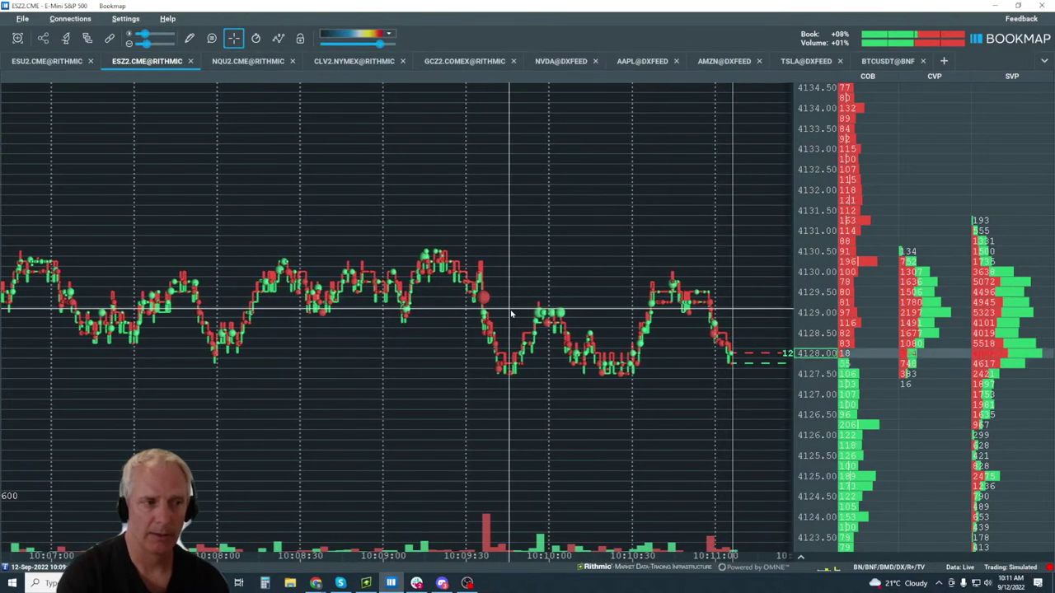
Show the Heatmap component on the price chart alongside the volume dots and bars.
scroll(546, 283, "down", 5)
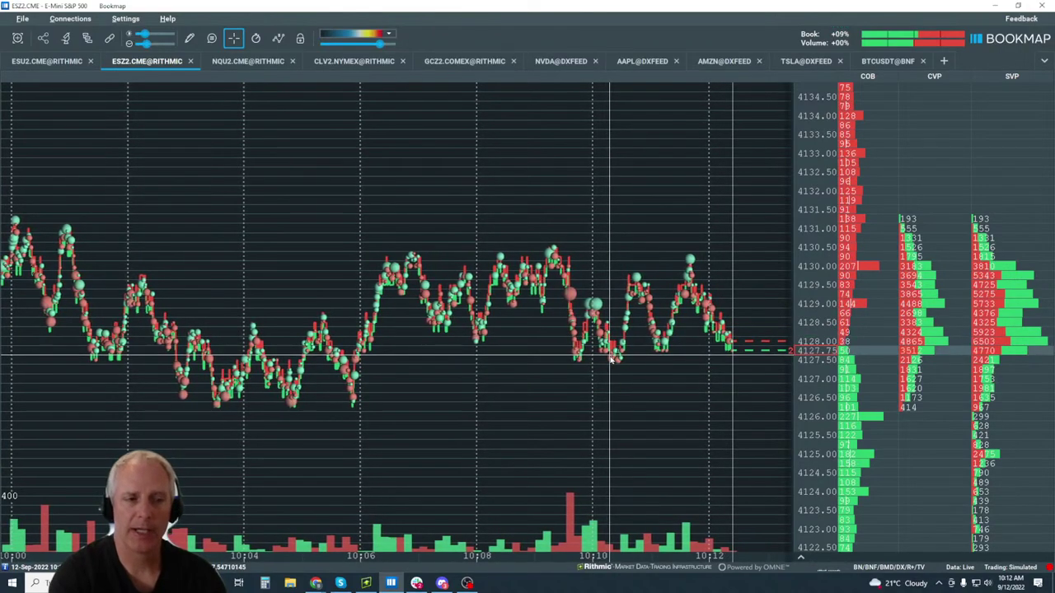
left_click(278, 39)
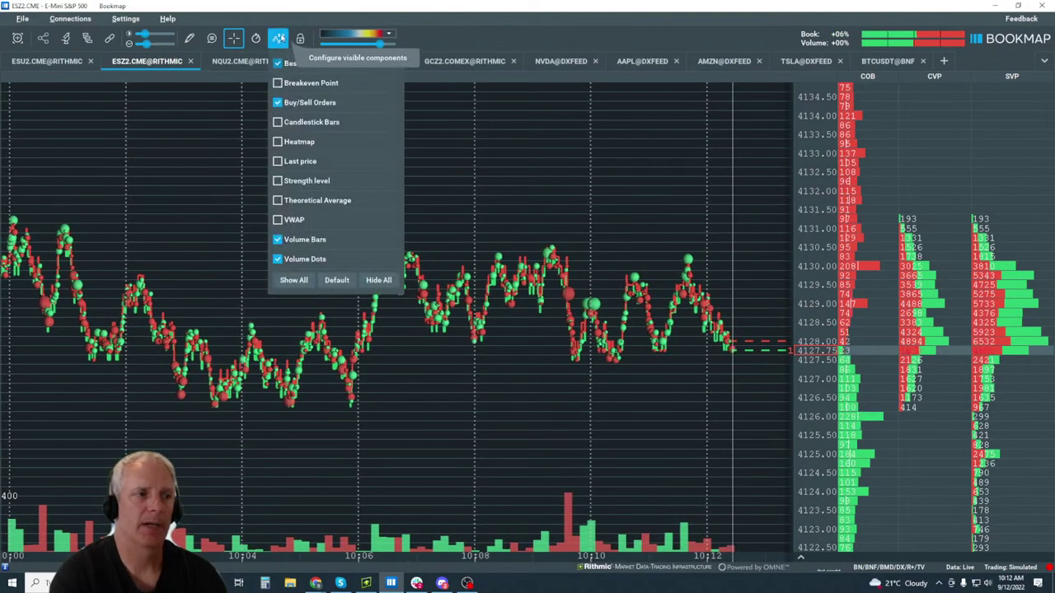
left_click(278, 143)
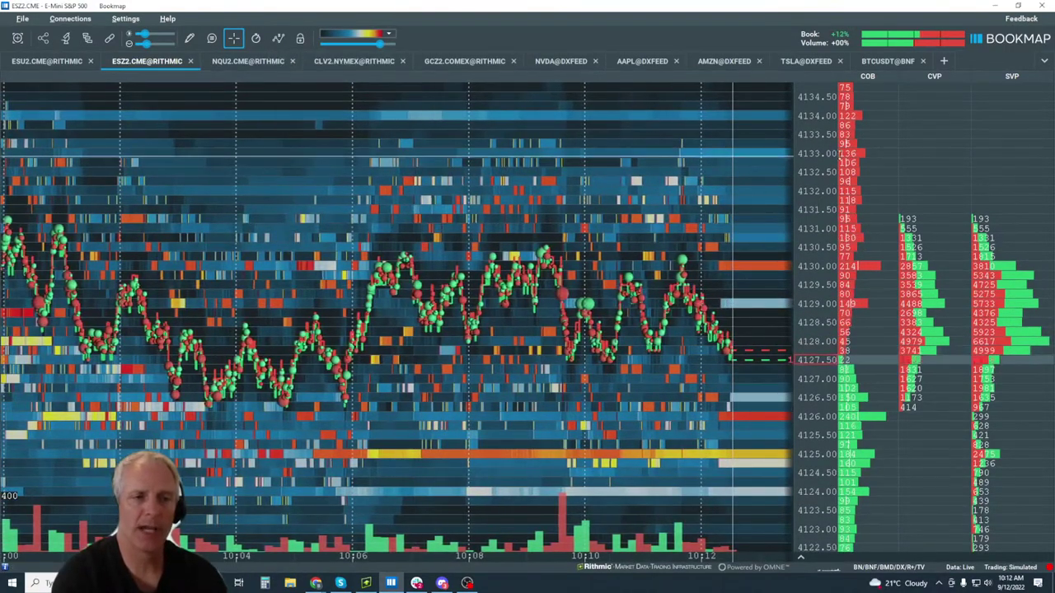
Examine the heatmap's liquidity levels above and below price, both over the morning since about 09:00 and up close around the recent range.
scroll(824, 175, "down", 5)
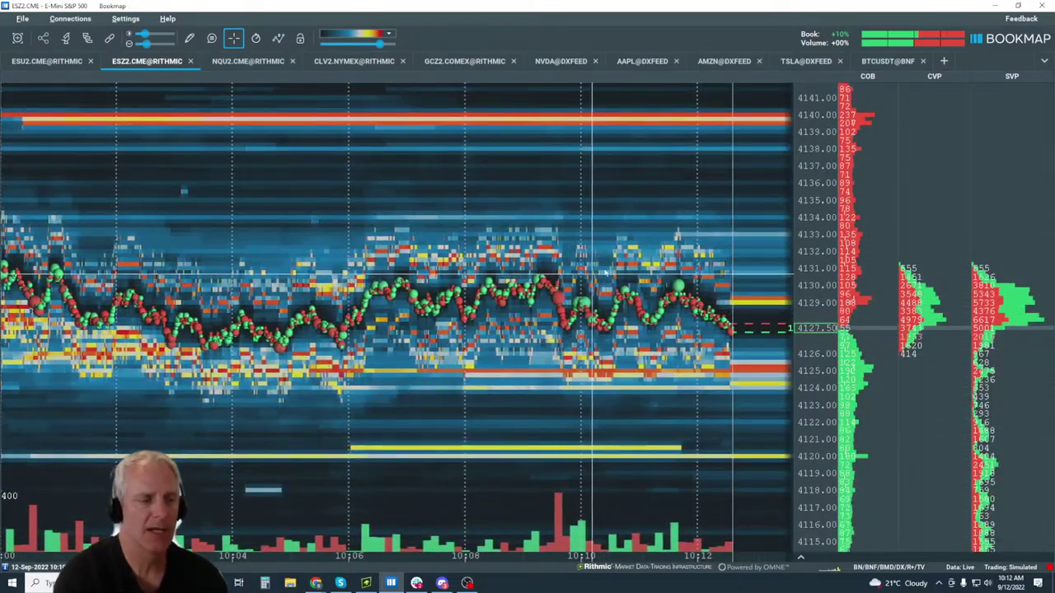
scroll(756, 295, "up", 3)
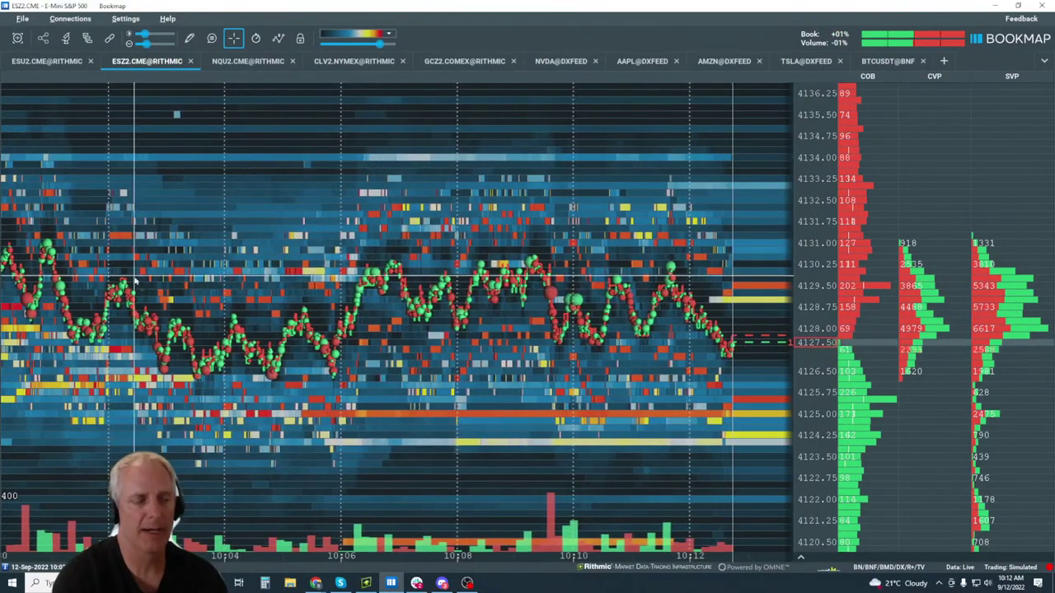
scroll(426, 287, "down", 3)
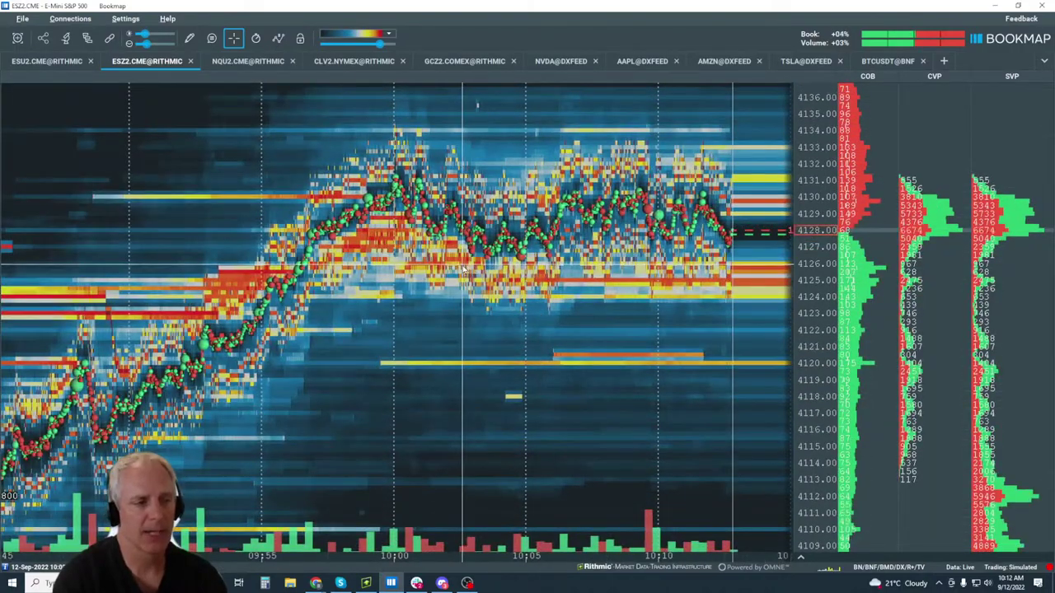
scroll(464, 270, "down", 3)
left_click_drag(810, 191, 810, 229)
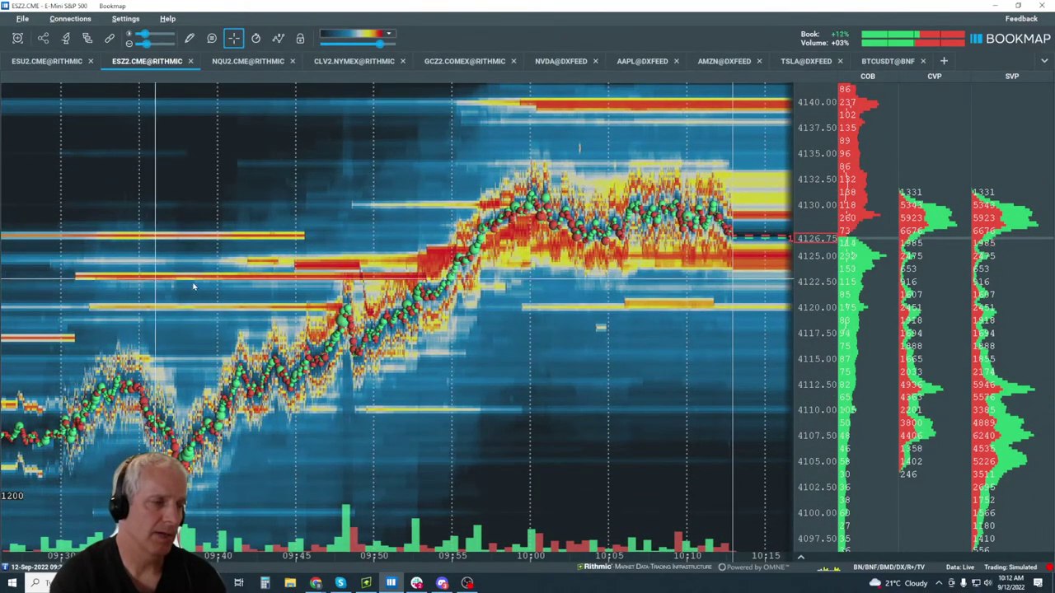
scroll(260, 277, "down", 3)
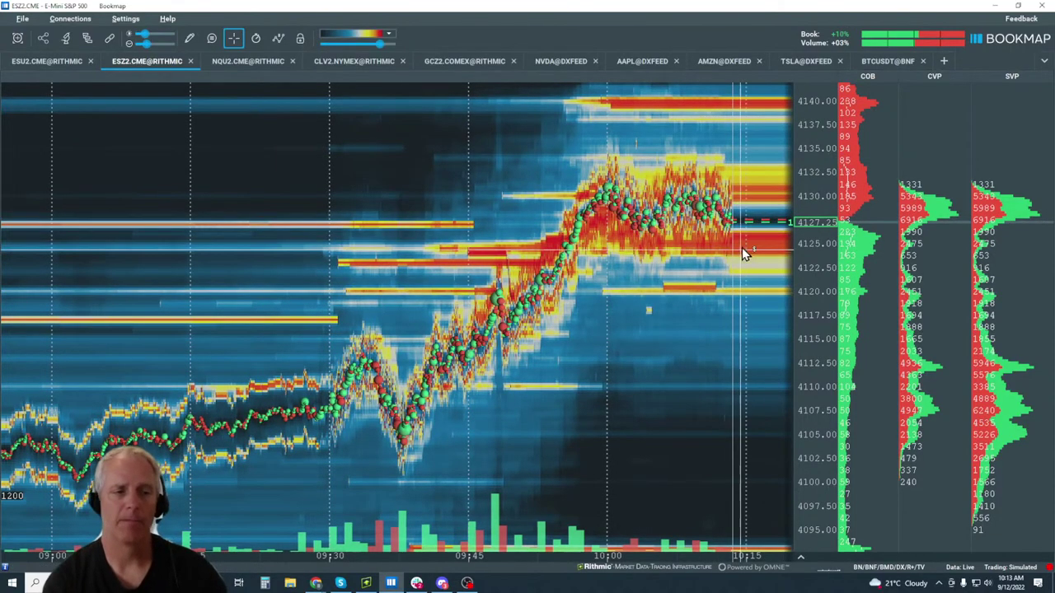
scroll(742, 247, "up", 5)
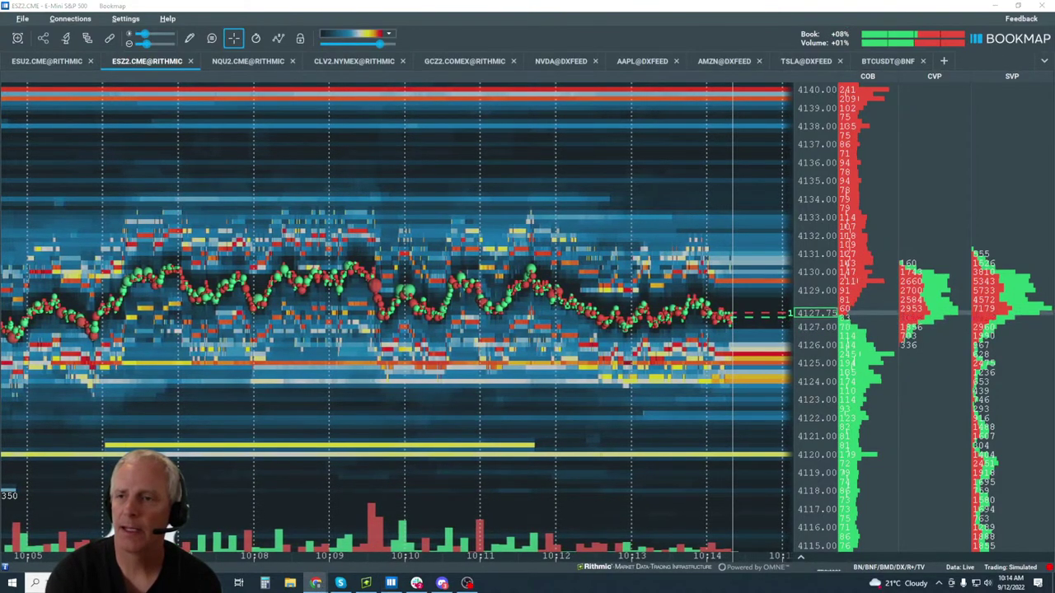
Switch to the browser, open the full Bookmap Education Course playlist from the YouTube channel's Bonus Material, and return to the Bookmap chart.
key("alt+Tab")
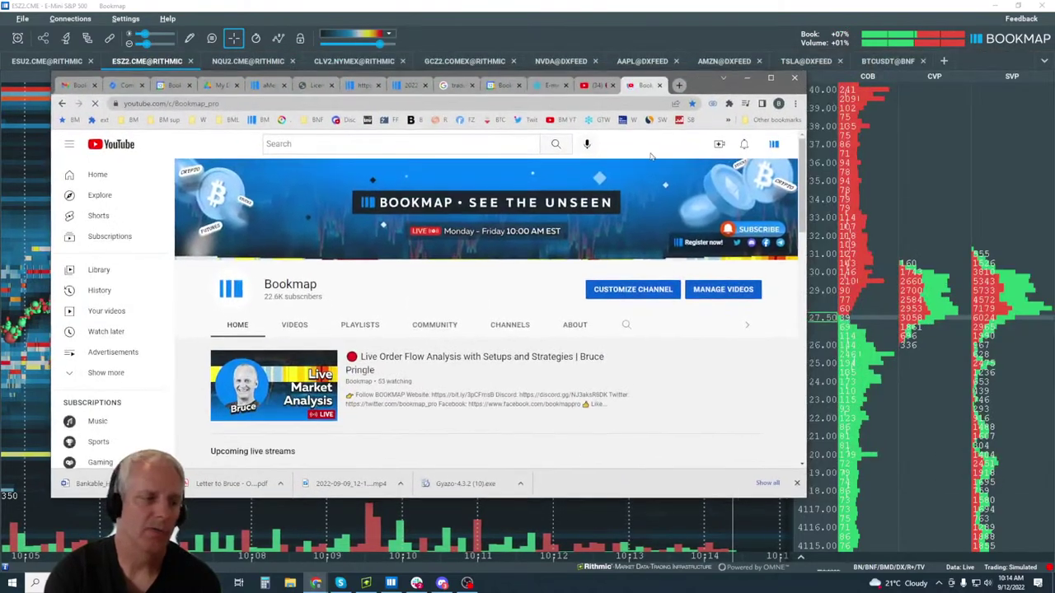
scroll(337, 327, "down", 5)
scroll(337, 327, "down", 5)
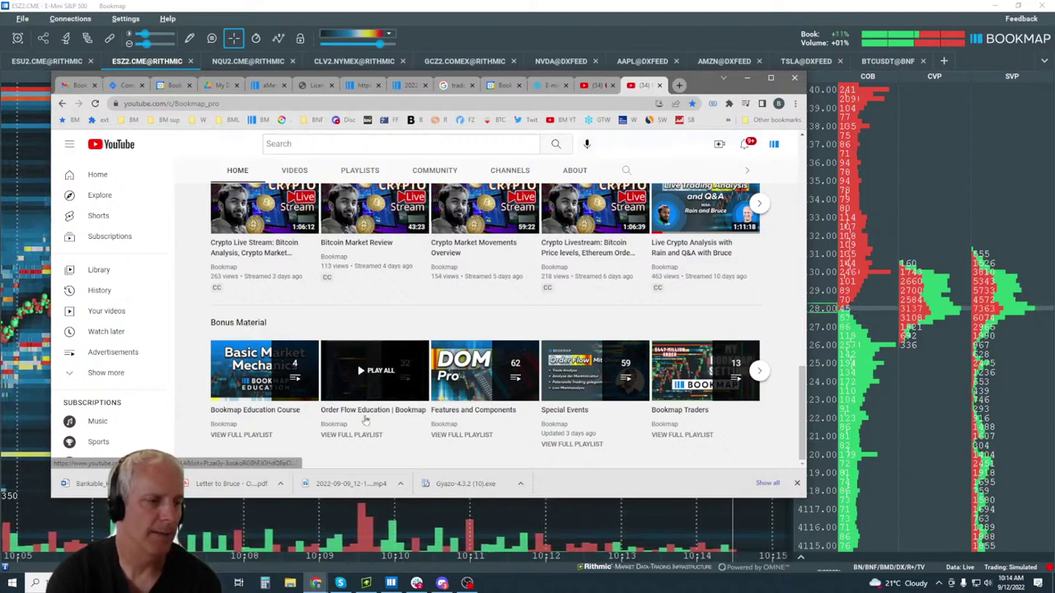
left_click(240, 435)
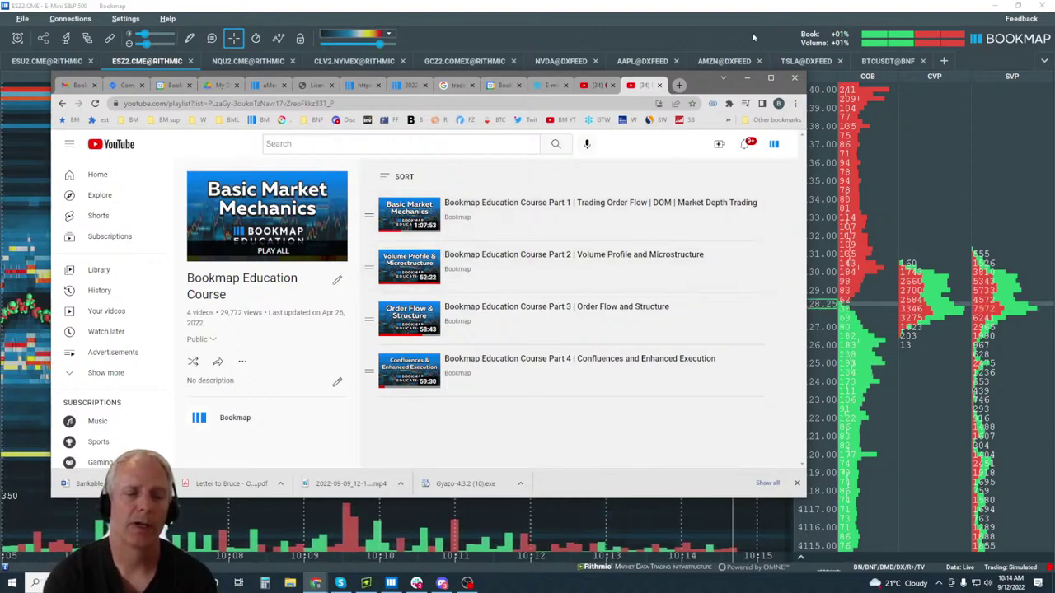
left_click(723, 78)
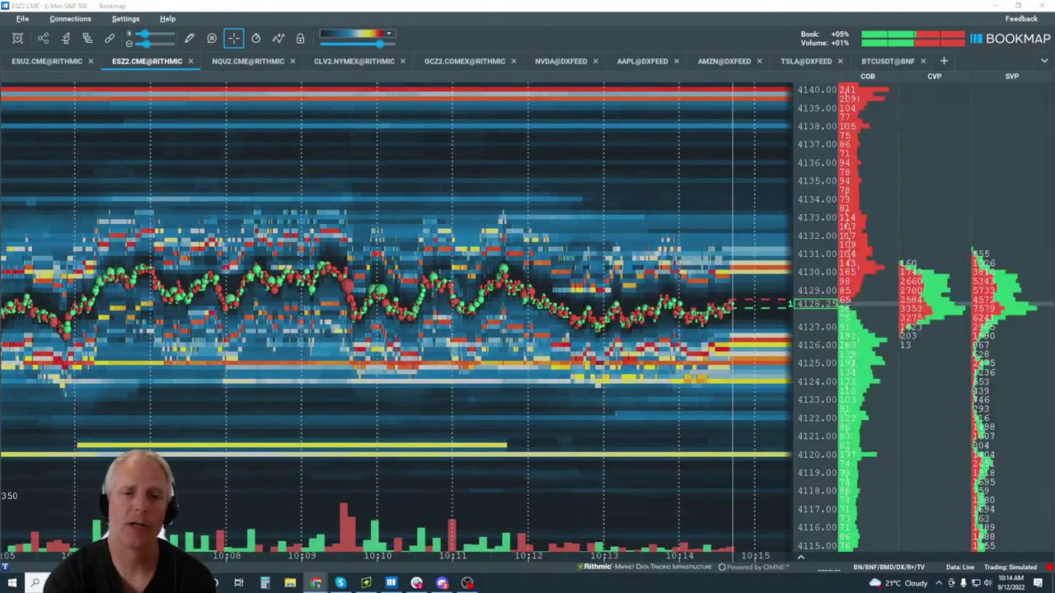
scroll(631, 258, "down", 3)
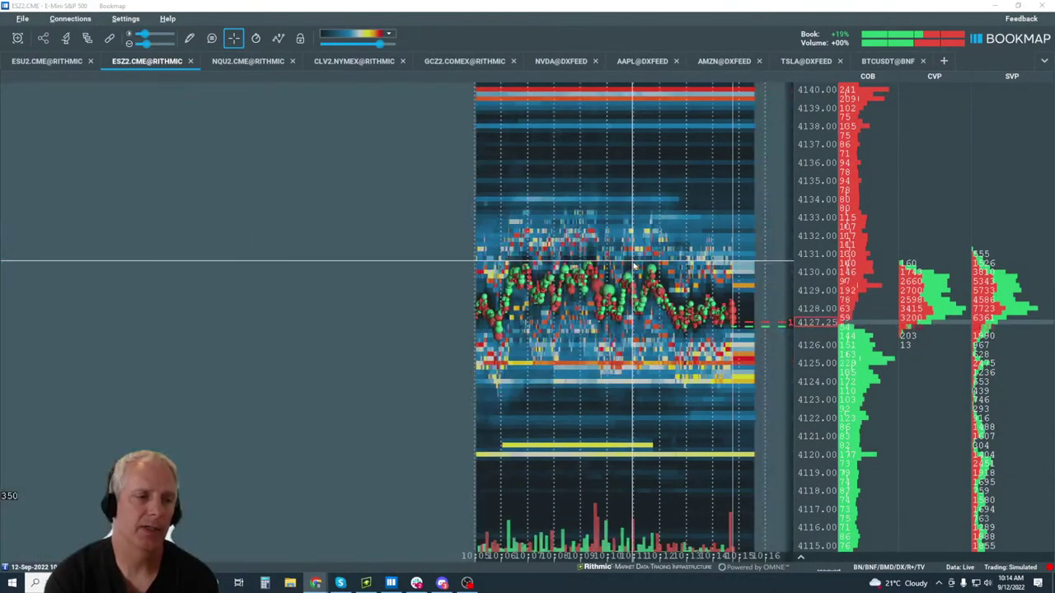
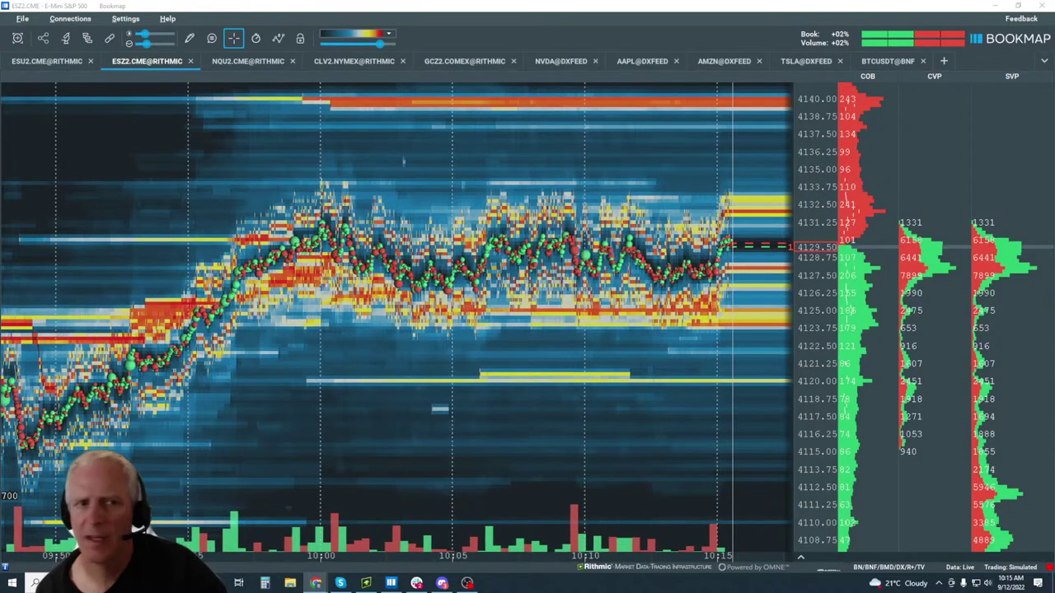
Start a new instrument subscription with Rithmic as the platform and CME as the exchange.
left_click(944, 61)
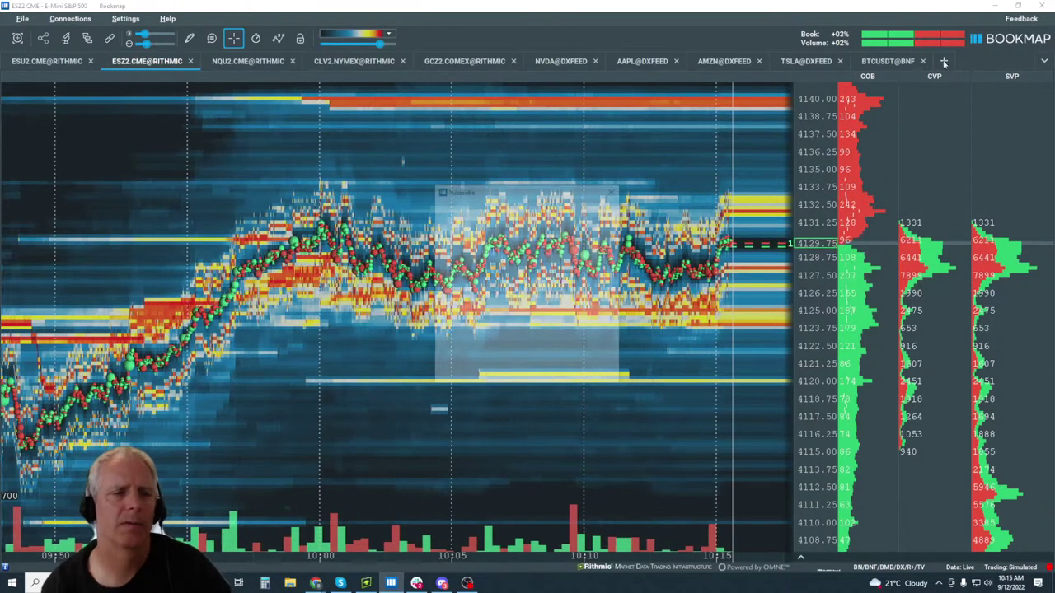
left_click(562, 210)
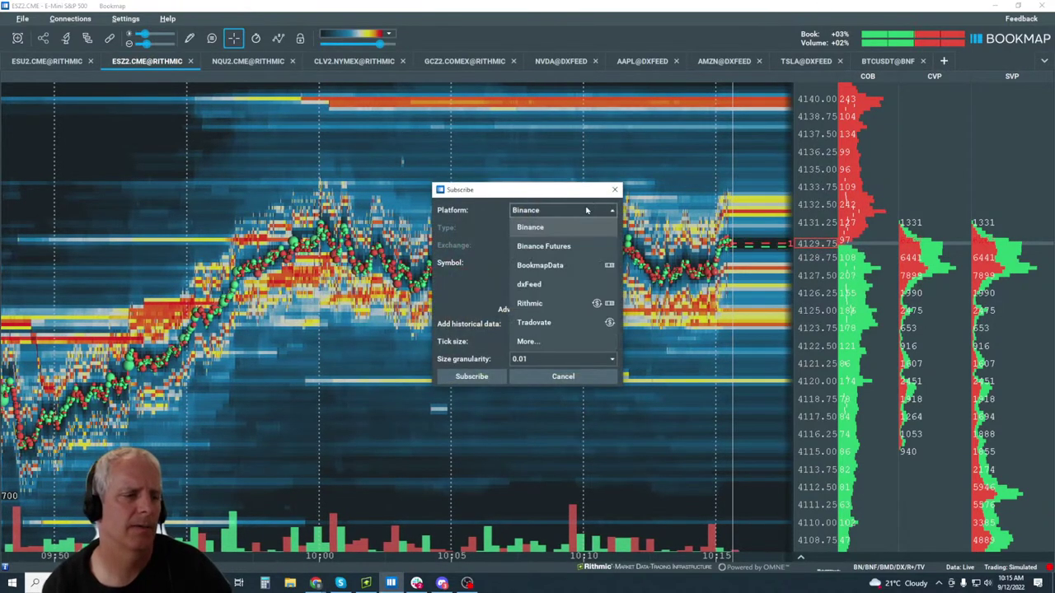
left_click(547, 303)
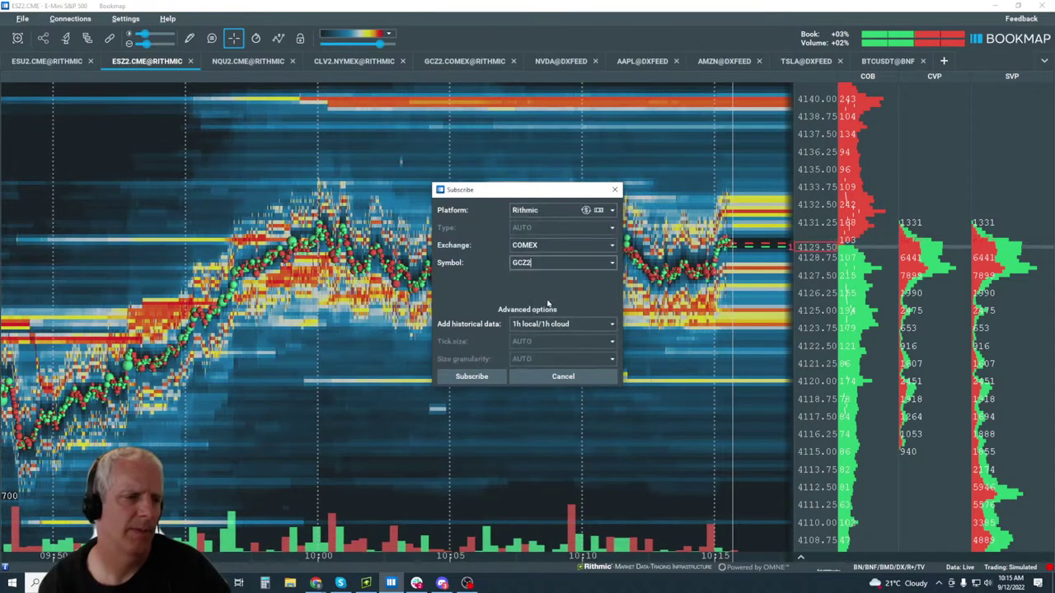
left_click(604, 245)
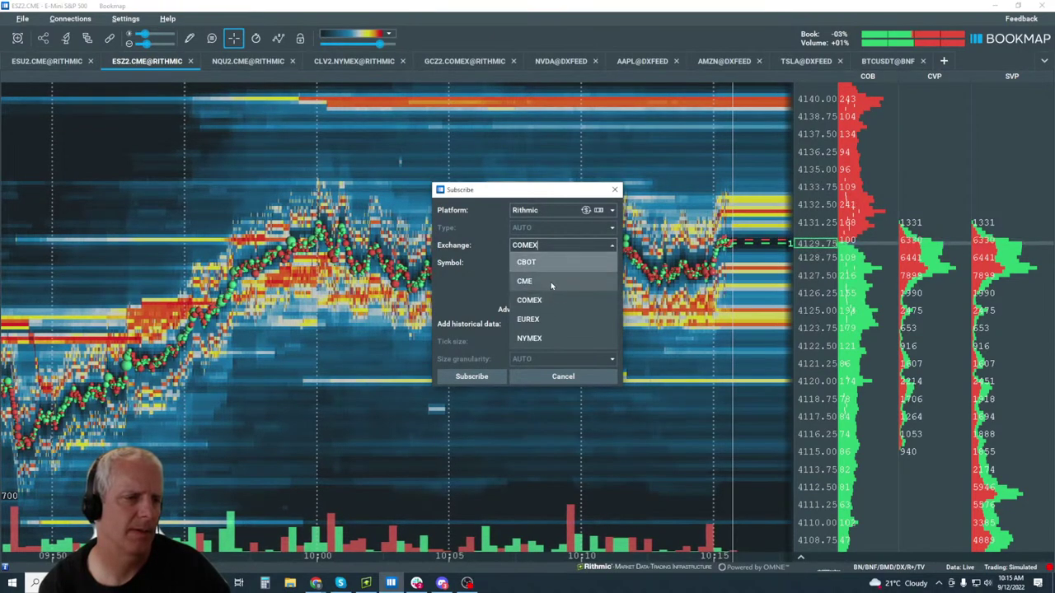
left_click(543, 332)
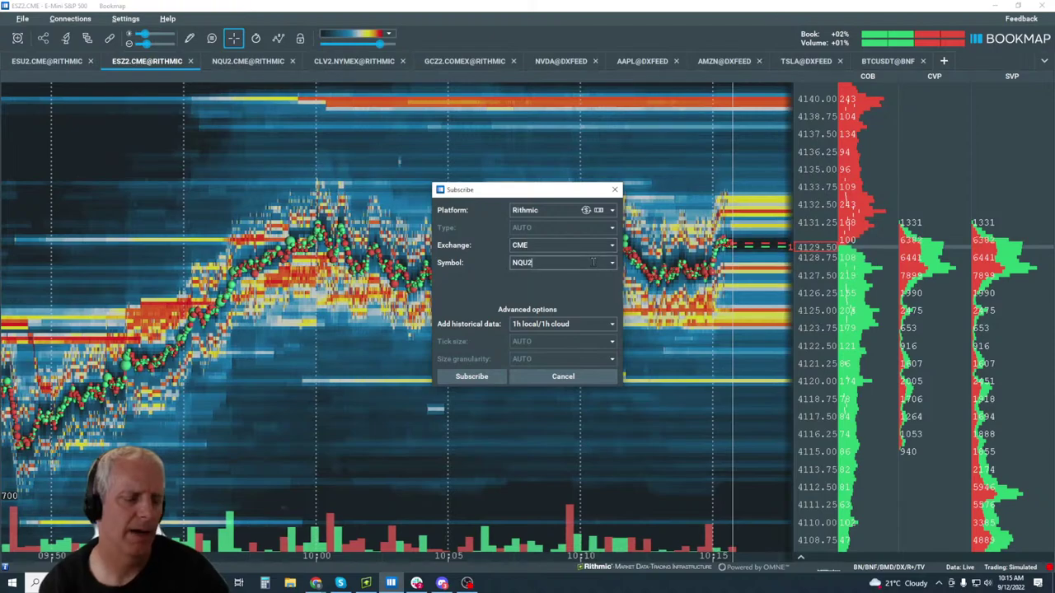
Replace the symbol with 6bz2, set the historical data to 3h local/3h cloud, and subscribe to the instrument.
key("BackSpace")
key("BackSpace")
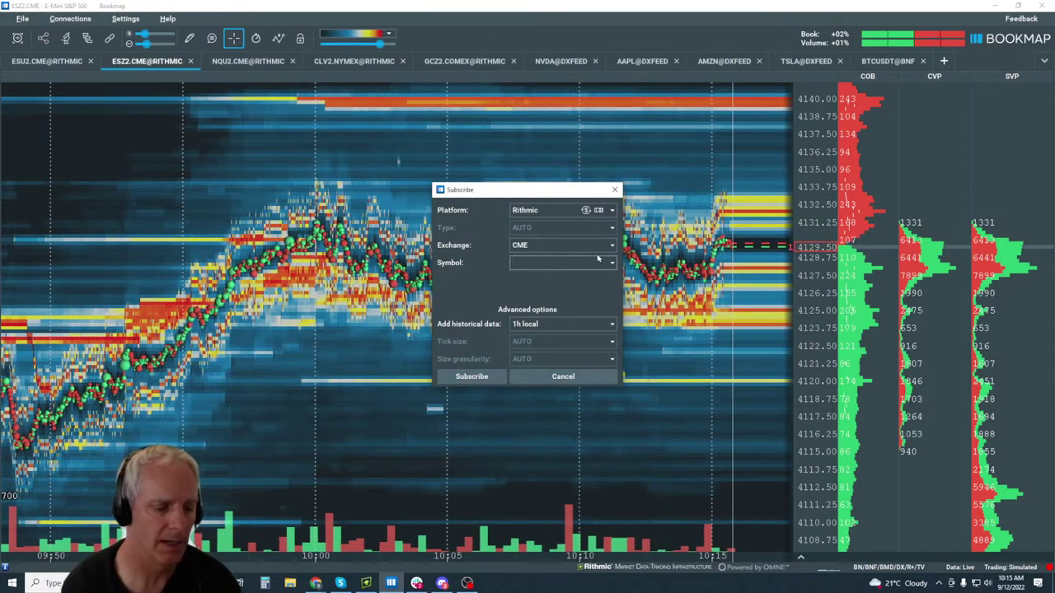
type("6b")
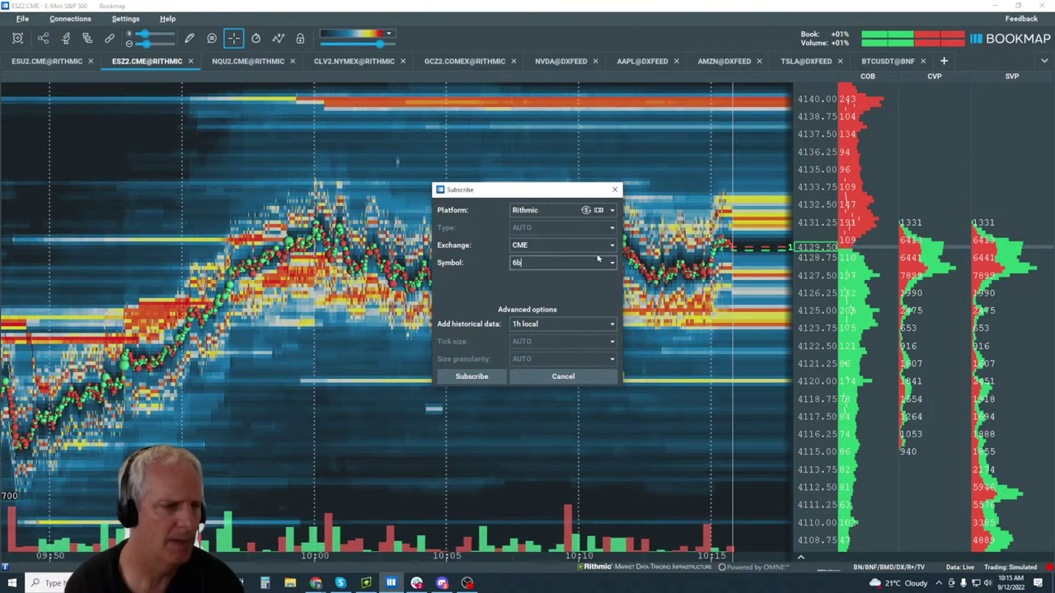
type("z")
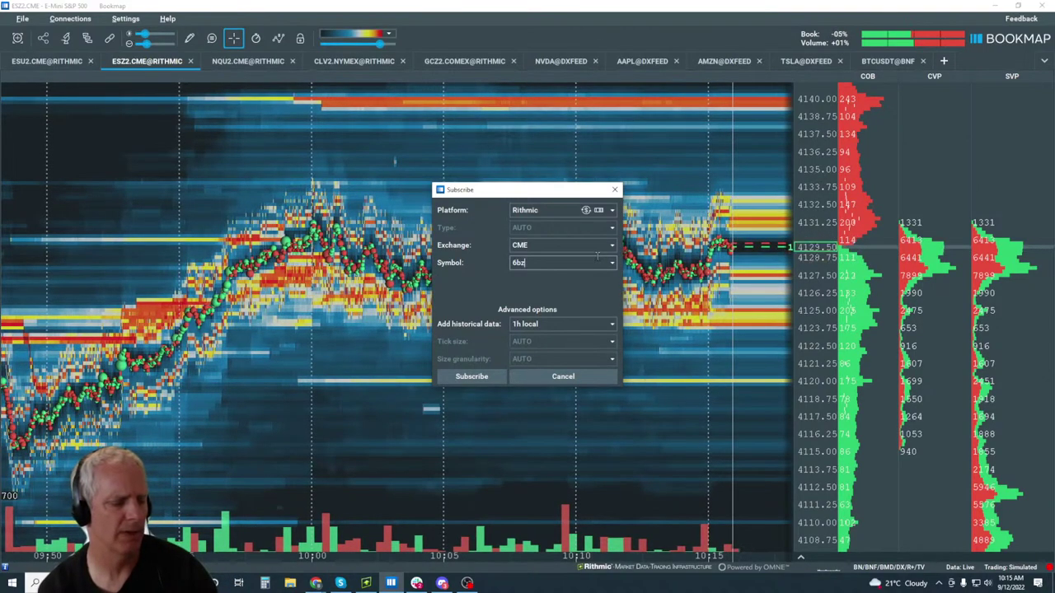
type("2")
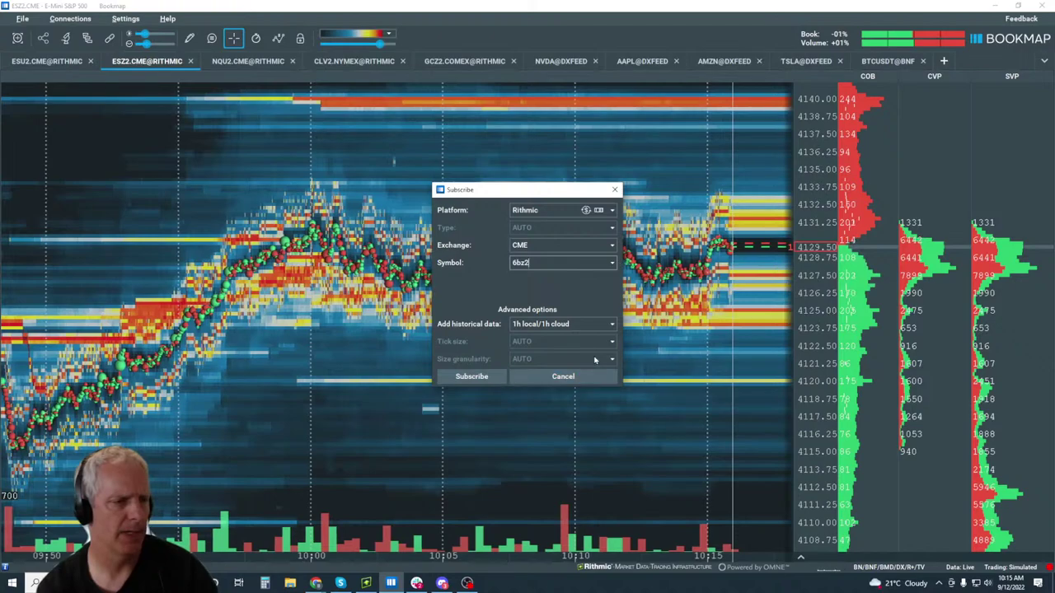
left_click(584, 327)
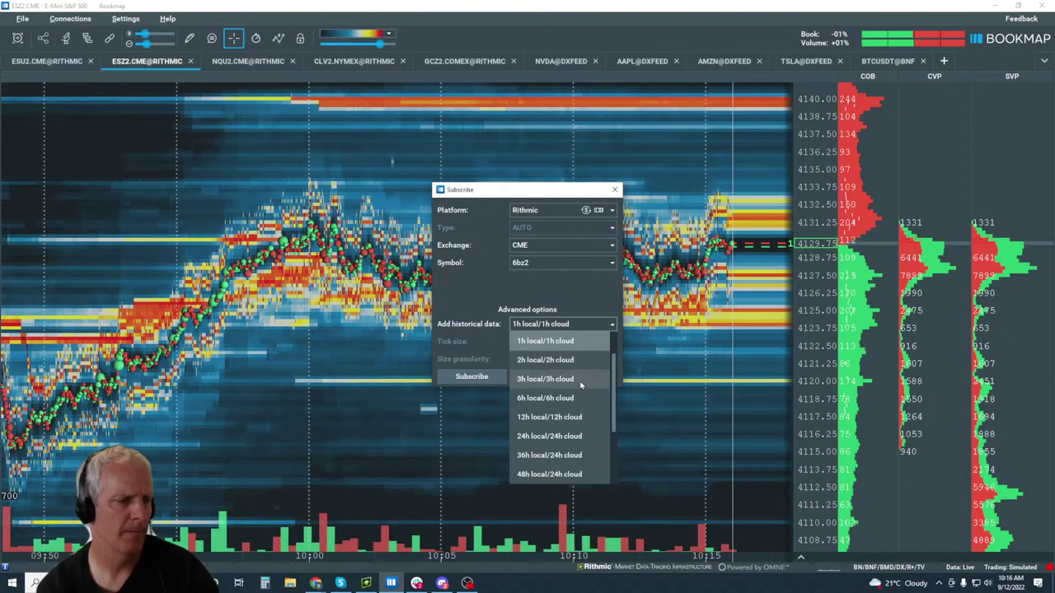
left_click(545, 379)
left_click(472, 376)
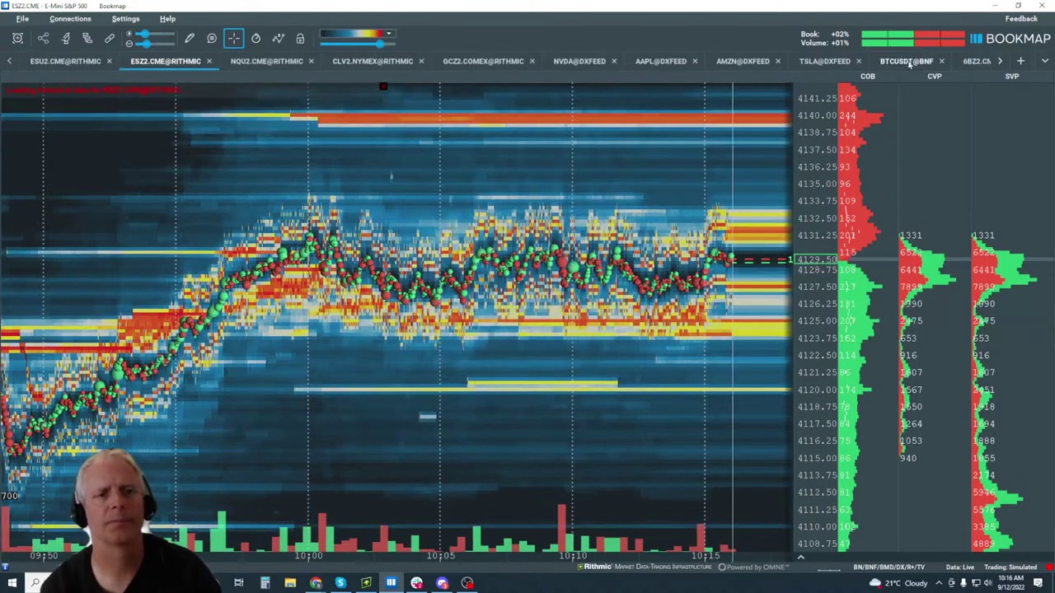
Open the British Pound 6BZ2 chart and examine its heatmap and price history back to about 07:30.
left_click(1001, 62)
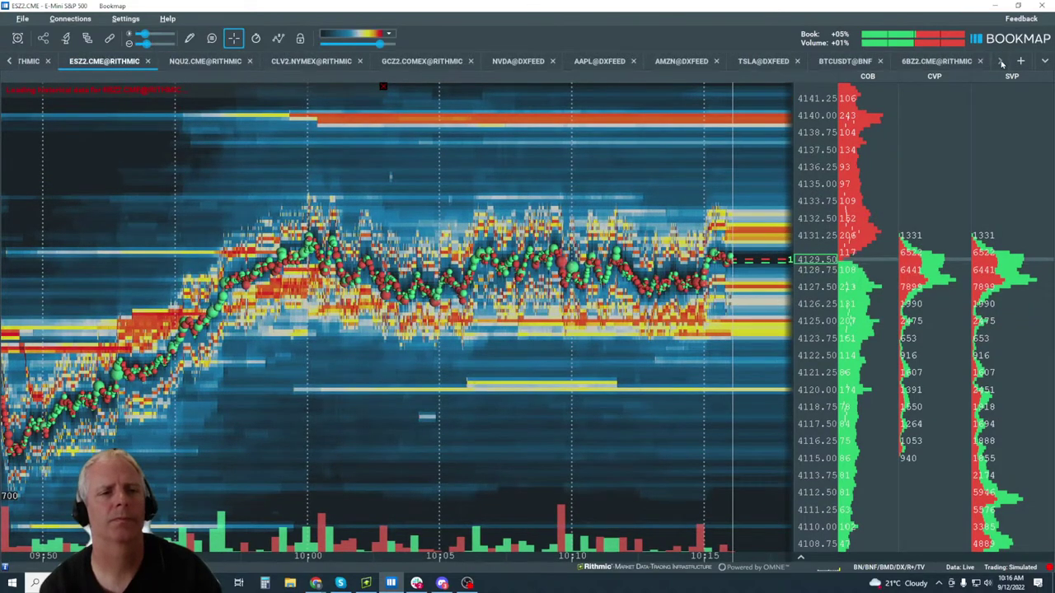
left_click(910, 64)
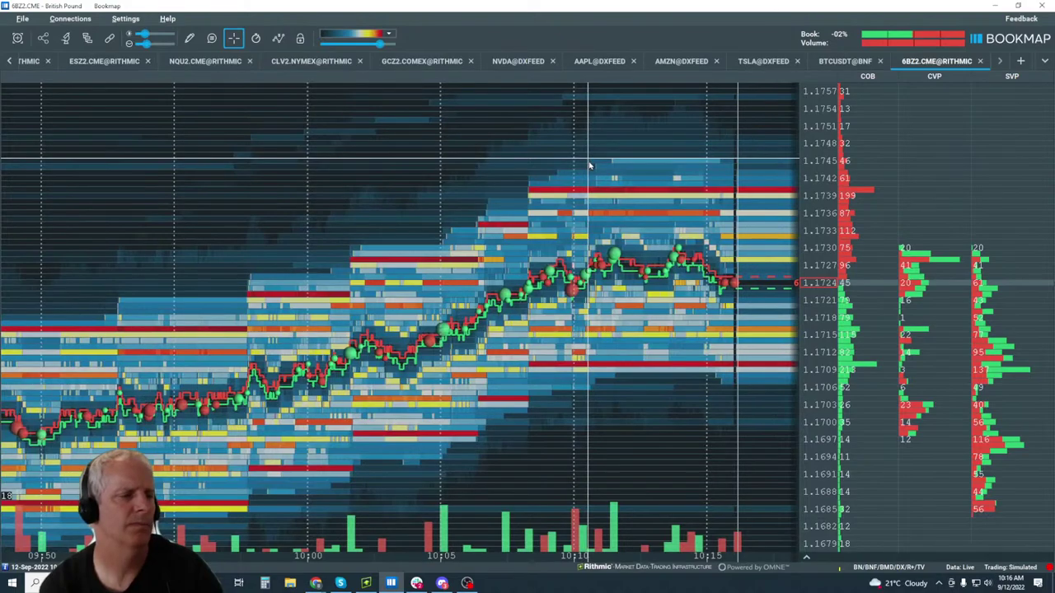
scroll(589, 165, "down", 3)
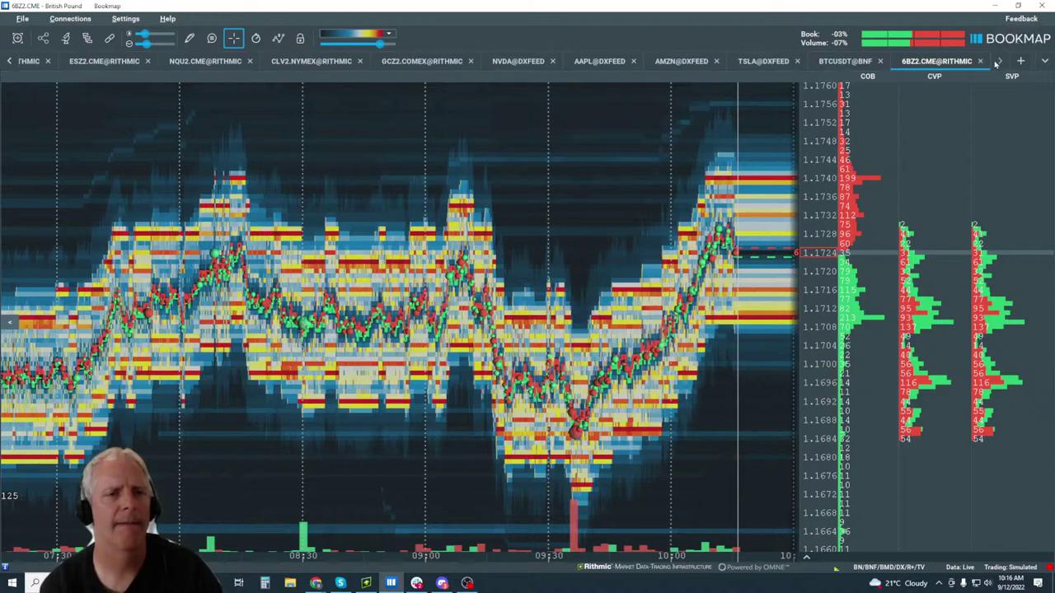
Subscribe to the symbol 6Bu2 on Rithmic's CME exchange with 1h local/1h cloud historical data.
left_click(1021, 62)
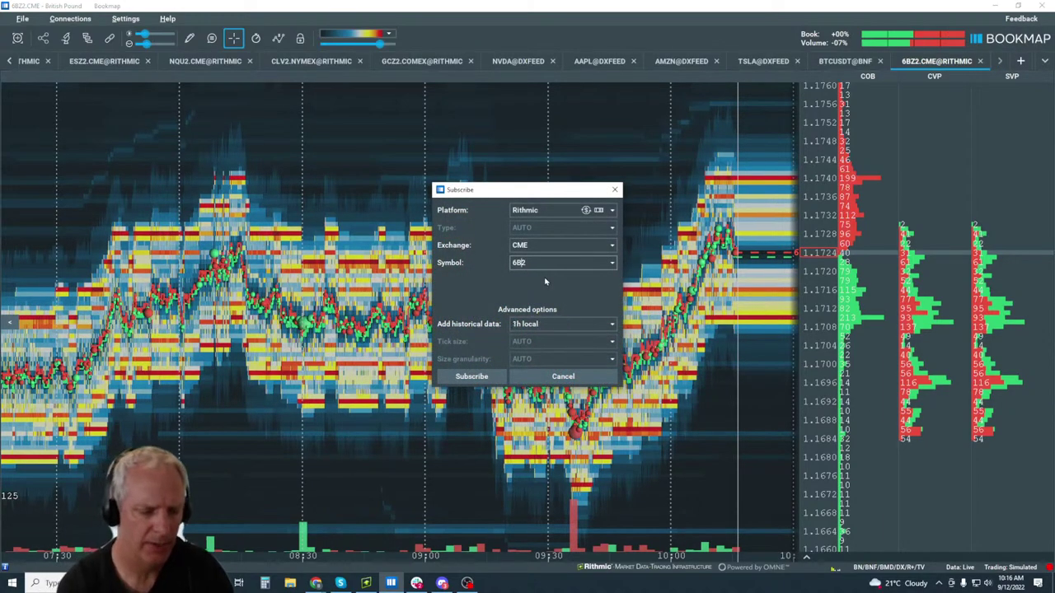
left_click(521, 330)
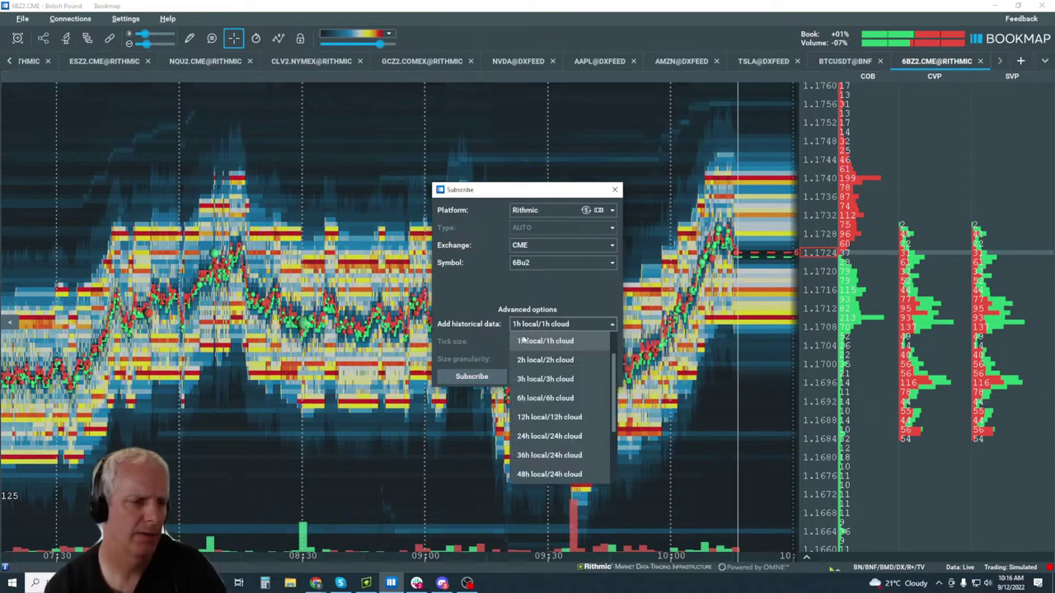
left_click(544, 342)
left_click(471, 376)
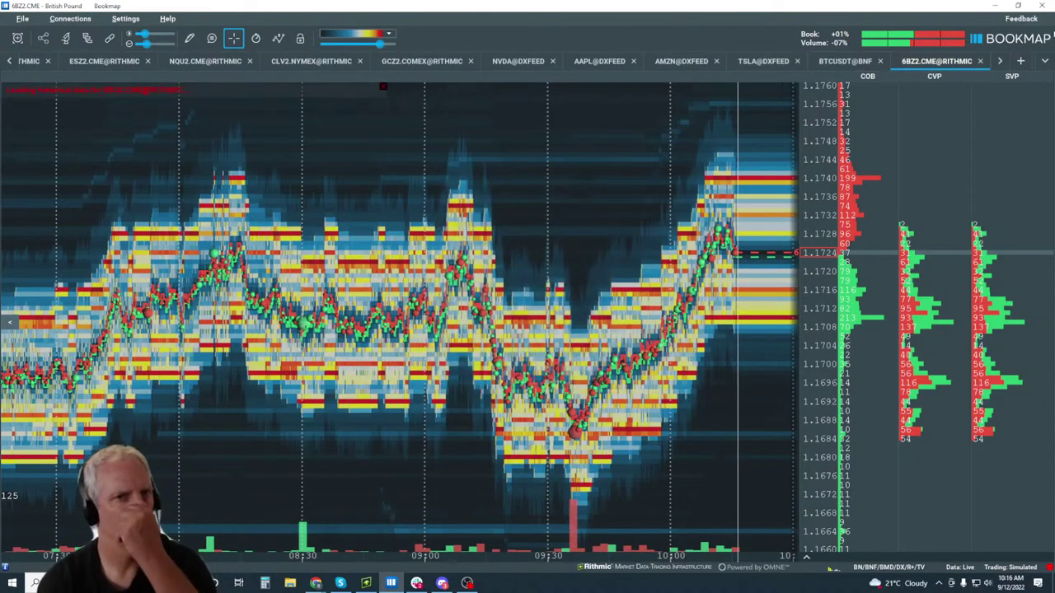
Open the British Pound 6BU2 chart and examine its heatmap and price history back to about 07:30.
left_click(999, 62)
left_click(924, 62)
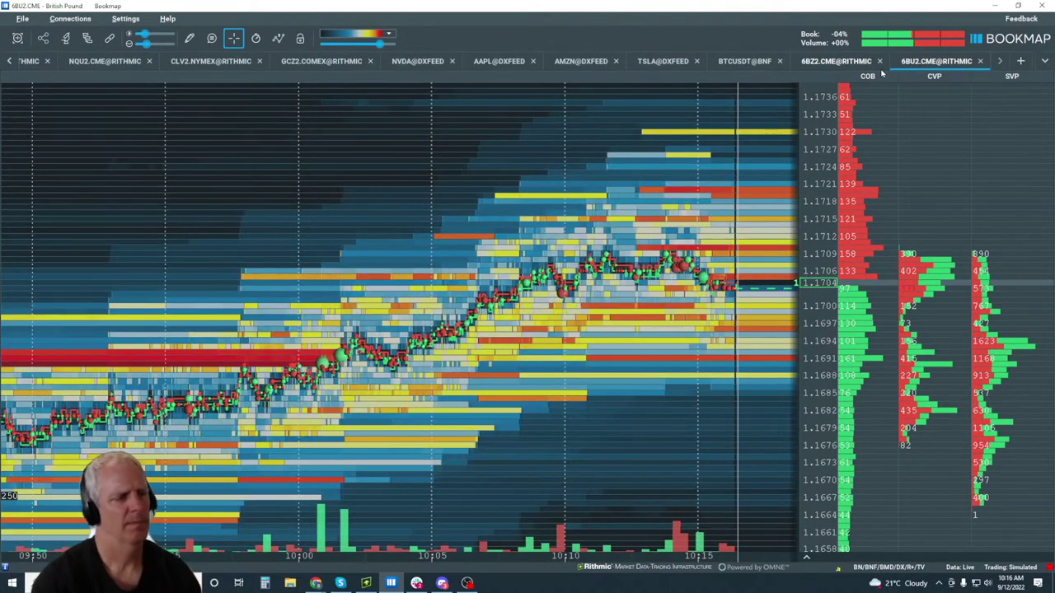
scroll(588, 216, "down", 5)
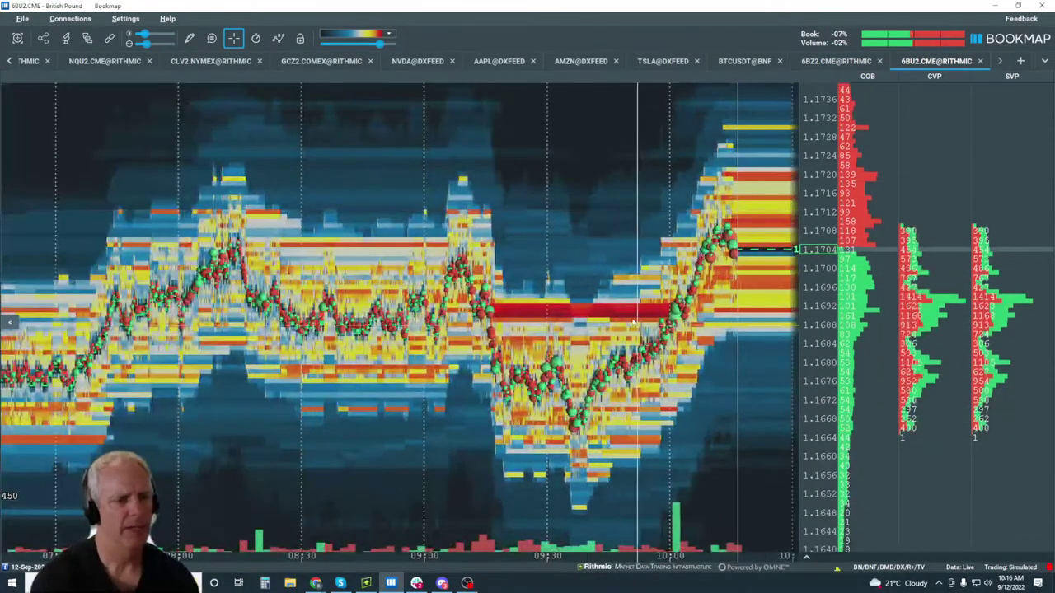
scroll(667, 309, "up", 5)
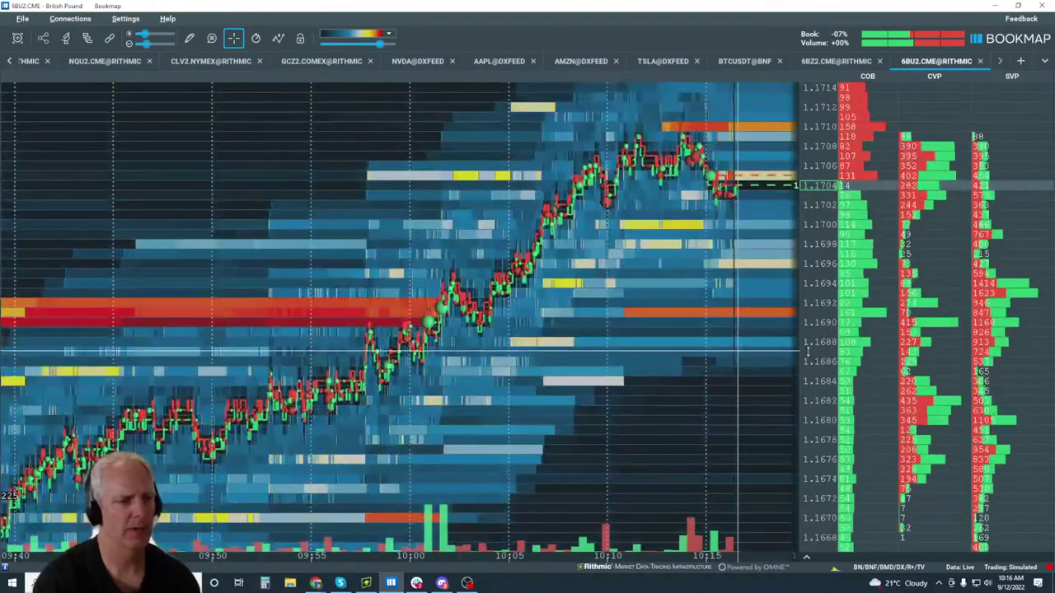
Examine the volume dots trading into the heavy liquidity band at 1.1690–1.1692 between about 10:00:50 and 10:01:35.
left_click_drag(449, 313, 514, 313)
scroll(515, 310, "up", 3)
scroll(515, 311, "up", 5)
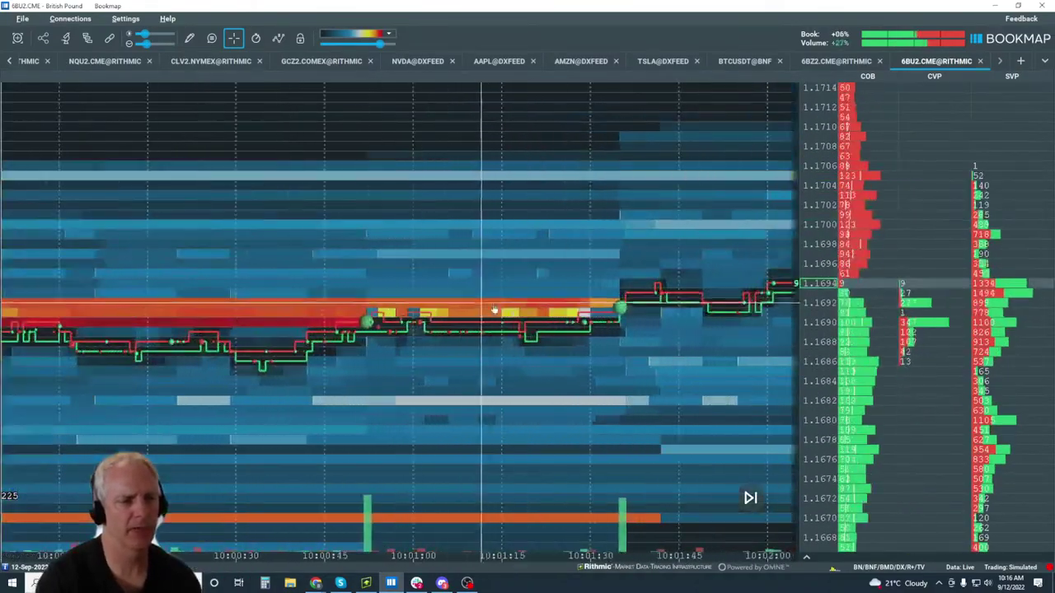
scroll(890, 385, "up", 3)
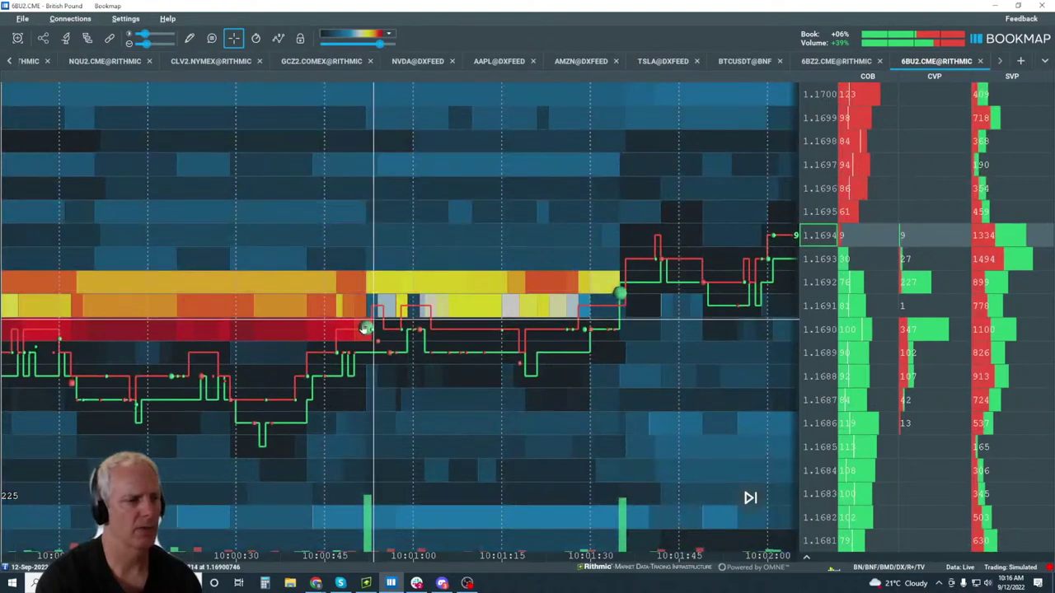
scroll(360, 329, "up", 5)
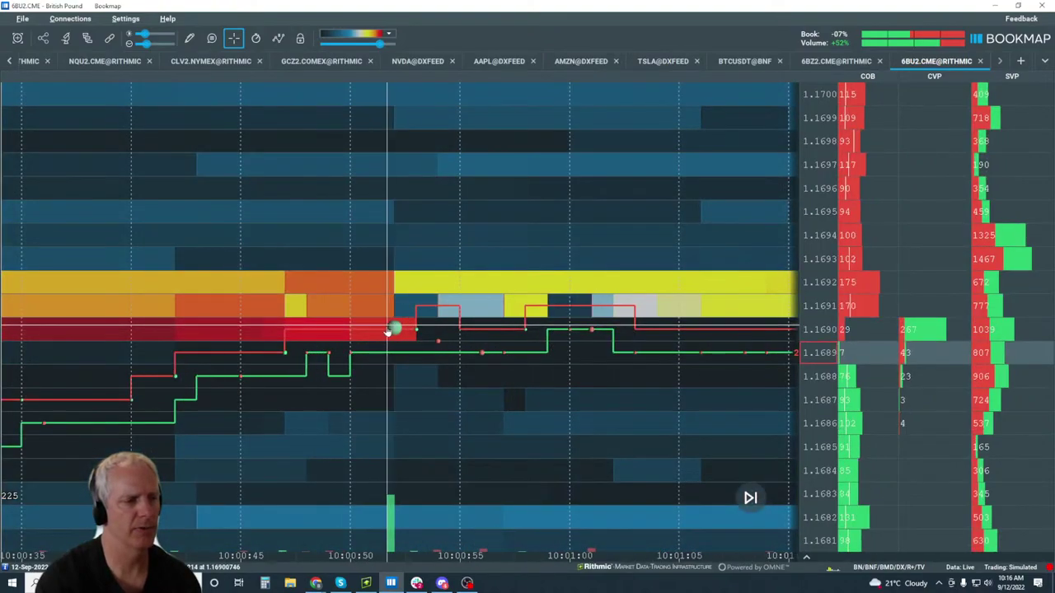
scroll(663, 307, "up", 8)
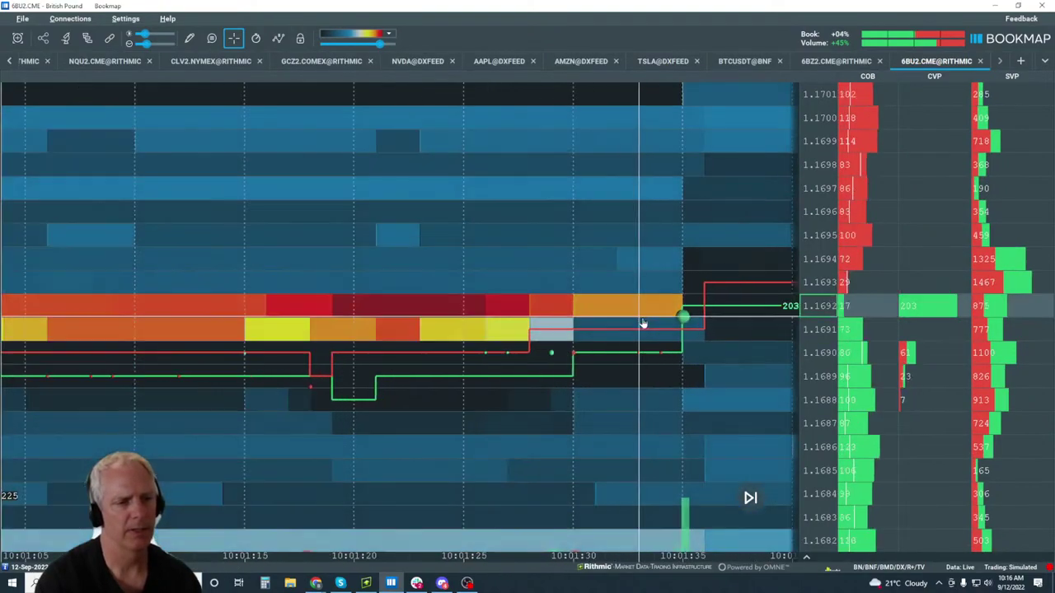
scroll(671, 317, "up", 10)
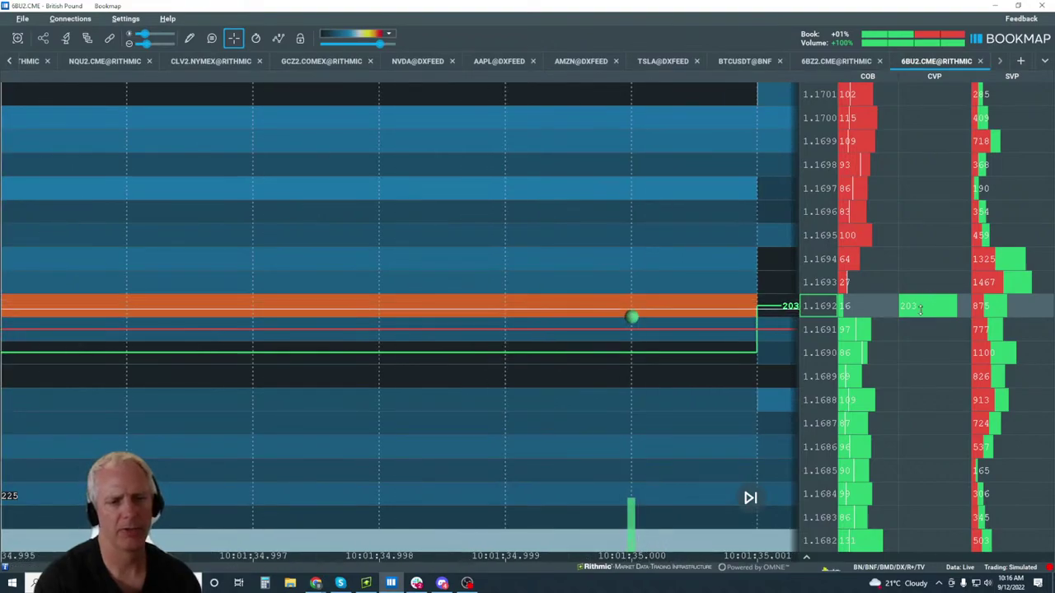
Review that liquidity band in the context of the wider 6BU2 session from before 08:30 to the current price.
scroll(555, 338, "down", 10)
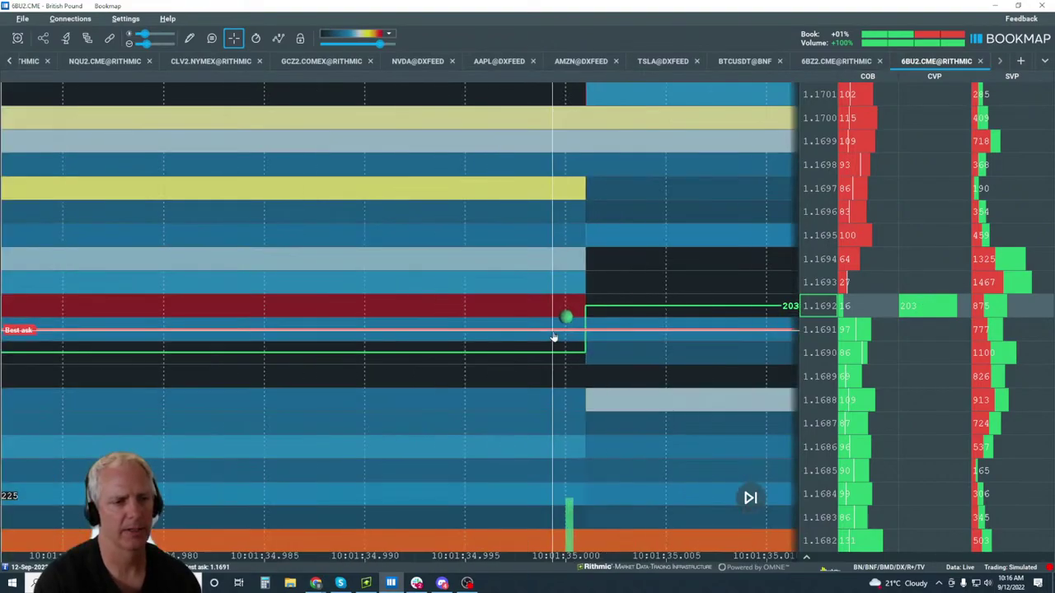
scroll(556, 334, "down", 15)
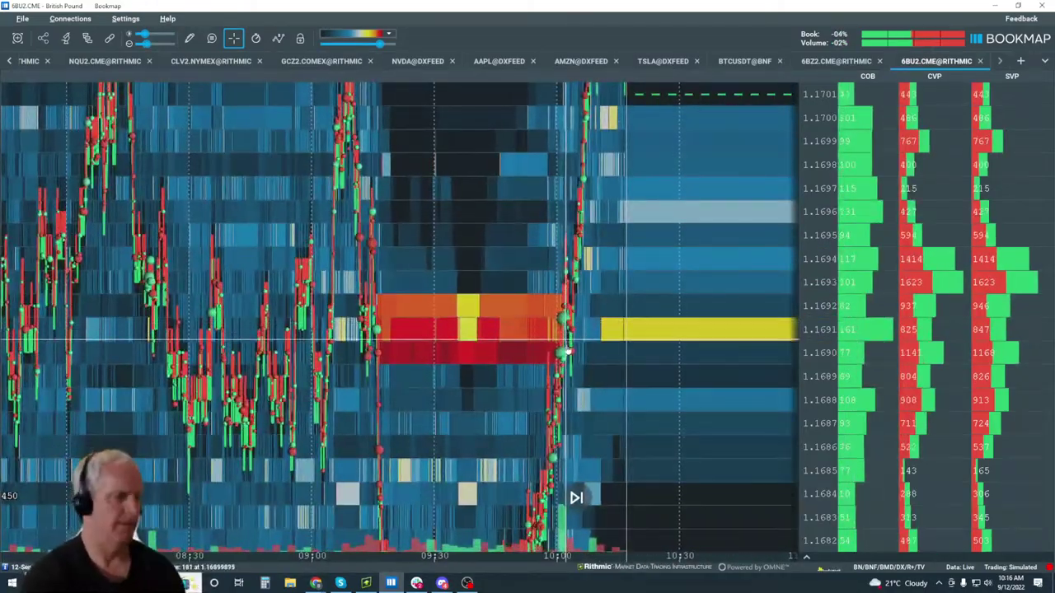
scroll(820, 169, "down", 6)
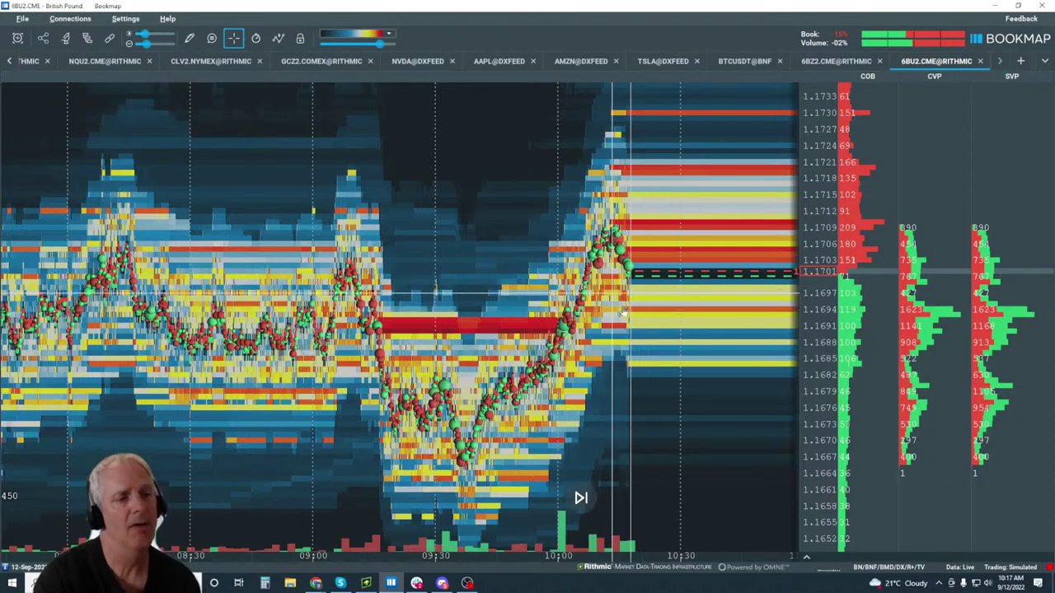
Examine the recent 6BU2 price action beneath the resting liquidity at 1.1710.
scroll(794, 228, "up", 3)
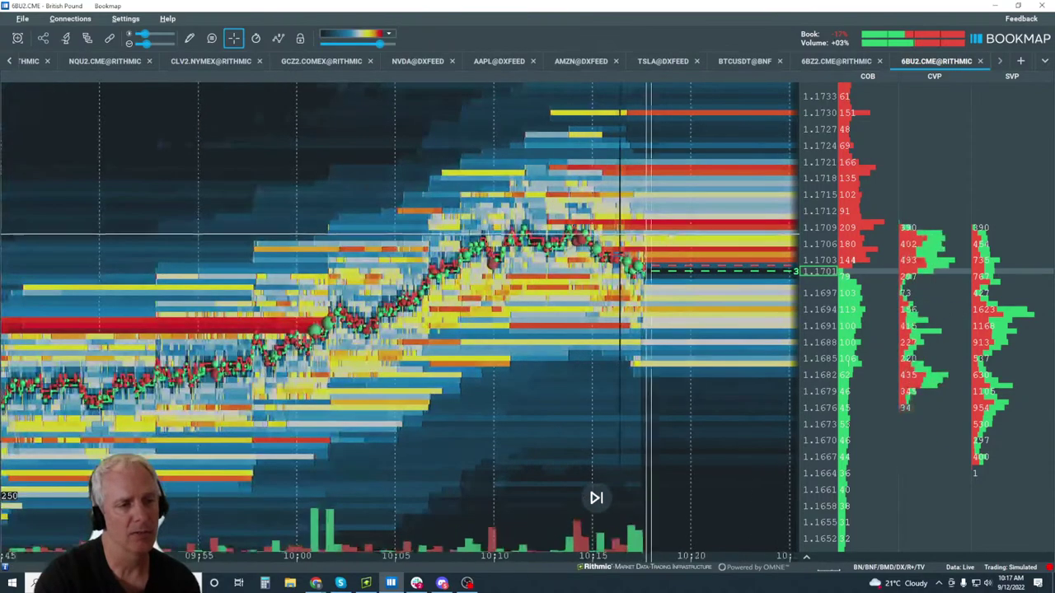
scroll(794, 228, "up", 2)
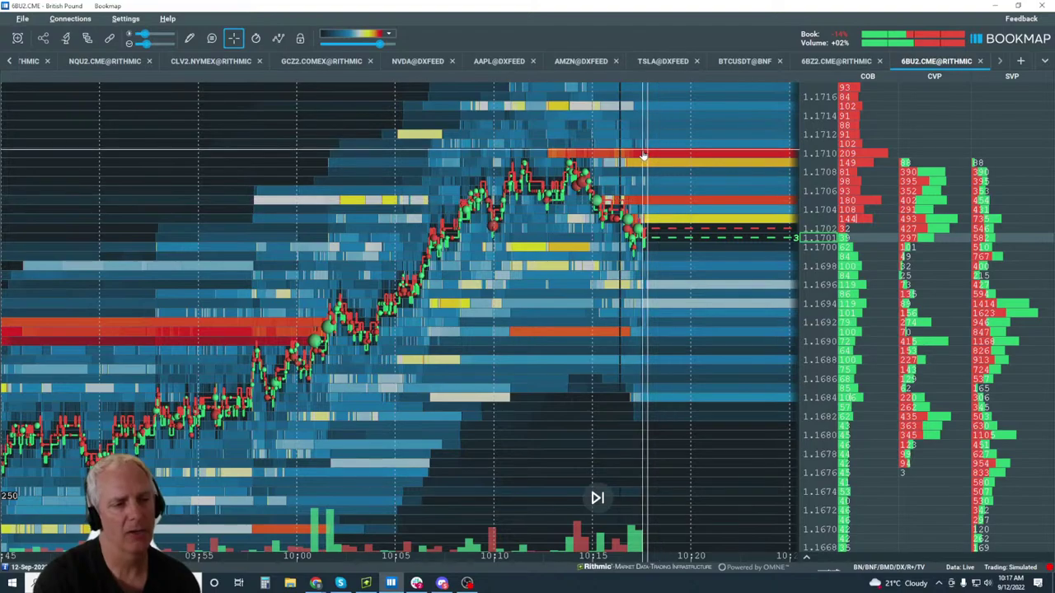
scroll(822, 239, "up", 3)
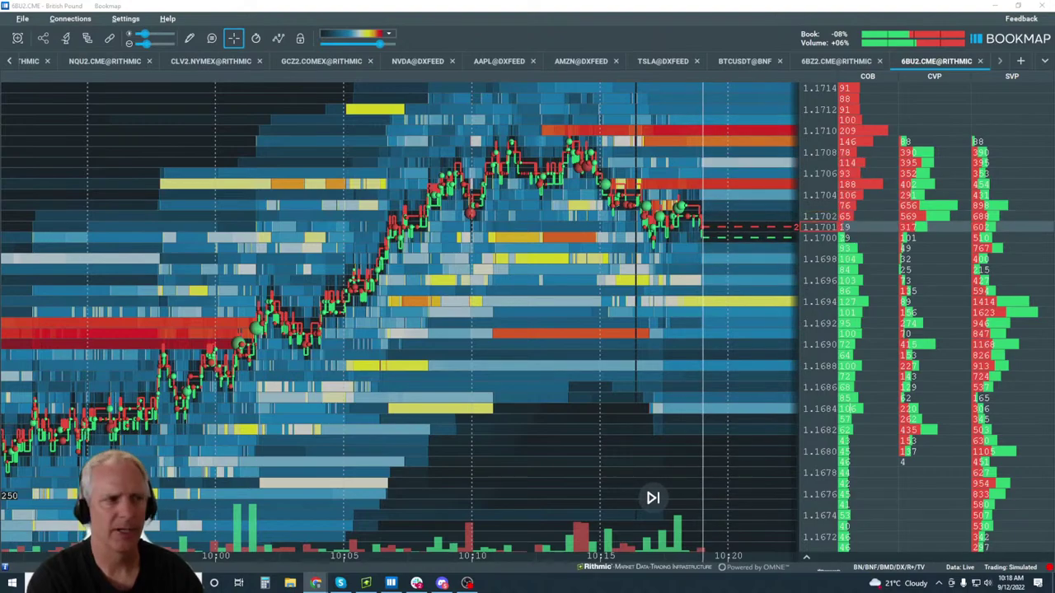
Open the E-Mini S&P 500 ESZ2 chart and examine the rally toward the 4140 liquidity and its volume dots.
left_click(10, 62)
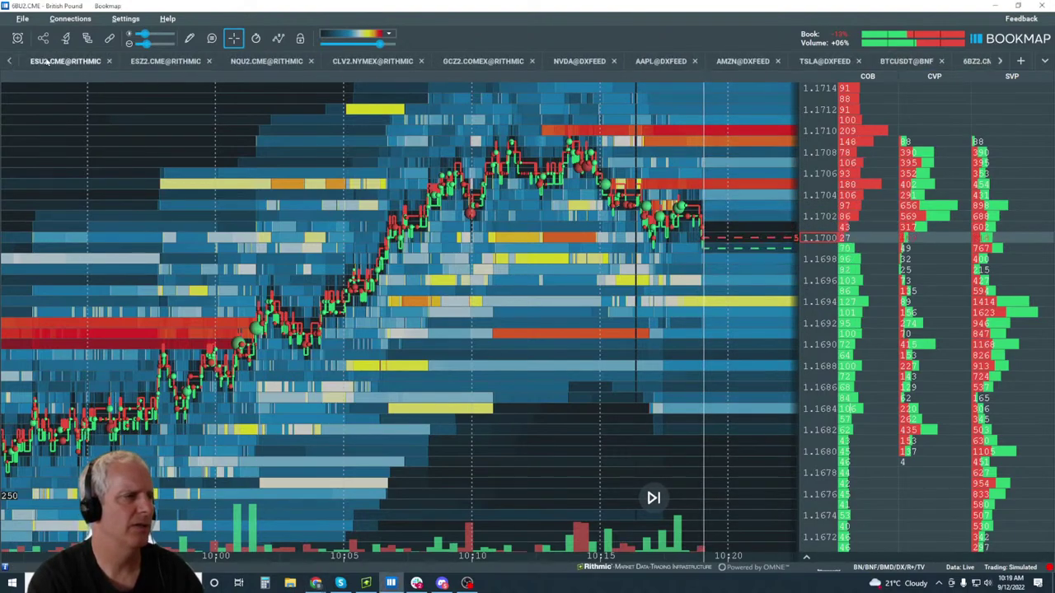
left_click(165, 61)
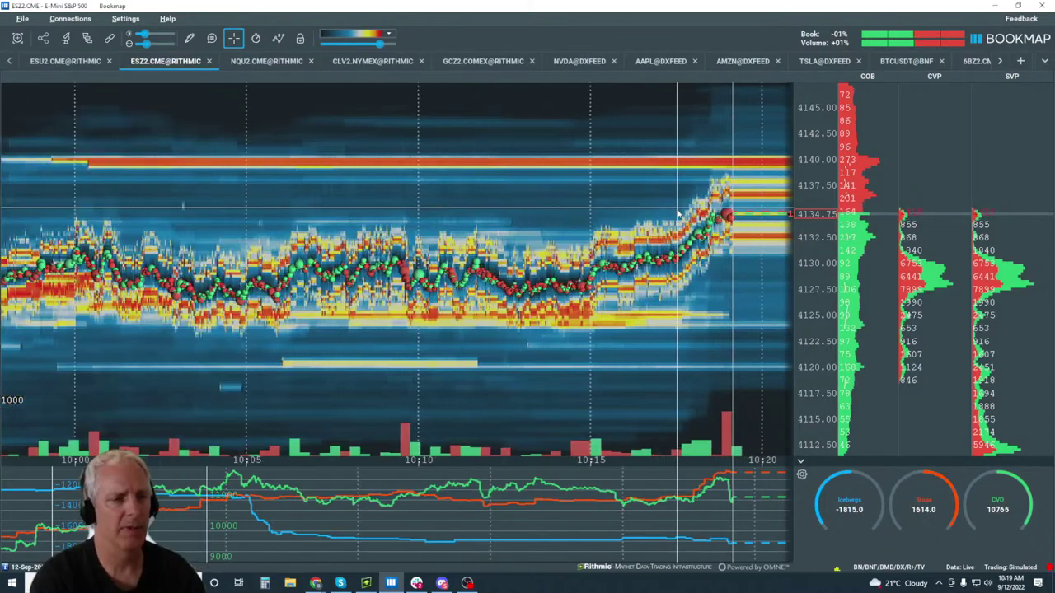
scroll(683, 244, "up", 2)
scroll(826, 327, "up", 3)
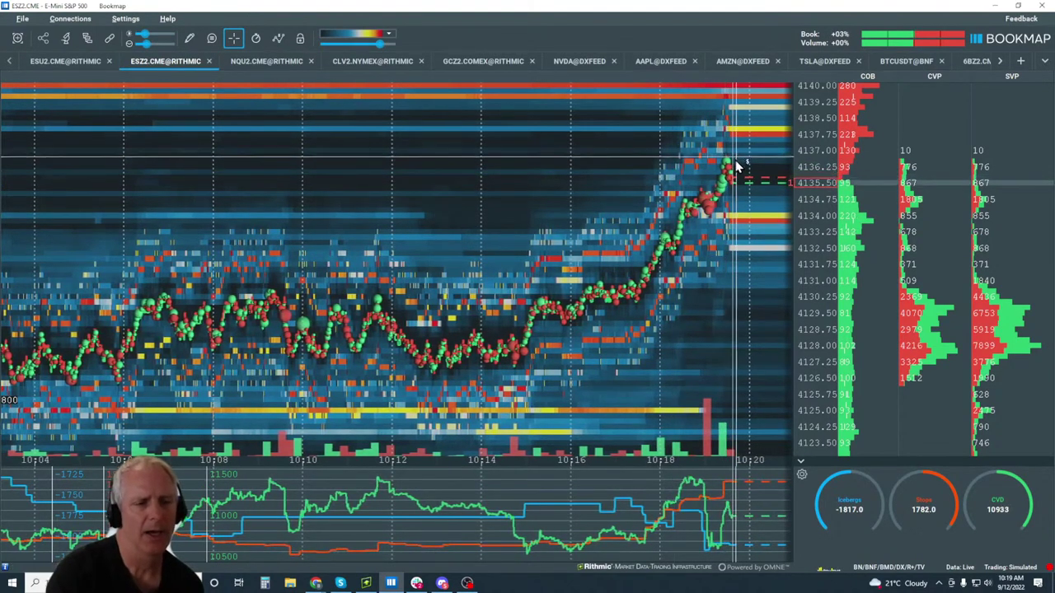
scroll(744, 179, "up", 3)
scroll(750, 215, "up", 2)
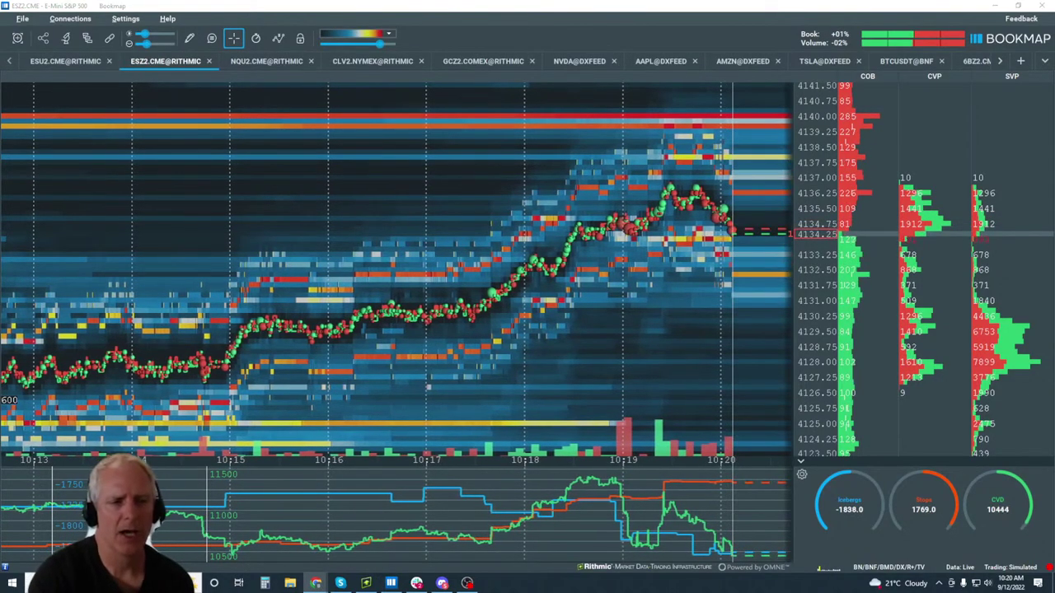
scroll(368, 313, "down", 3)
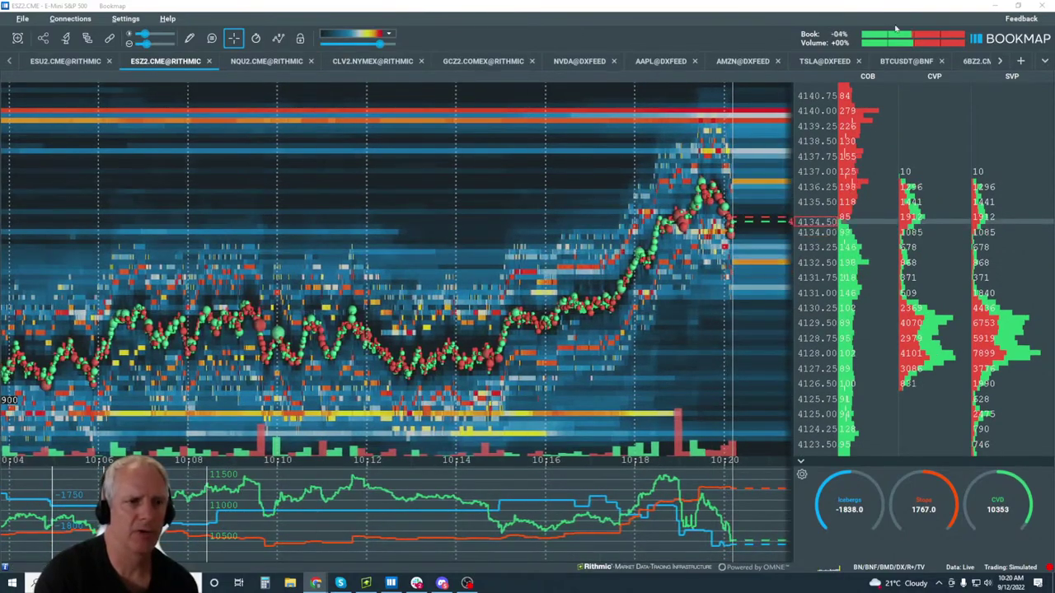
Open the British Pound 6BZ2 chart and examine its heatmap from about 08:45 to the current price.
left_click(975, 62)
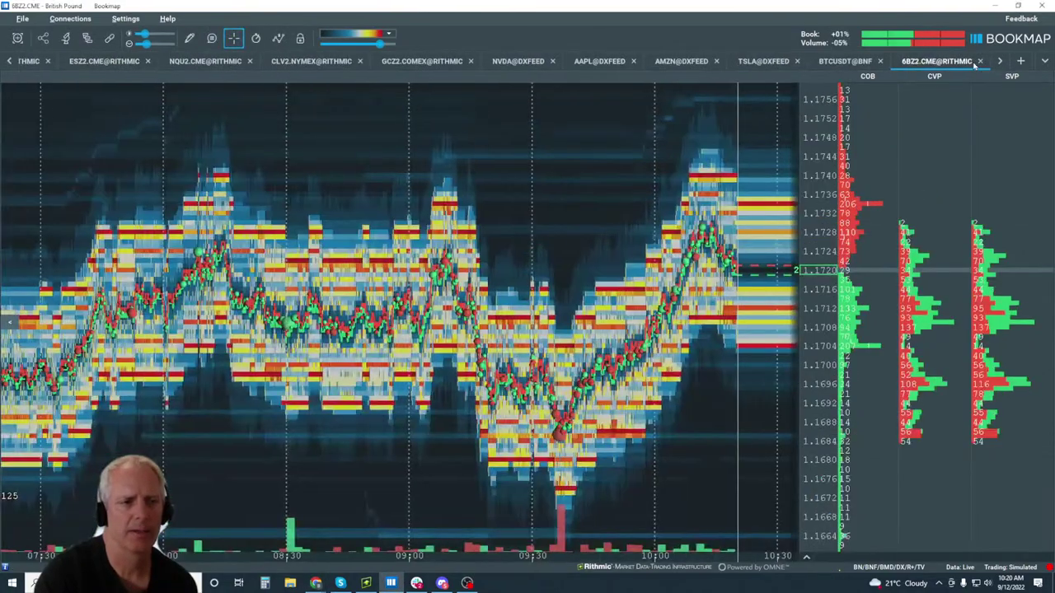
scroll(608, 272, "up", 5)
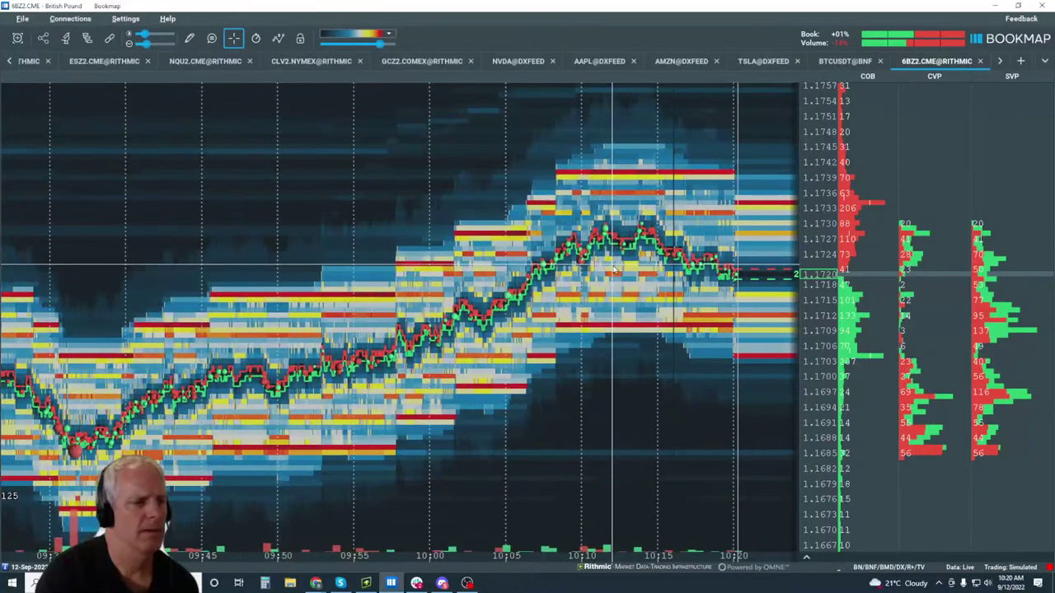
scroll(602, 268, "down", 4)
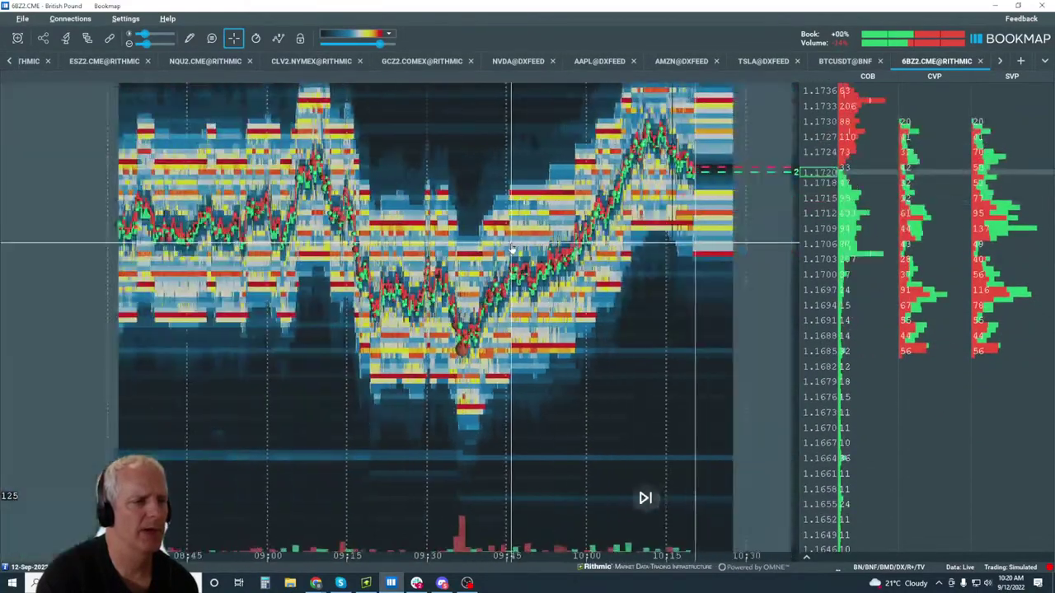
Return to the British Pound 6BU2 chart and examine recent trading below the 1.1705 and 1.1710 liquidity levels.
left_click(1000, 61)
left_click(936, 60)
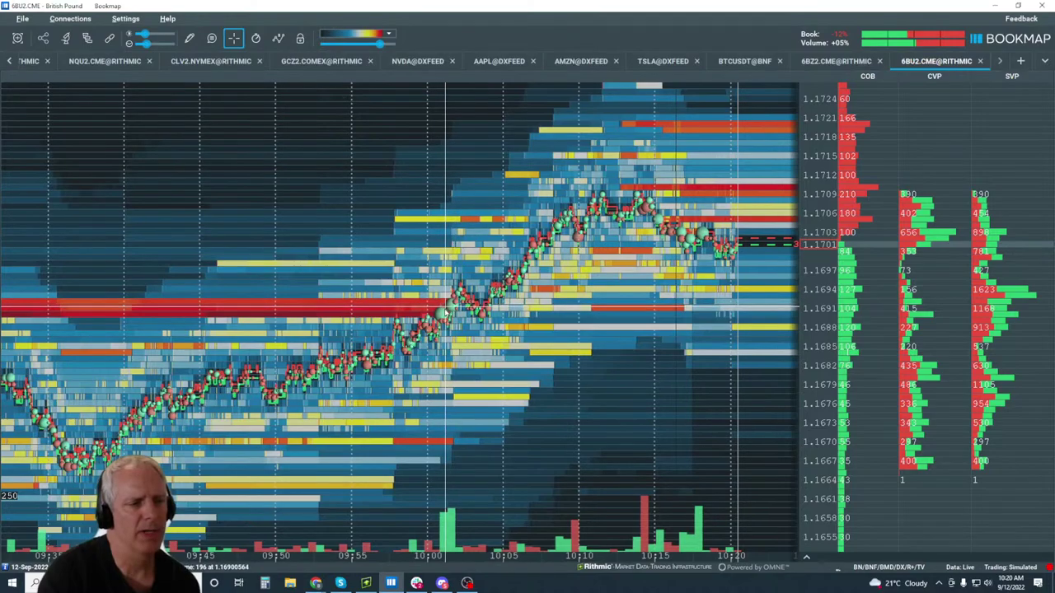
scroll(832, 373, "up", 2)
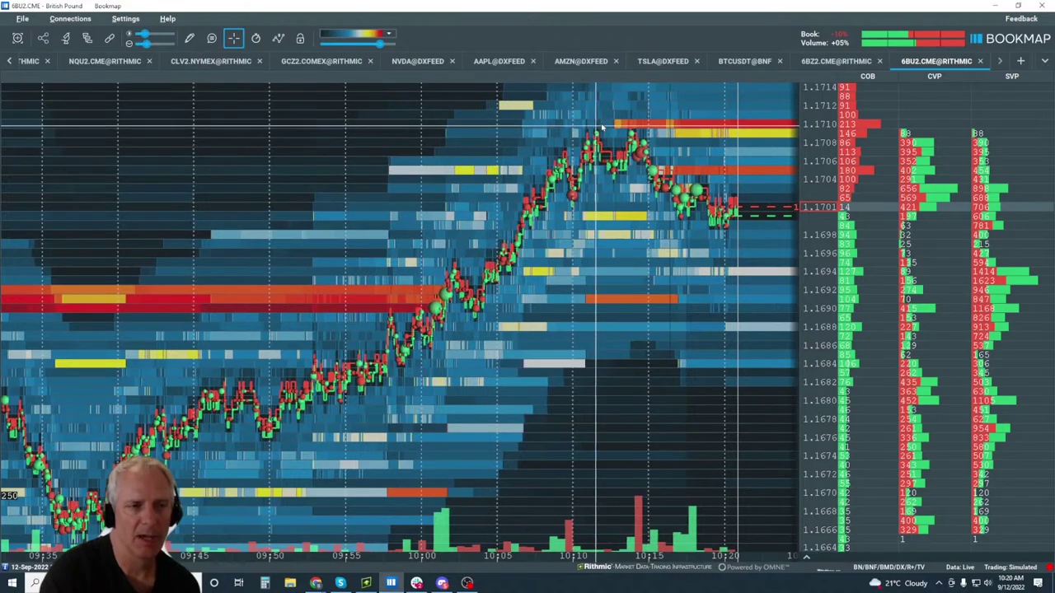
scroll(610, 135, "up", 5)
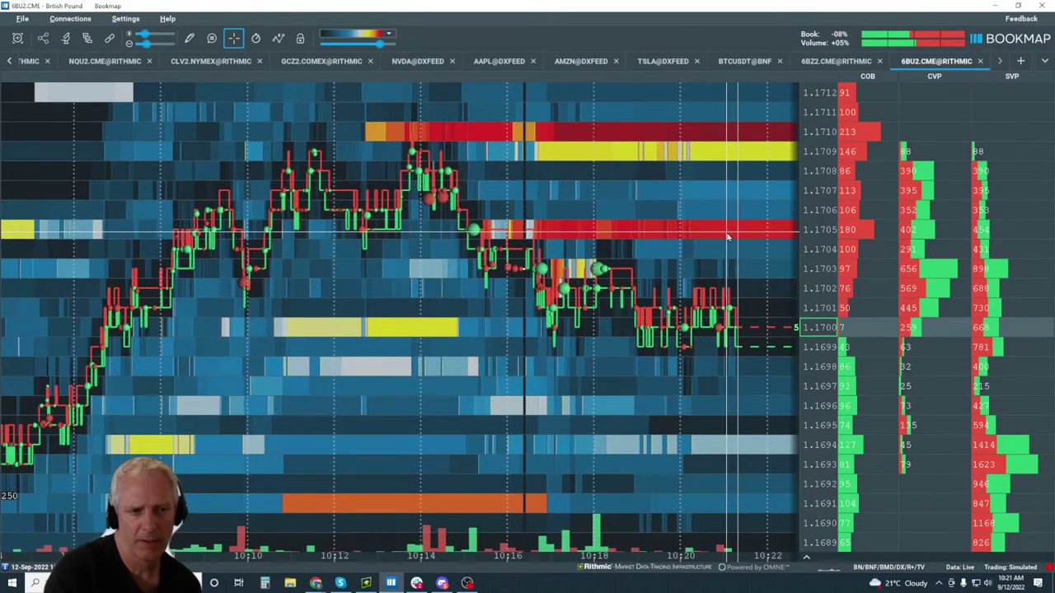
scroll(570, 264, "up", 3)
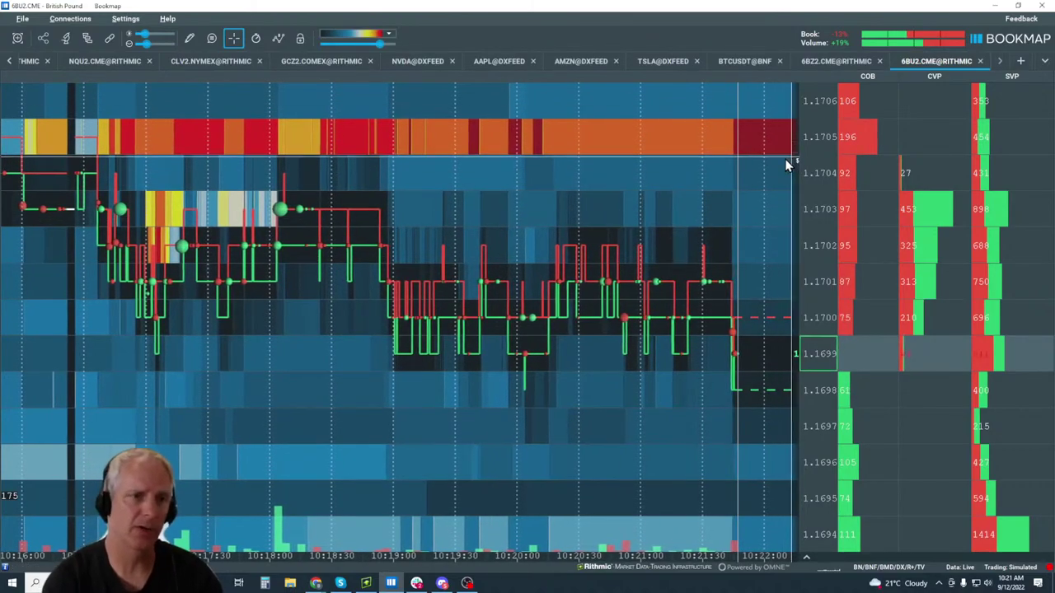
scroll(817, 149, "down", 3)
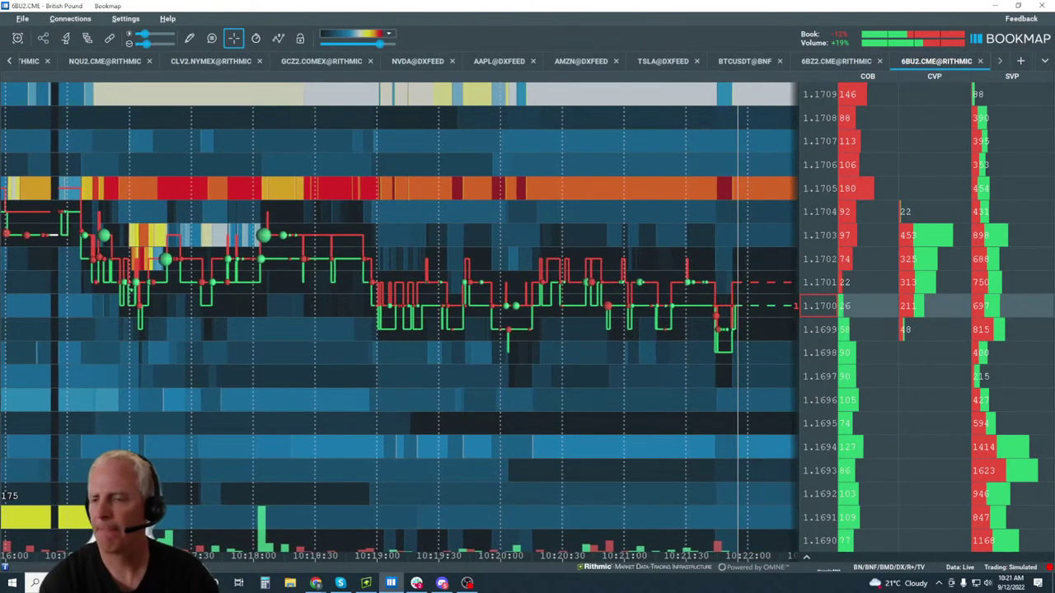
Examine the 6BU2 heatmap history back to about 08:00, including the 1.1690–1.1692 liquidity band that starts near 09:15.
scroll(787, 192, "down", 5)
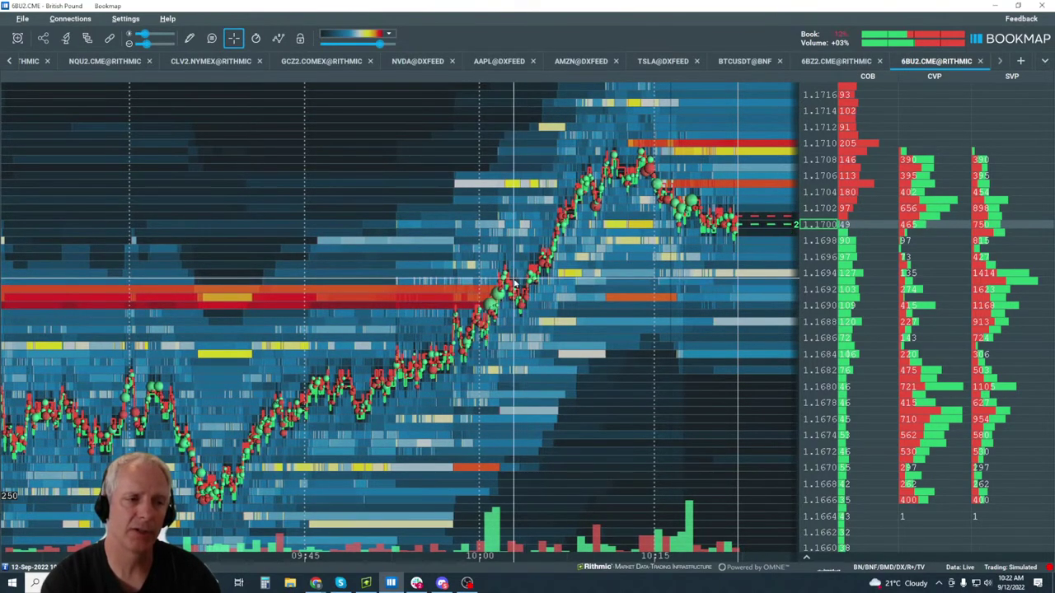
scroll(513, 285, "down", 3)
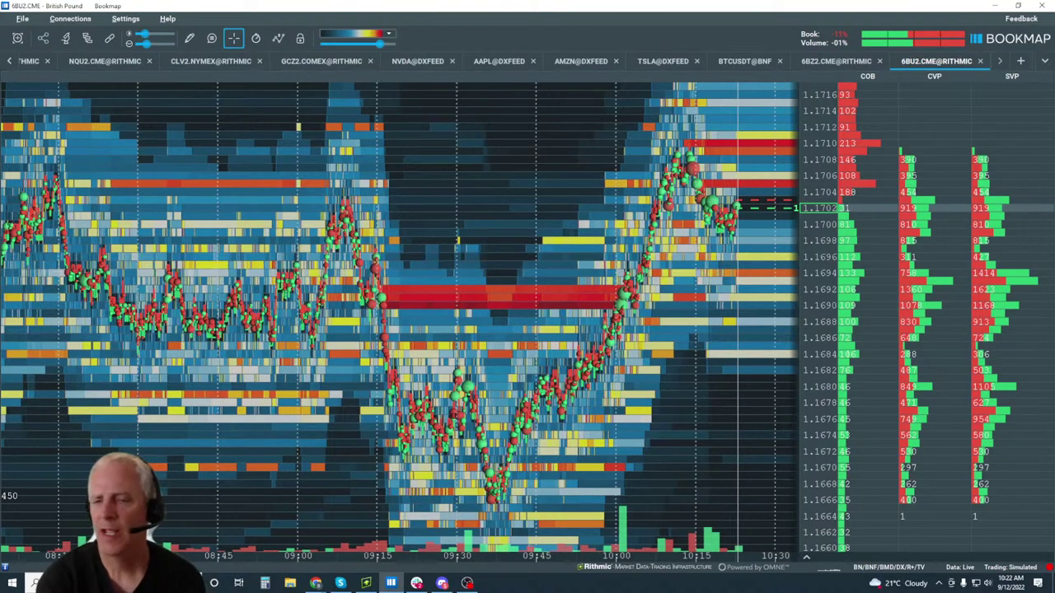
scroll(732, 280, "down", 5)
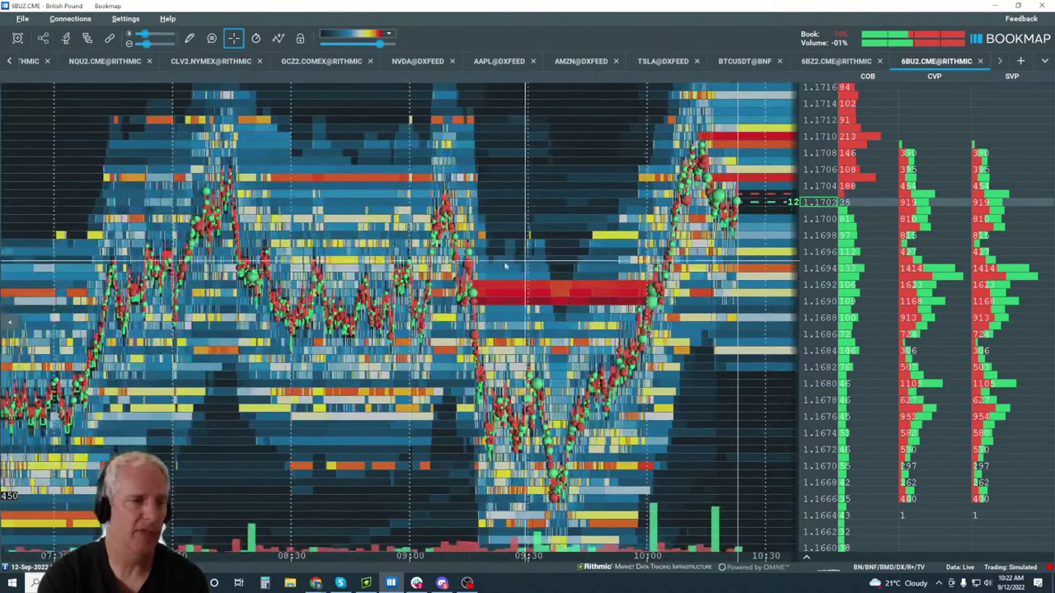
scroll(540, 271, "up", 8)
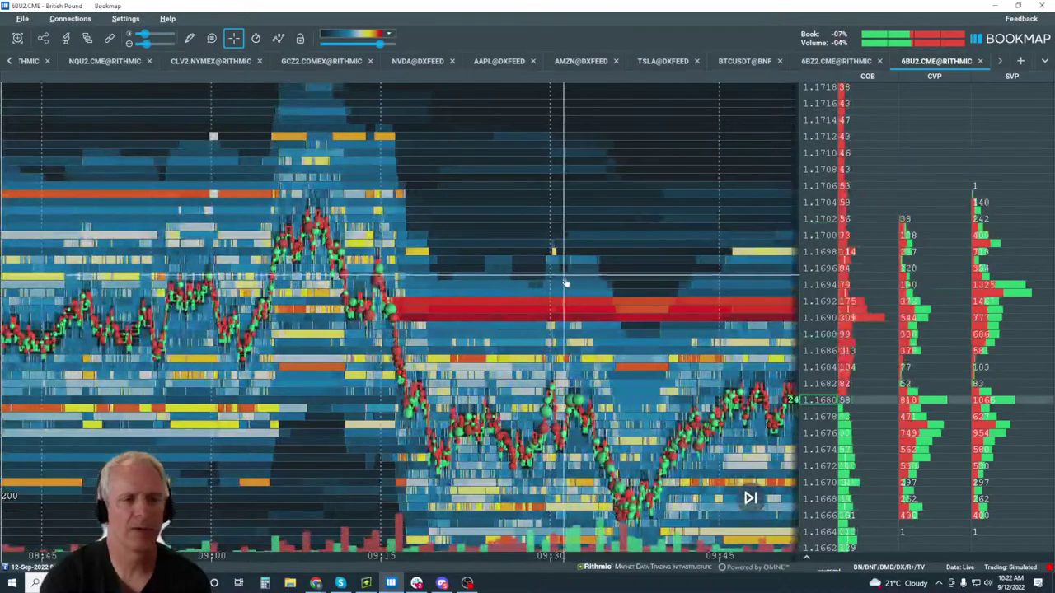
left_click_drag(537, 271, 729, 260)
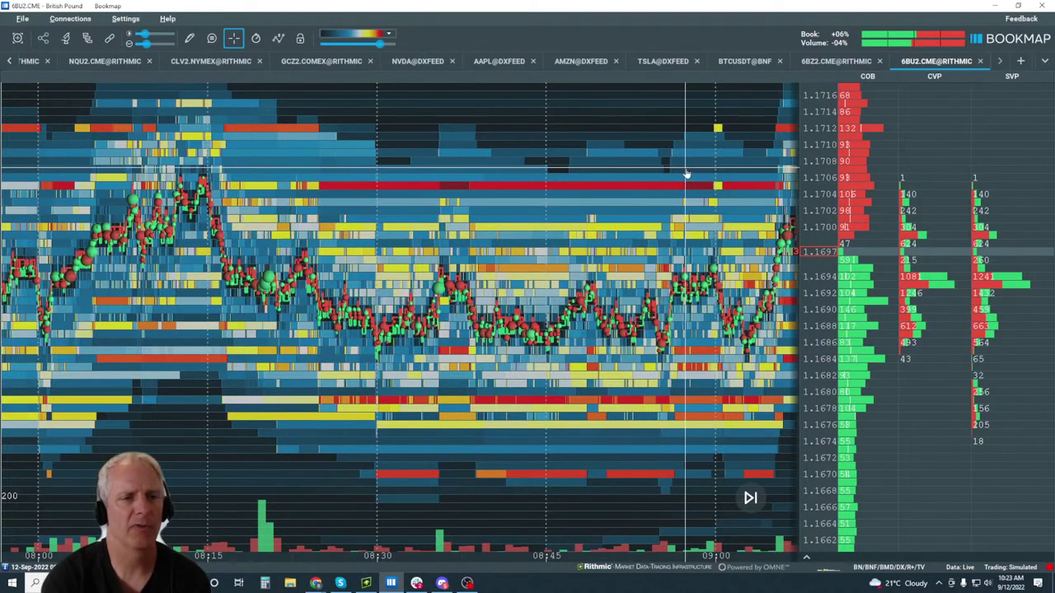
Bring the 6BU2 chart back to the latest prices and examine trading since 09:50 against the liquidity overhead.
scroll(677, 174, "down", 5)
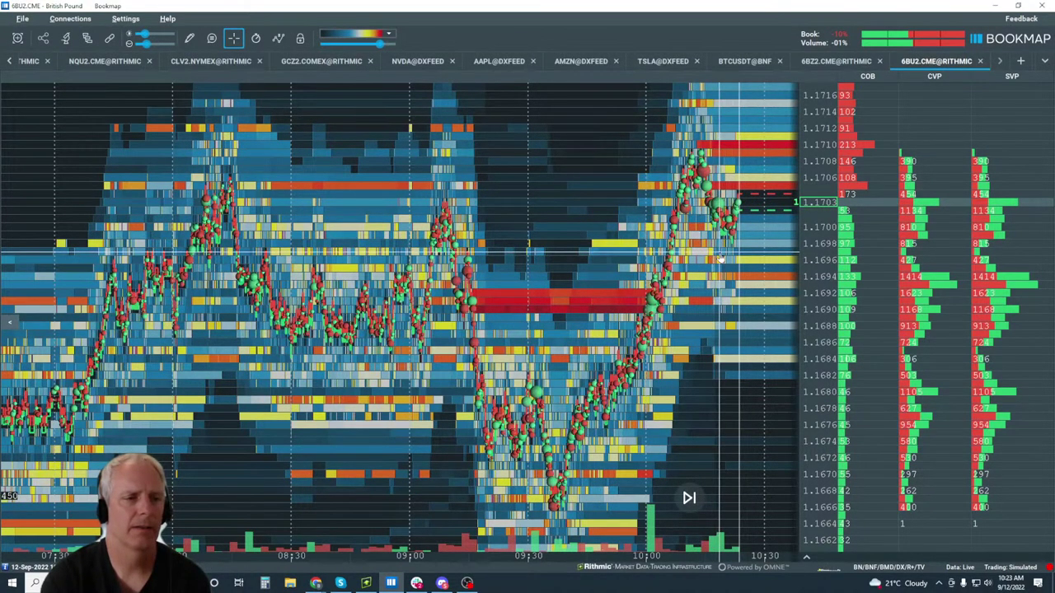
scroll(720, 259, "up", 5)
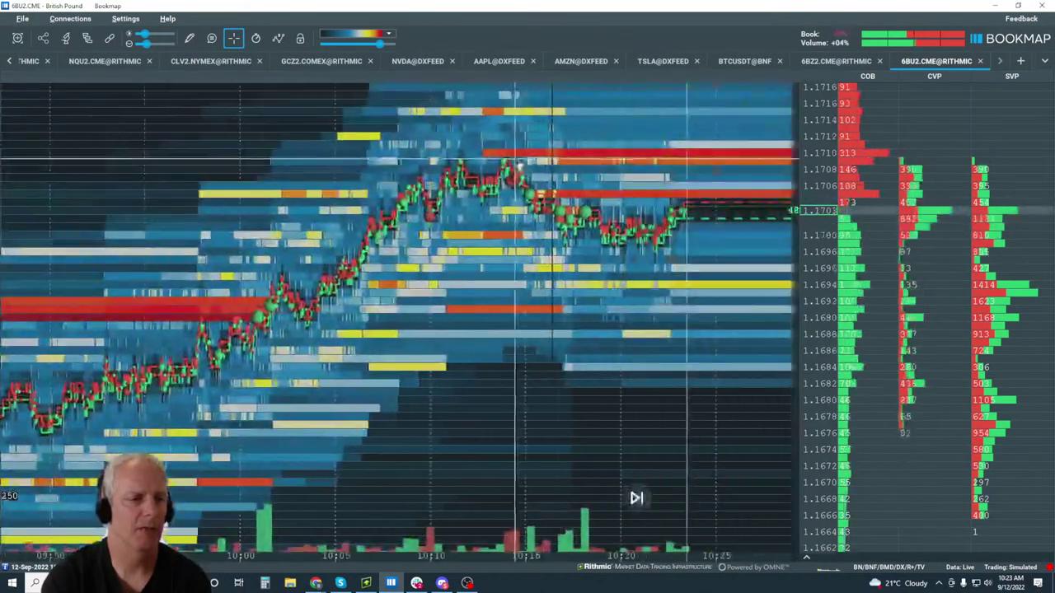
scroll(577, 182, "up", 2)
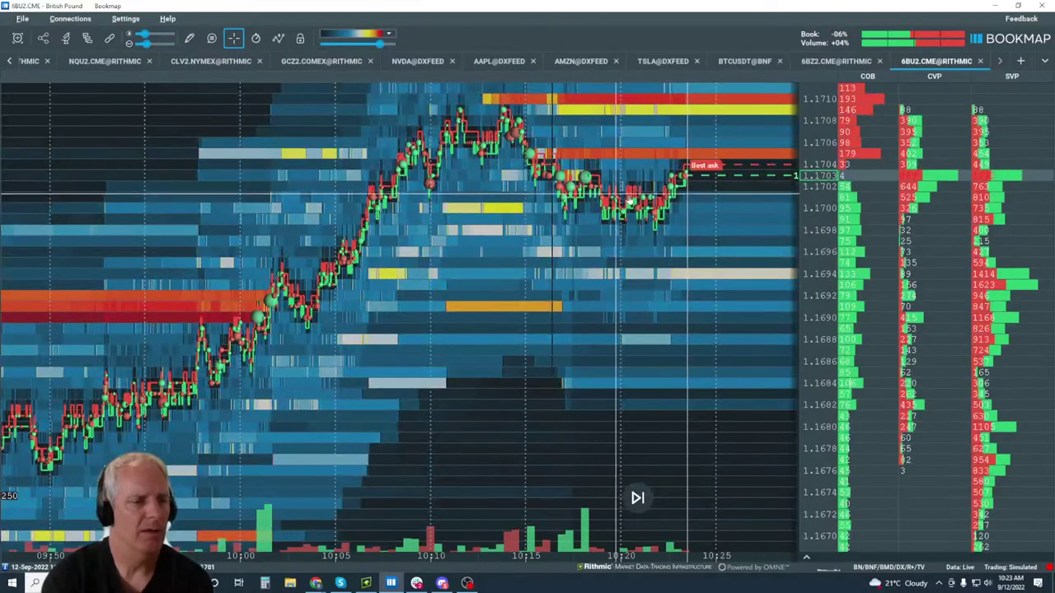
Examine 6BU2 trading since about 10:16 in closer detail and bring the chart back to the live price.
scroll(629, 202, "up", 3)
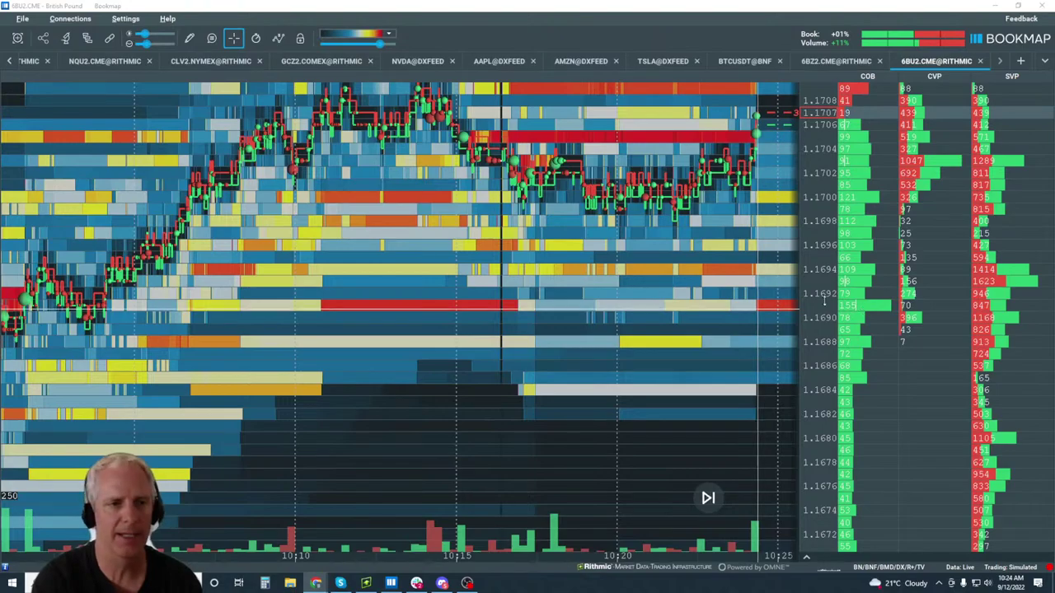
scroll(749, 494, "up", 3)
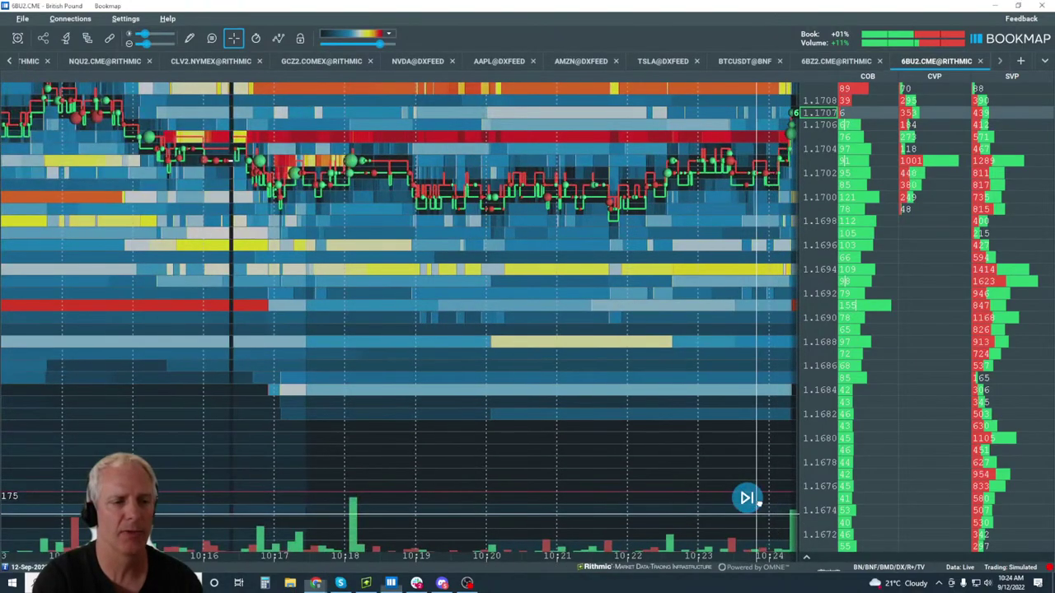
left_click(747, 497)
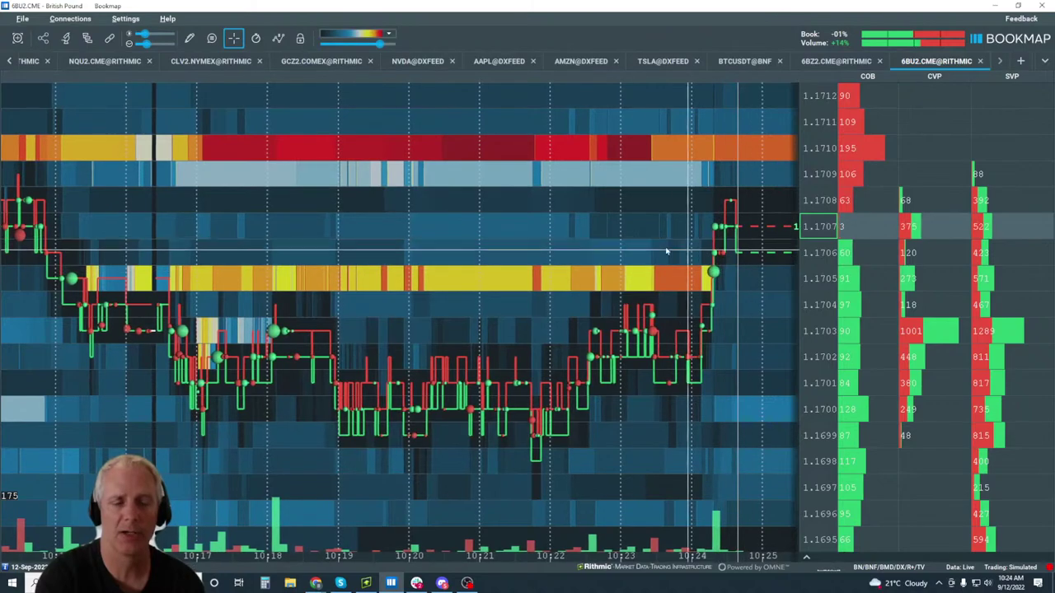
Examine how 6BU2 trades through the 1.1705 liquidity and up to the 1.1710 level between about 10:24 and 10:25.
scroll(633, 255, "down", 3)
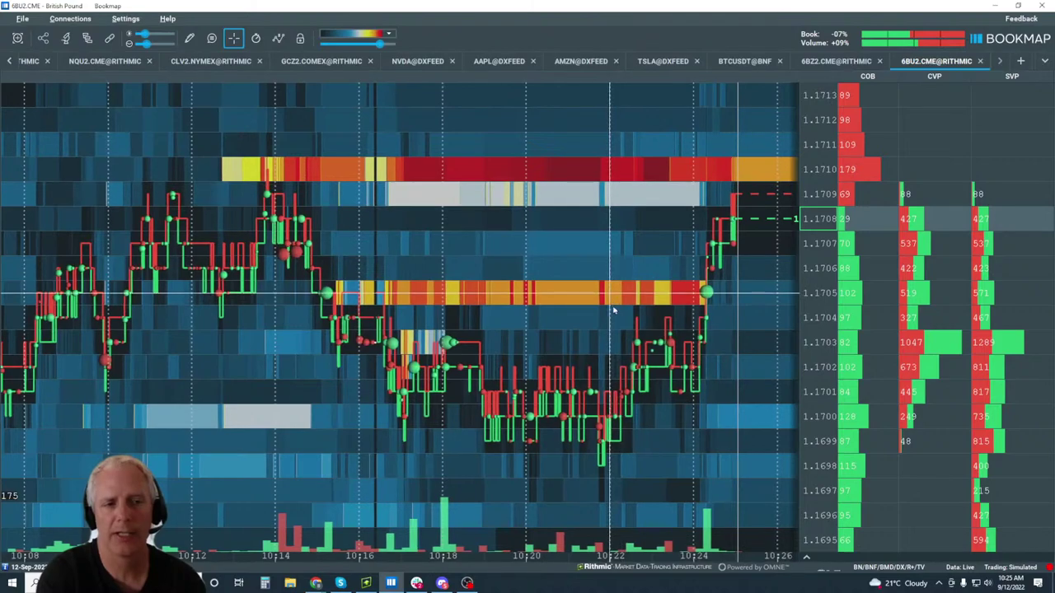
scroll(669, 227, "up", 3)
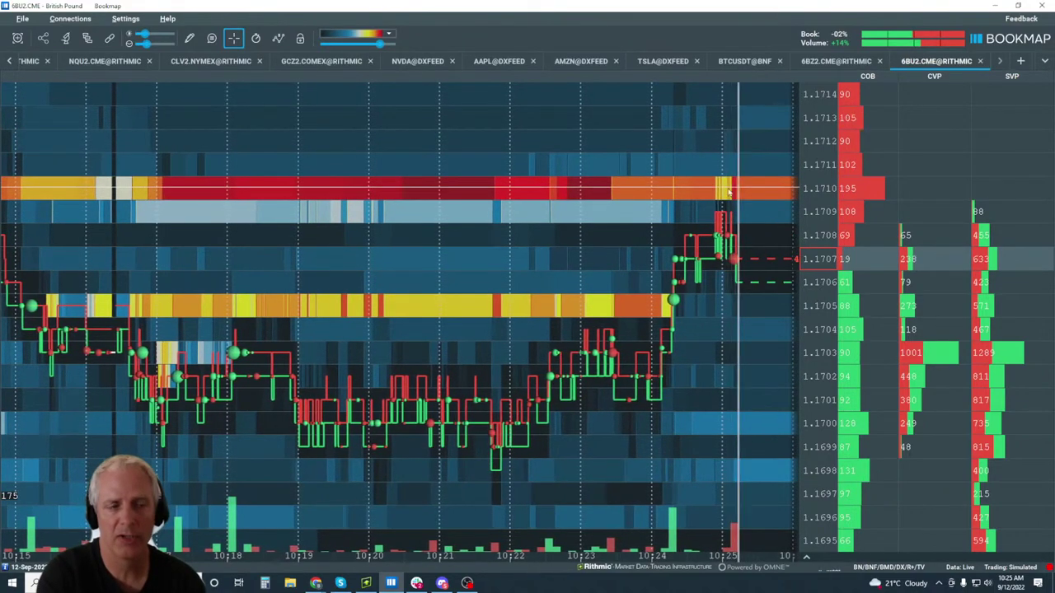
scroll(732, 197, "up", 3)
scroll(732, 198, "up", 2)
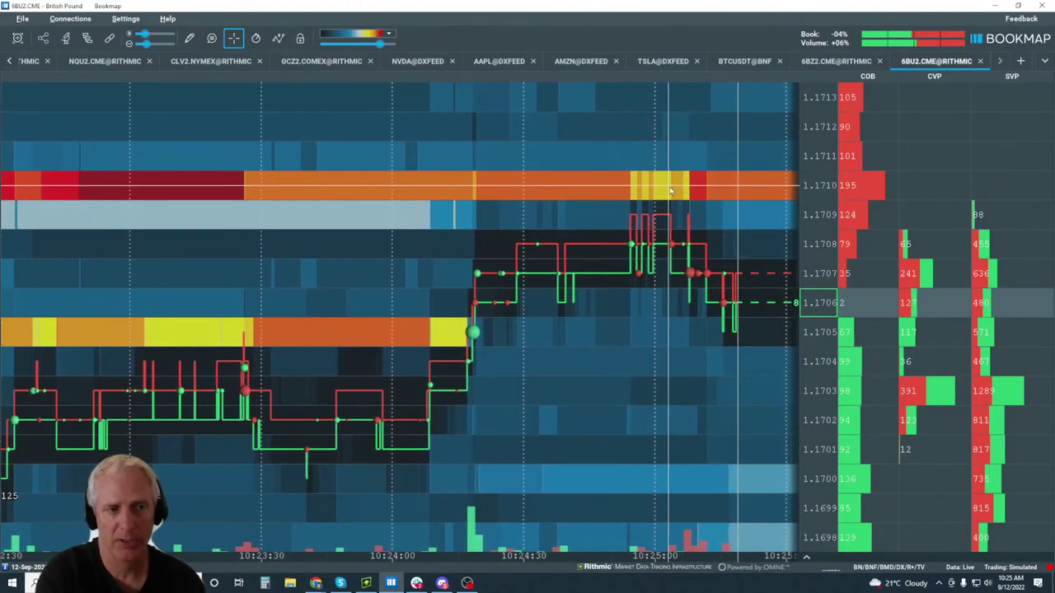
scroll(649, 316, "down", 2)
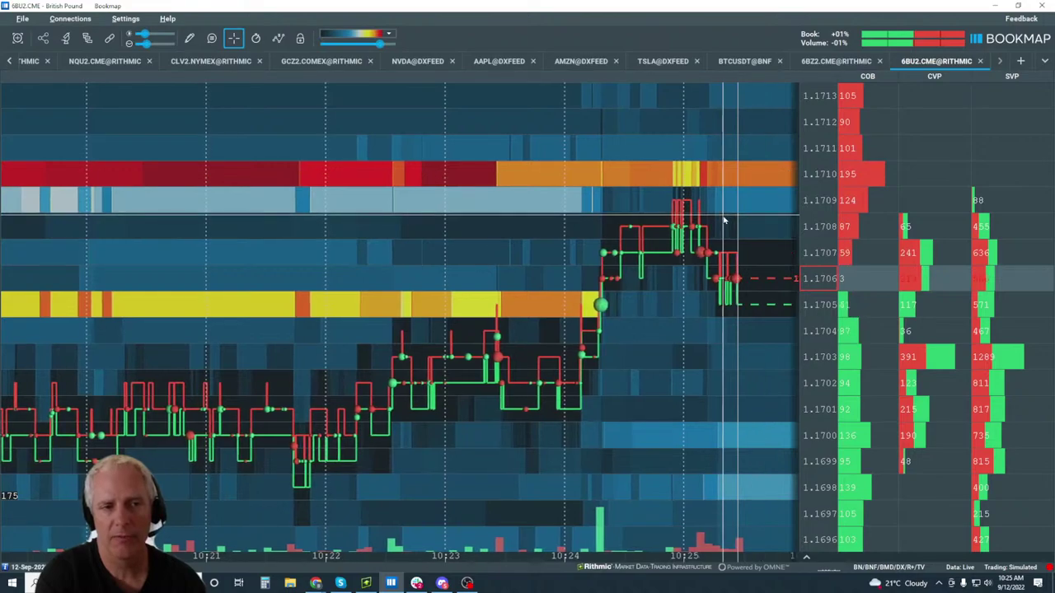
scroll(771, 172, "down", 3)
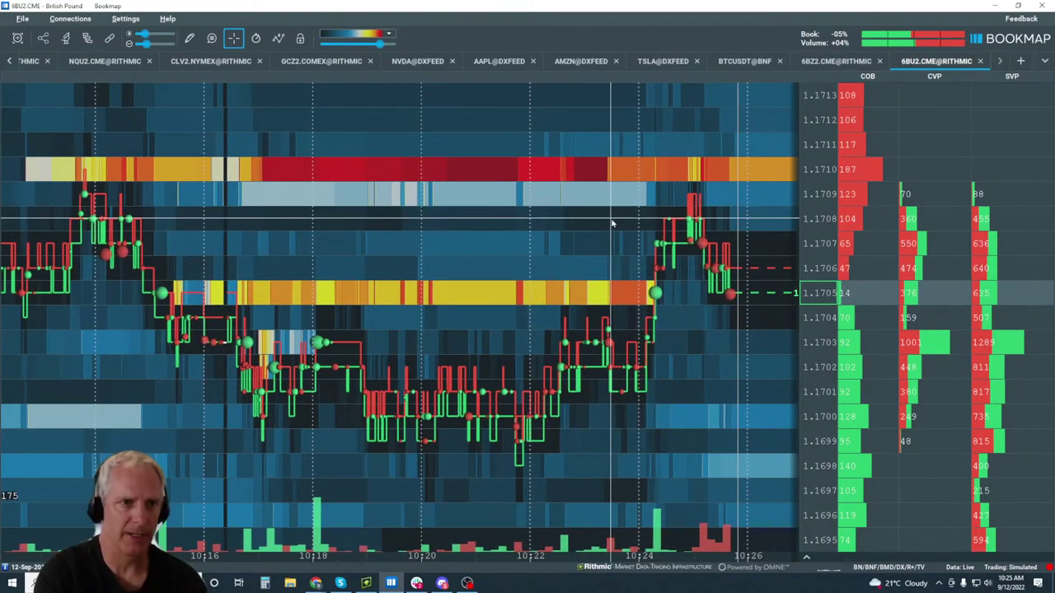
Open the E-Mini S&P 500 ESZ2 chart and examine its price action since 10:00 against the liquidity near 4140.
left_click(10, 62)
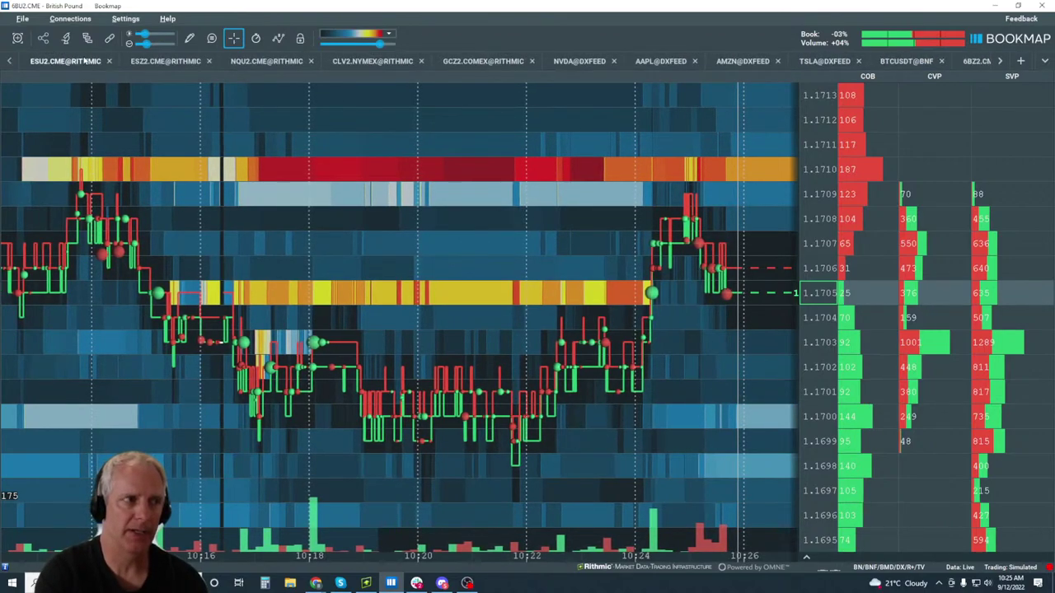
left_click(165, 61)
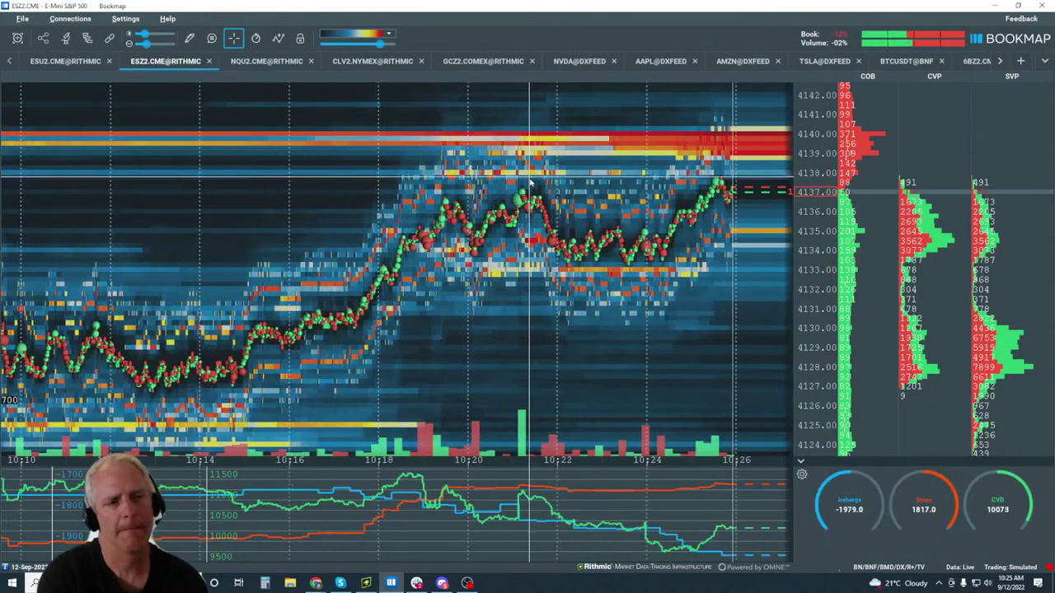
scroll(523, 177, "down", 5)
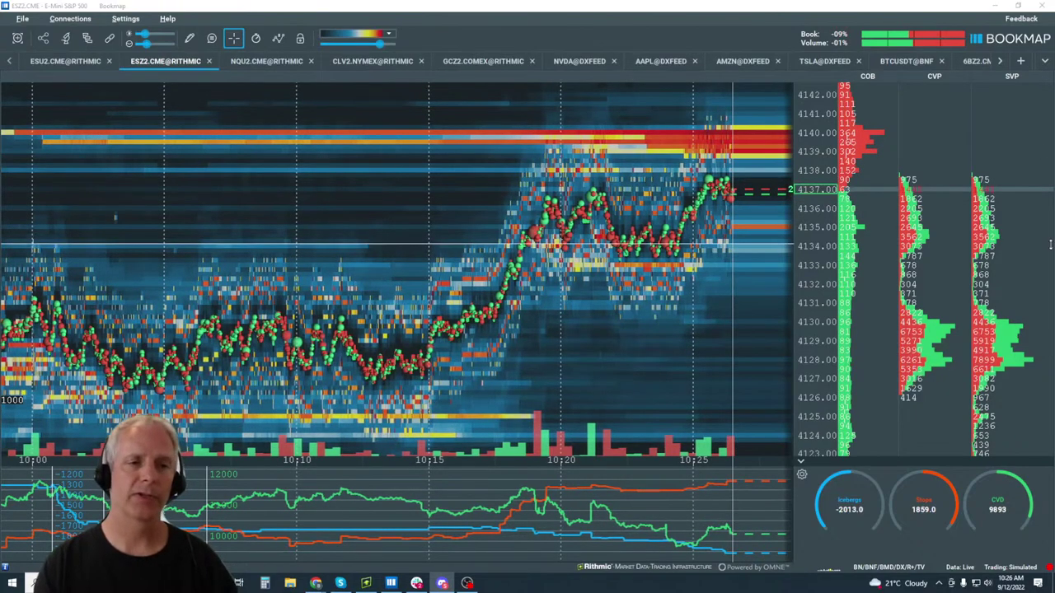
scroll(787, 186, "up", 3)
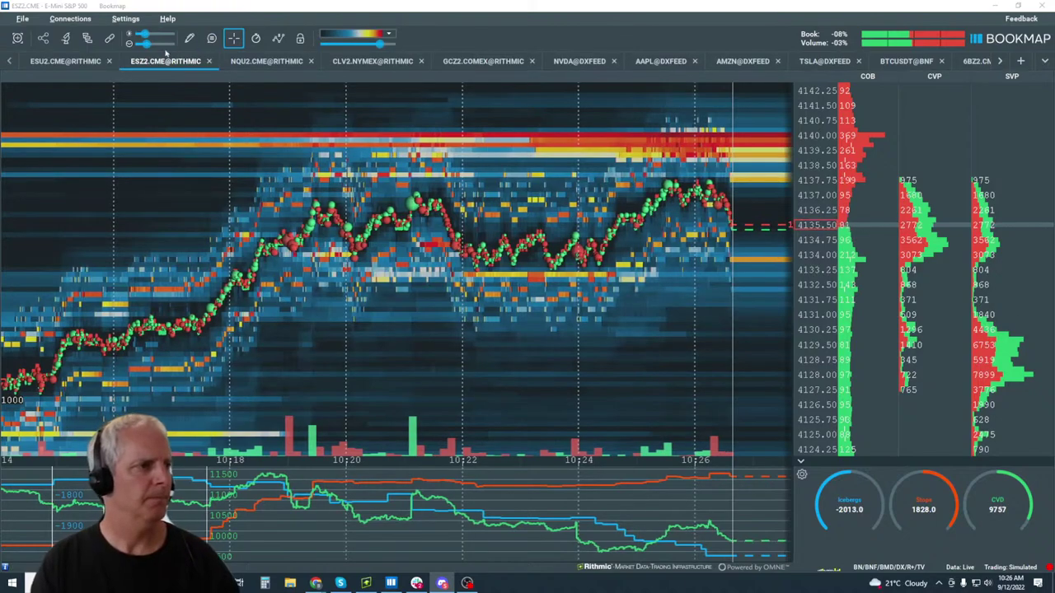
Unsubscribe from the ESU2 and 6BZ2 instruments, closing both charts.
left_click(111, 61)
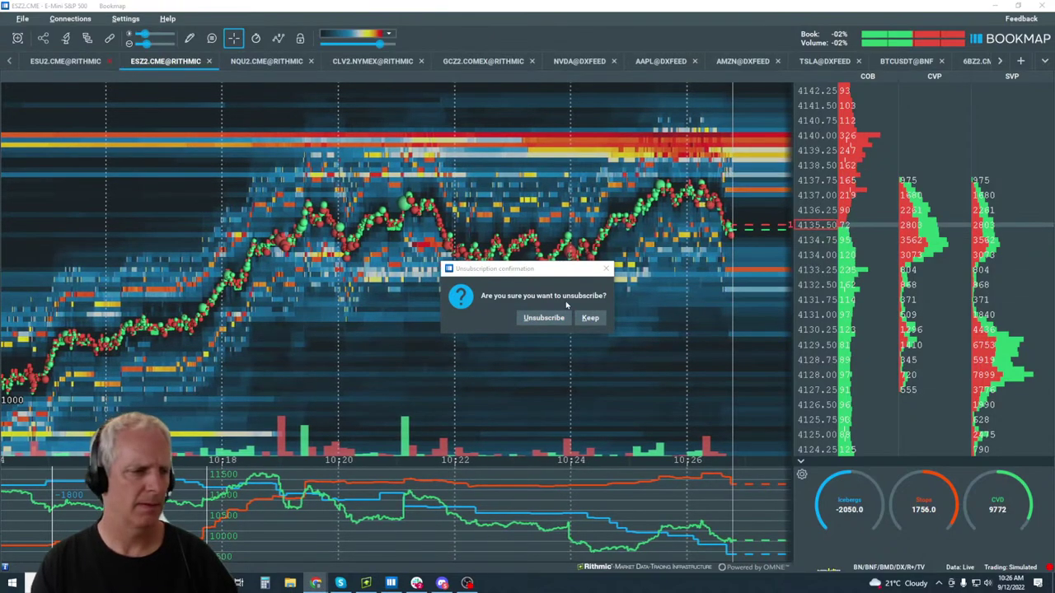
left_click(543, 318)
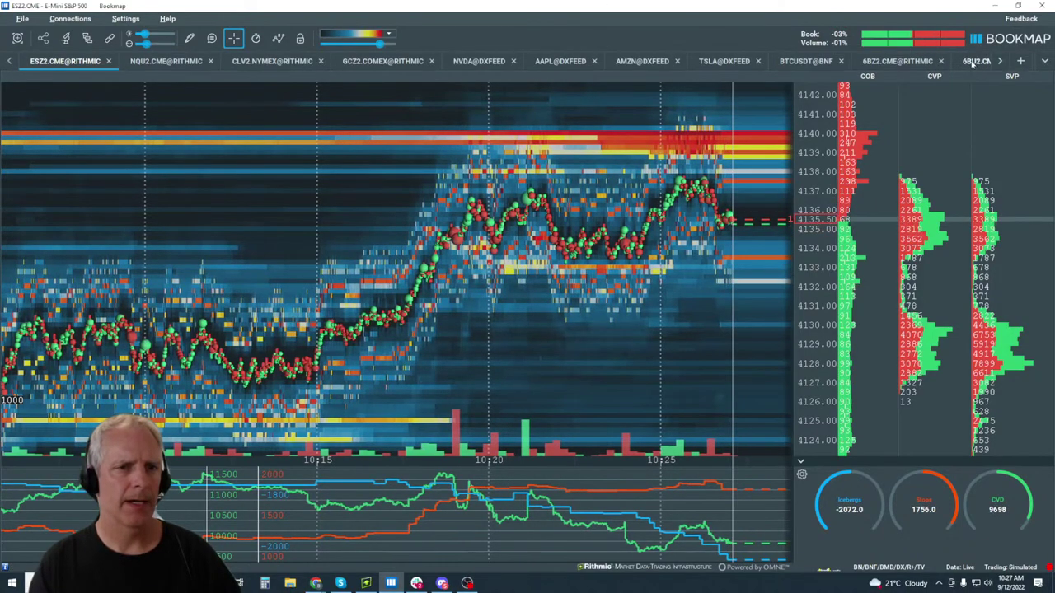
left_click(903, 63)
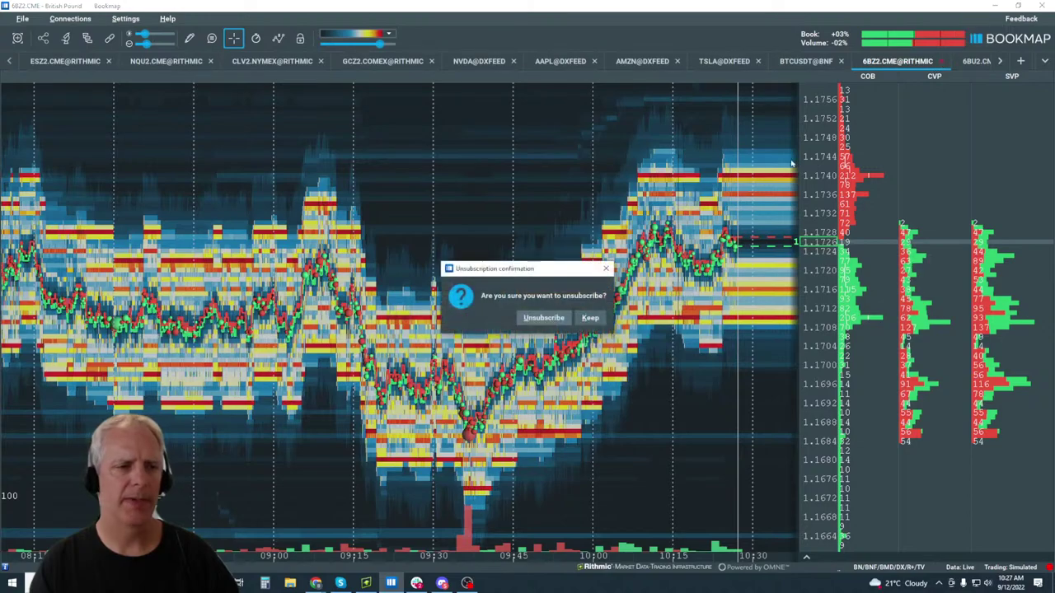
left_click(537, 320)
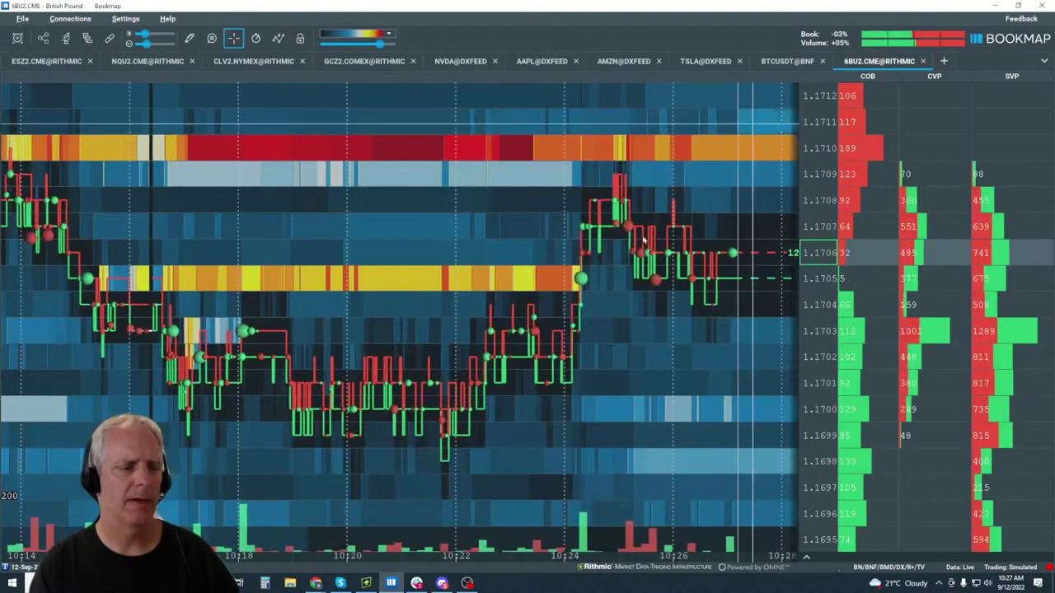
Examine the 6BU2 volume dots from the buying at 1.1705 near 10:24 through the pullback from 1.1709.
scroll(577, 264, "down", 2)
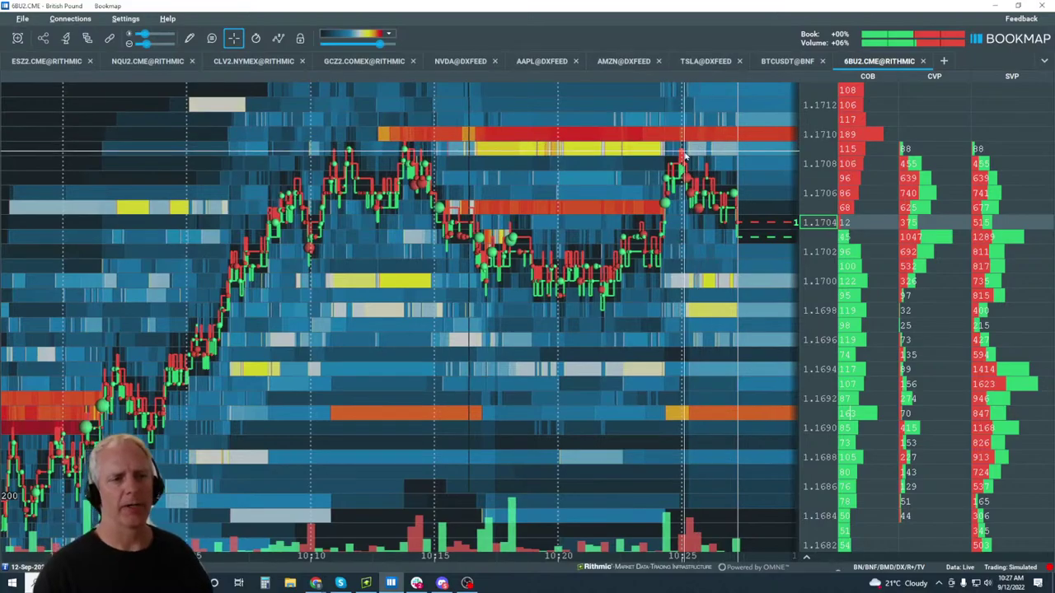
scroll(681, 234, "up", 2)
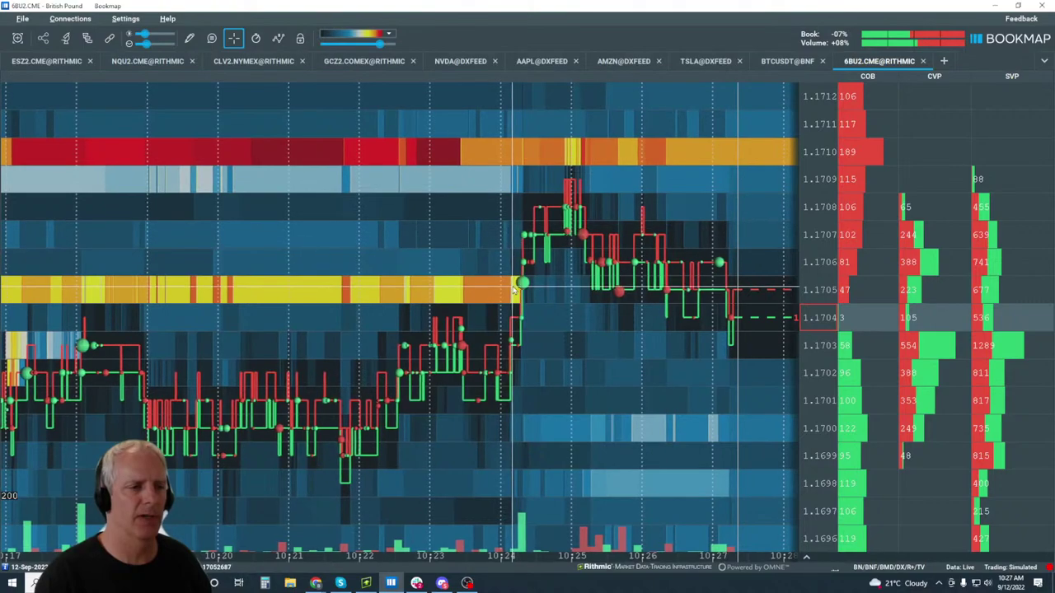
scroll(515, 267, "up", 2)
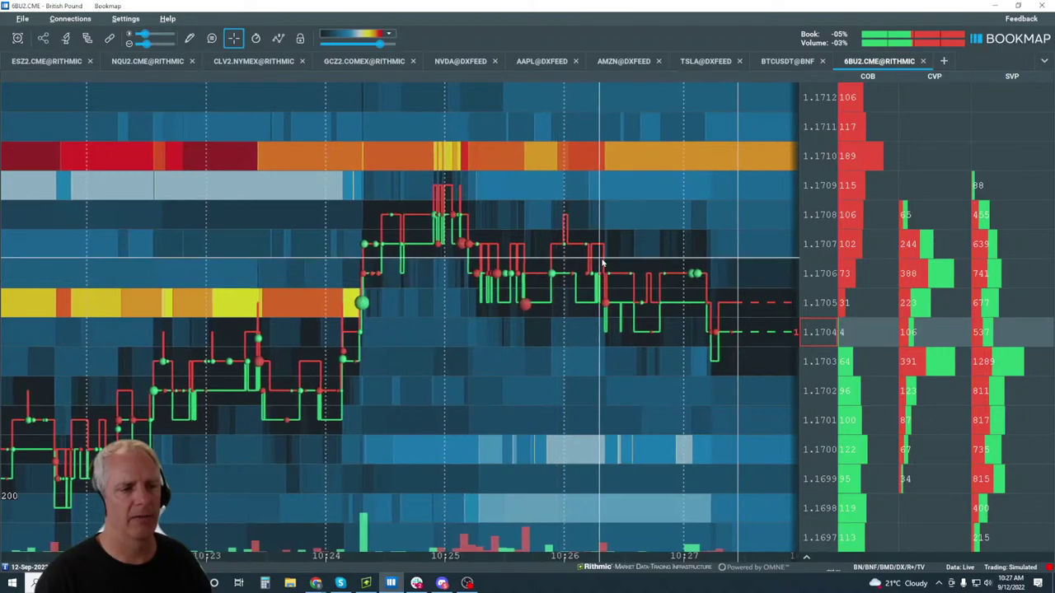
left_click_drag(519, 314, 693, 259)
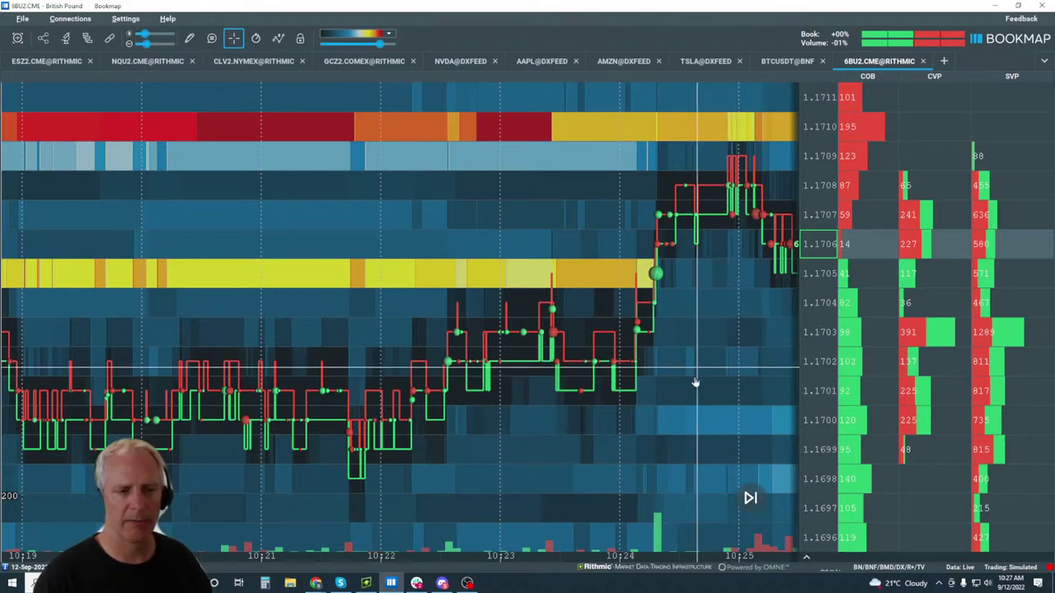
left_click_drag(730, 412, 670, 323)
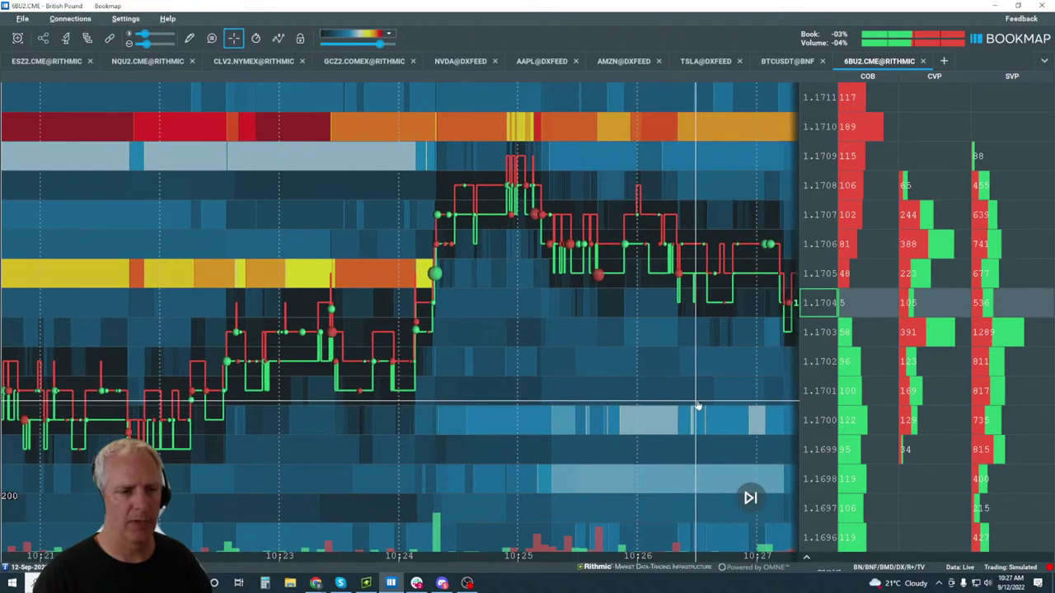
left_click_drag(730, 305, 626, 288)
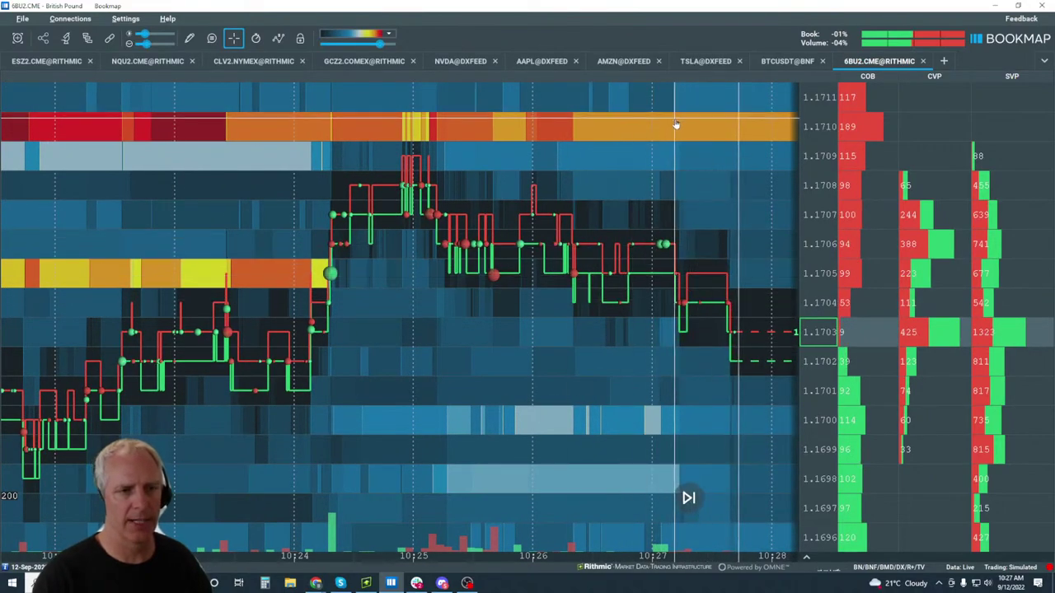
Draw ellipses around the 6BU2 volume dots at 1.1702 and 1.1703 near 10:23 and at 1.1705 near 10:24.
scroll(626, 280, "down", 5)
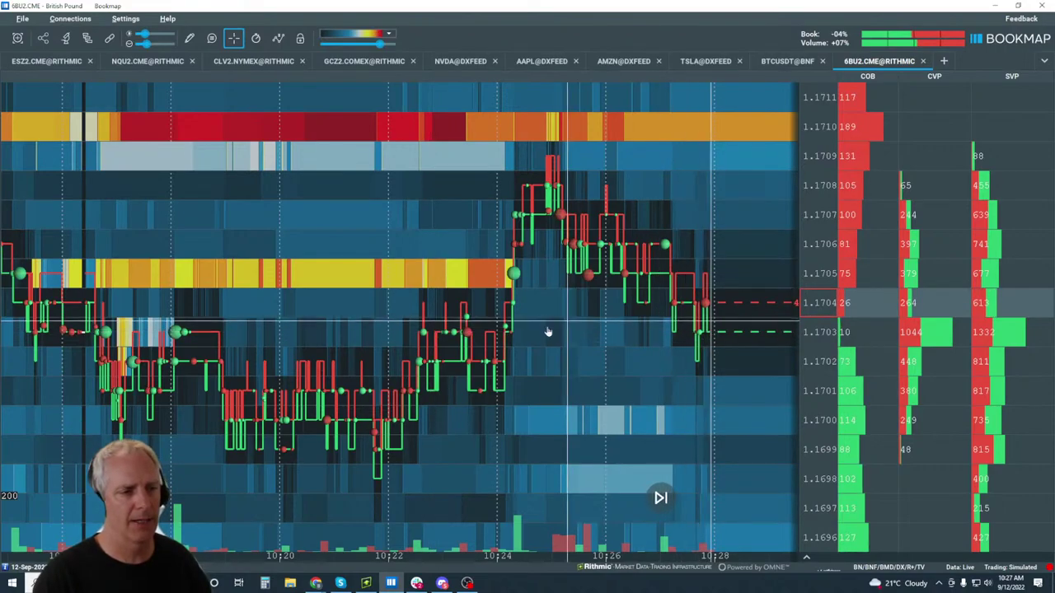
scroll(548, 332, "down", 2)
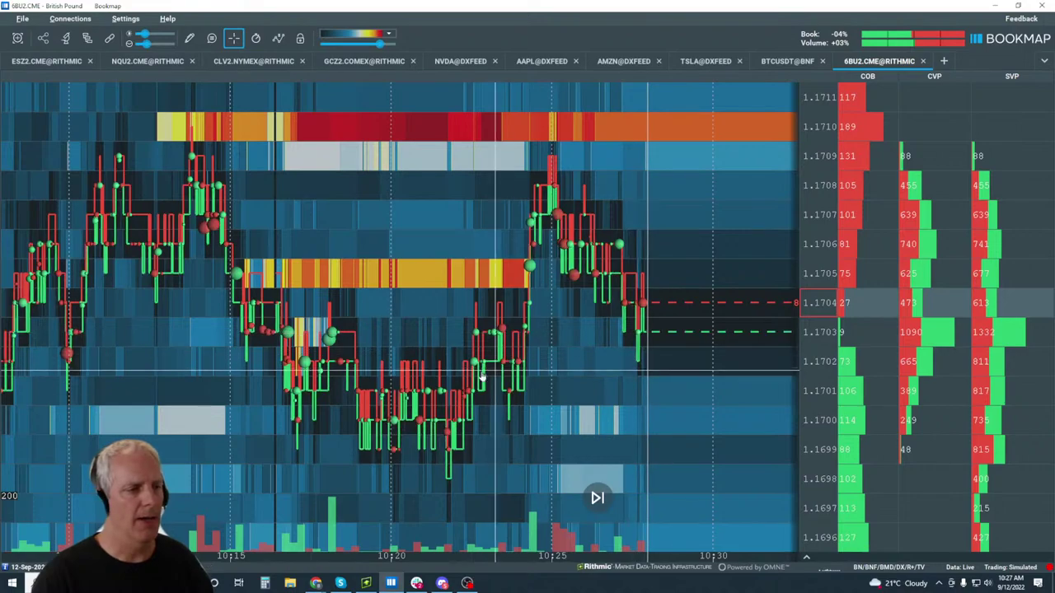
scroll(501, 292, "up", 2)
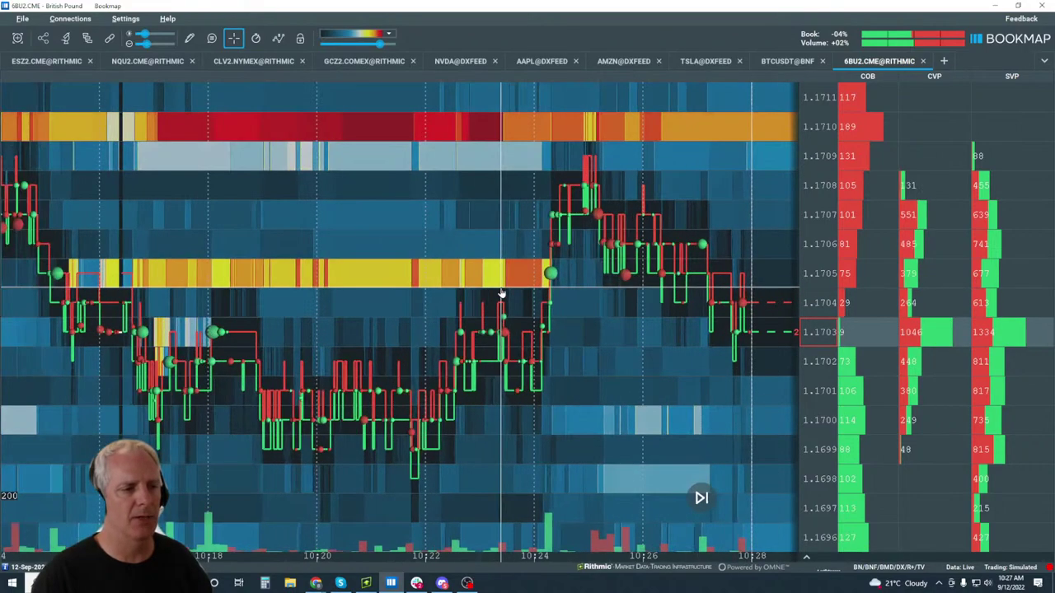
left_click(188, 39)
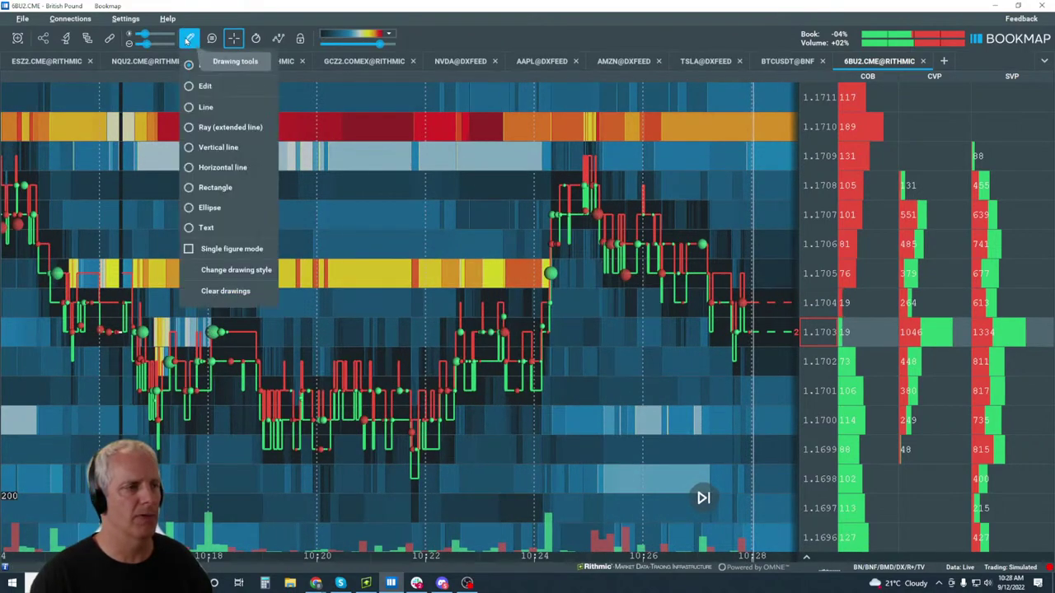
left_click(235, 209)
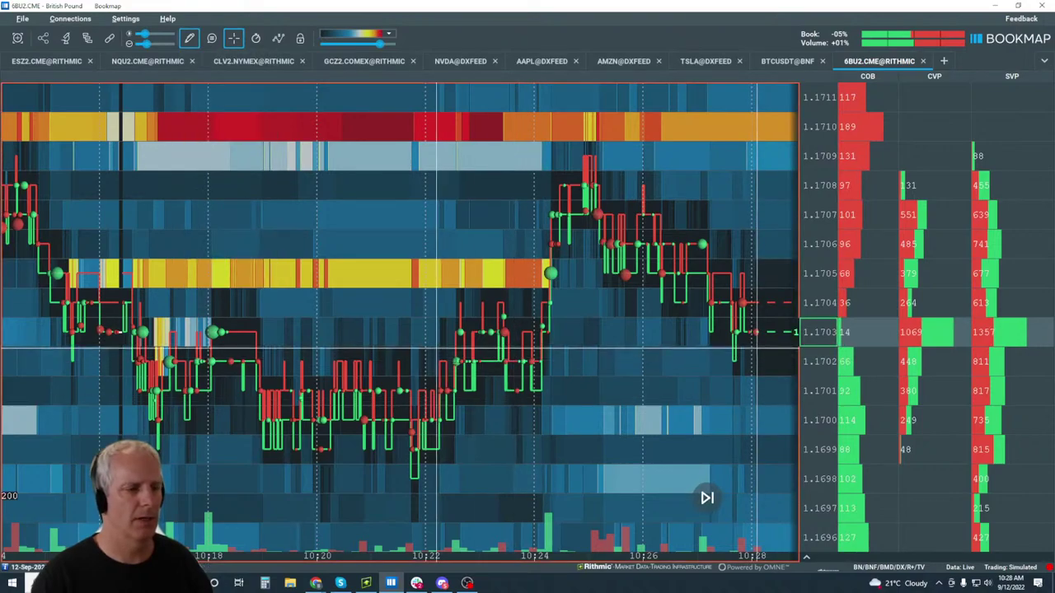
left_click_drag(447, 319, 522, 356)
left_click_drag(522, 260, 574, 303)
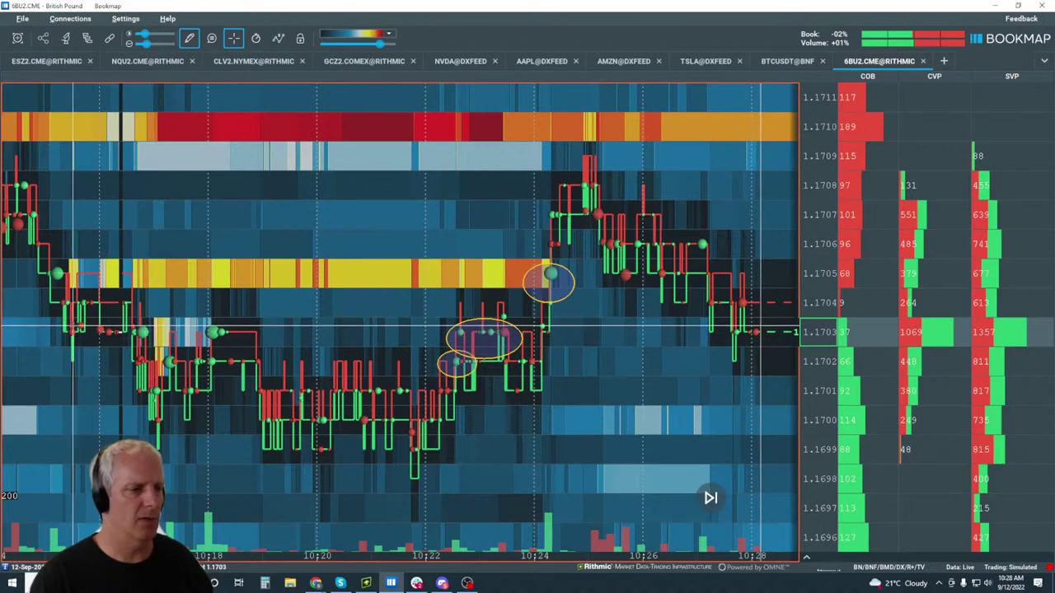
Mark 6BU2 with a horizontal line along about 1.1703 and an ellipse around the 1.1705 dot after 10:28, and finish drawing.
mouse_move(721, 306)
left_mouse_down()
mouse_move(69, 325)
mouse_move(721, 317)
mouse_move(842, 329)
left_mouse_up()
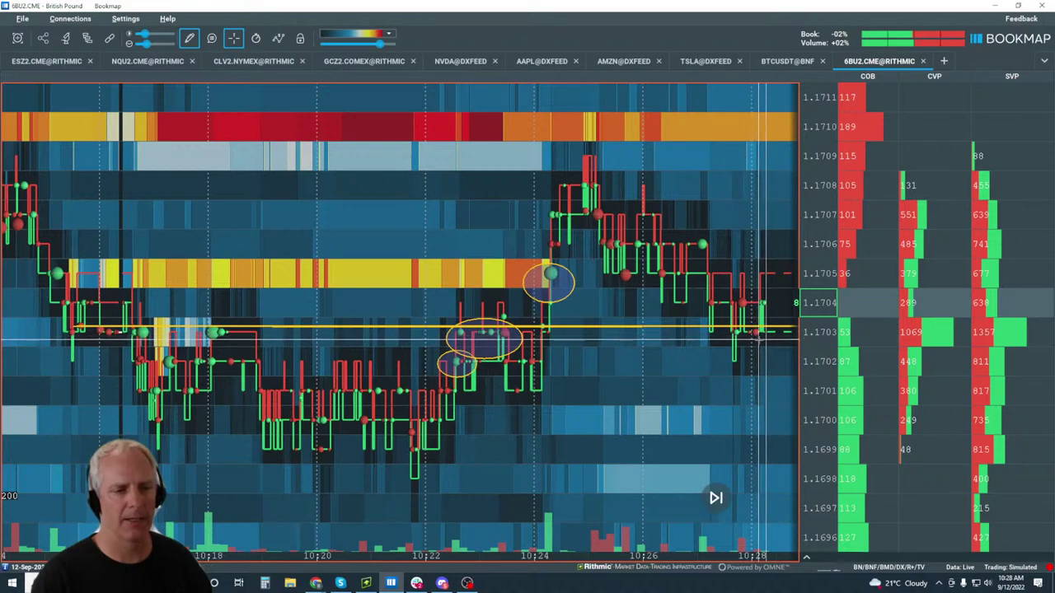
left_click_drag(752, 263, 789, 288)
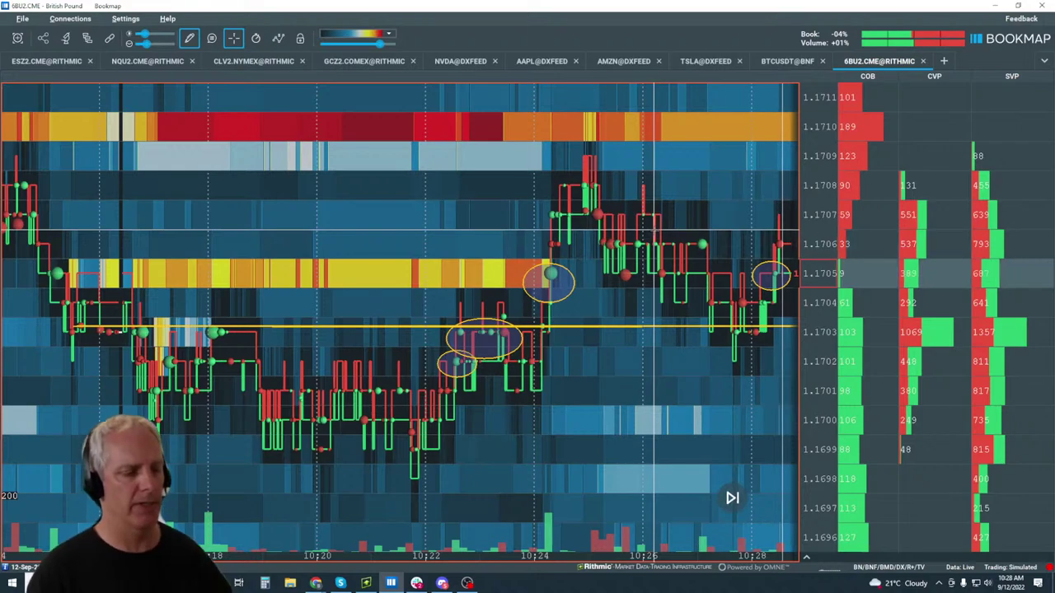
key("Escape")
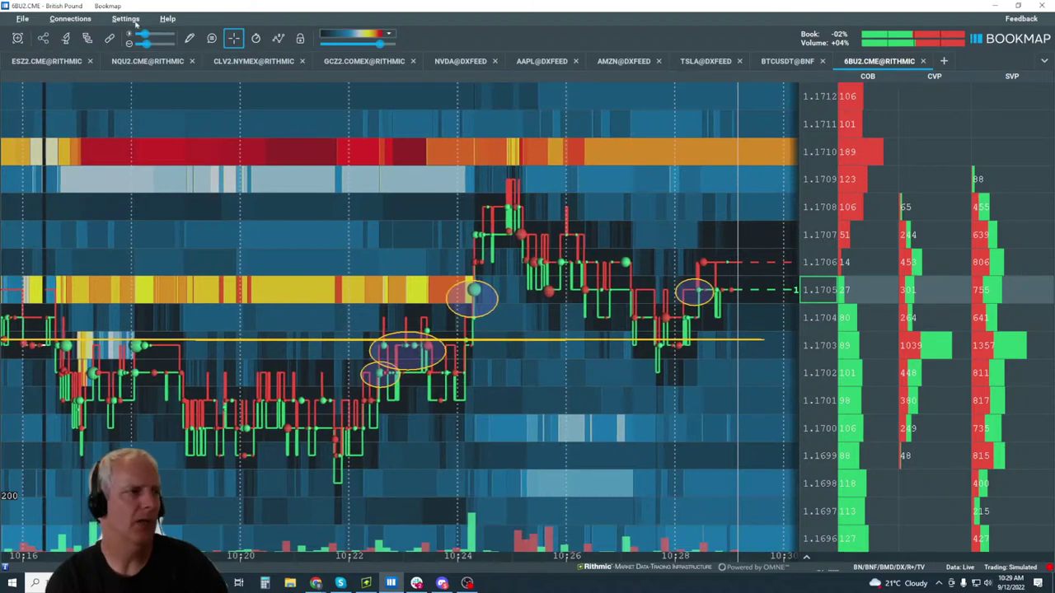
Open the ESZ2 chart and examine trading since about 10:26 up close, along with the wider history back to 09:15.
key("ctrl+Tab")
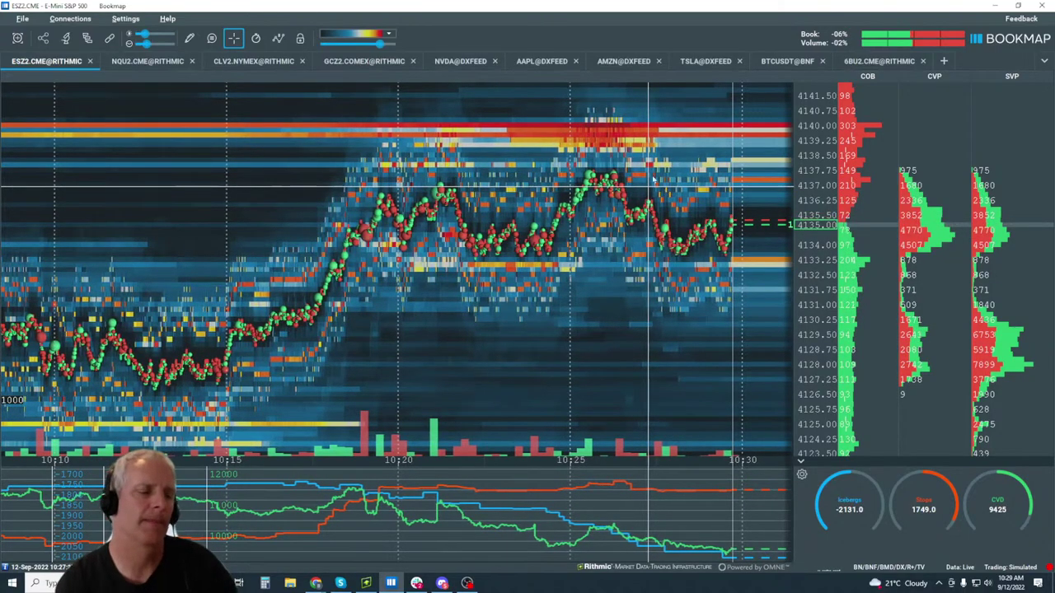
scroll(758, 118, "up", 5)
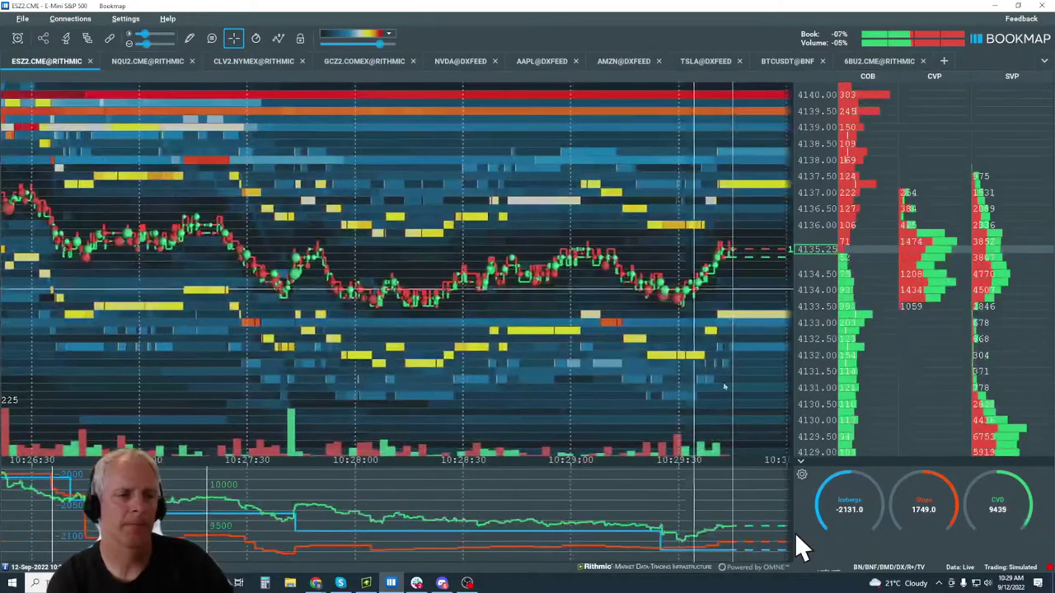
scroll(752, 270, "down", 3)
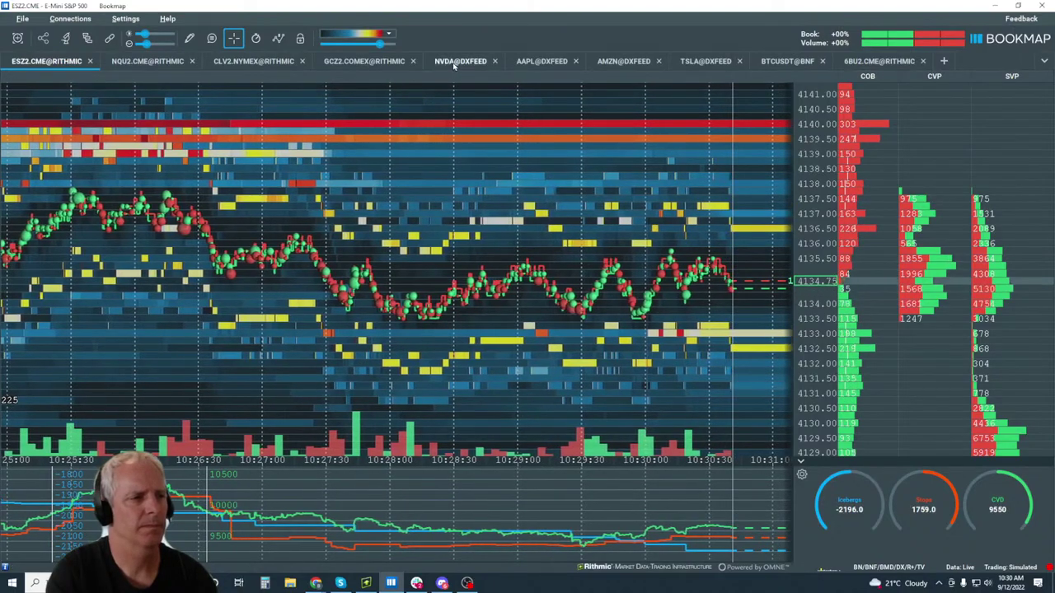
scroll(508, 162, "down", 5)
scroll(508, 161, "down", 3)
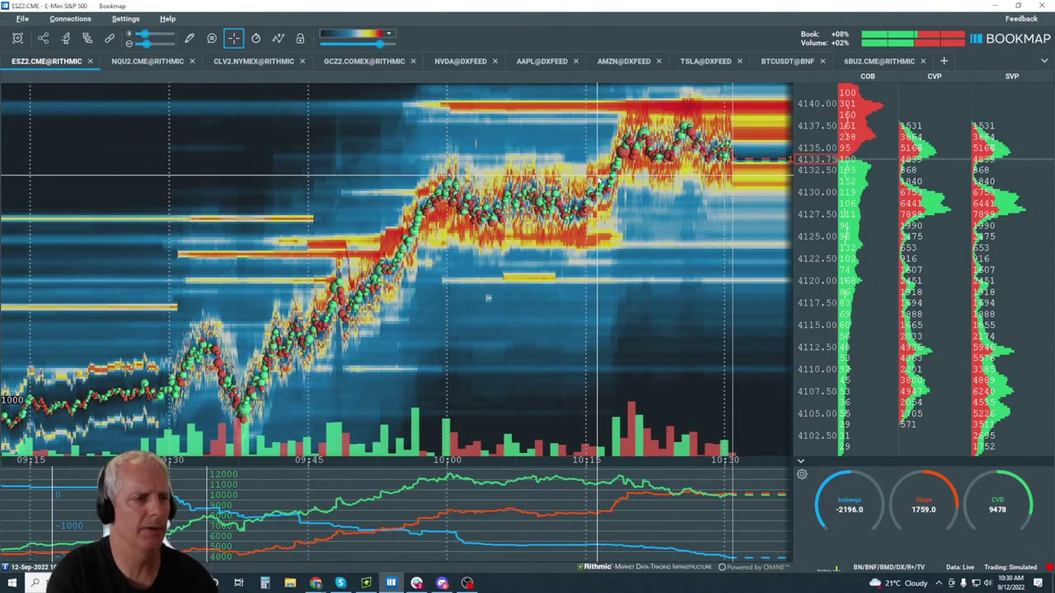
Draw a horizontal line across the ESZ2 chart at about 4131.25 and finish drawing.
scroll(643, 172, "up", 2)
scroll(646, 172, "up", 2)
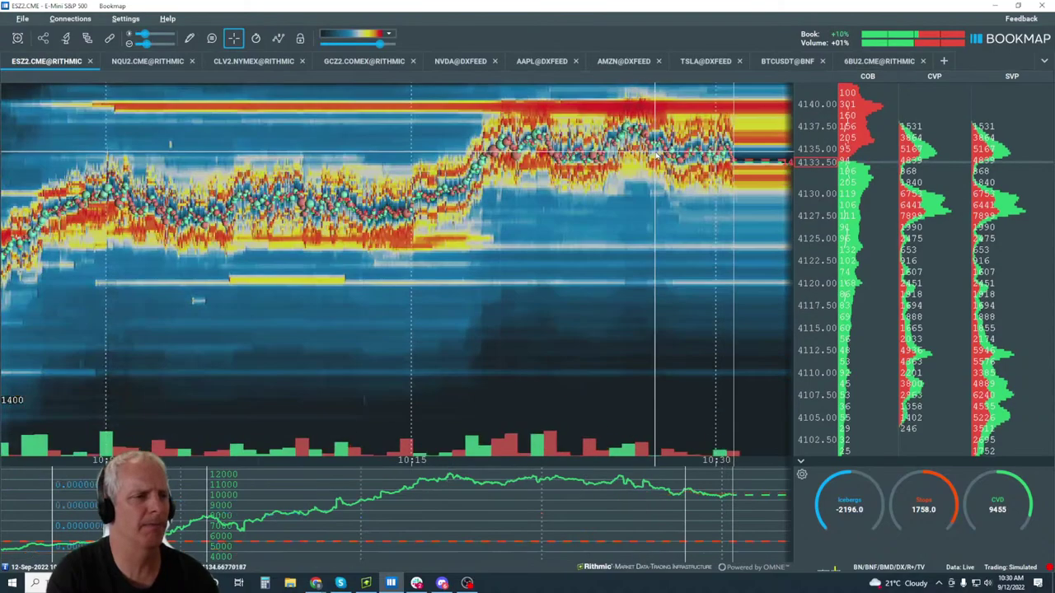
scroll(576, 214, "down", 3)
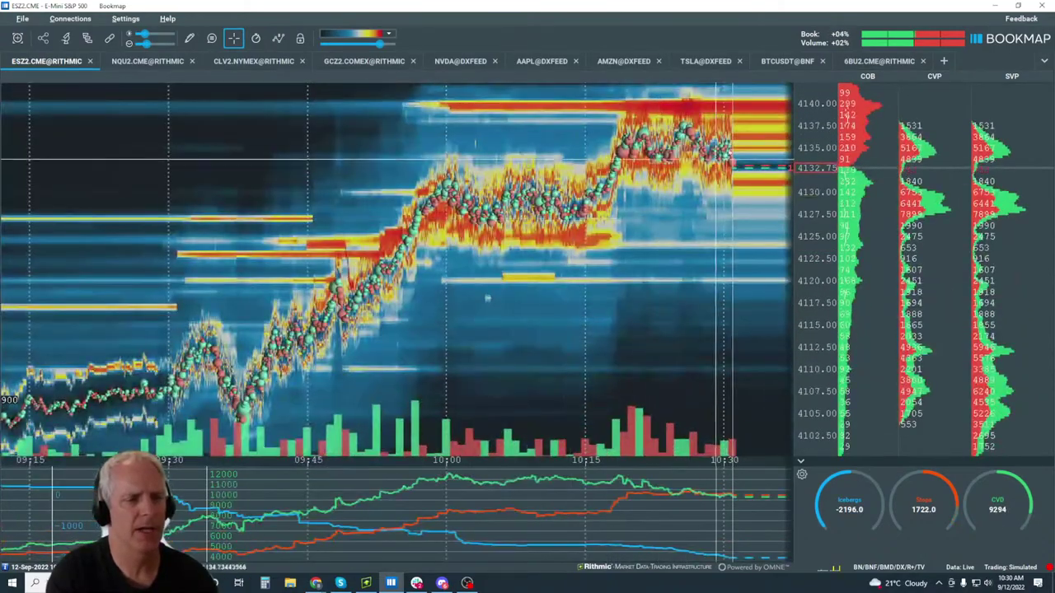
scroll(570, 223, "up", 3)
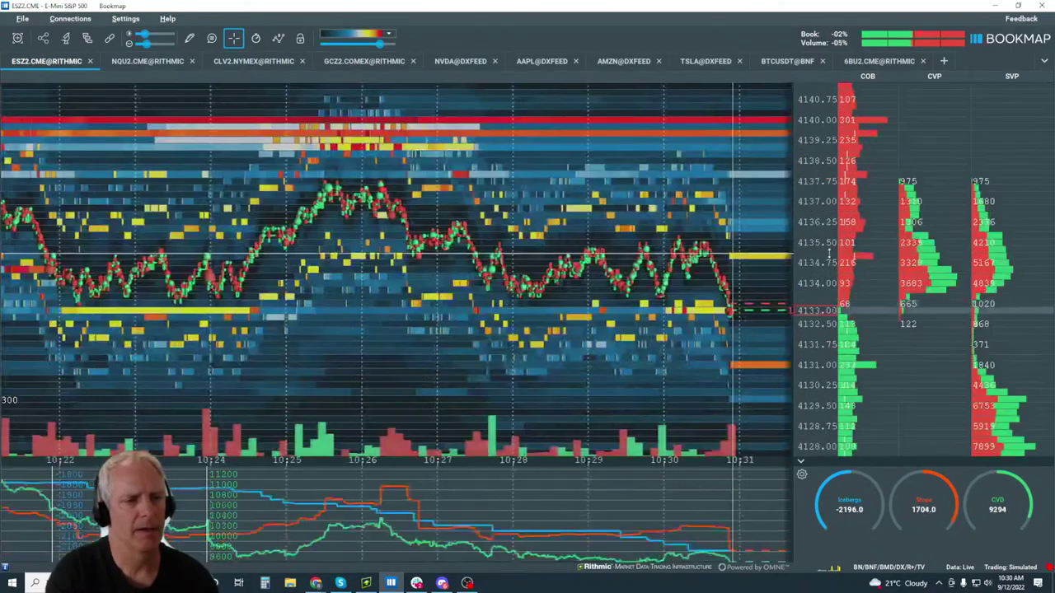
scroll(506, 207, "down", 3)
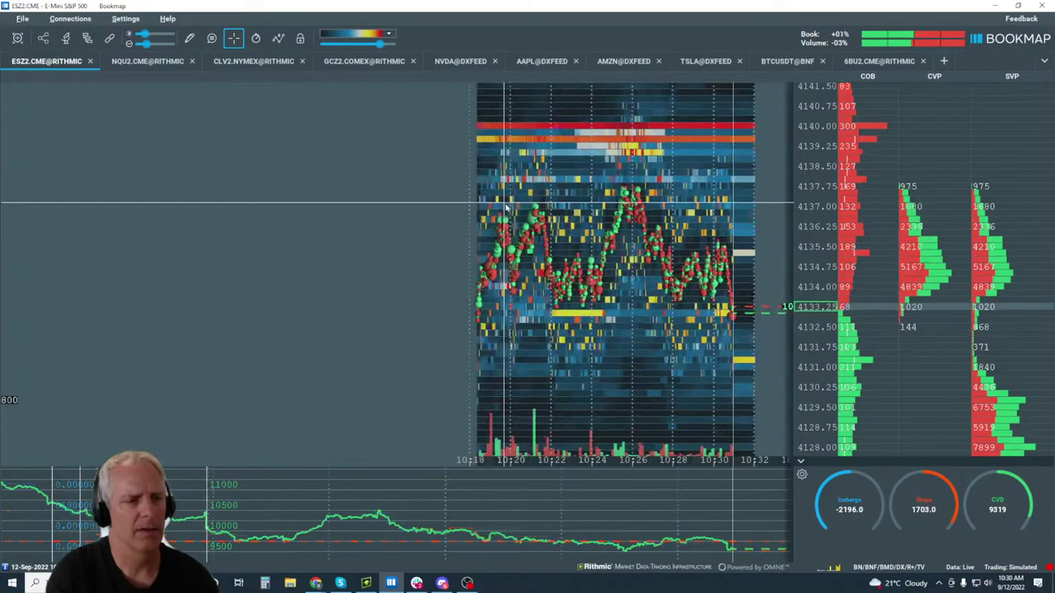
scroll(505, 208, "down", 3)
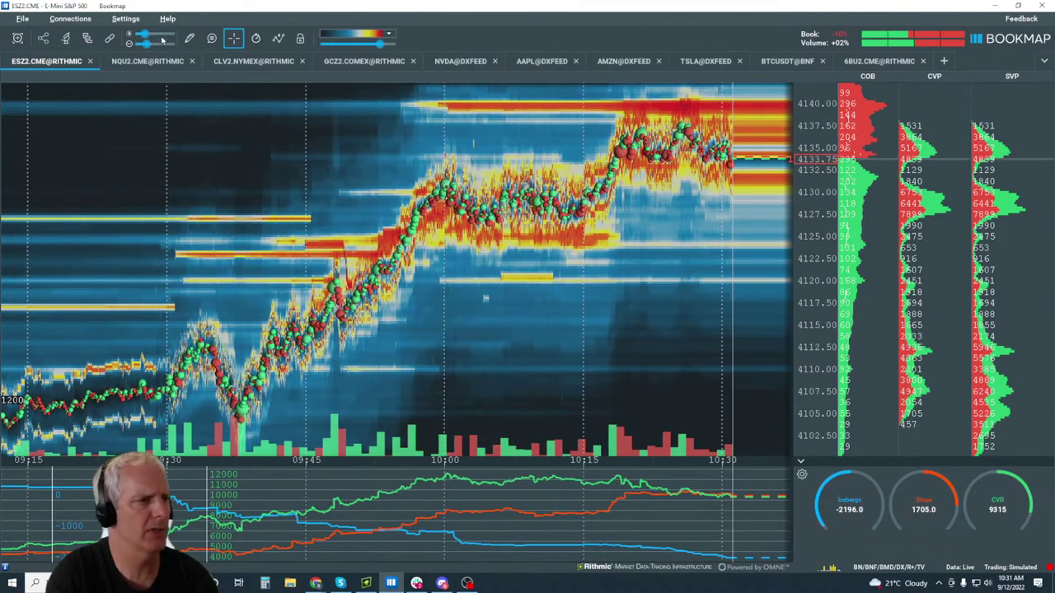
left_click(189, 38)
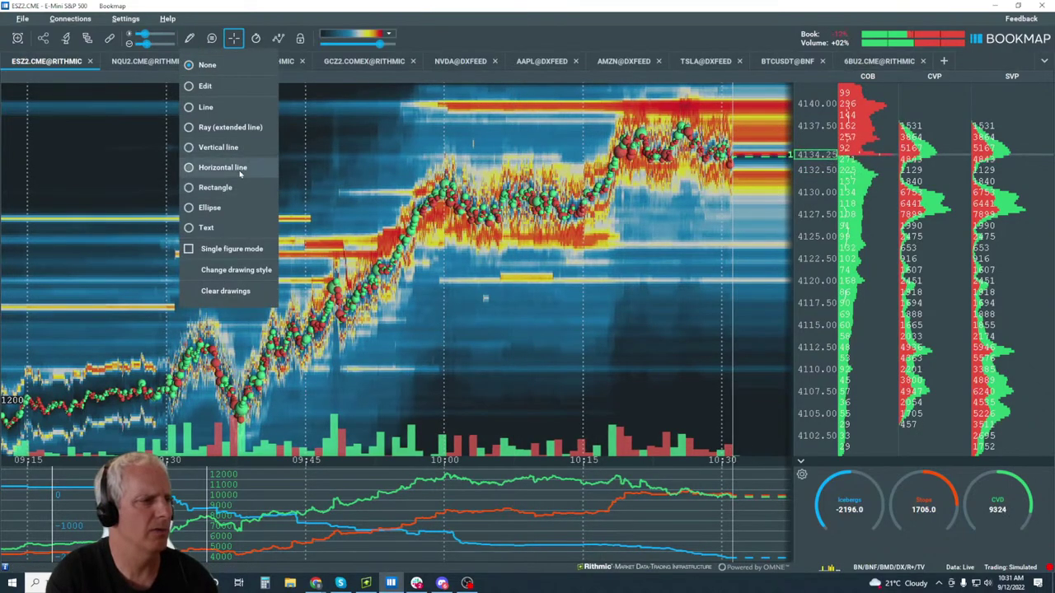
left_click(215, 168)
left_click(398, 181)
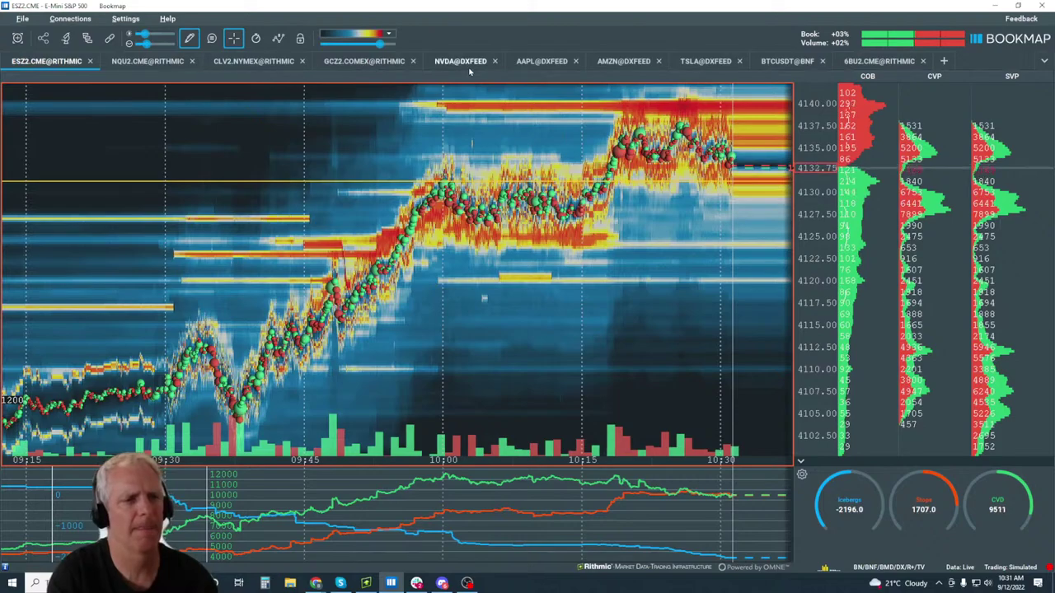
left_click(195, 43)
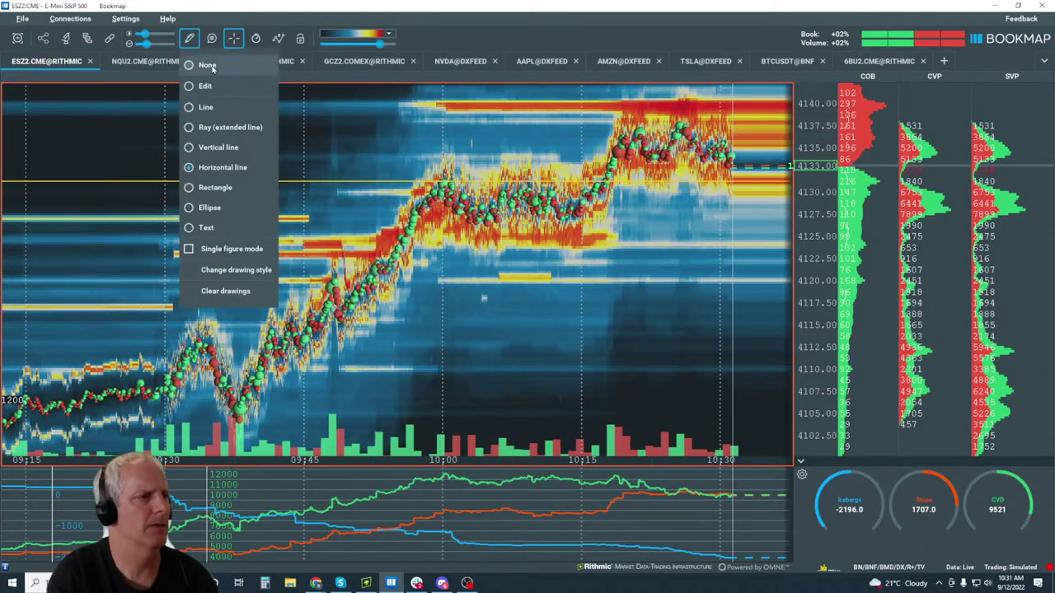
left_click(207, 67)
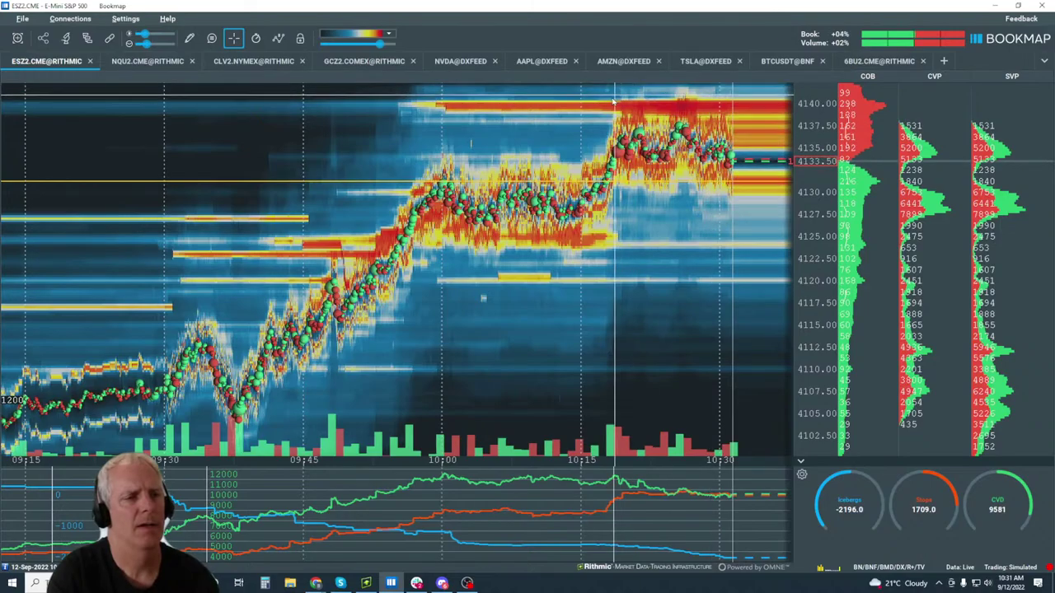
Turn on trading from the ESZ2 chart and hide the Stops and Icebergs lines in the indicator pane, leaving the CVD line.
scroll(665, 104, "up", 3)
scroll(664, 104, "up", 2)
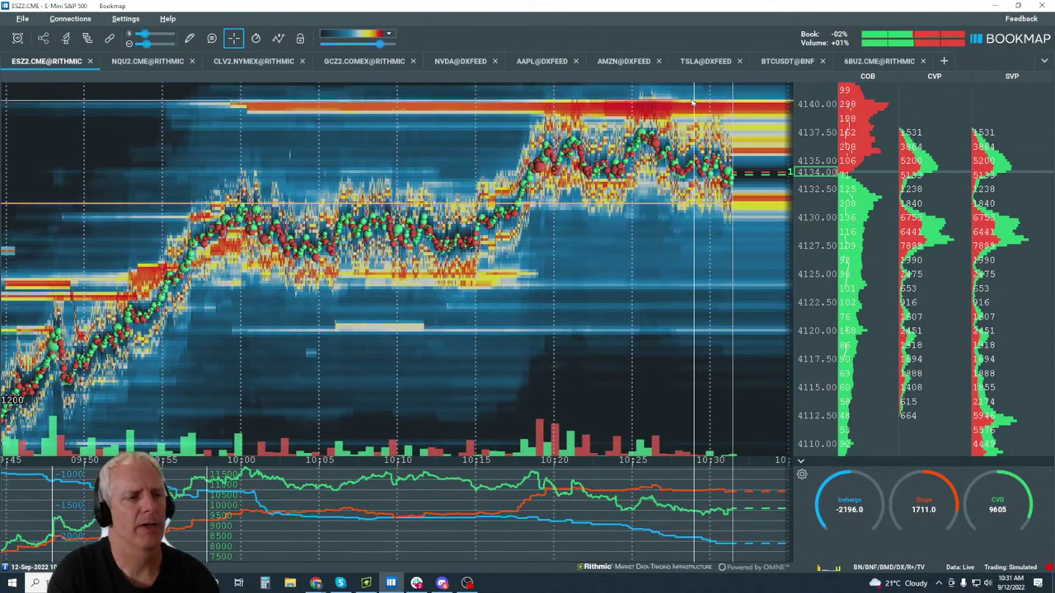
scroll(764, 130, "up", 3)
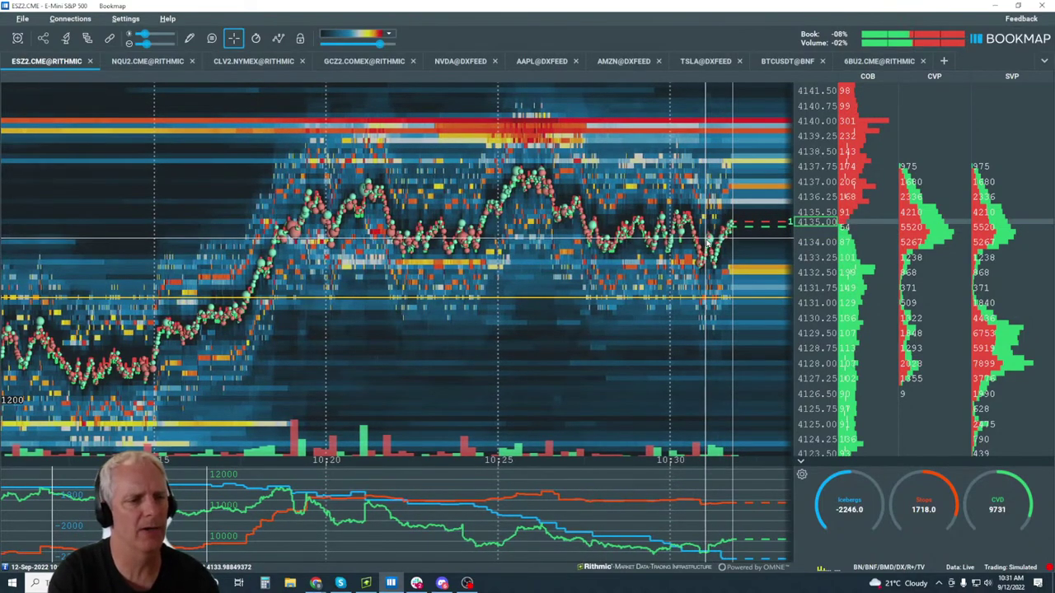
left_click(17, 38)
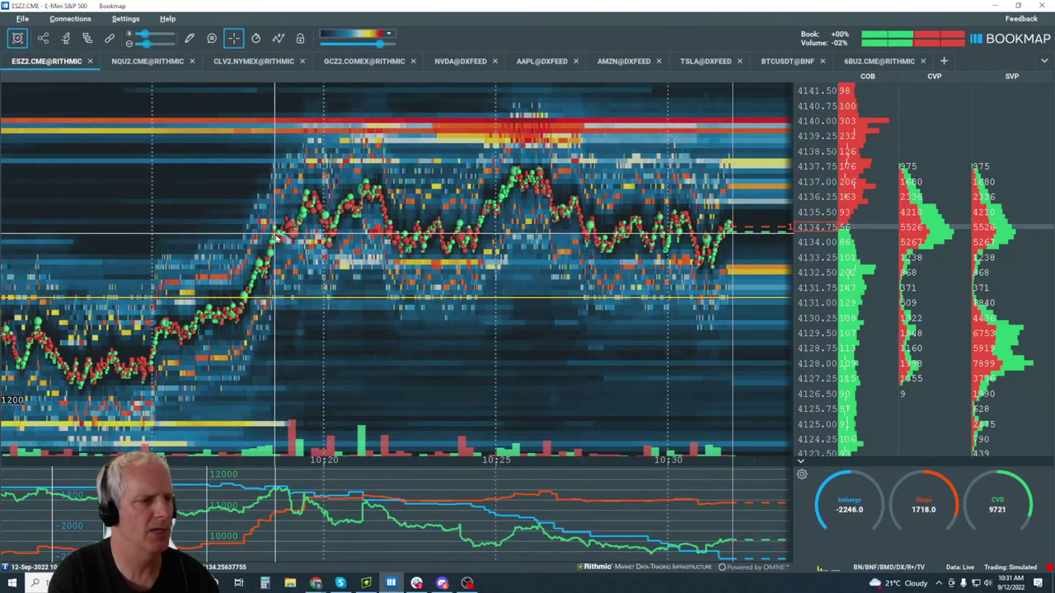
scroll(237, 133, "up", 3)
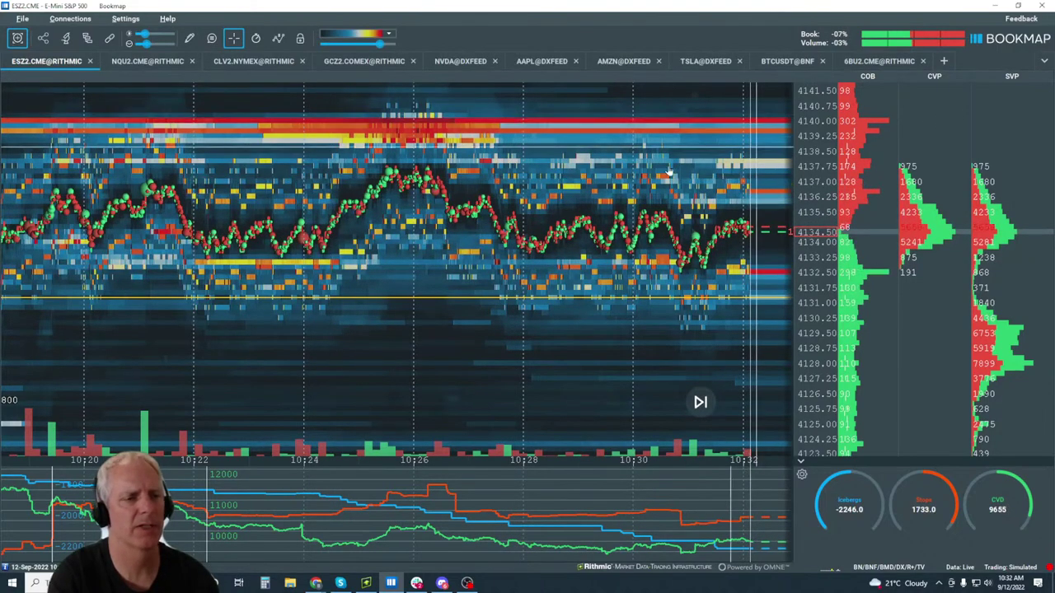
left_click(801, 475)
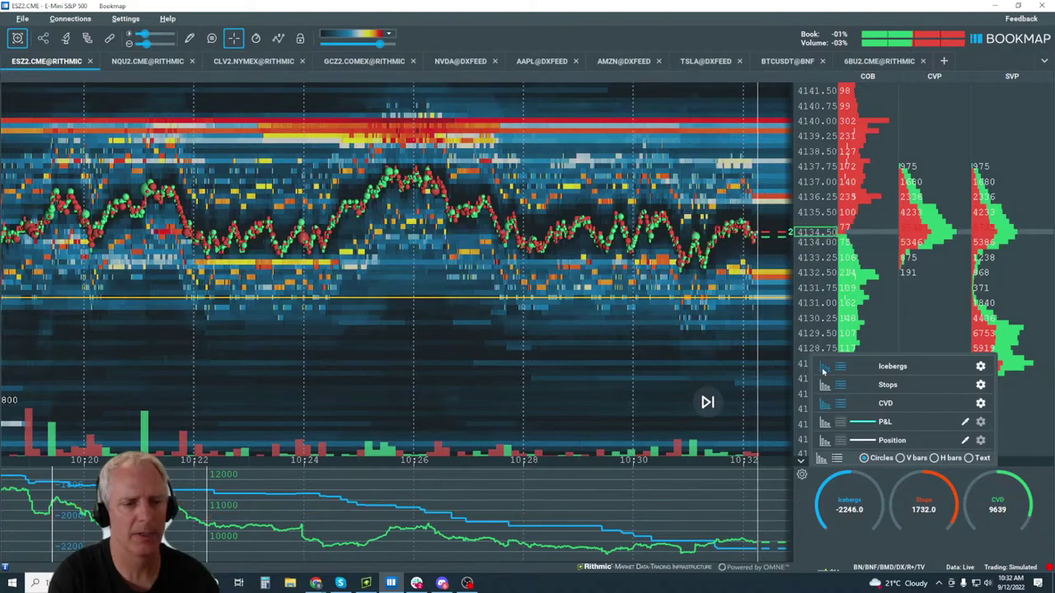
Examine ESZ2 volume dots and heatmap liquidity with the CVD line, both close up after 10:30 and over the wider range since 10:00.
scroll(554, 247, "down", 3)
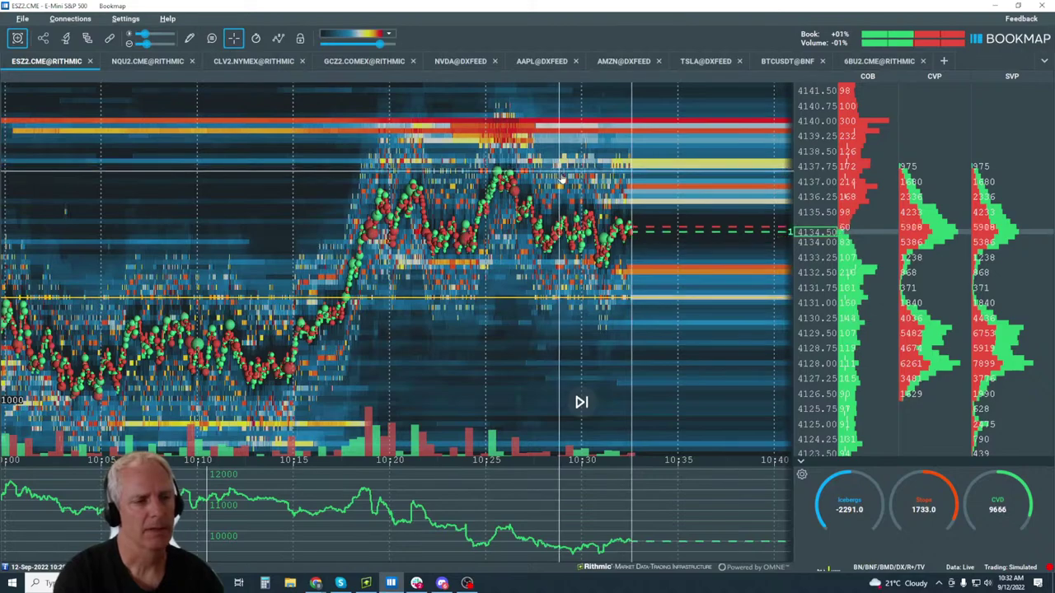
scroll(590, 199, "up", 3)
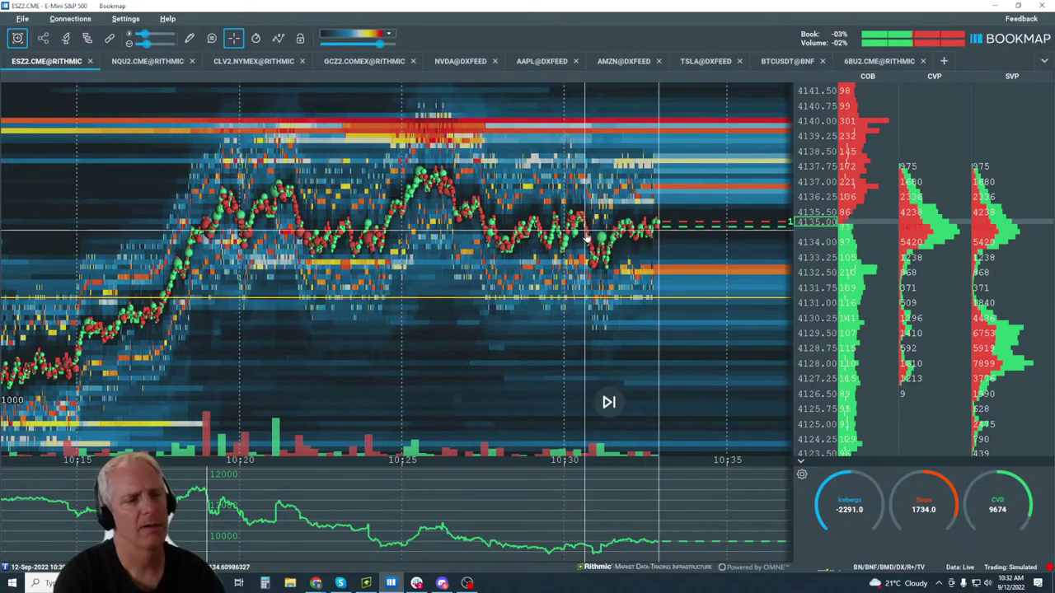
scroll(738, 410, "up", 3)
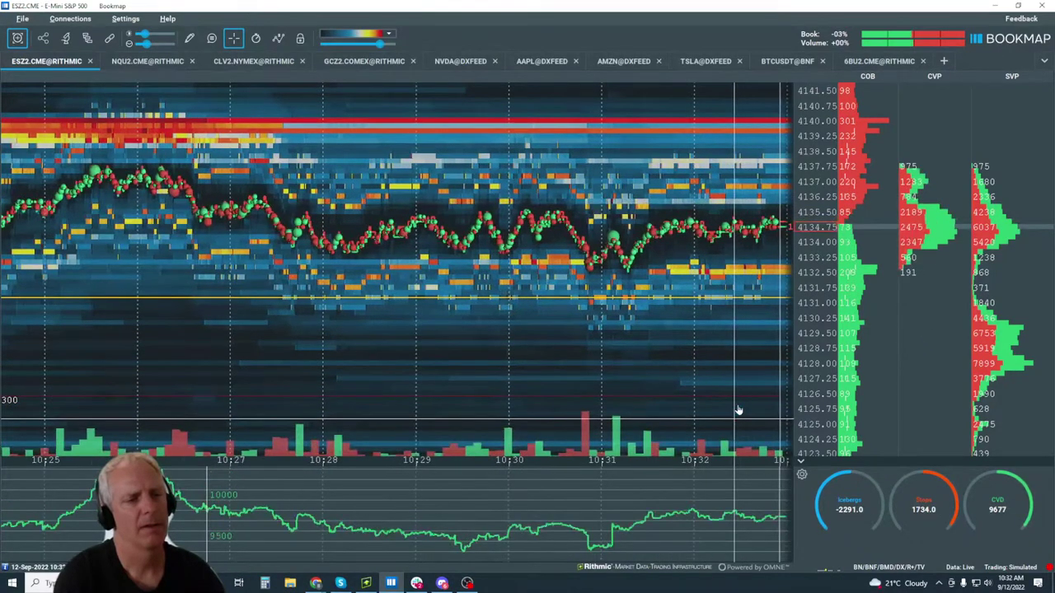
scroll(739, 410, "up", 2)
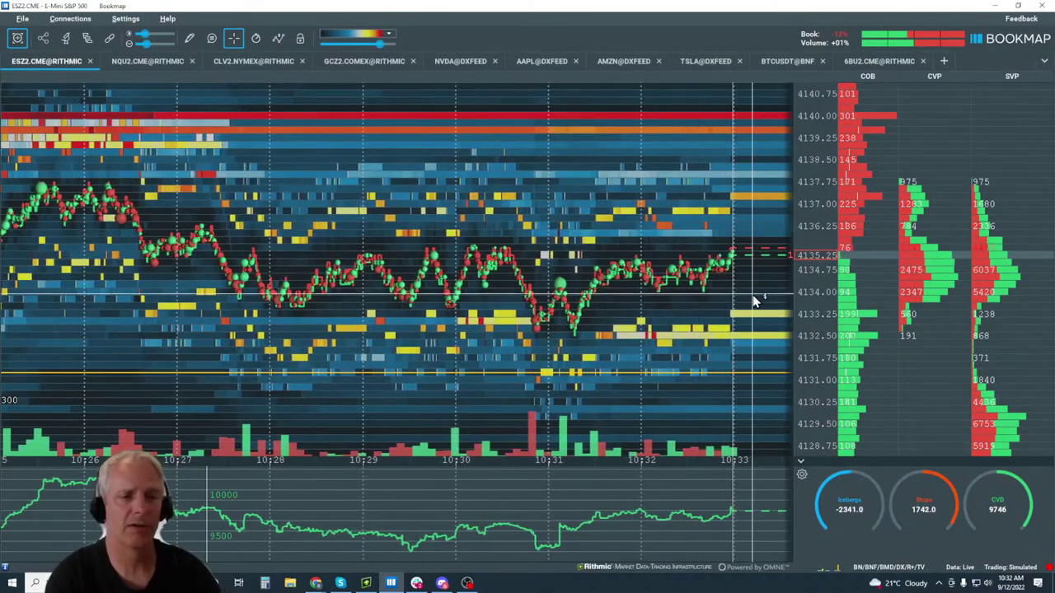
scroll(755, 301, "down", 5)
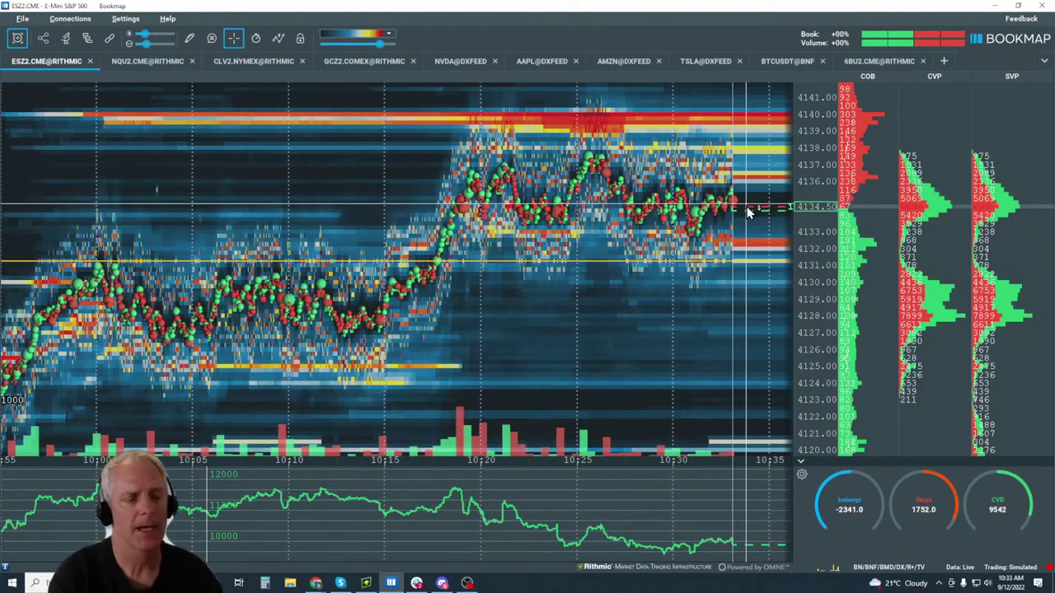
scroll(755, 233, "up", 3)
scroll(755, 232, "up", 2)
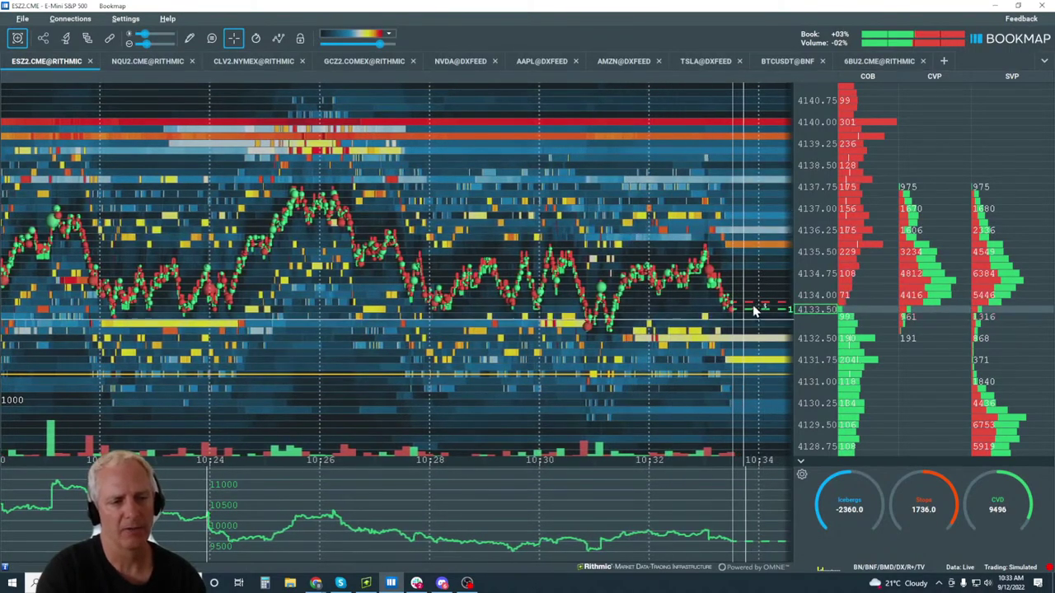
scroll(643, 294, "down", 2)
scroll(644, 294, "down", 4)
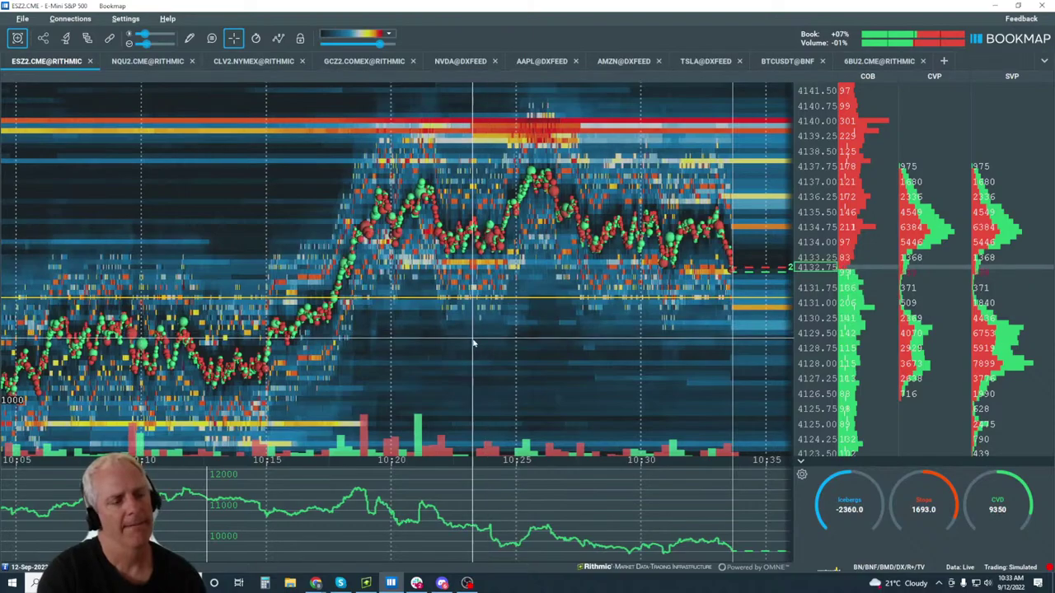
scroll(707, 267, "up", 5)
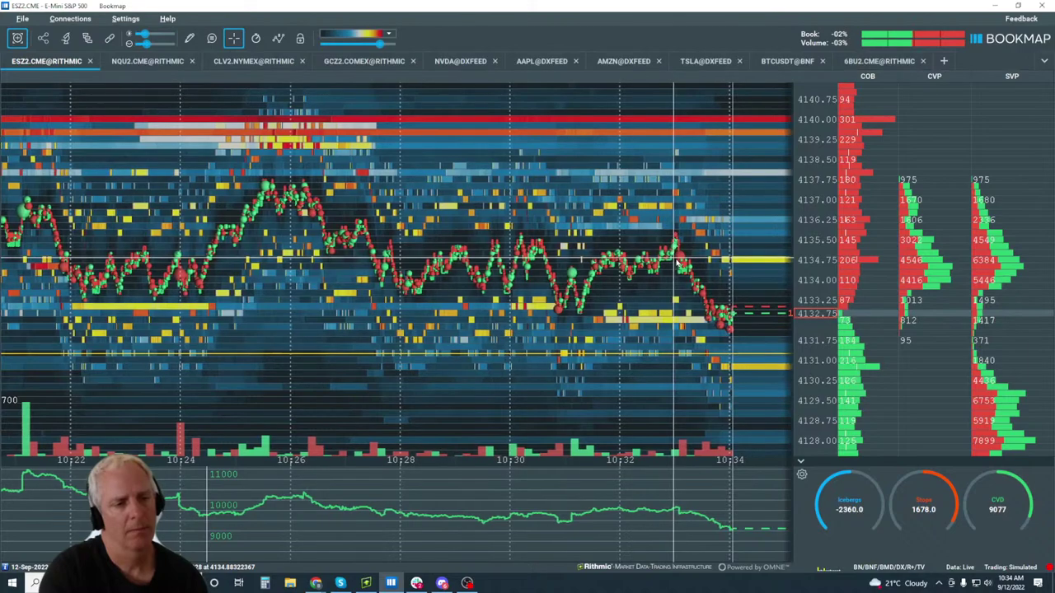
scroll(677, 262, "up", 2)
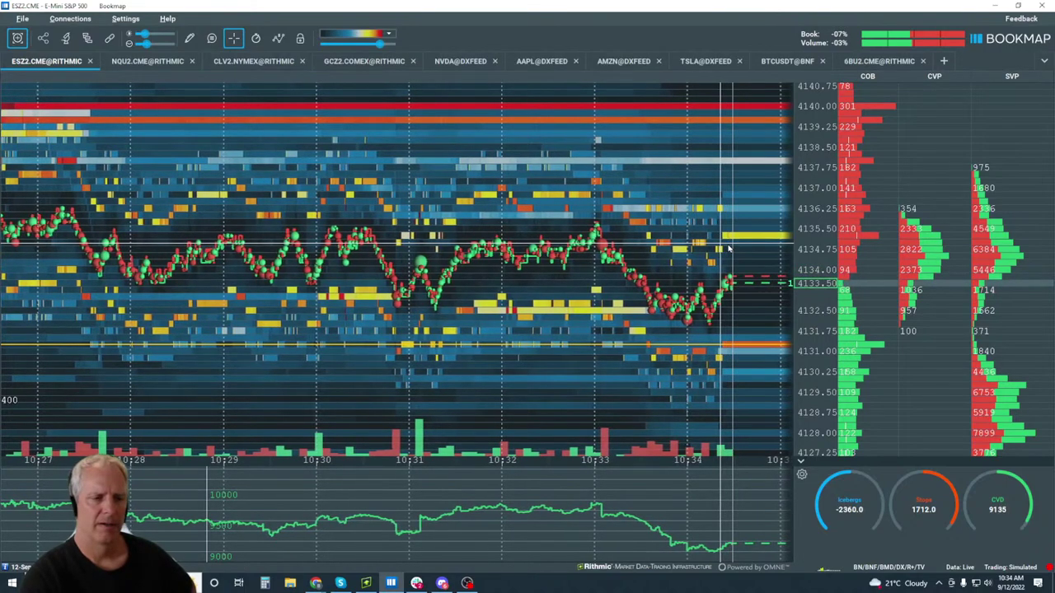
scroll(723, 283, "up", 3)
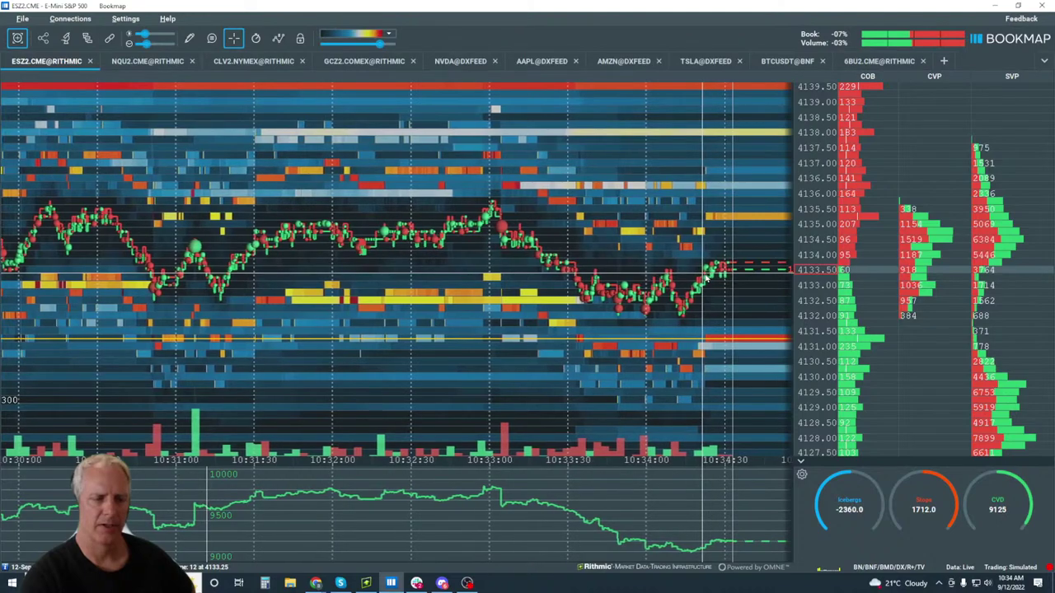
Turn off trading from the chart and draw a rectangle on ESZ2 from about 4134 to 4135.75, spanning about 10:31:30 to 10:35:30.
scroll(706, 281, "down", 3)
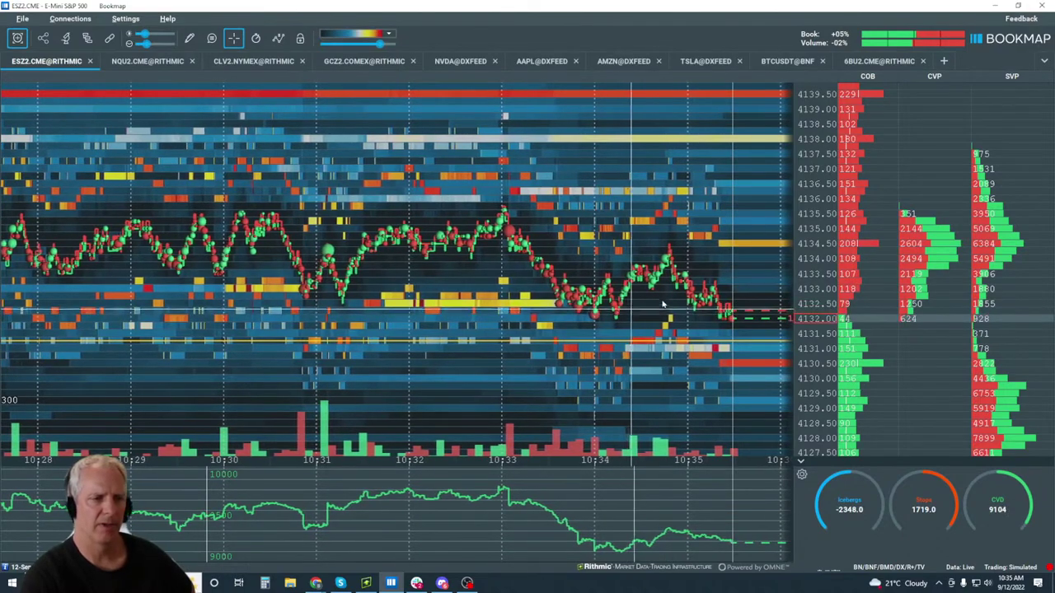
left_click(189, 38)
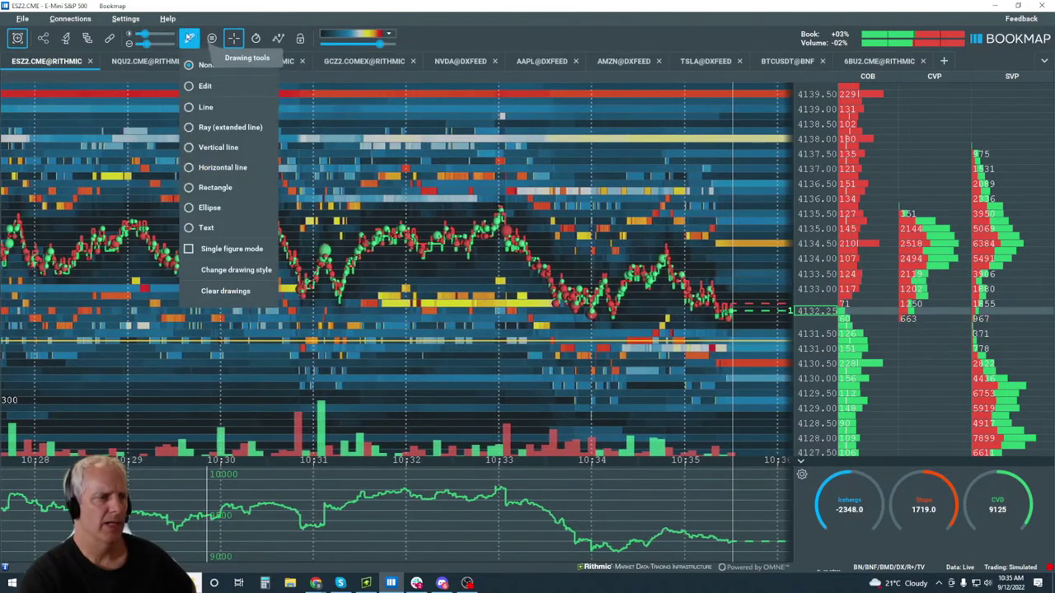
left_click(28, 49)
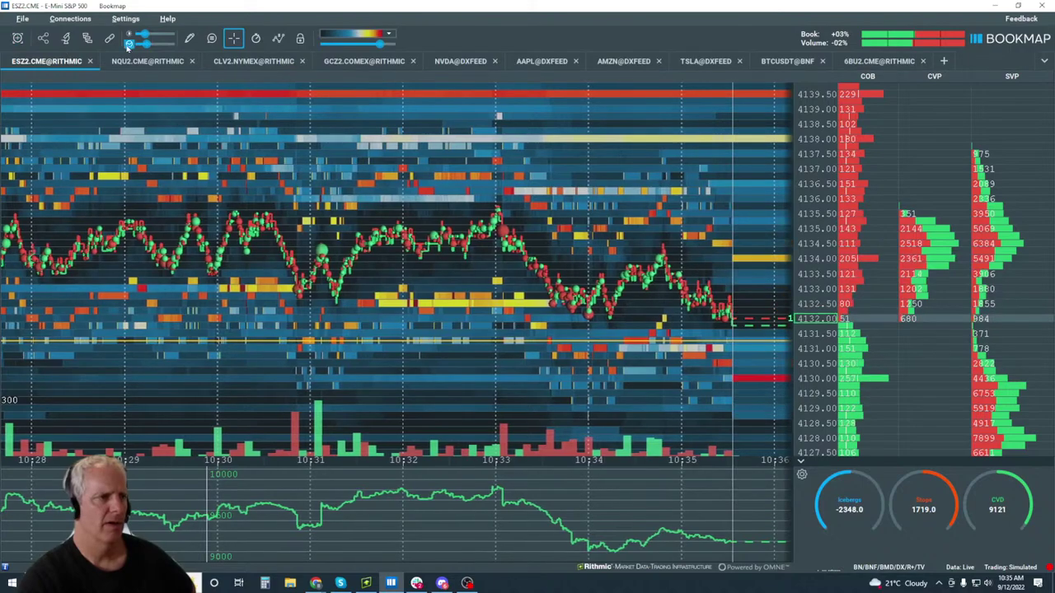
left_click(188, 38)
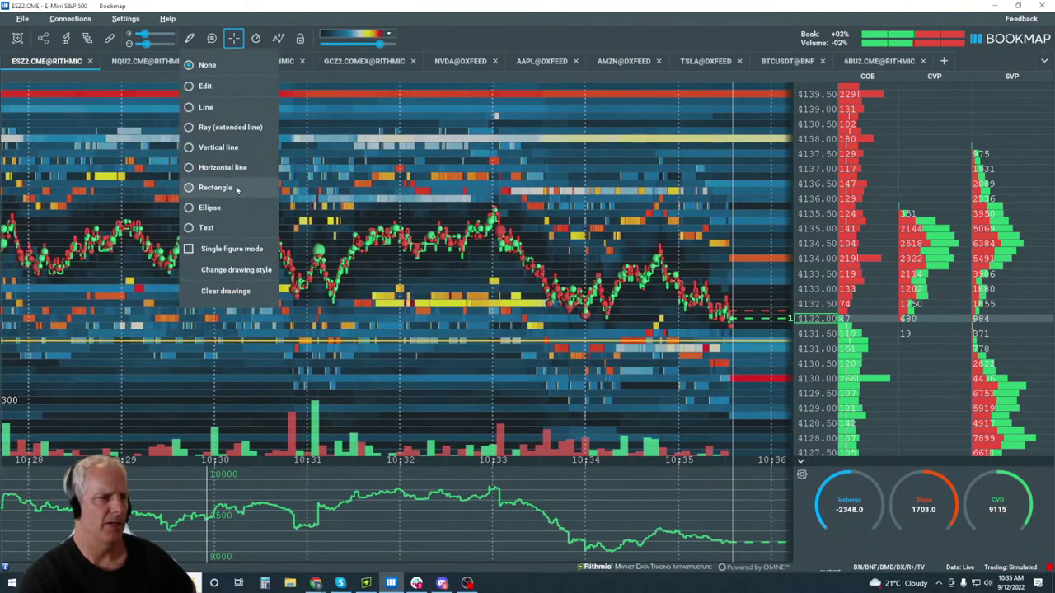
left_click(235, 189)
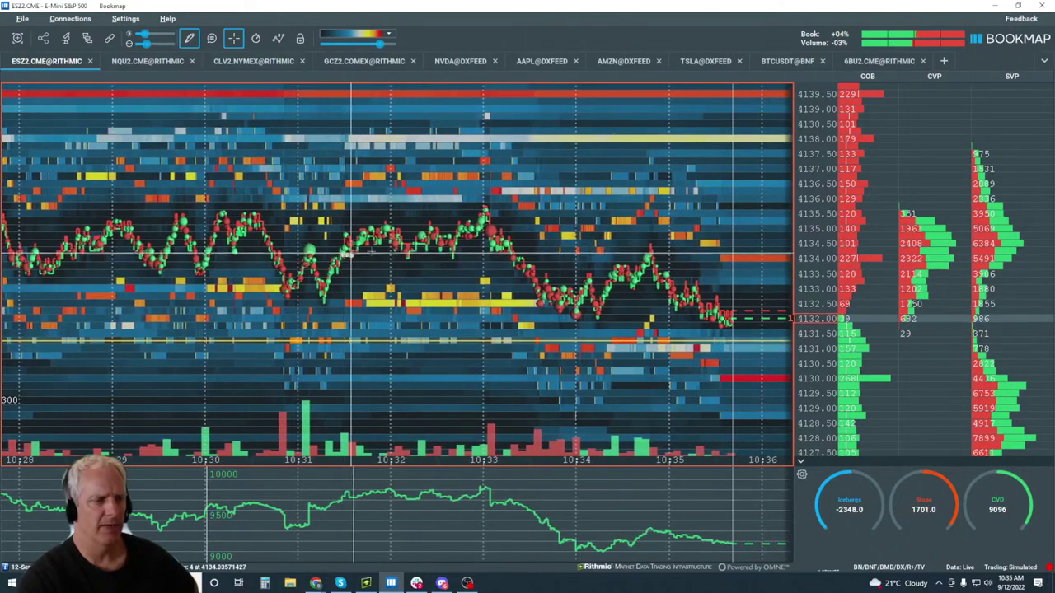
left_click_drag(509, 219, 509, 207)
left_click_drag(707, 199, 720, 206)
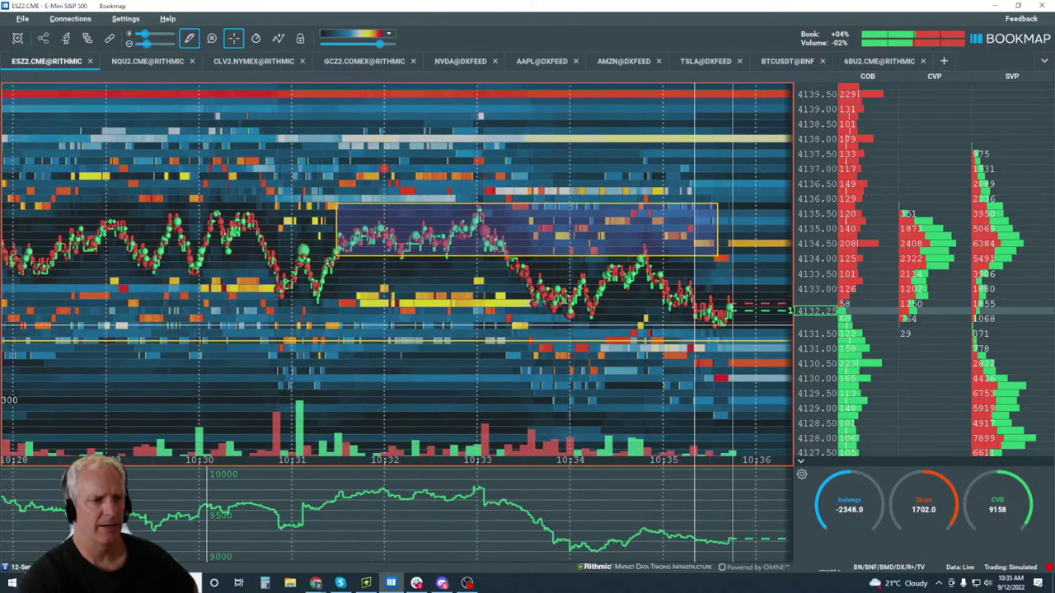
Draw a second rectangle below the first, from about 4131.75 to 4134, spanning about 10:33:30 to just past 10:36.
scroll(610, 311, "down", 2)
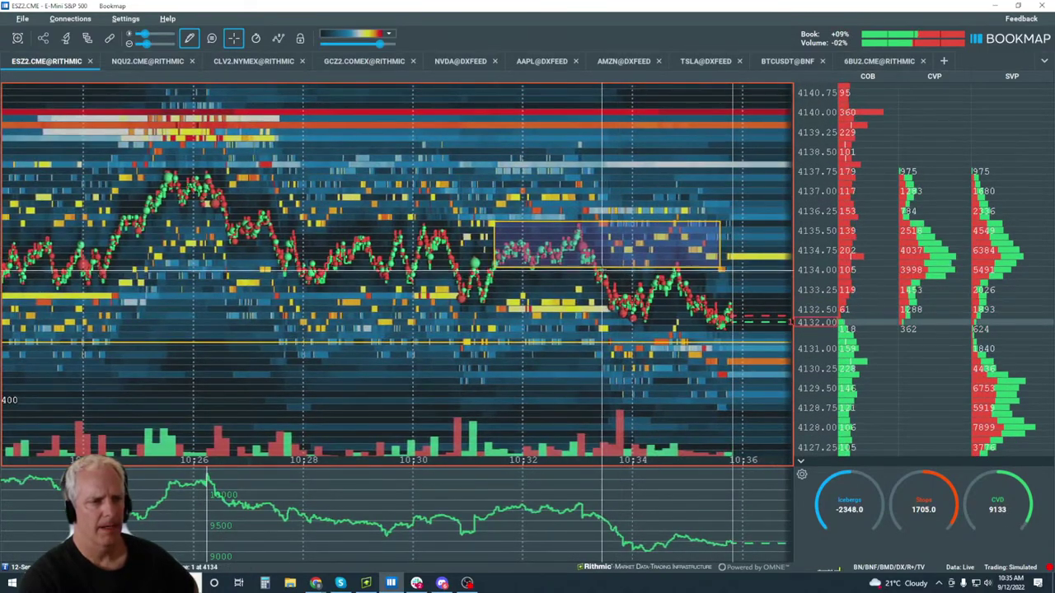
left_click_drag(600, 270, 732, 328)
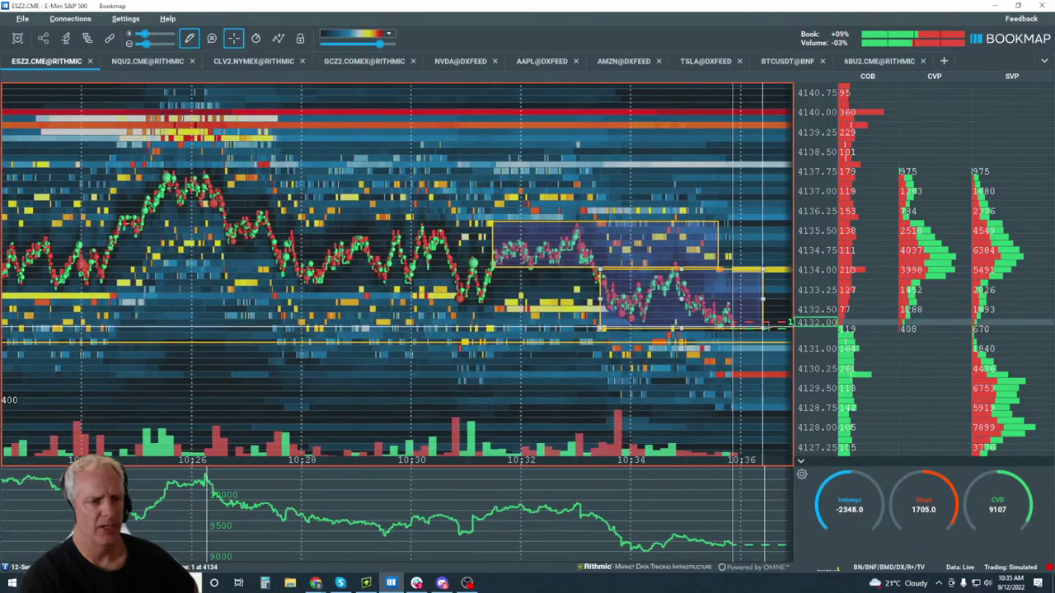
scroll(416, 389, "down", 3)
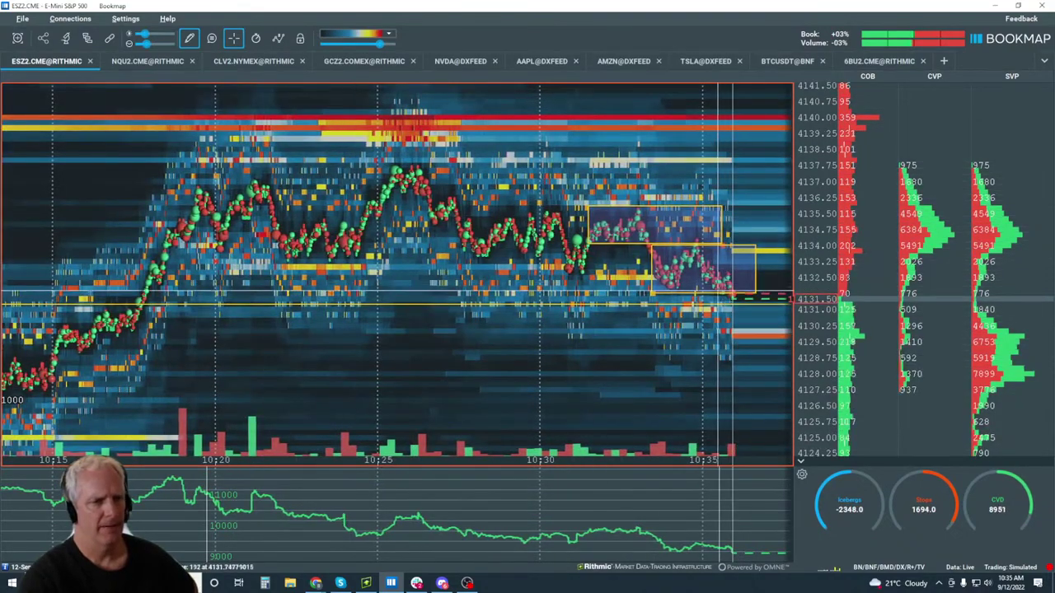
scroll(402, 294, "down", 3)
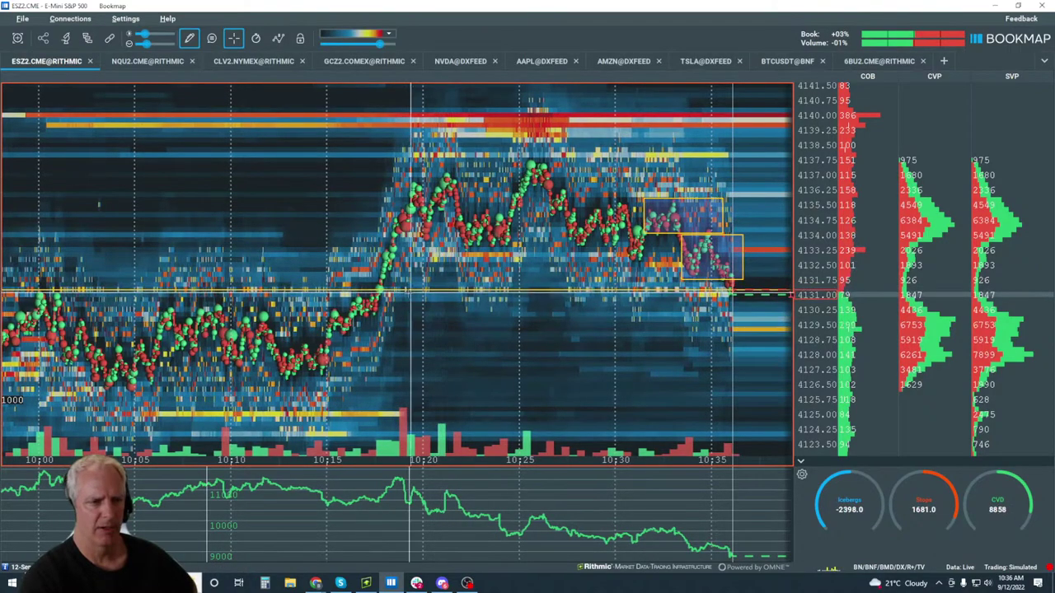
scroll(410, 292, "down", 5)
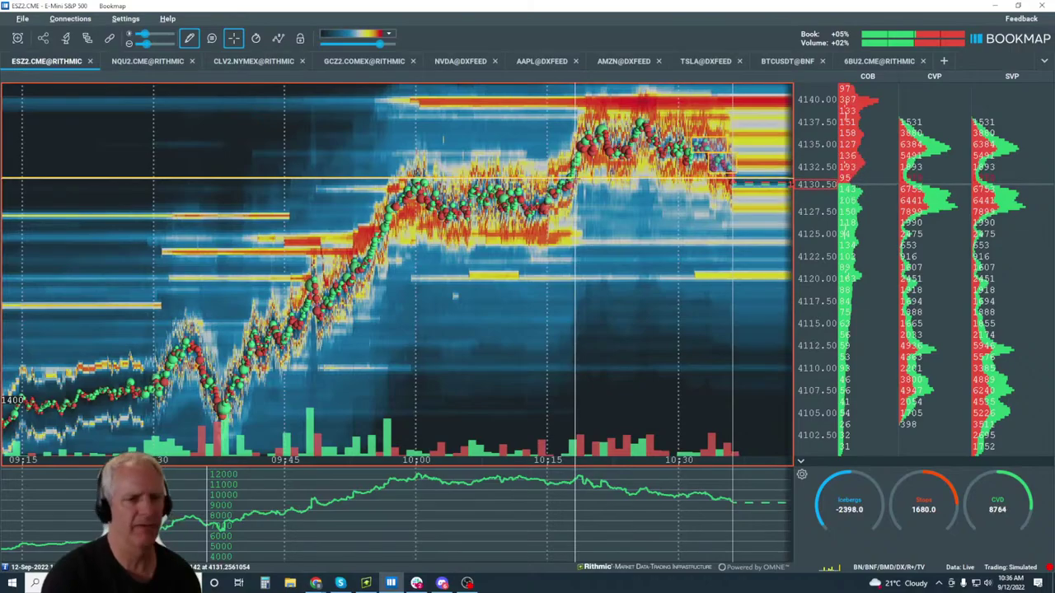
Turn off drawing and examine ESZ2 price, liquidity and the CVD line around the two rectangles, close up and over the range since 08:30.
scroll(454, 295, "up", 5)
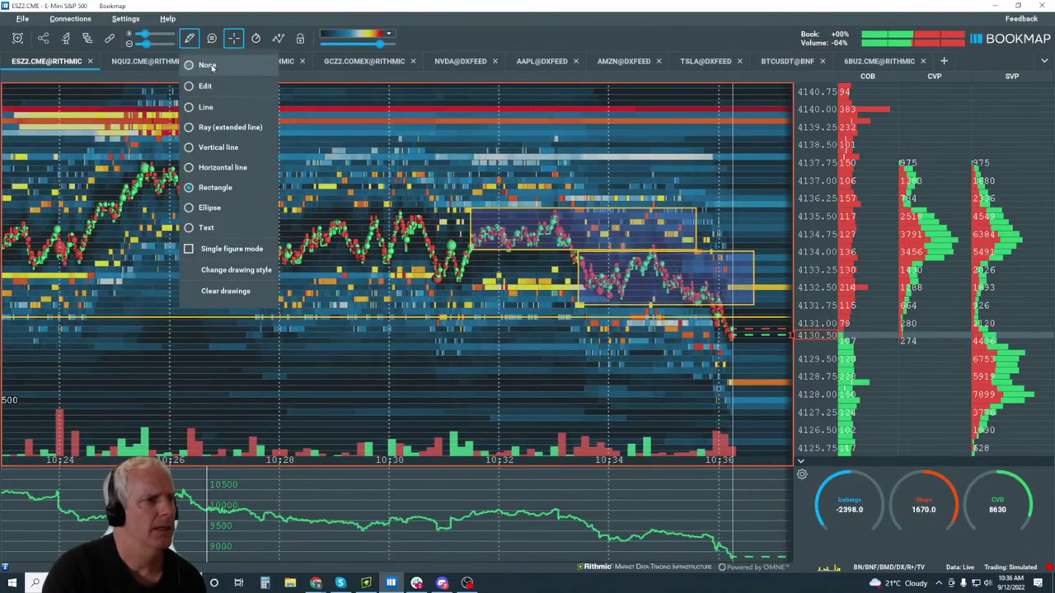
scroll(728, 329, "down", 3)
scroll(728, 330, "down", 5)
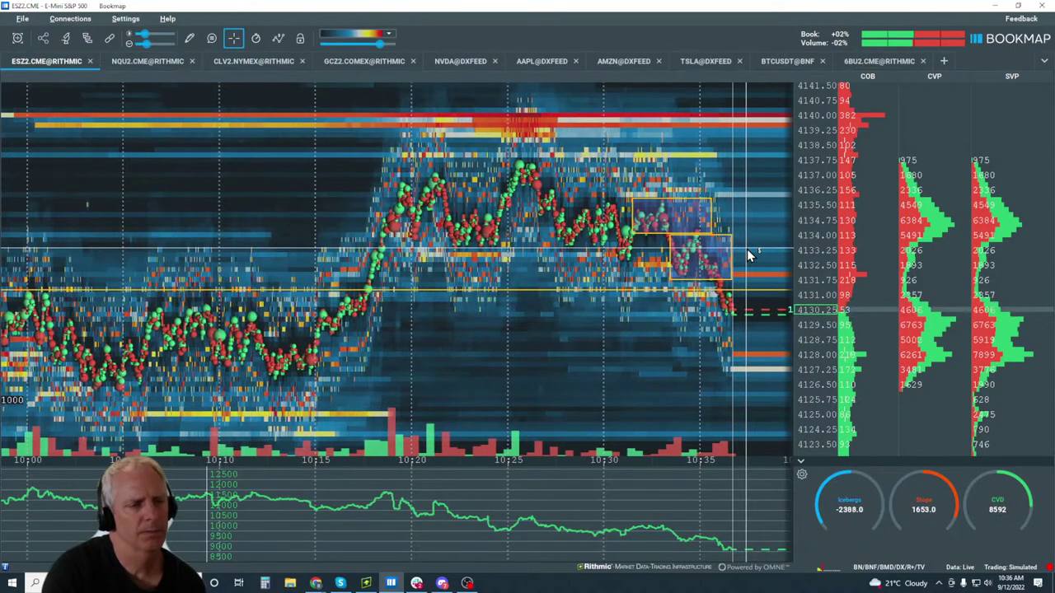
scroll(748, 255, "down", 3)
scroll(720, 325, "down", 5)
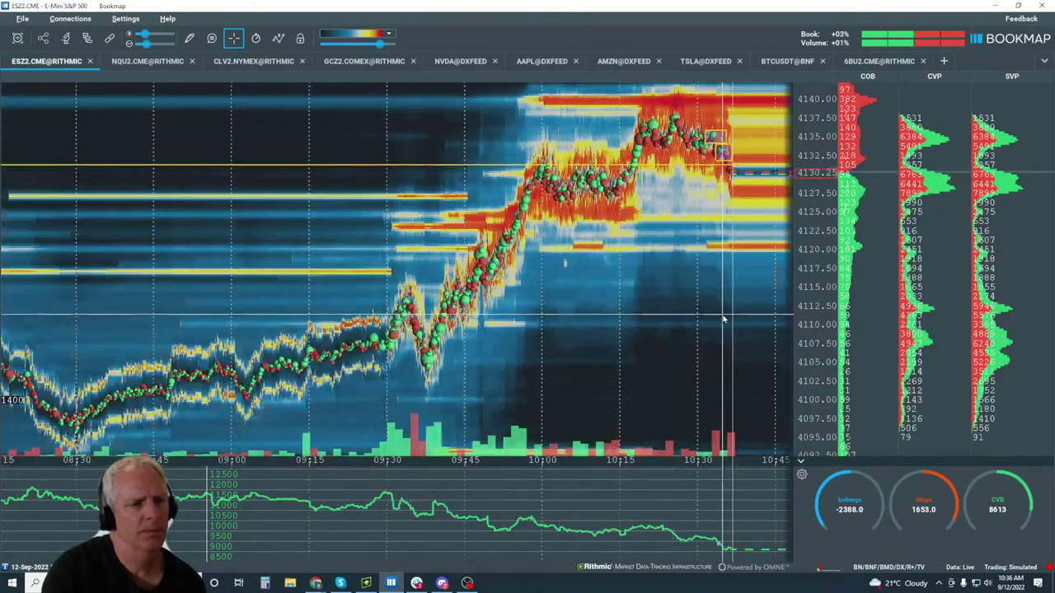
scroll(686, 171, "up", 4)
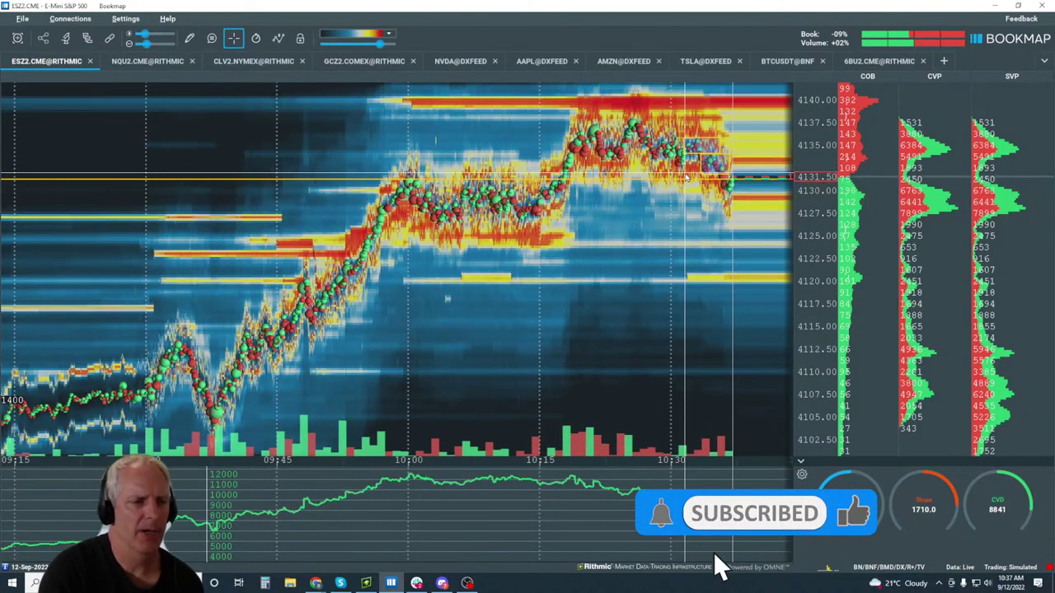
scroll(684, 176, "down", 2)
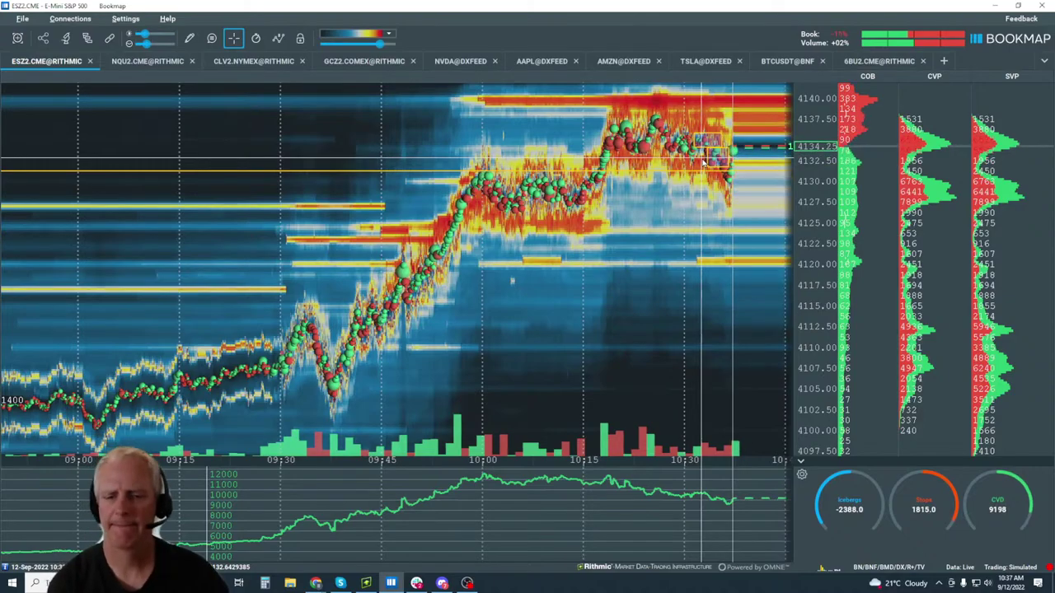
scroll(701, 144, "up", 5)
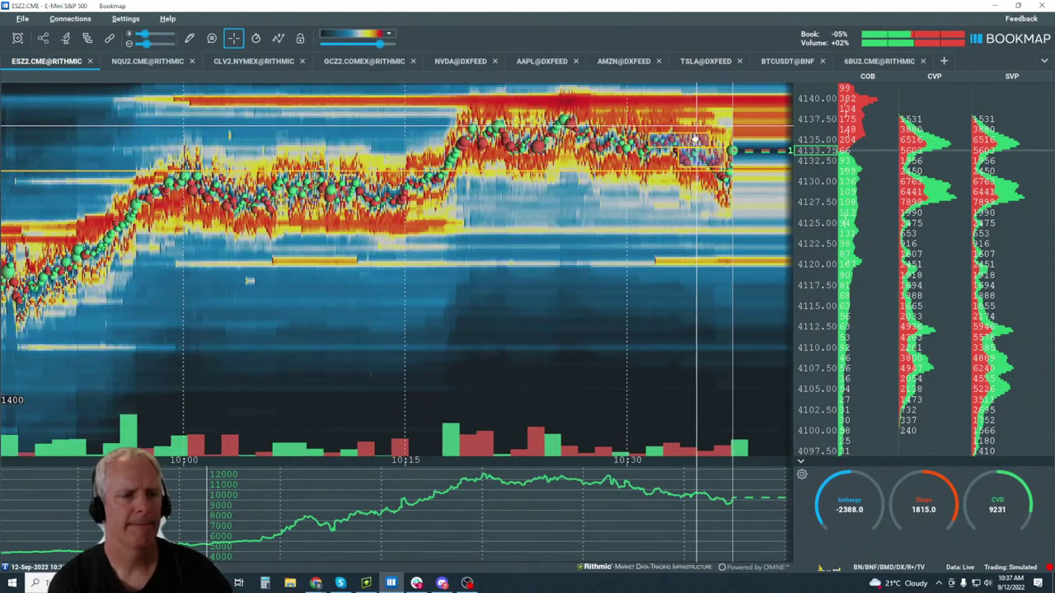
scroll(695, 124, "up", 3)
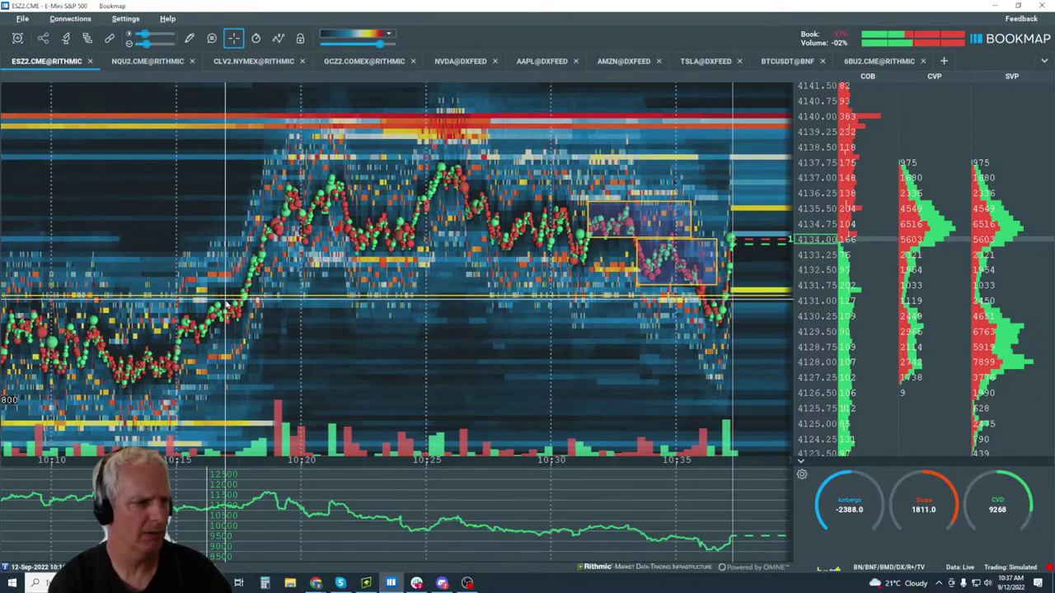
scroll(715, 289, "up", 5)
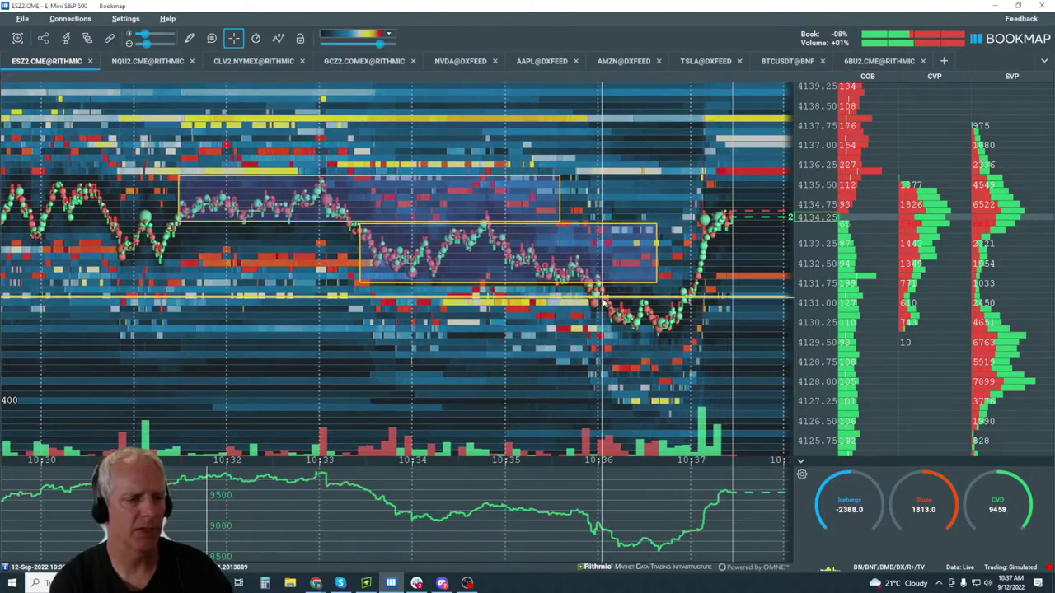
Show the Icebergs and Stops lines in the ESZ2 indicator pane and hide the CVD line.
left_click(802, 476)
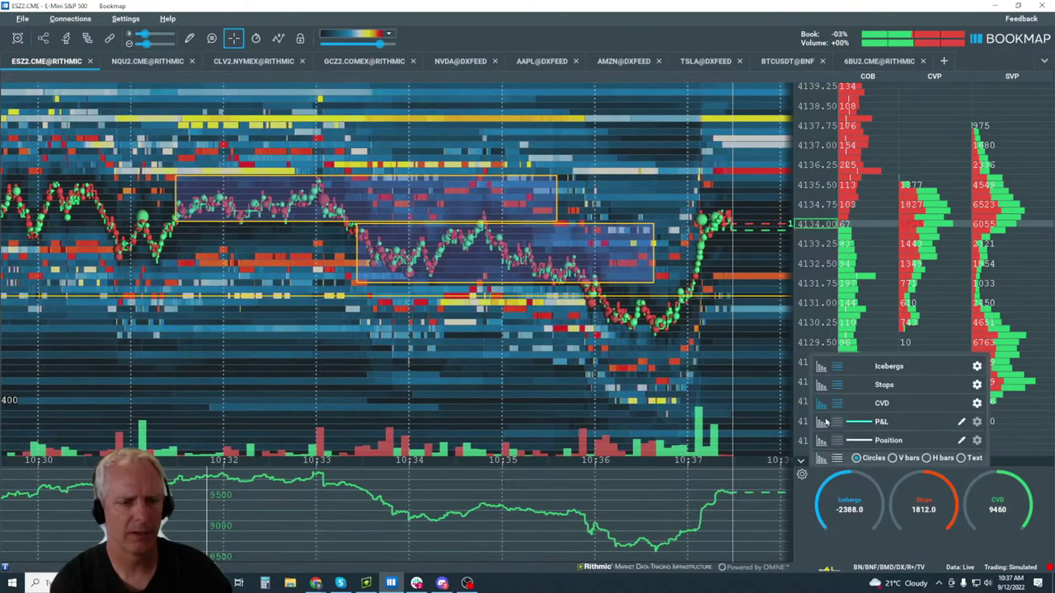
left_click(821, 385)
left_click(821, 421)
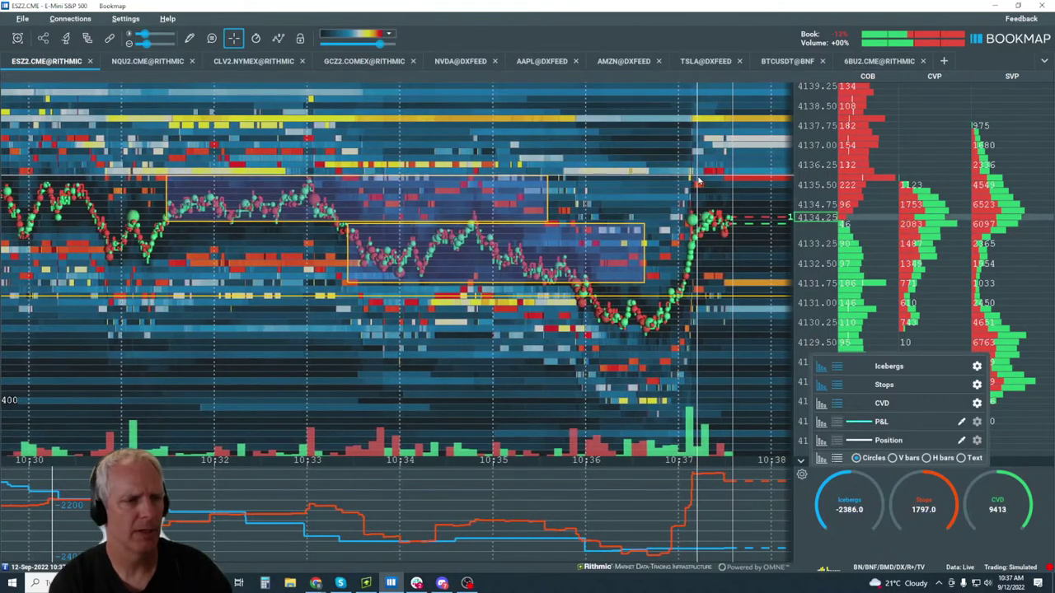
Draw a third rectangle below the second on ESZ2, from about 4129.75 to 4131.25, spanning about 10:35:45 to 10:37:15.
scroll(669, 338, "down", 3)
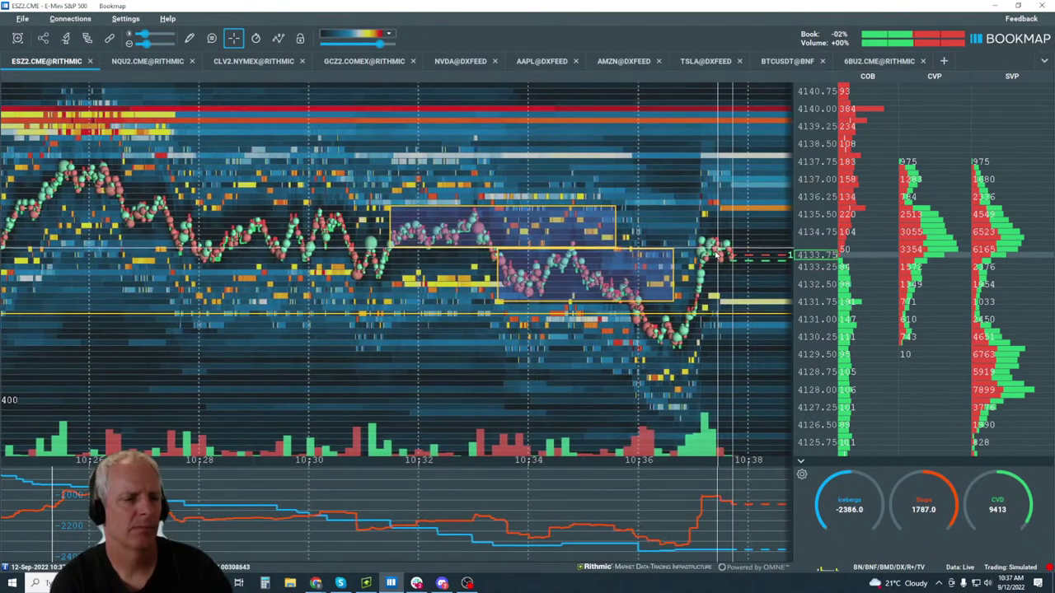
scroll(717, 256, "down", 5)
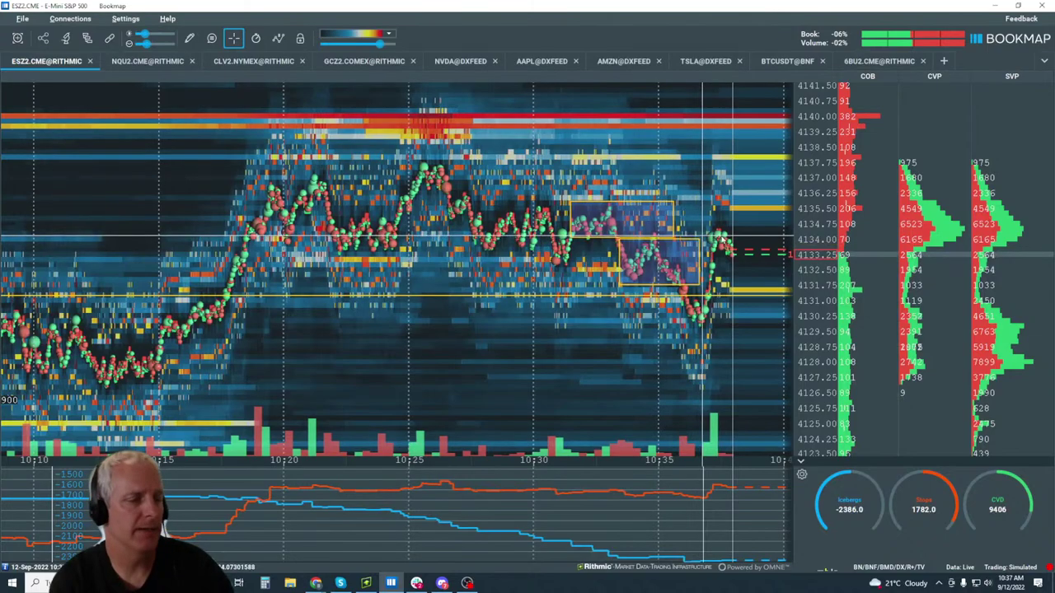
scroll(722, 240, "up", 5)
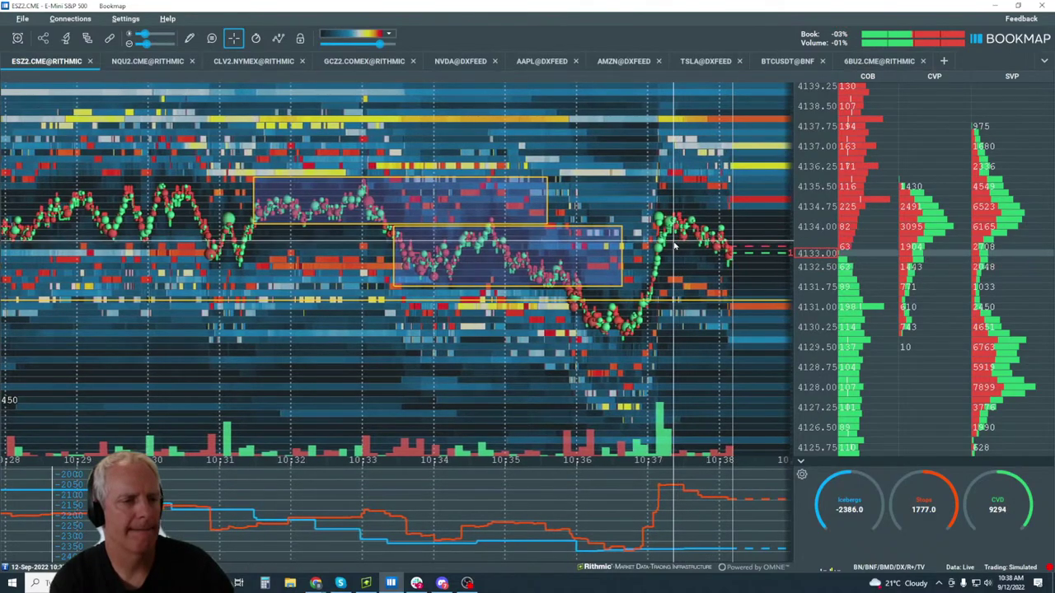
scroll(657, 244, "down", 3)
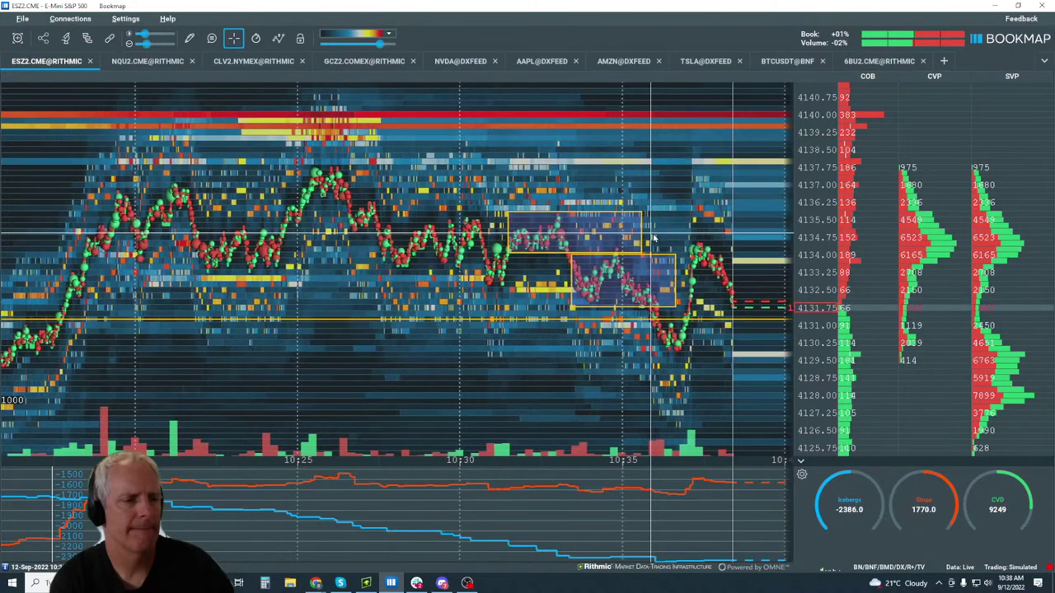
scroll(700, 256, "up", 5)
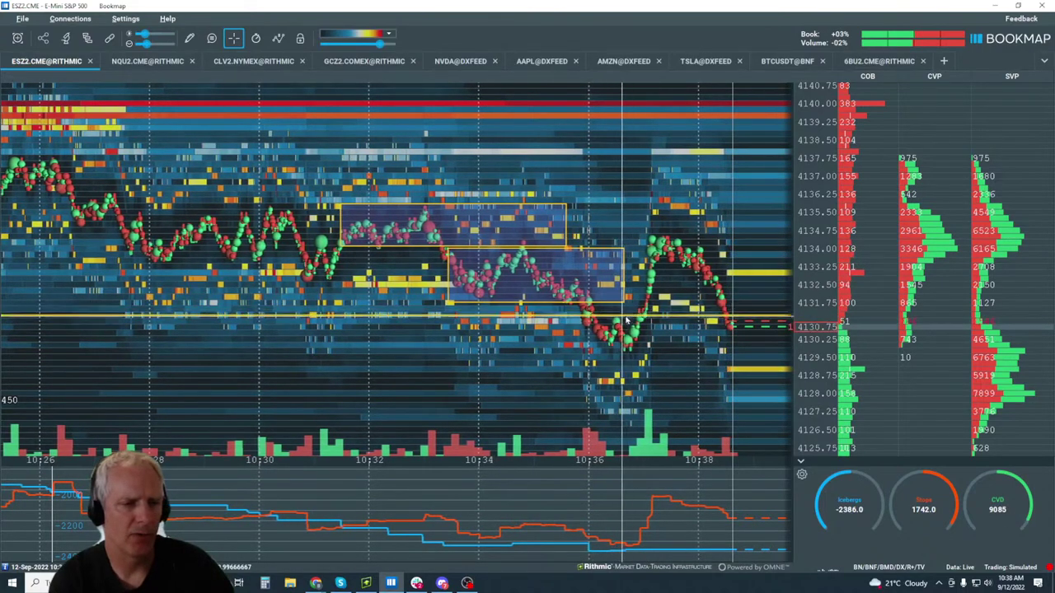
left_click(189, 38)
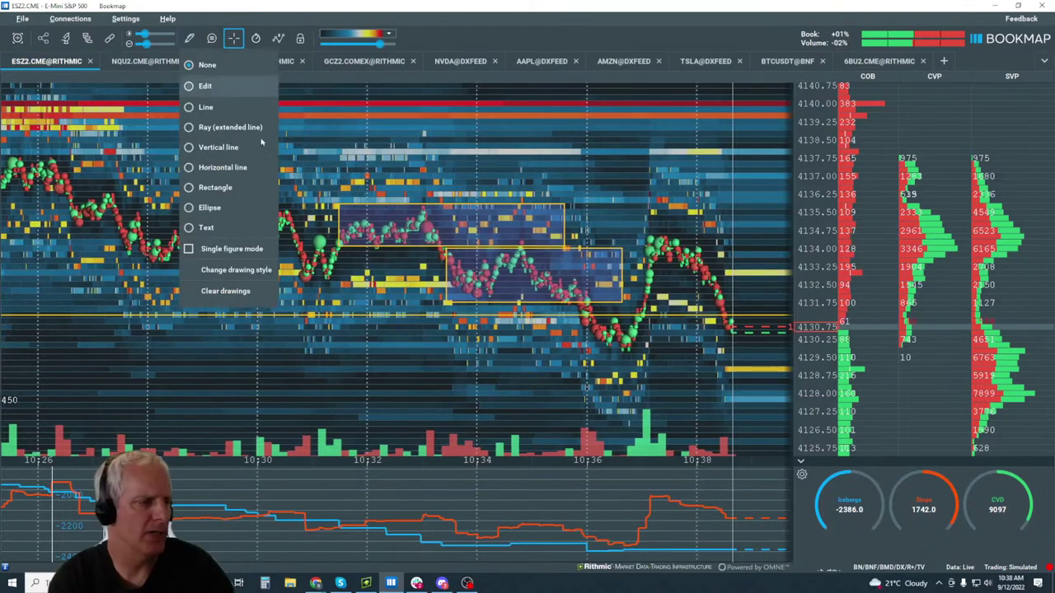
left_click(223, 189)
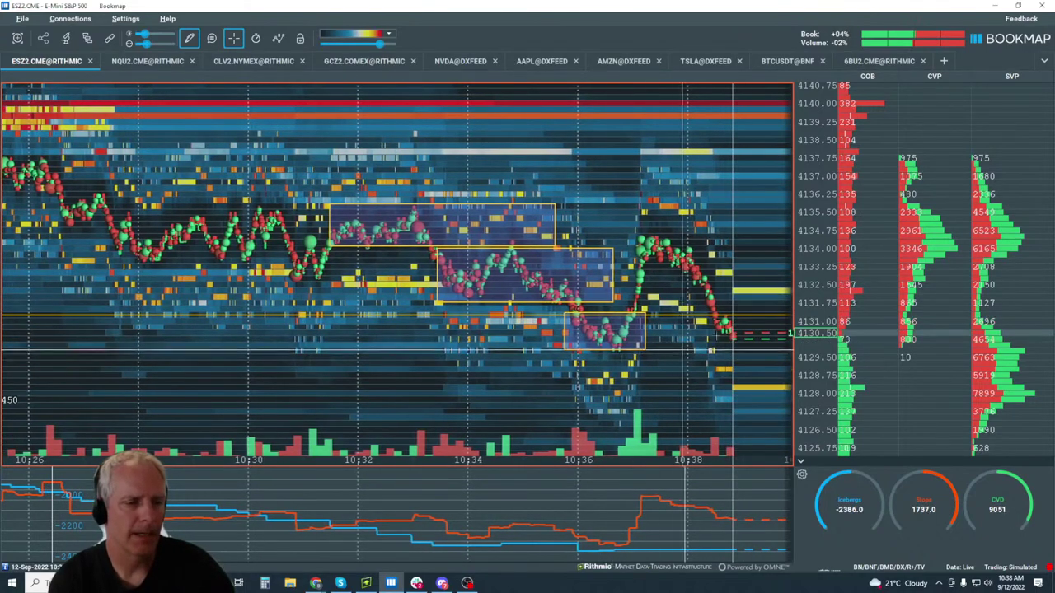
Draw a long, thin rectangle on ESZ2 at about 4126.5, extending to about 10:43, and turn off drawing.
scroll(728, 328, "down", 5)
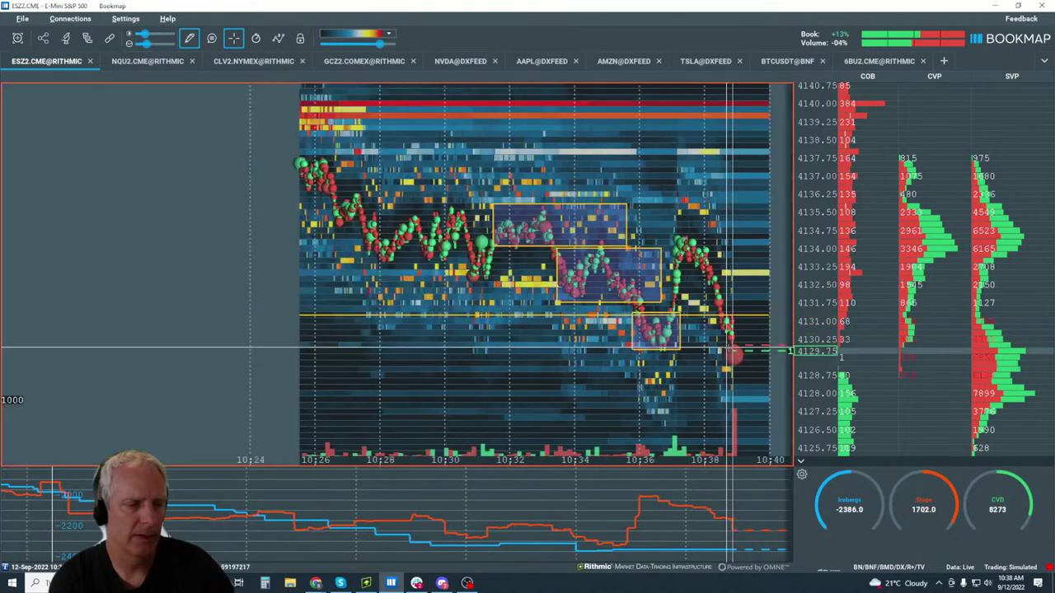
scroll(677, 270, "down", 5)
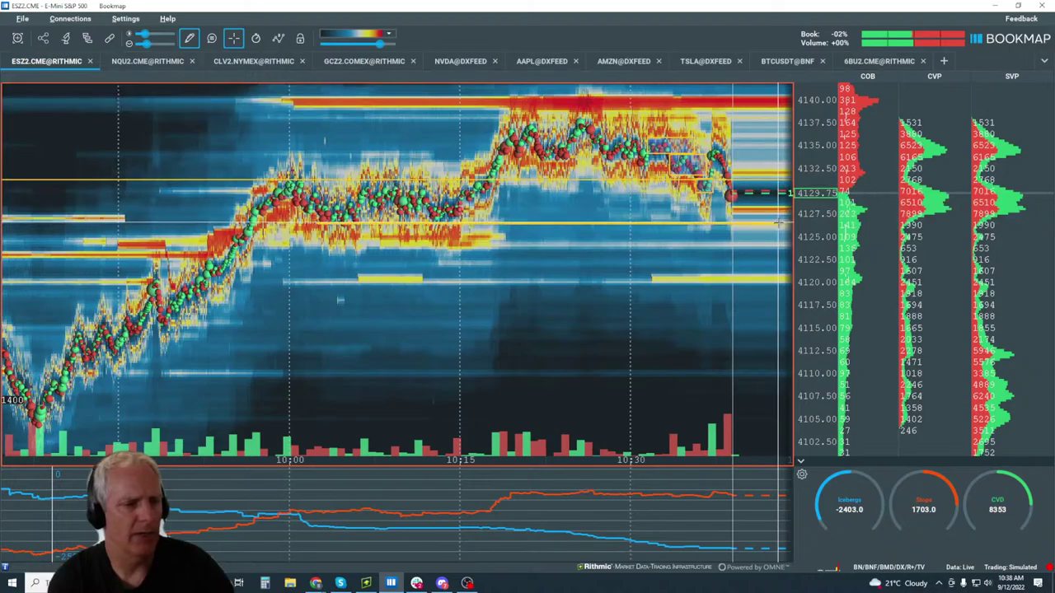
scroll(730, 350, "up", 5)
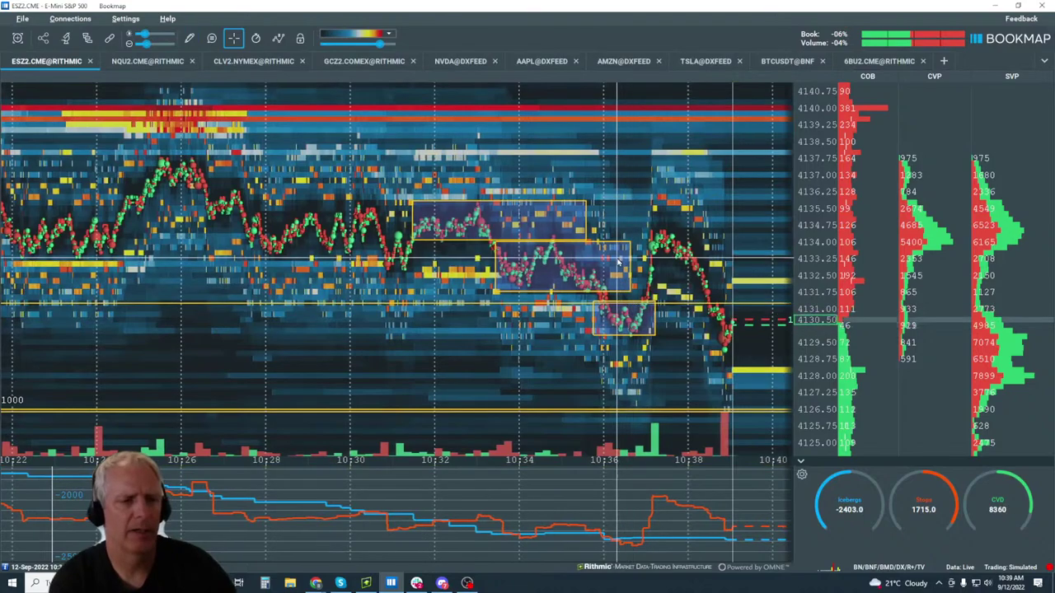
Draw a thin rectangle on ESZ2 at about 4134.5, spanning about 10:36:30 to 10:42.
scroll(571, 219, "down", 5)
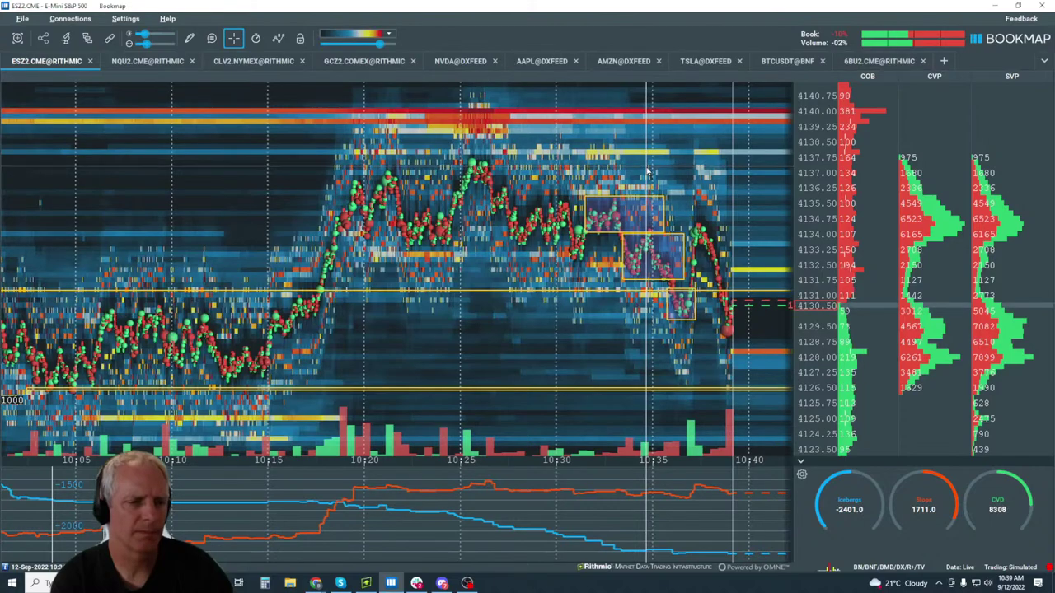
scroll(651, 171, "up", 2)
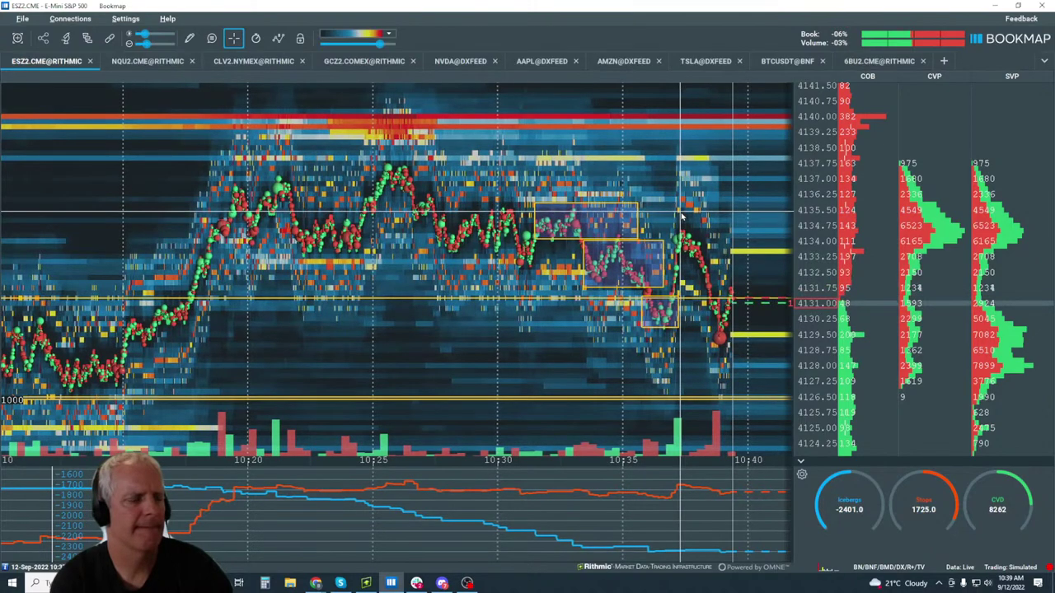
scroll(811, 156, "down", 2)
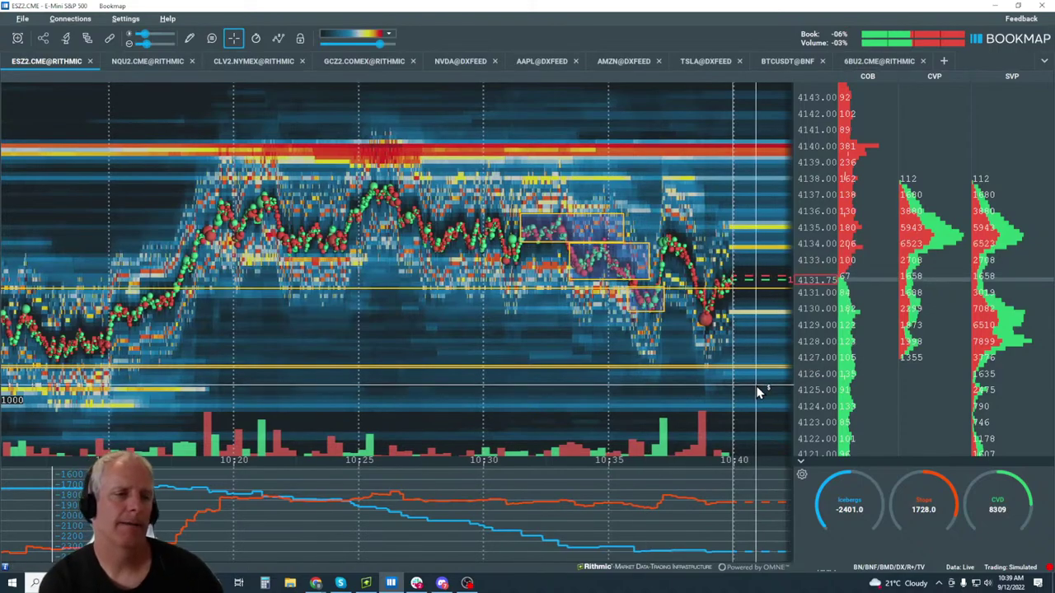
left_click(189, 38)
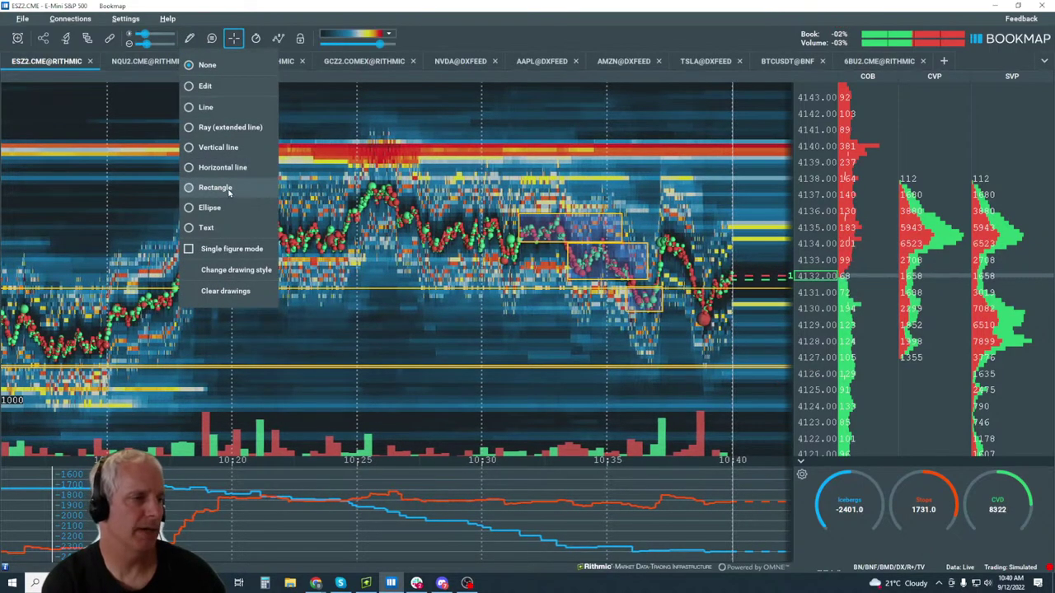
left_click(229, 191)
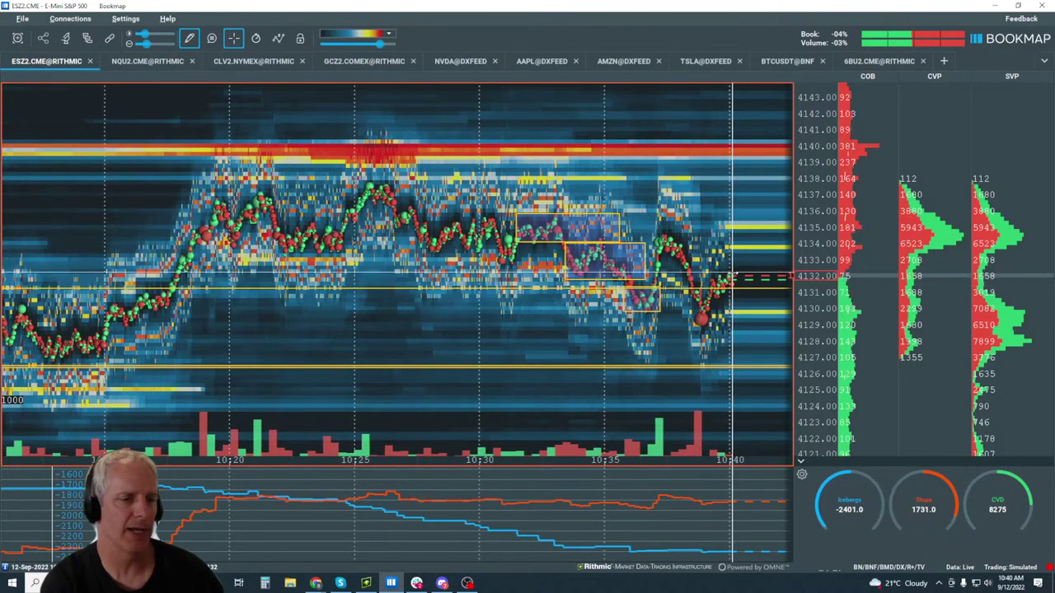
left_click_drag(776, 237, 640, 245)
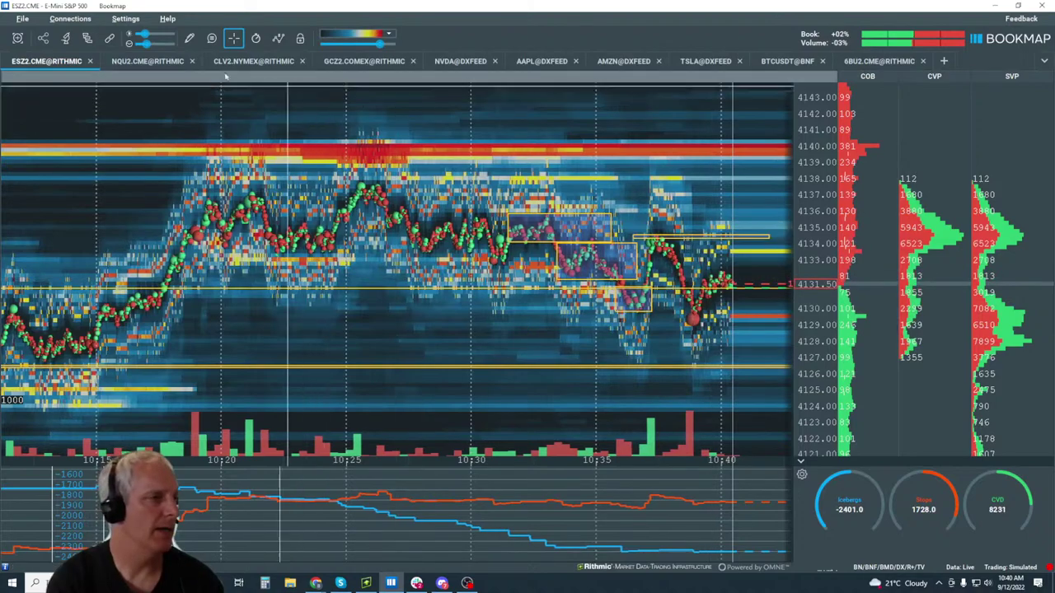
Draw a descending ray on ESZ2 from the high of about 4137.75 near 10:25:30 through the lower high just after 10:37.
left_click(188, 37)
left_click(253, 132)
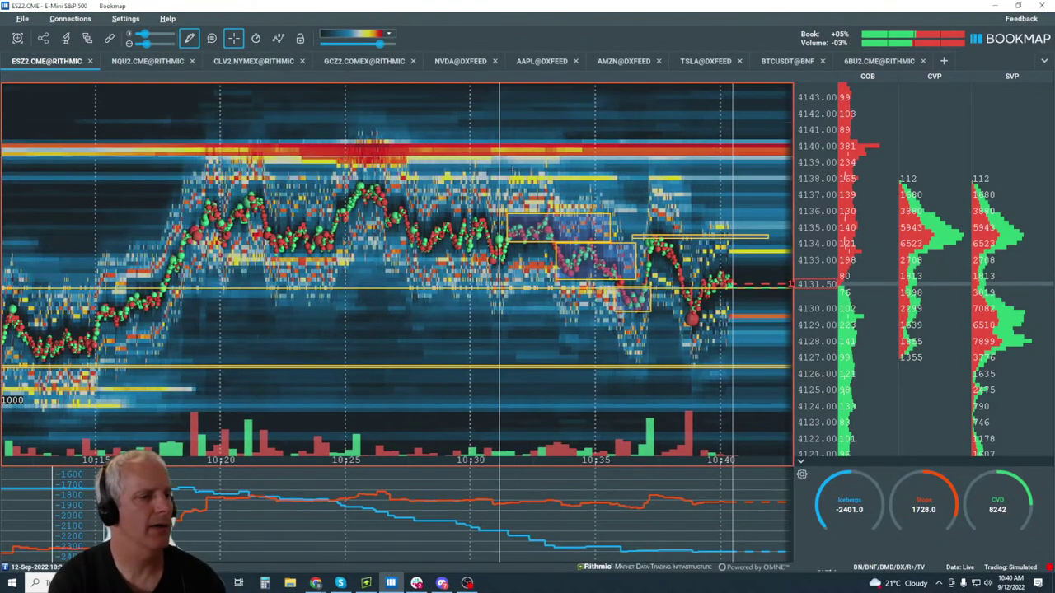
left_click(360, 182)
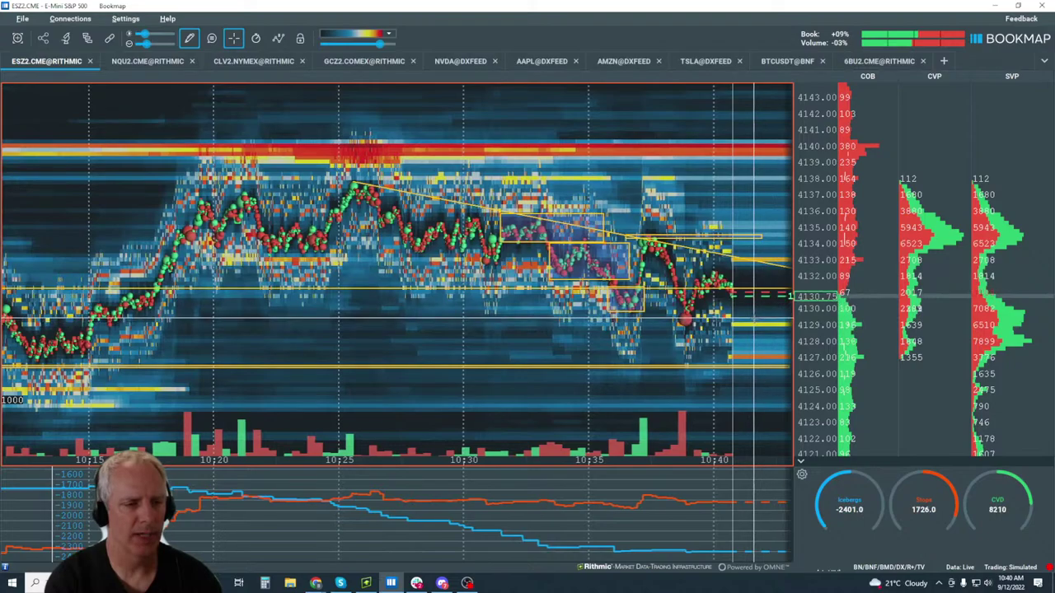
Examine ESZ2 price against the descending ray, the drawn rectangles and the Stops and Icebergs lines, over the wider range and close up after 10:35.
scroll(747, 315, "down", 3)
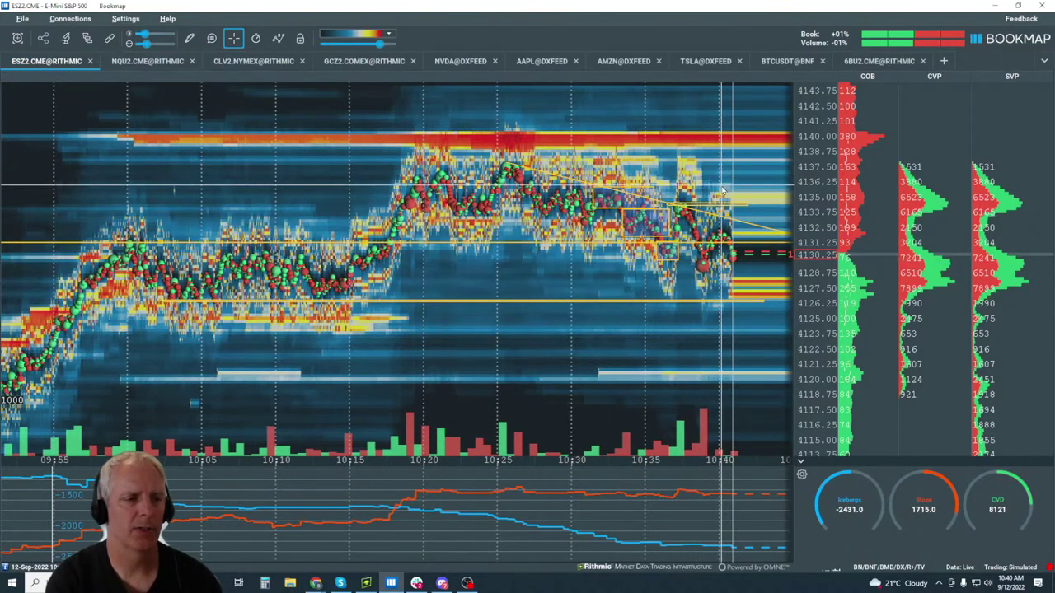
scroll(702, 180, "up", 5)
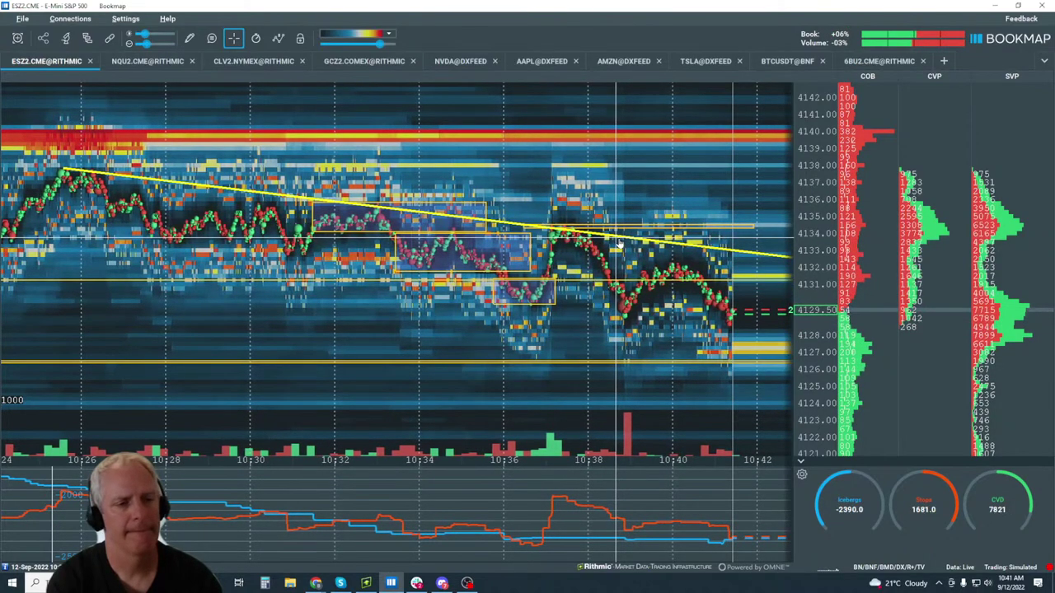
scroll(618, 245, "down", 5)
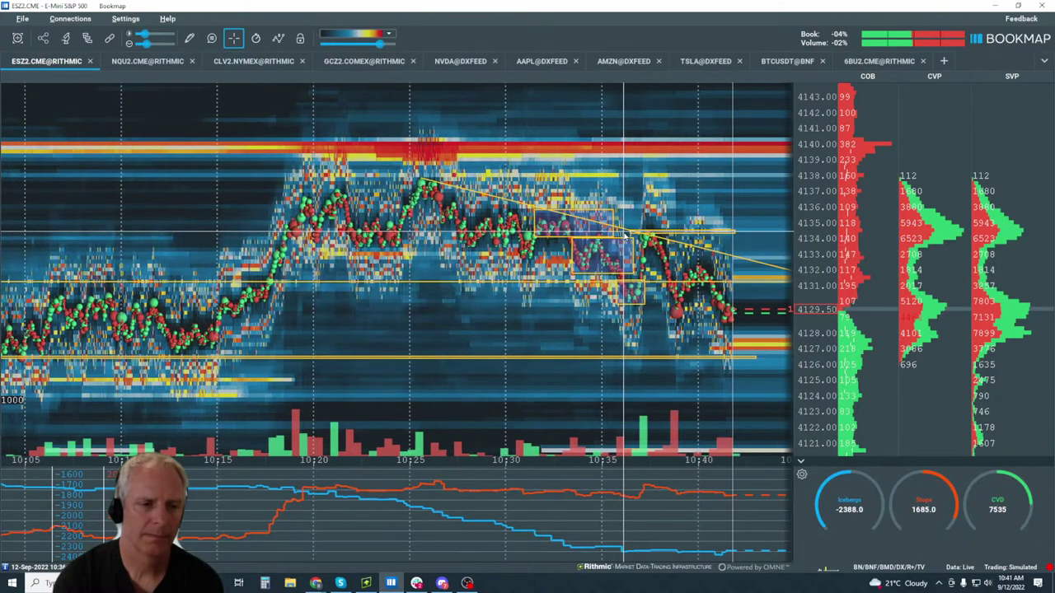
scroll(713, 245, "up", 4)
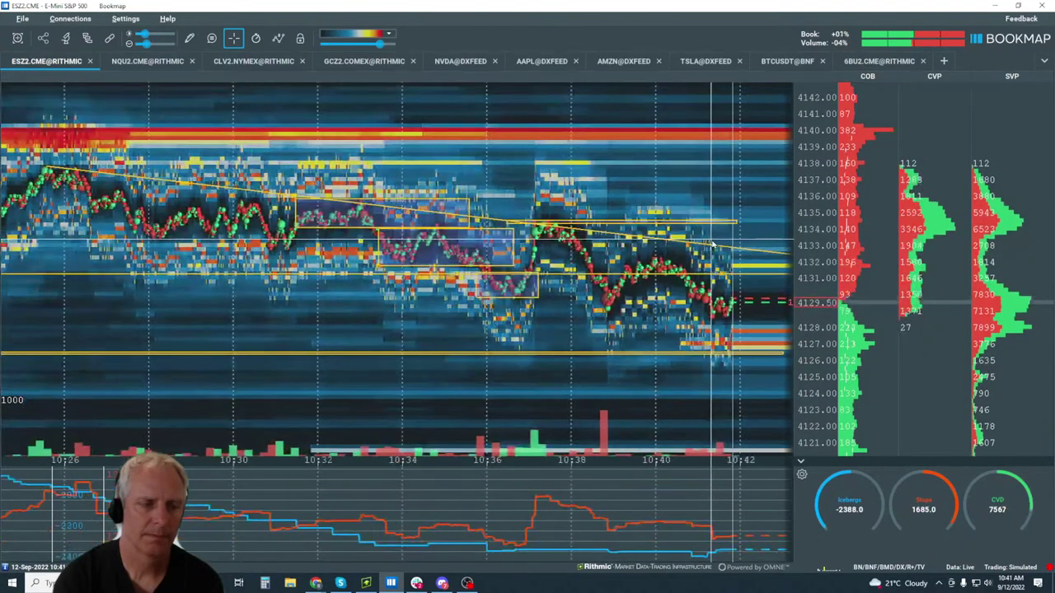
scroll(714, 245, "up", 3)
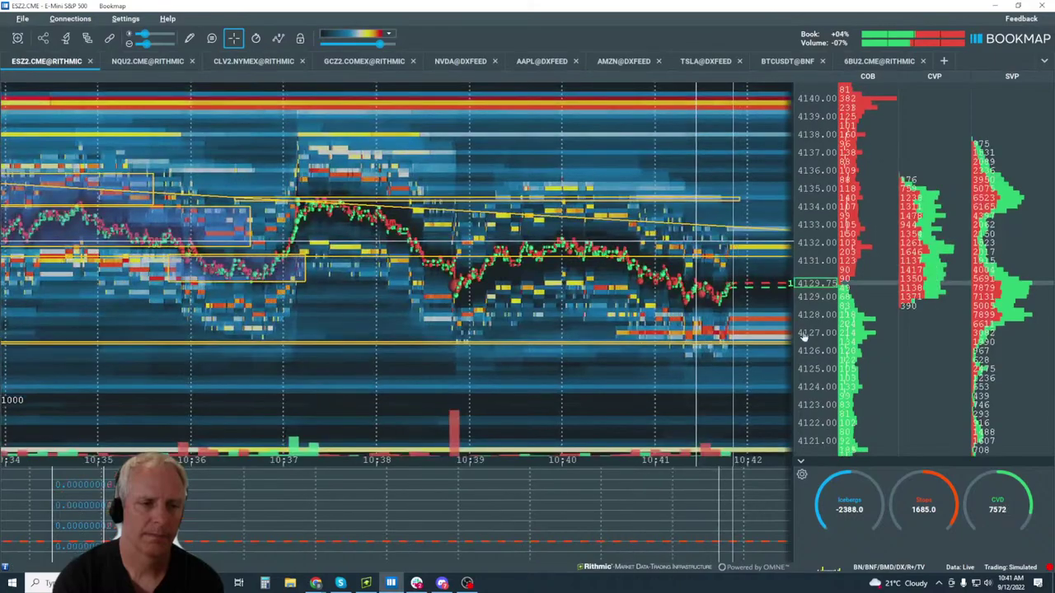
scroll(756, 262, "up", 2)
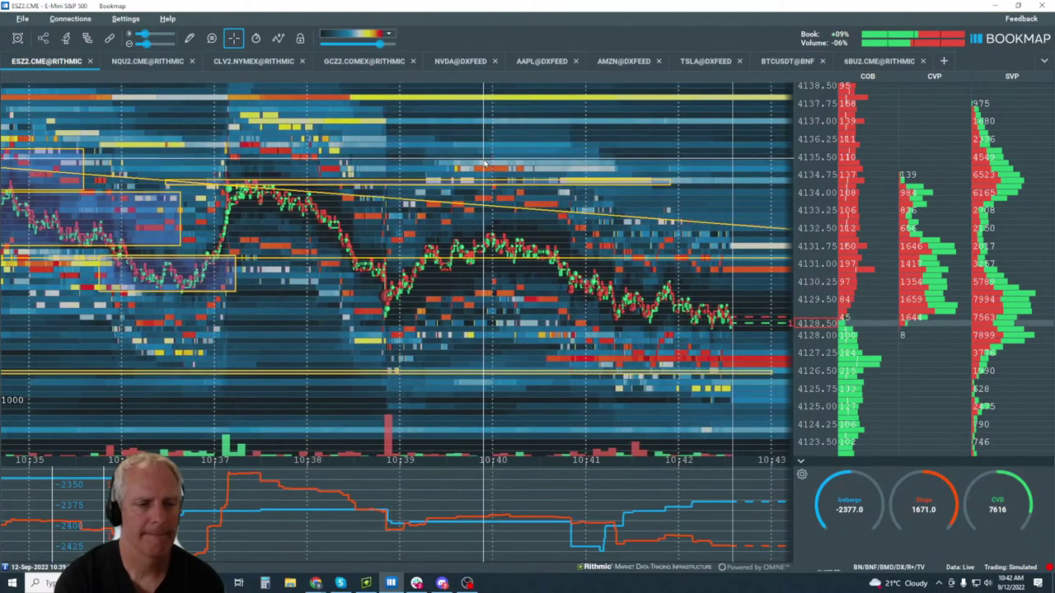
scroll(517, 190, "down", 2)
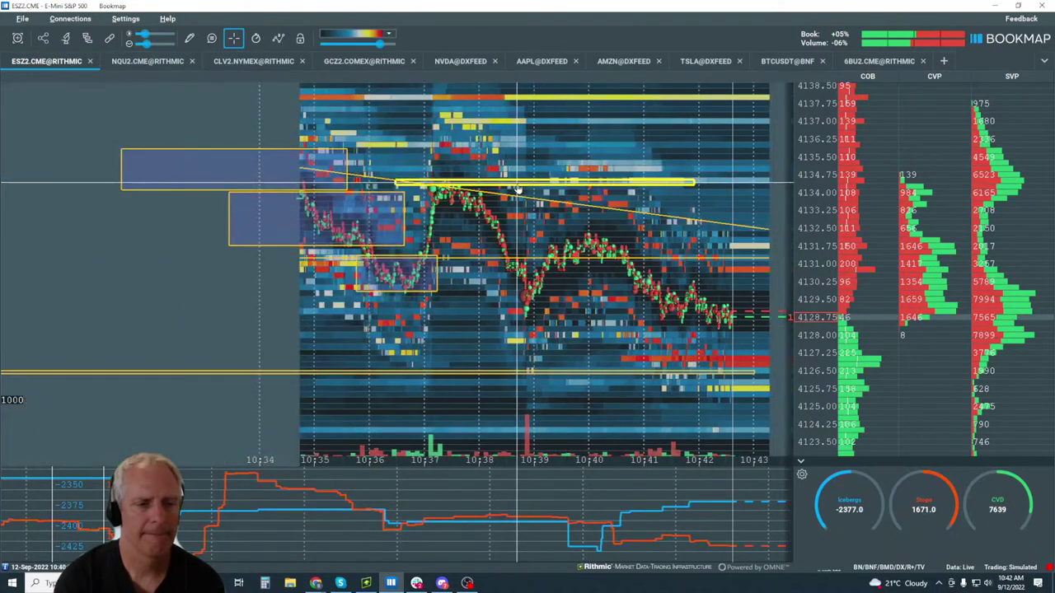
Switch to the Bookmap website in Chrome, and move and narrow its window so the ESZ2 price columns stay uncovered.
scroll(518, 190, "down", 1)
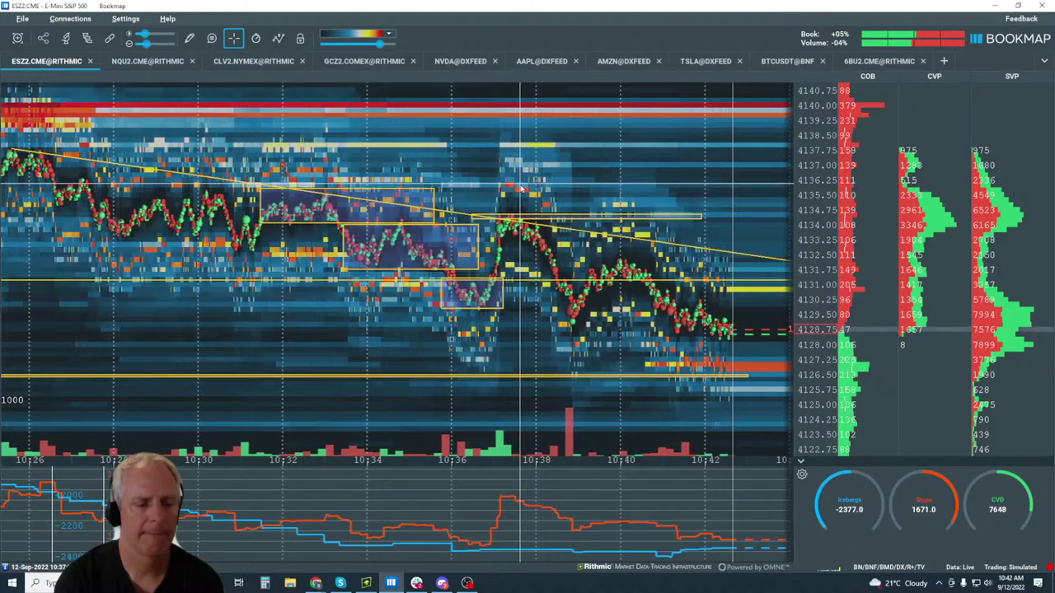
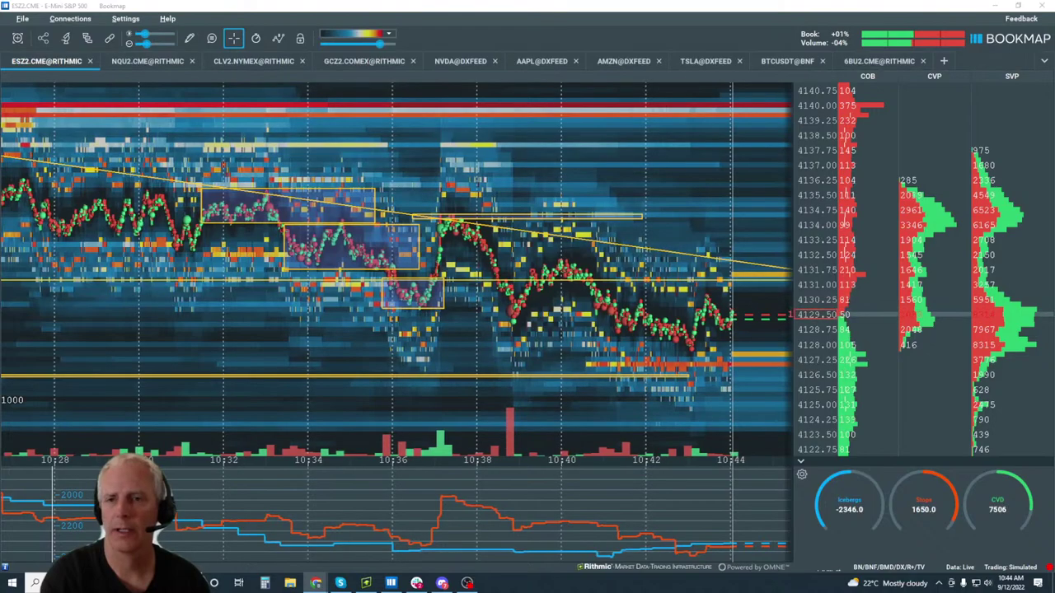
left_click(315, 583)
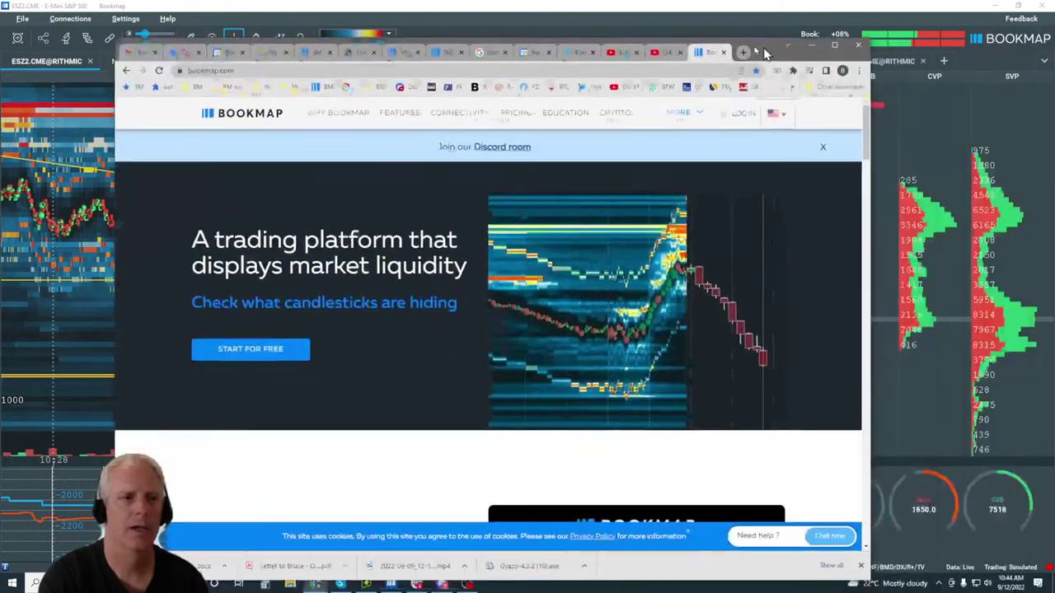
left_click_drag(766, 48, 653, 38)
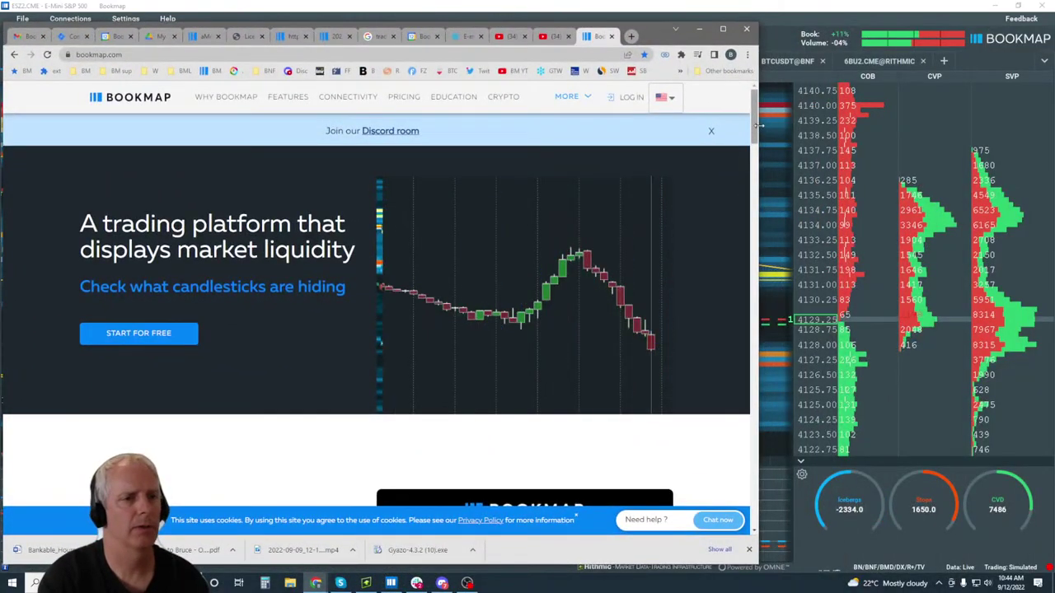
left_click_drag(757, 130, 672, 130)
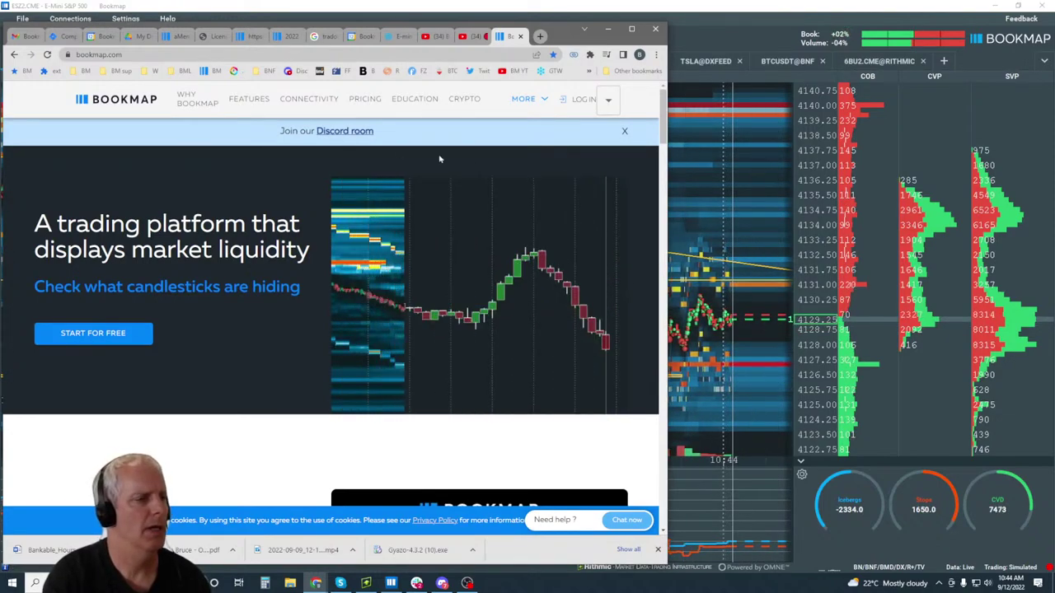
Open the website's pricing section and compare the packages' market data and key features, especially Global and Global Plus.
left_click(367, 99)
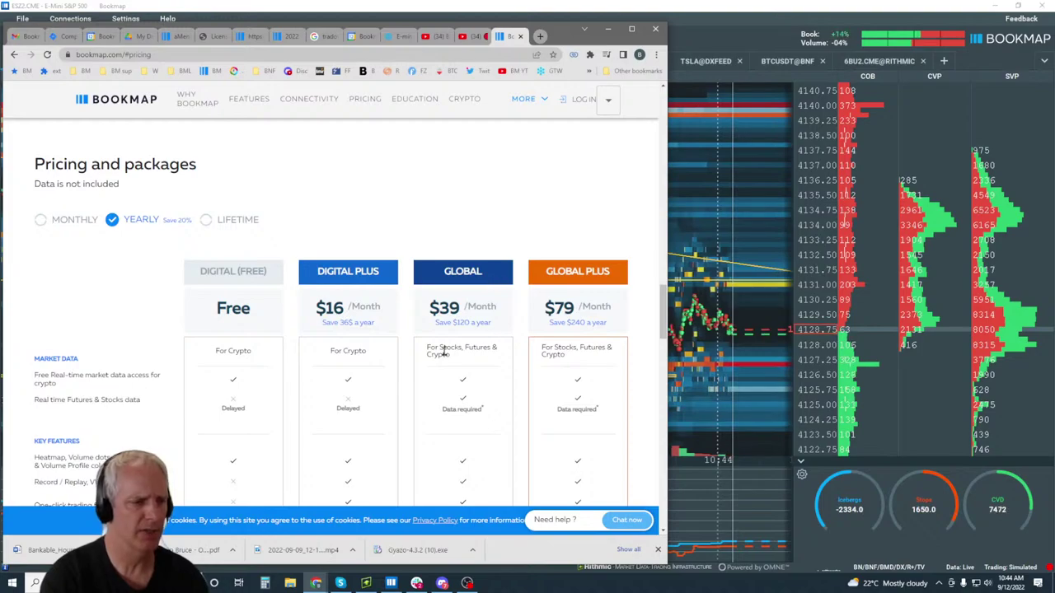
left_click_drag(463, 359, 465, 370)
left_click_drag(543, 346, 579, 370)
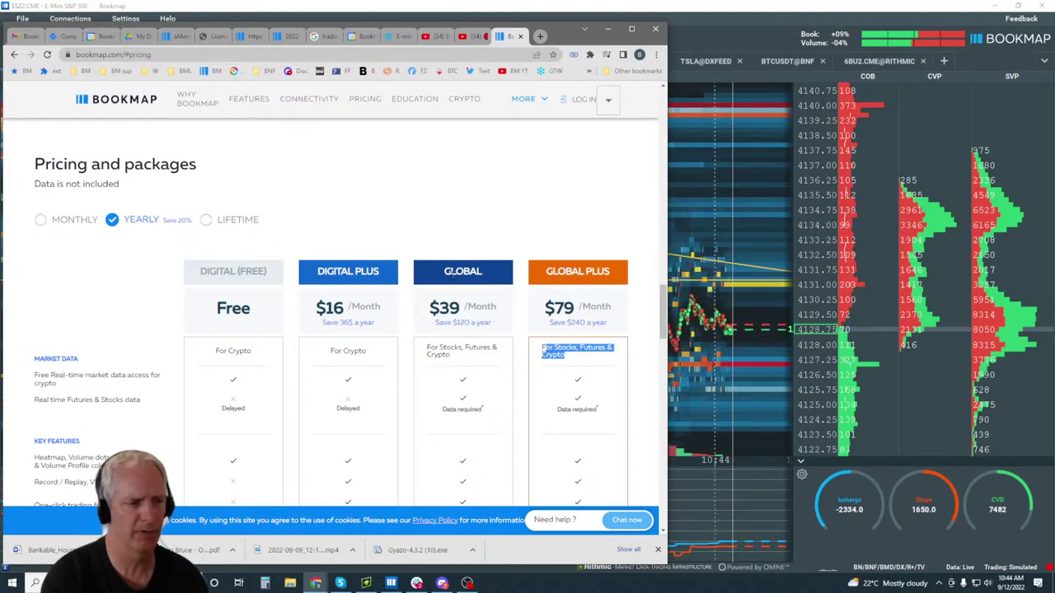
scroll(488, 287, "down", 4)
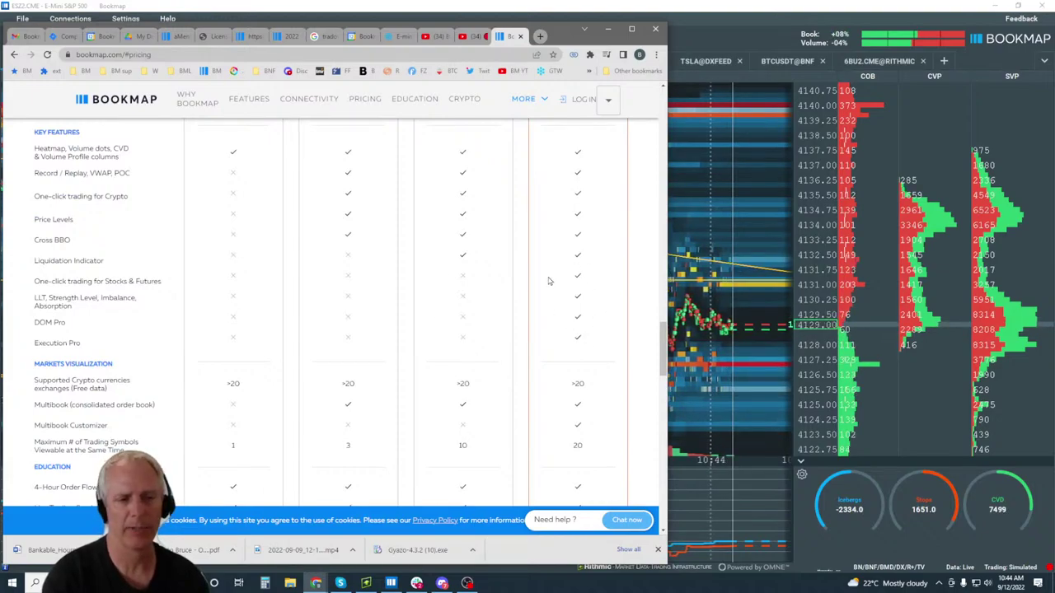
scroll(472, 295, "up", 1)
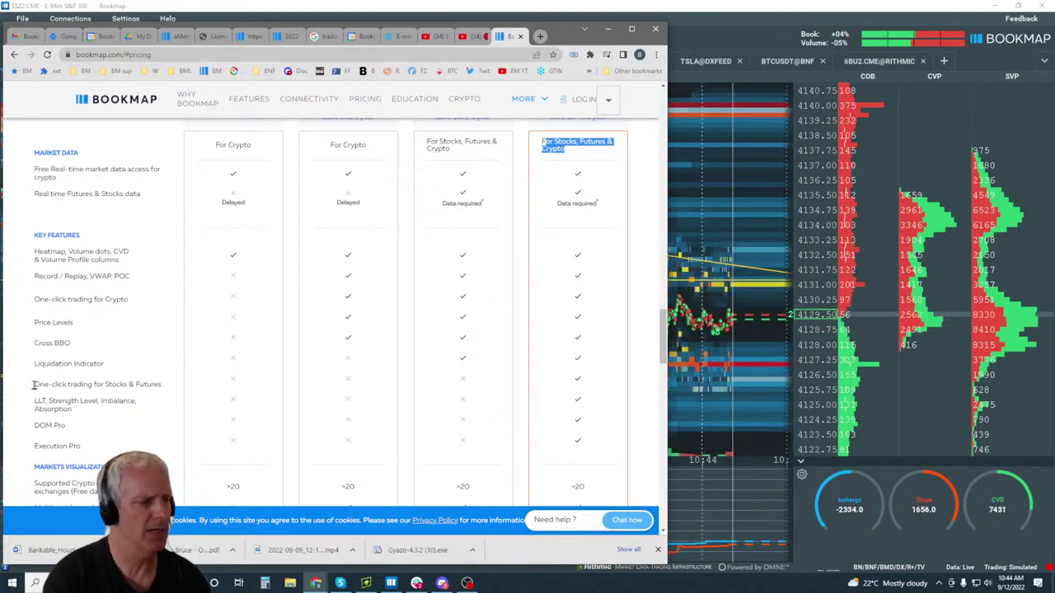
left_click(582, 153)
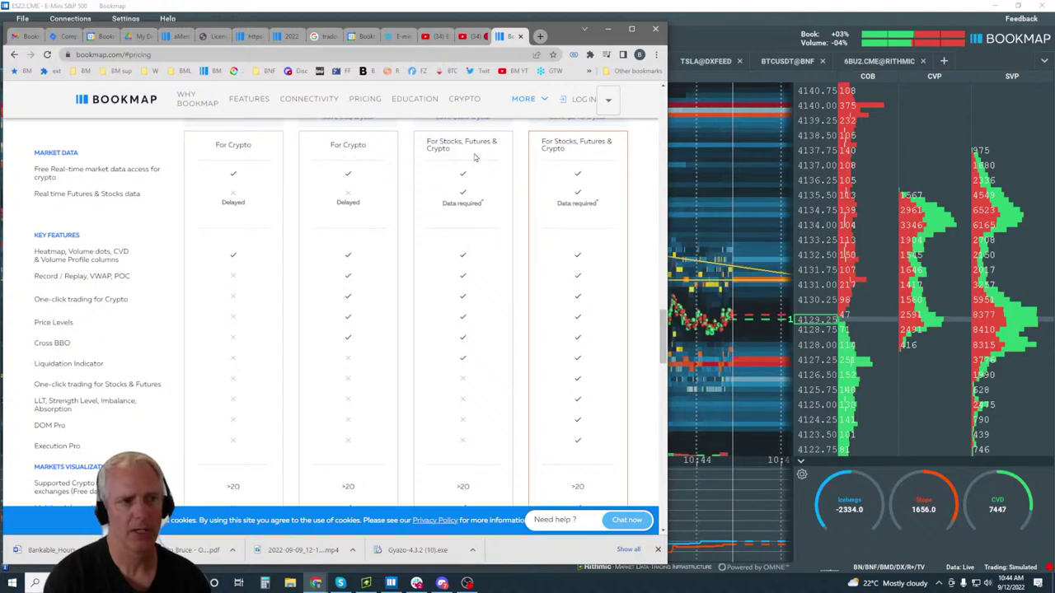
scroll(475, 165, "up", 1)
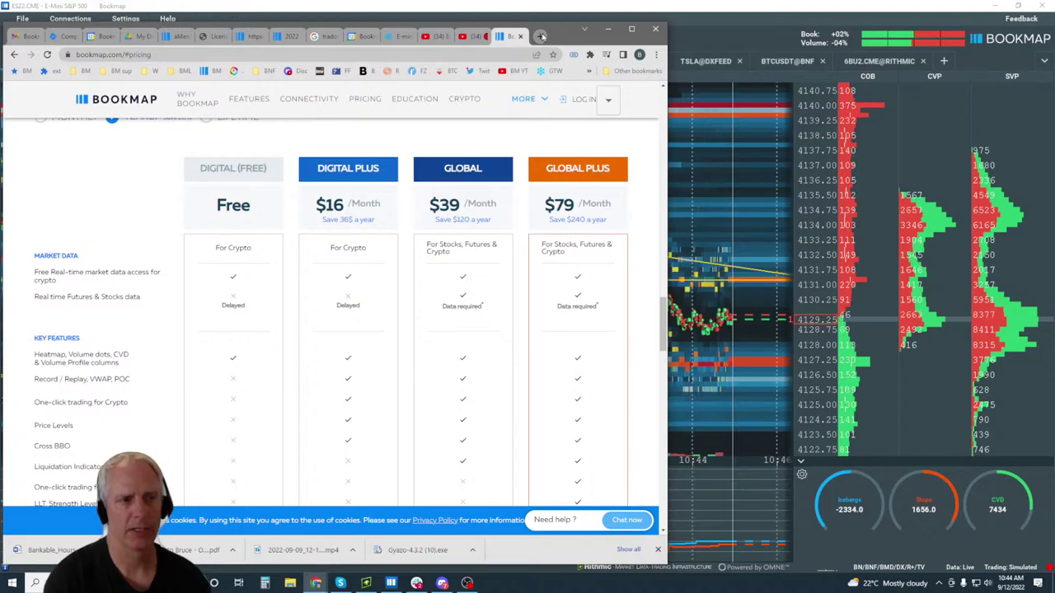
scroll(95, 274, "up", 2)
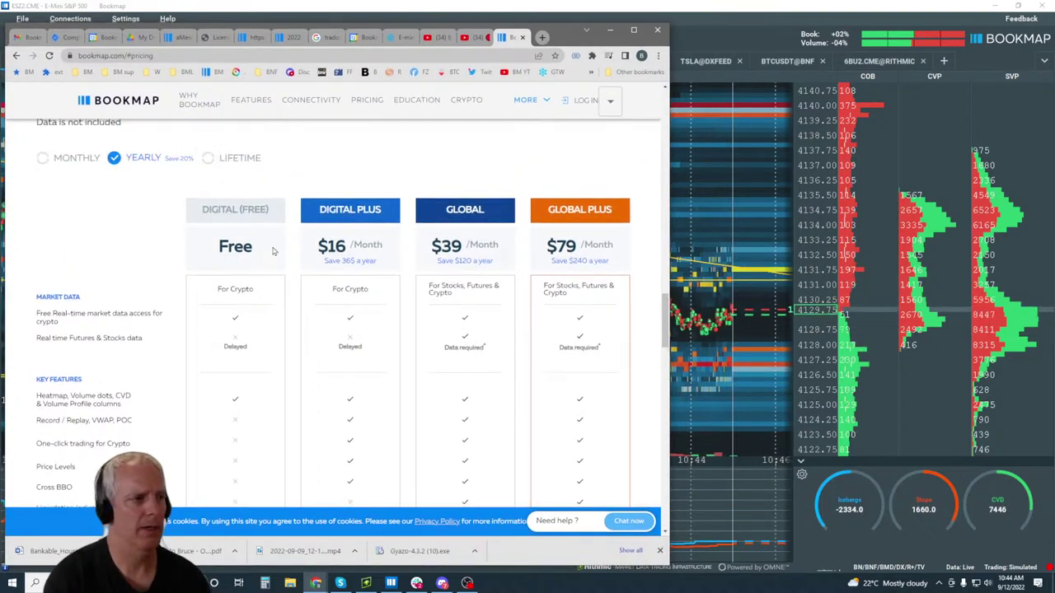
Compare the packages' monthly and lifetime prices, ending on the monthly ones above the feature list.
left_click(89, 273)
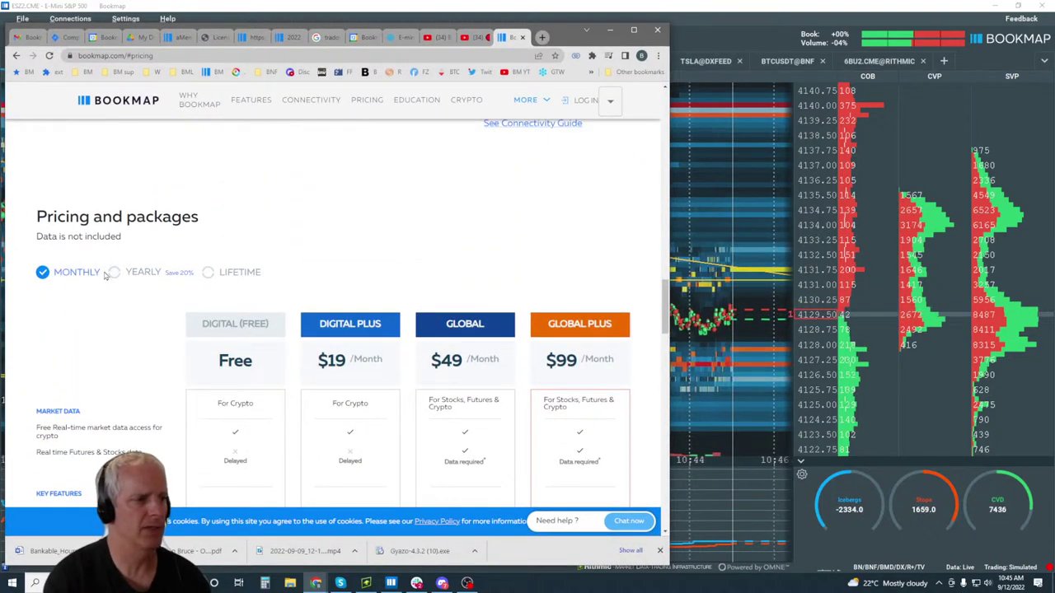
left_click(214, 273)
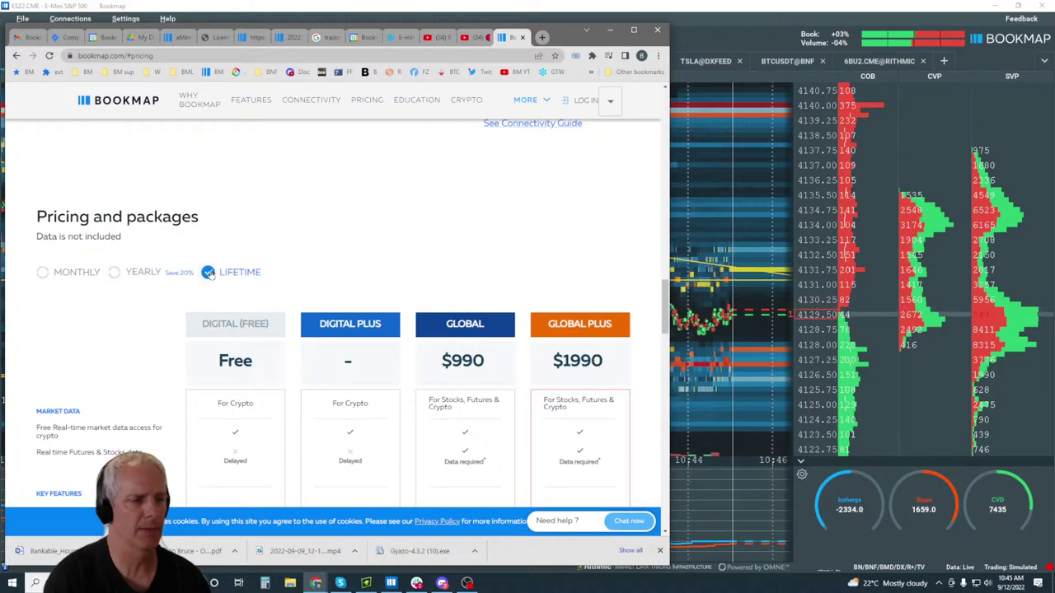
left_click(80, 278)
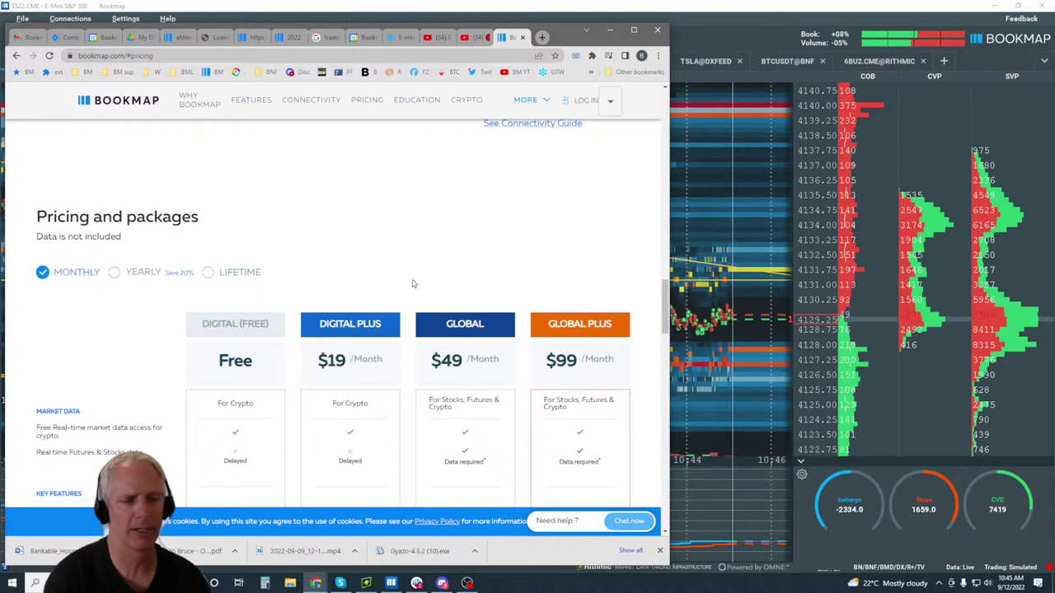
scroll(404, 238, "down", 2)
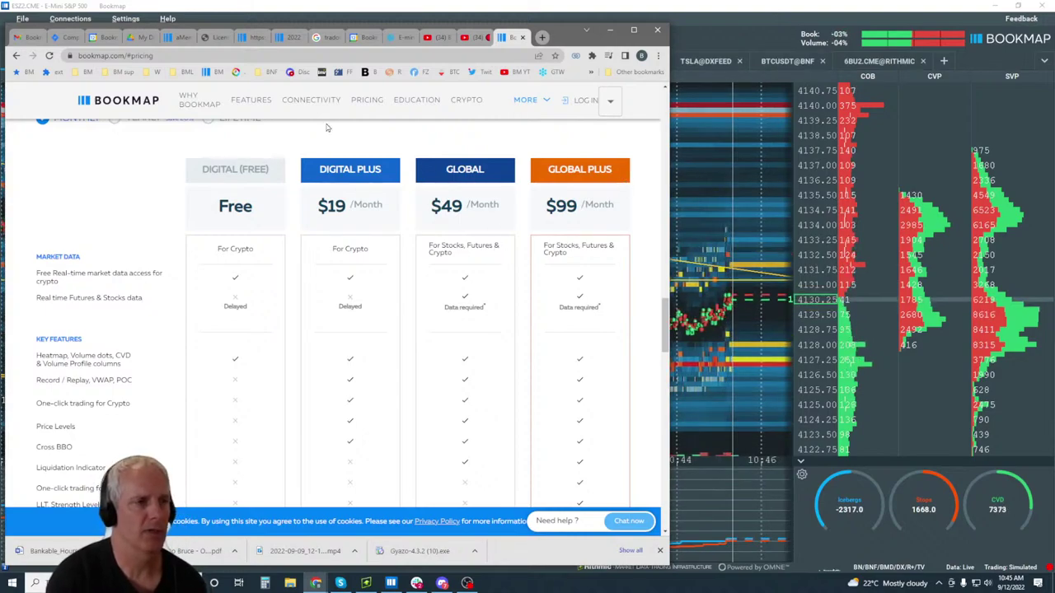
Review the website's connectivity section for the supported futures, stocks and crypto data providers and exchanges.
left_click(311, 100)
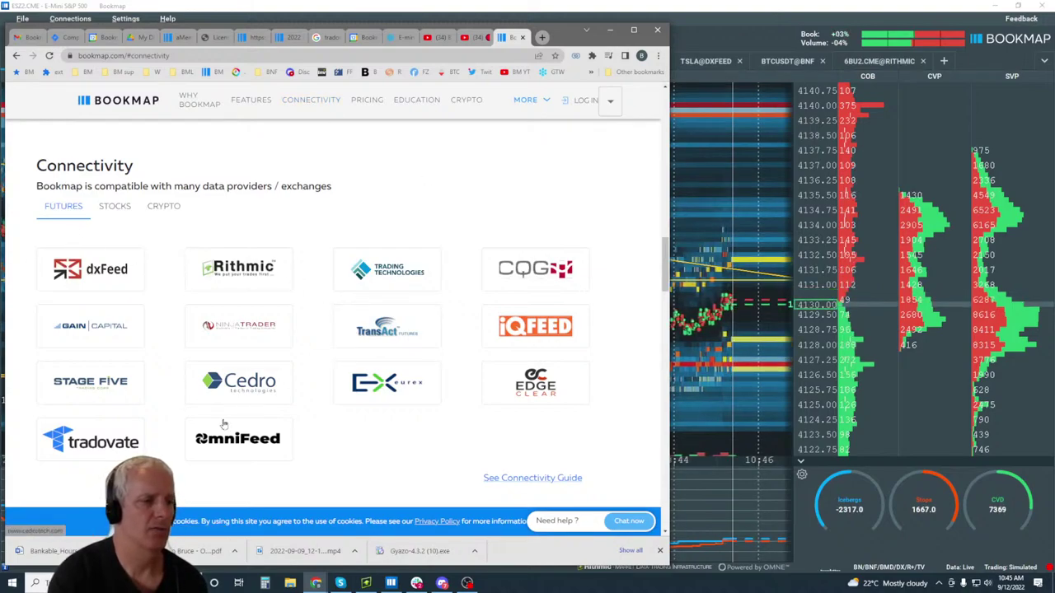
left_click(111, 207)
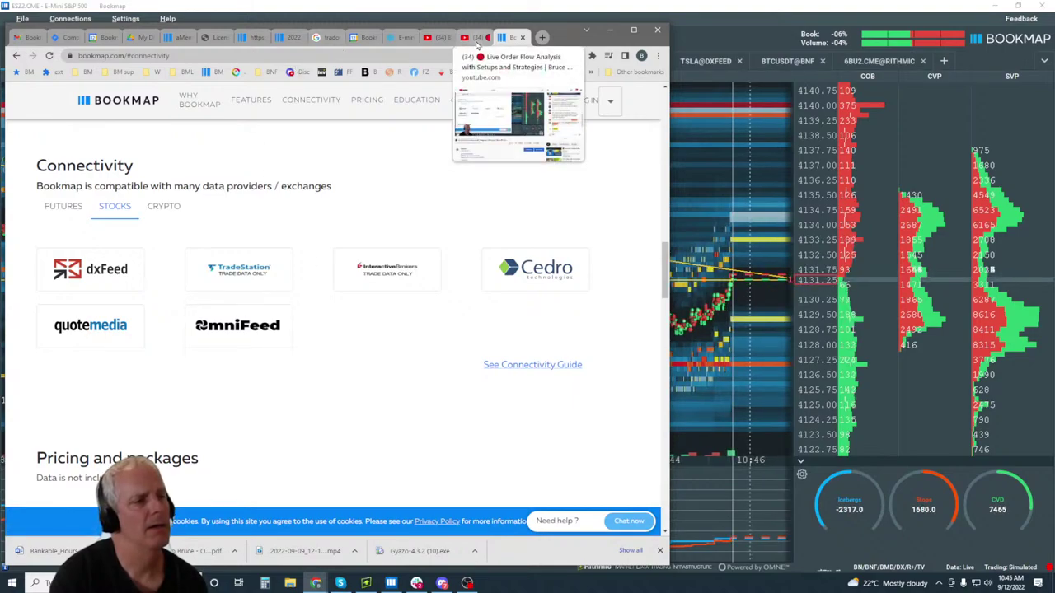
left_click(169, 207)
scroll(321, 214, "down", 2)
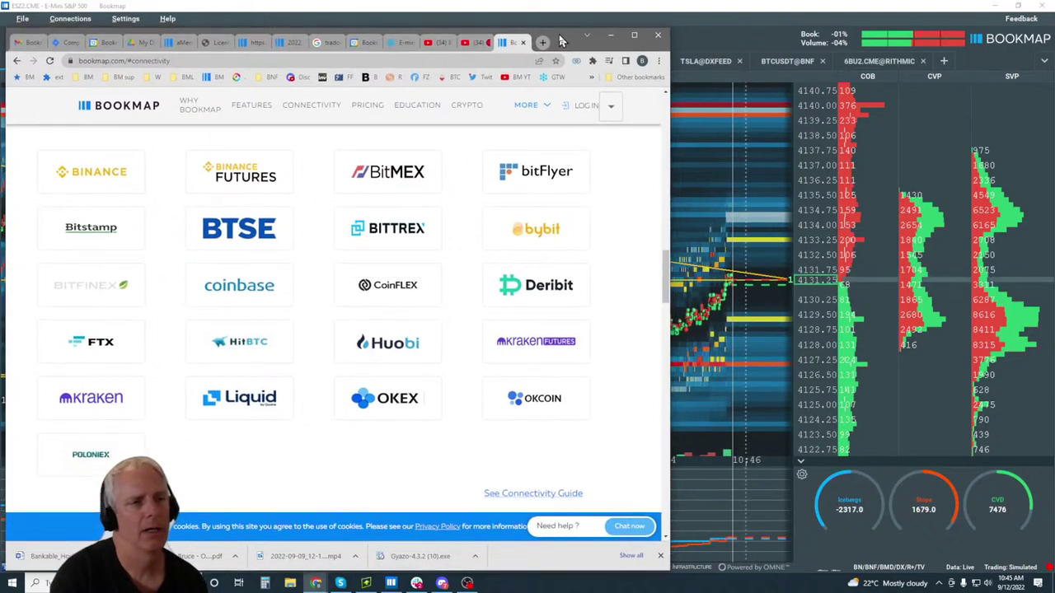
Switch back to the Bookmap platform and examine ESZ2 price against the descending ray and the thin rectangle at about 4126.5.
left_click(547, 7)
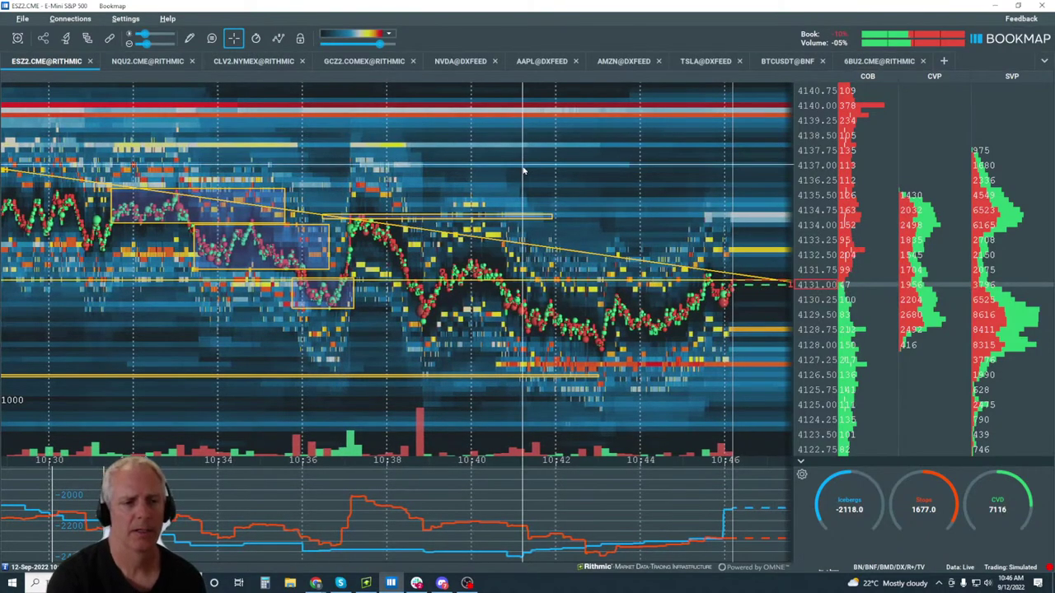
scroll(553, 165, "down", 3)
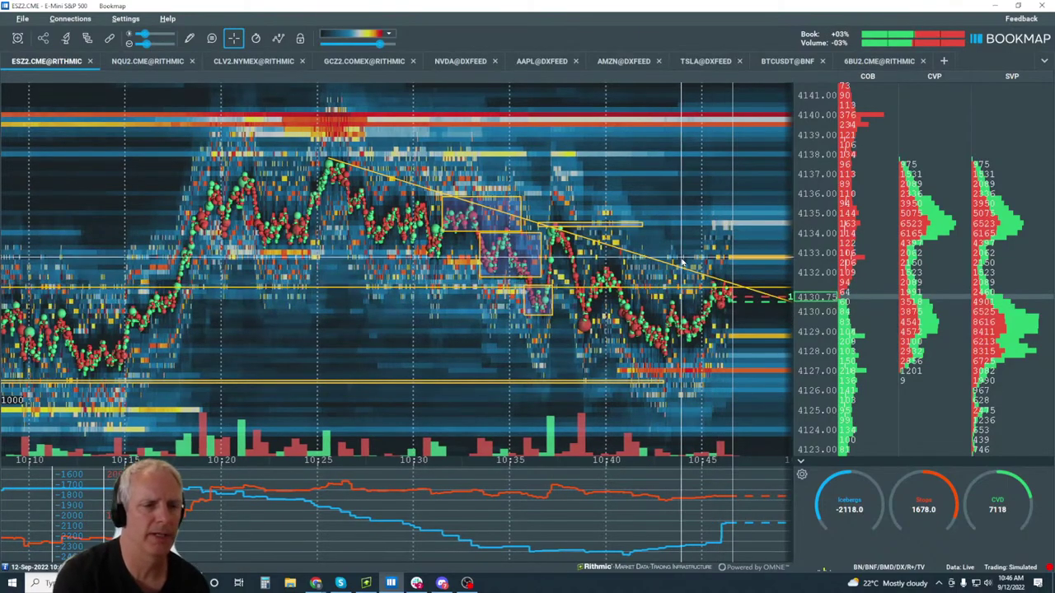
scroll(719, 255, "up", 4)
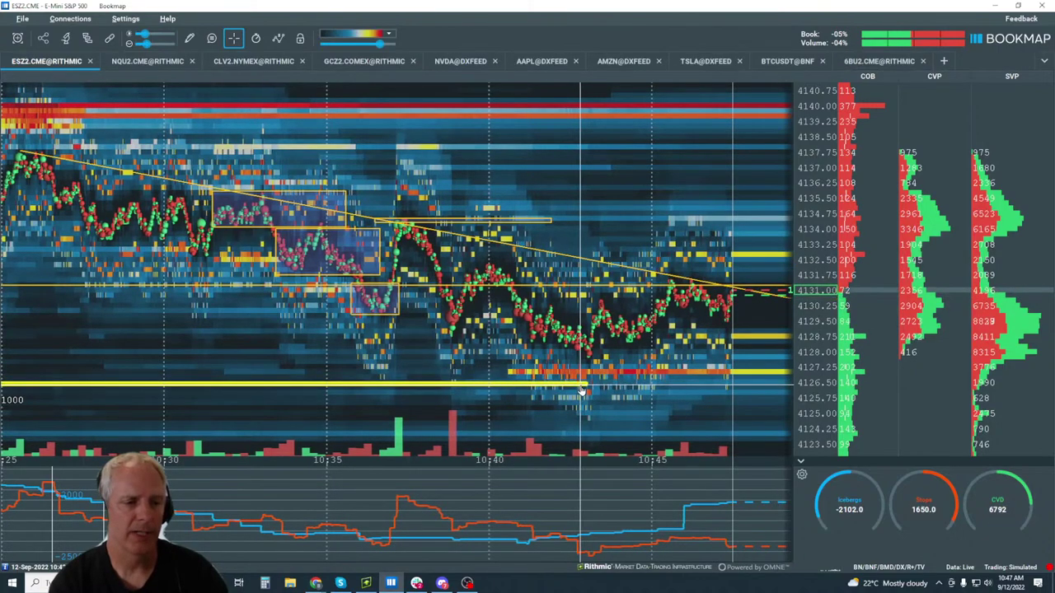
Examine the ESZ2 heatmap from the 08:30 session up to live price, comparing price action with the descending trend line and liquidity levels.
left_click_drag(581, 389, 584, 377)
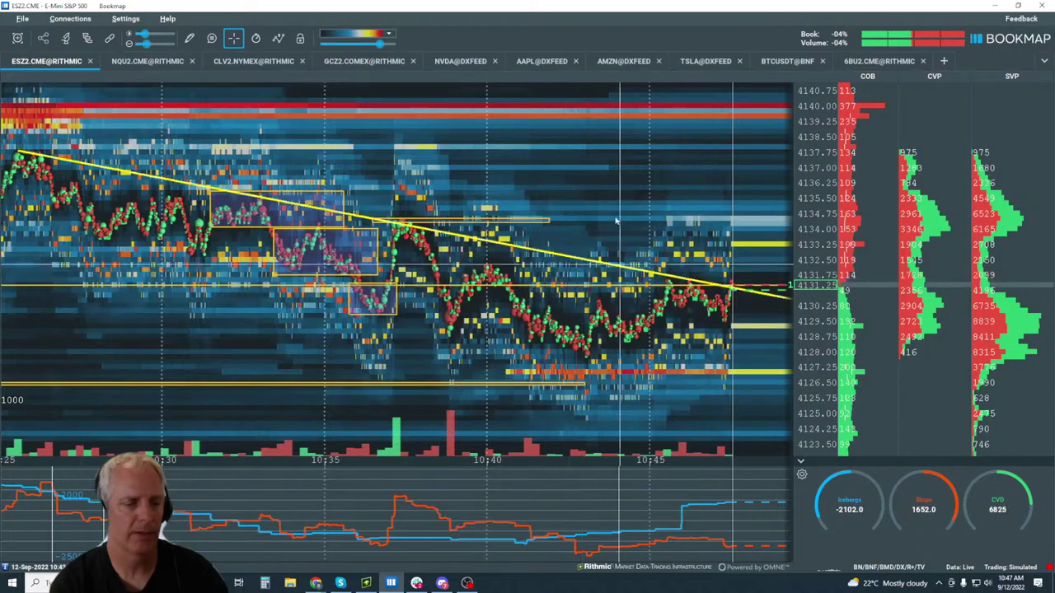
scroll(607, 198, "down", 4)
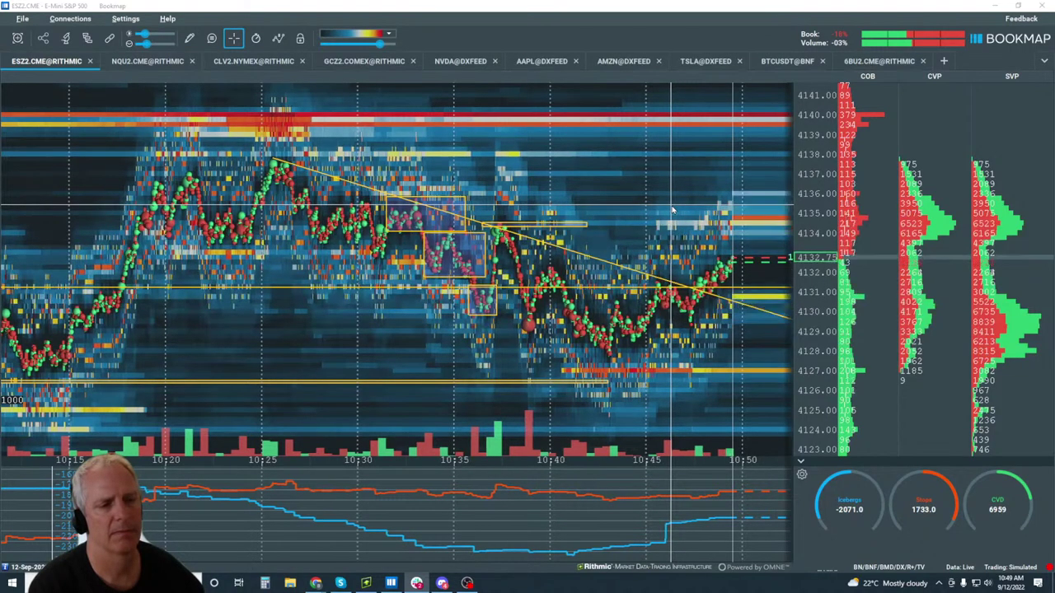
scroll(672, 210, "down", 5)
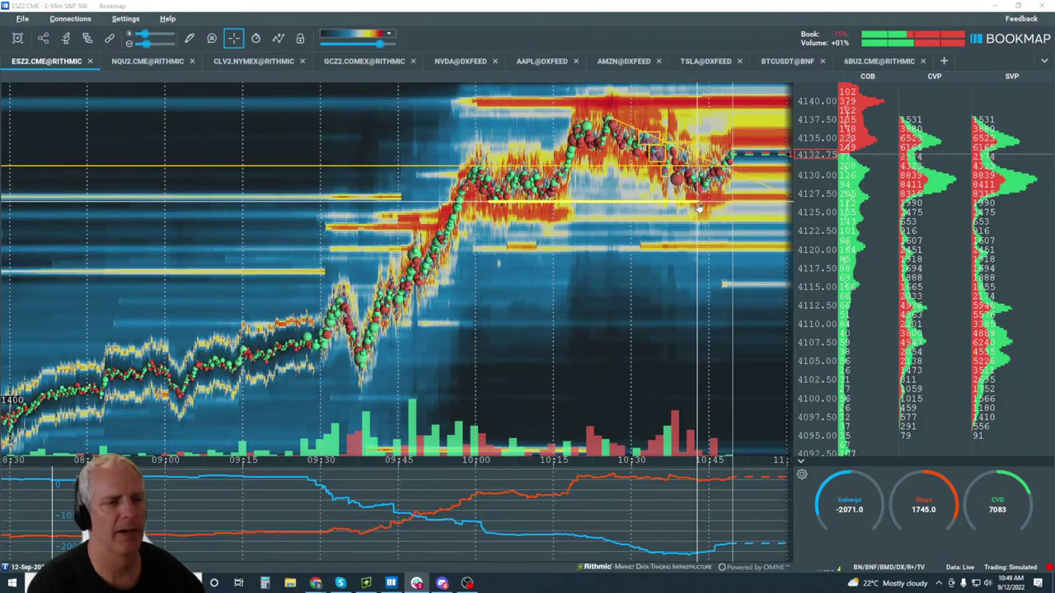
scroll(697, 205, "up", 5)
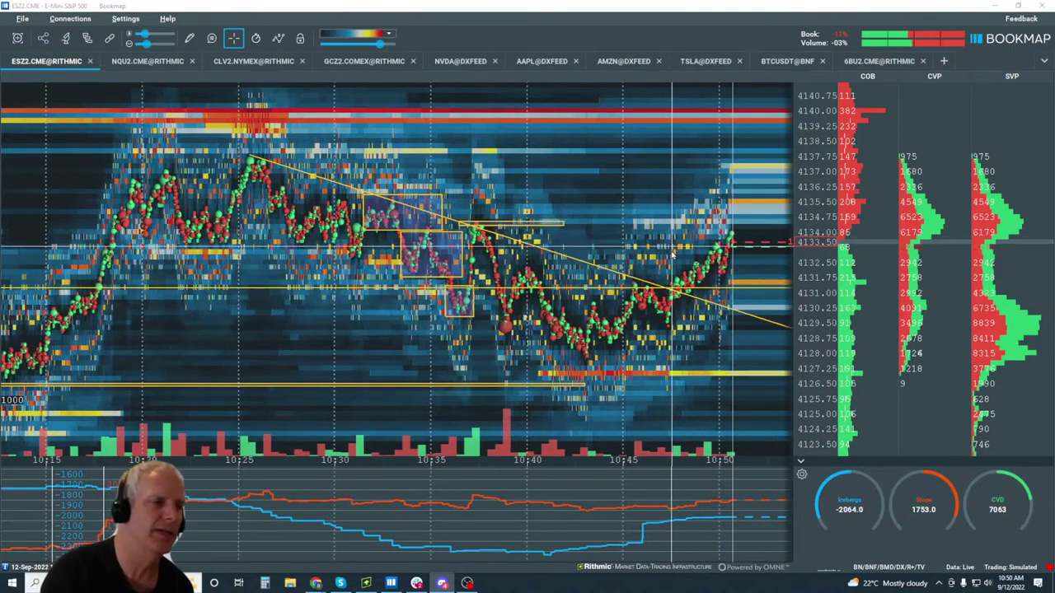
scroll(698, 236, "down", 3)
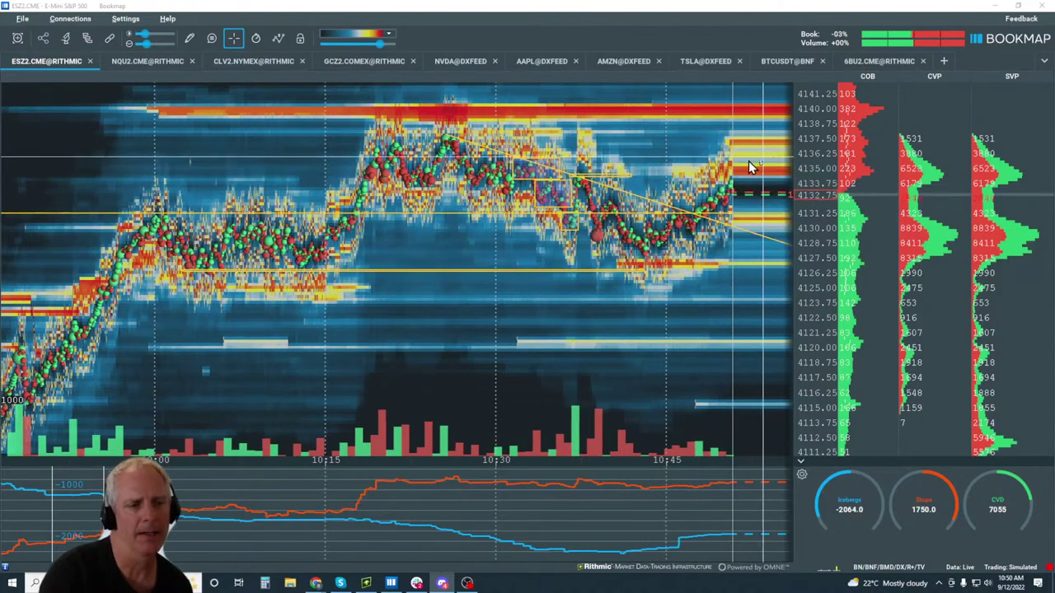
scroll(751, 173, "up", 3)
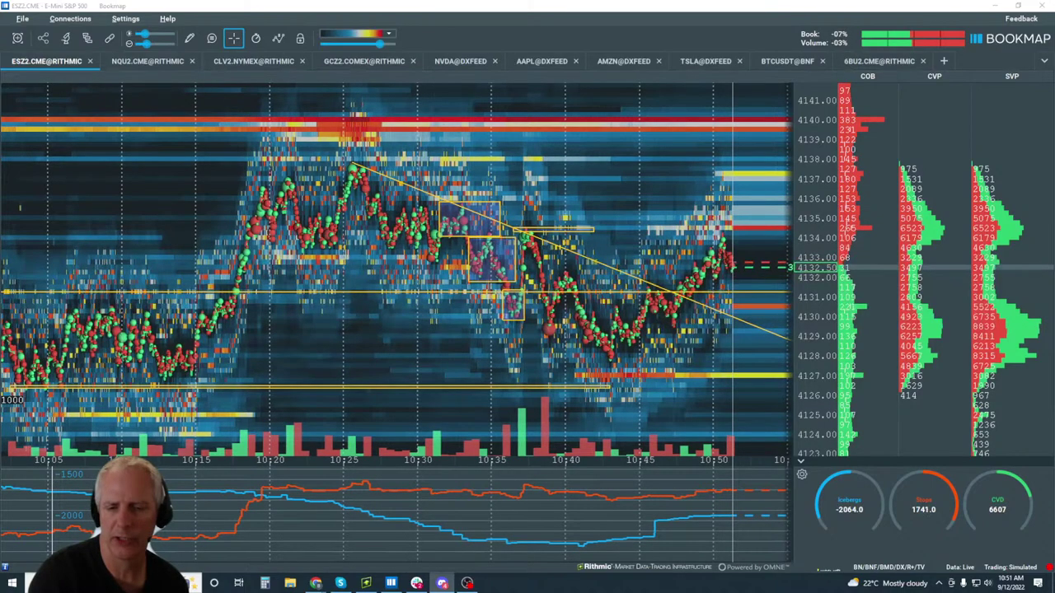
key("alt+Tab")
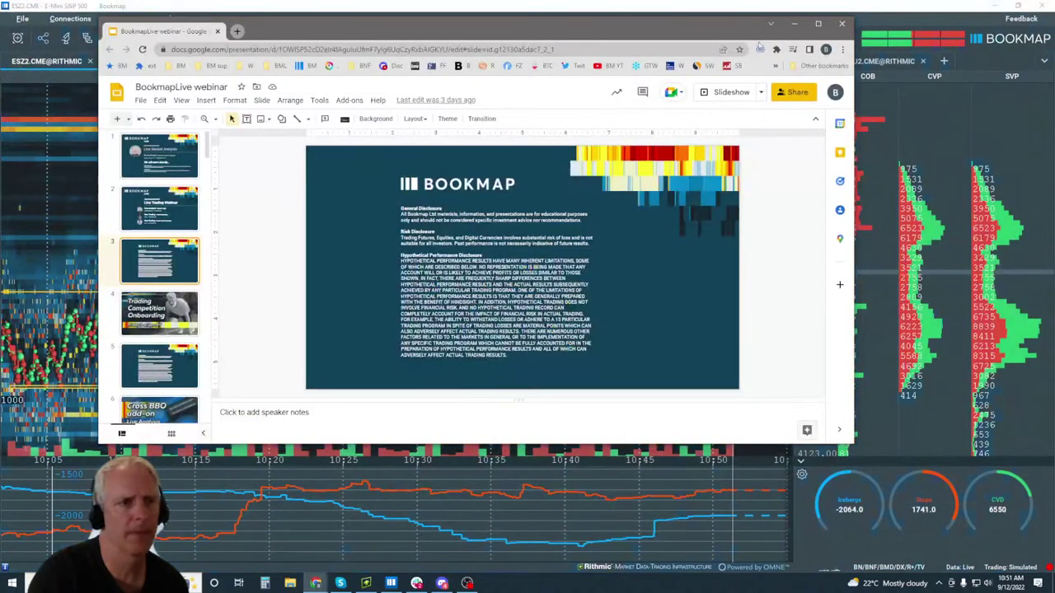
left_click(770, 23)
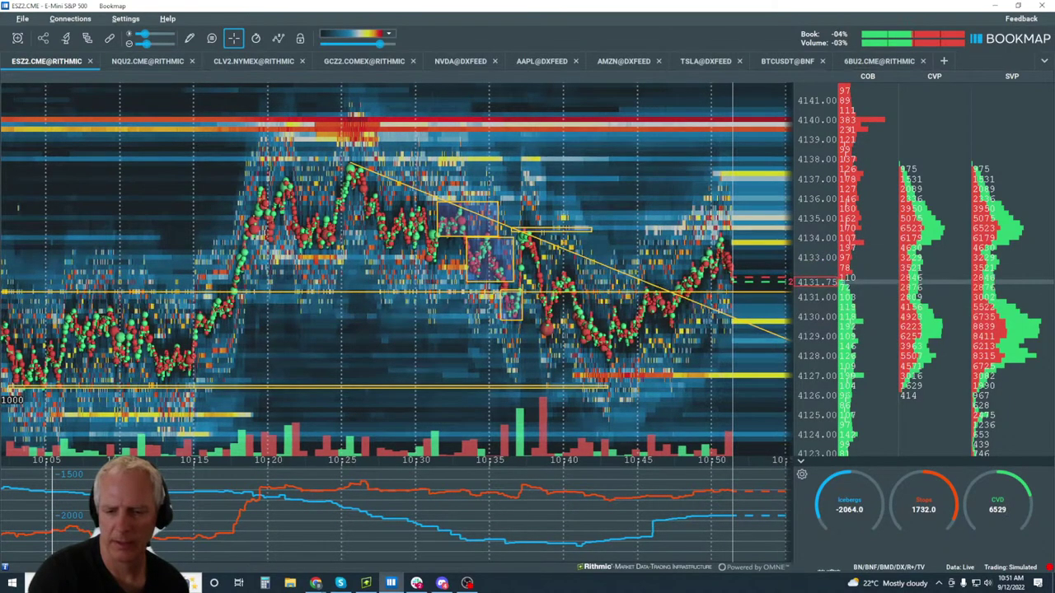
key("alt+Tab")
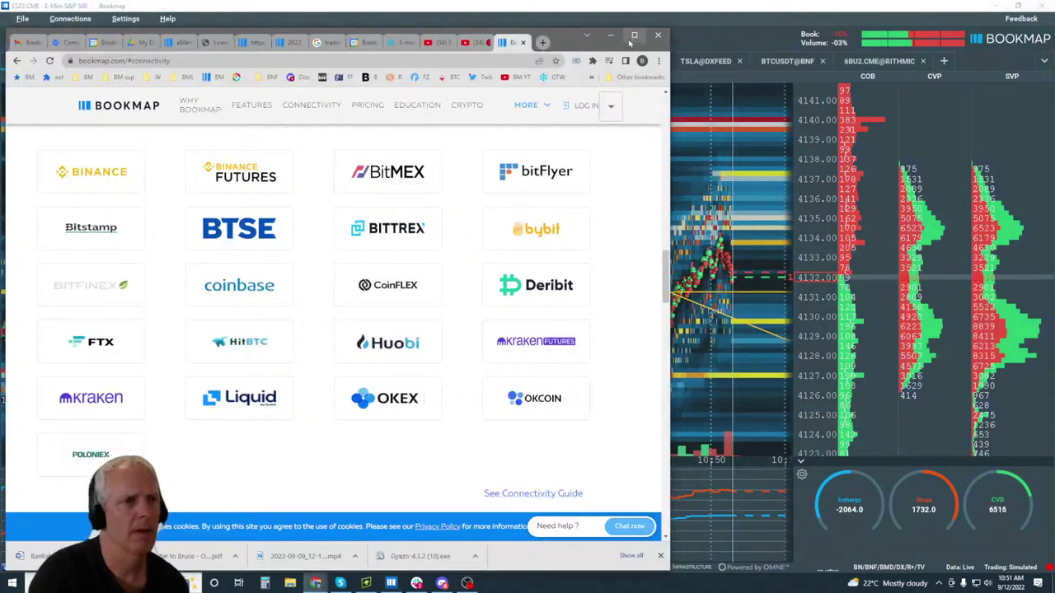
key("alt+Tab")
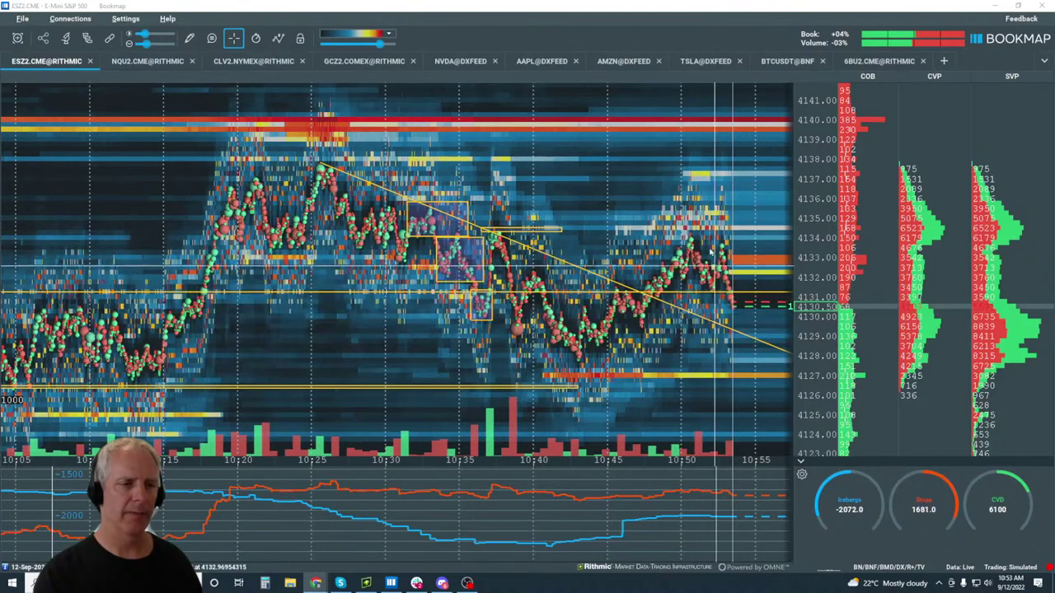
Clear all existing drawings from the ESZ2 chart.
scroll(695, 256, "up", 4)
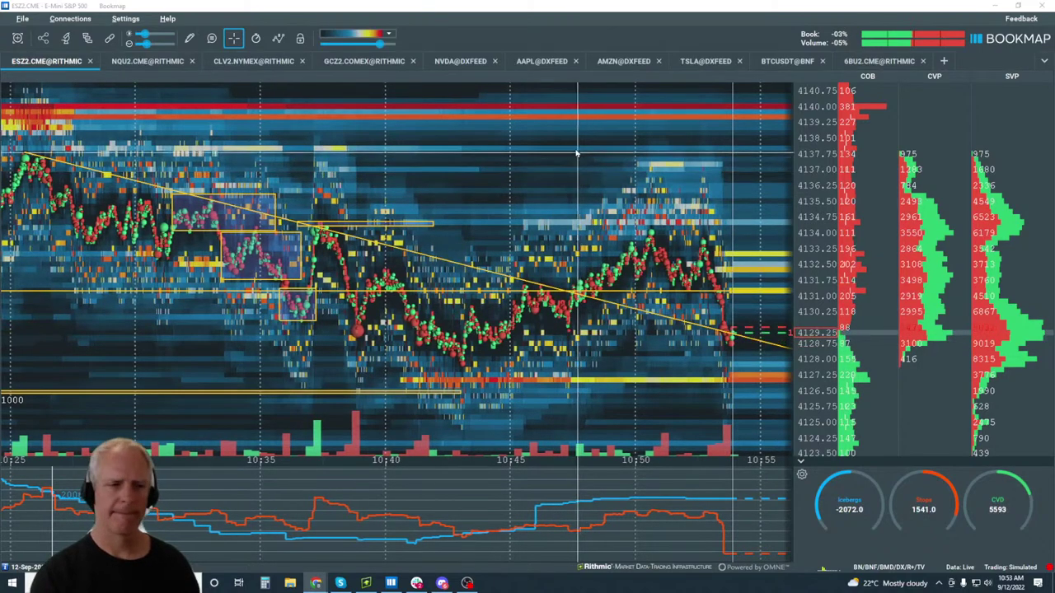
scroll(574, 152, "down", 2)
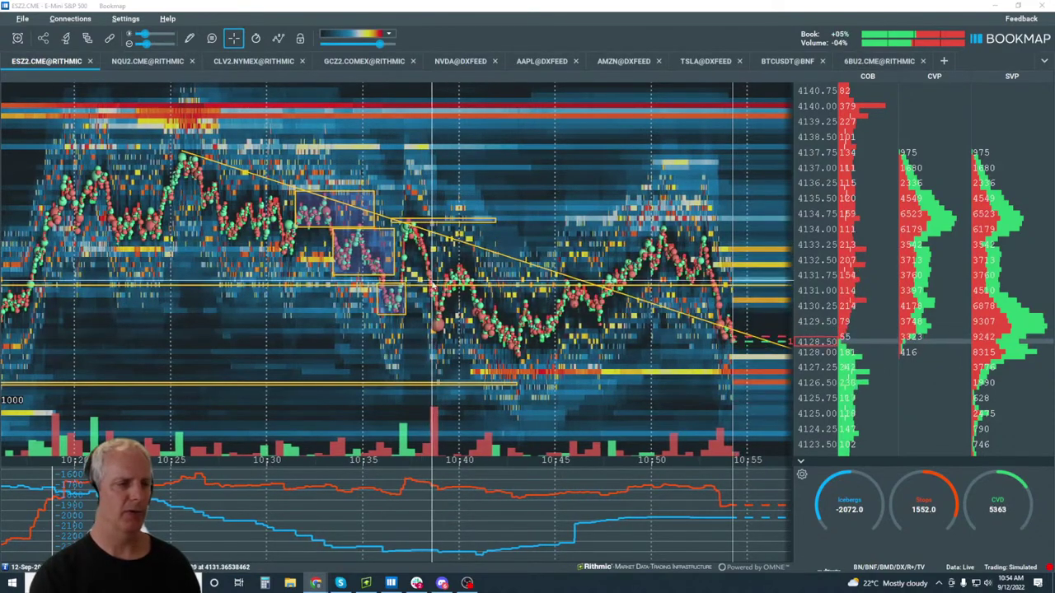
left_click(190, 38)
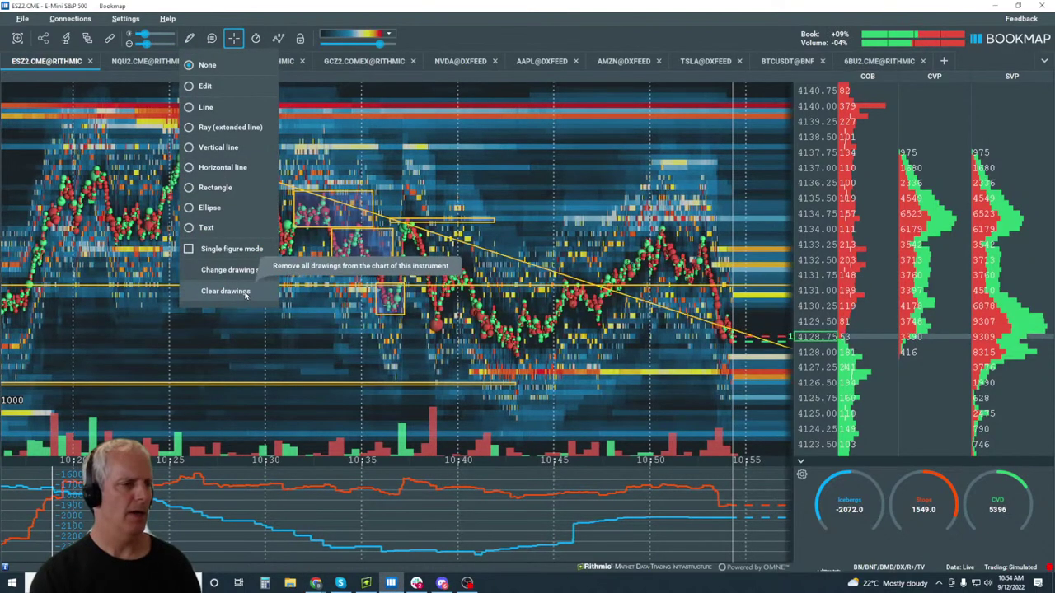
left_click(250, 294)
left_click(584, 339)
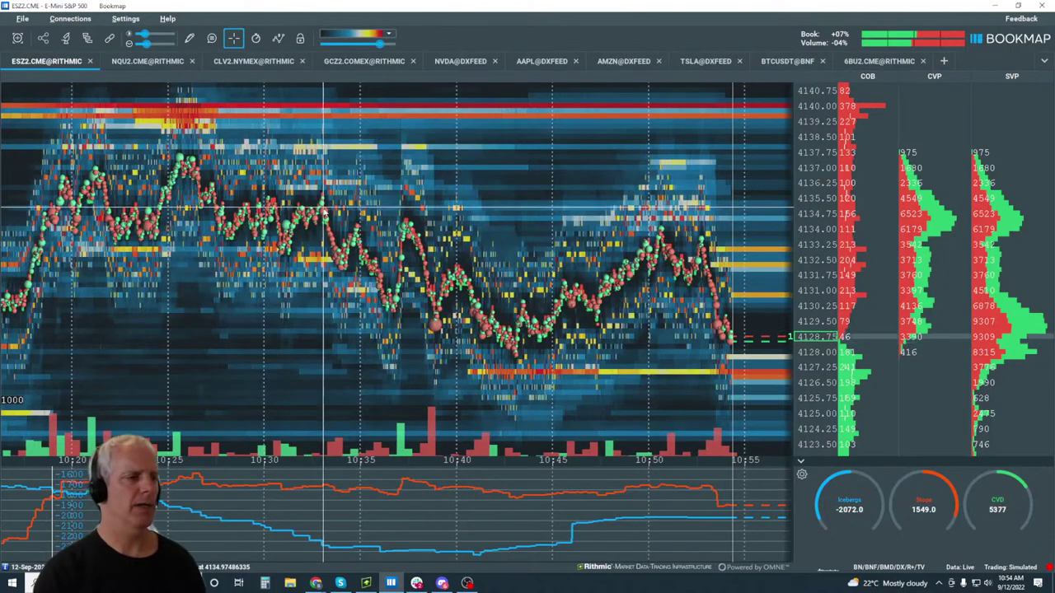
Draw a thin rectangle along about 4134.75 from 10:32 to 10:46, plus boxes over the three declines between 10:33 and 10:43.
scroll(260, 361, "left", 5)
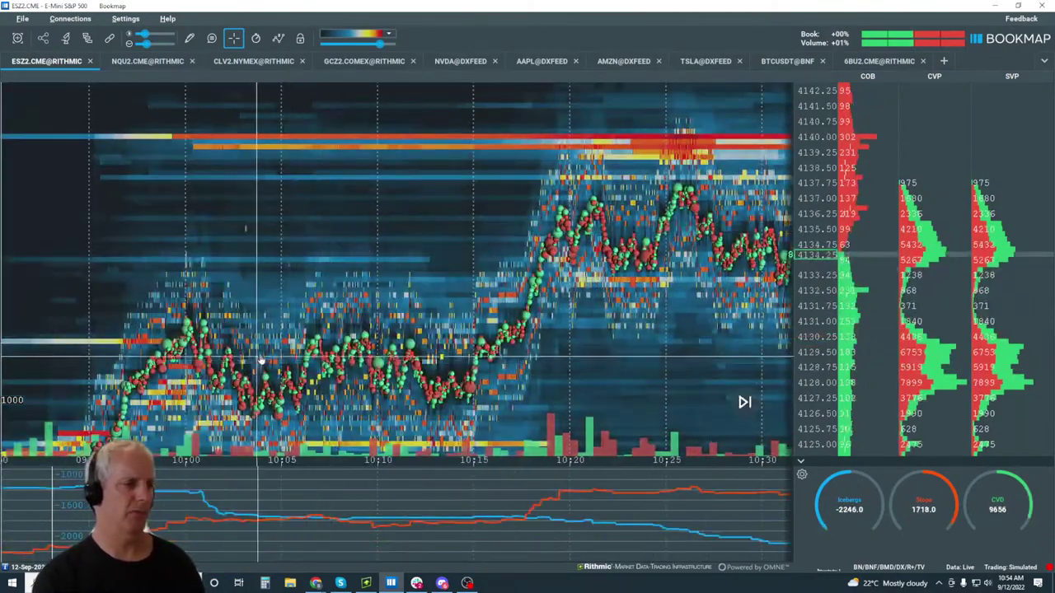
left_click_drag(260, 361, 332, 288)
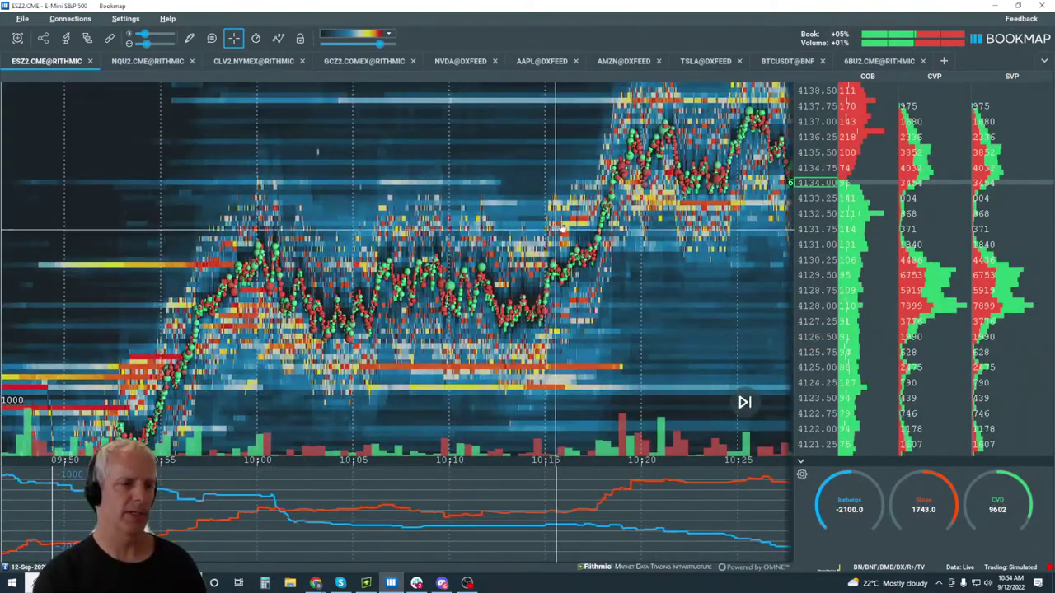
left_click_drag(557, 231, 430, 173)
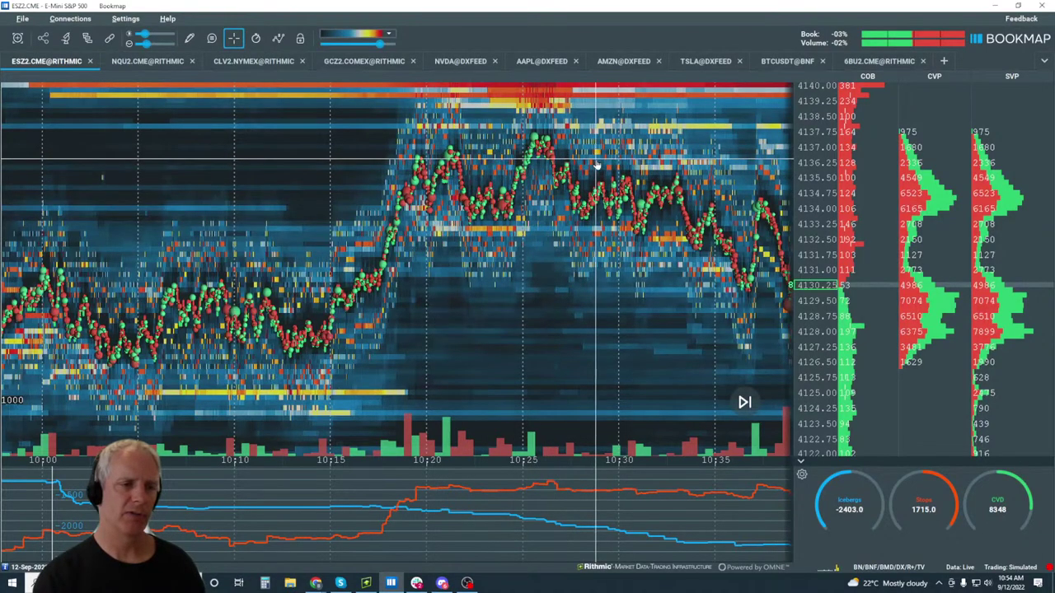
scroll(598, 177, "right", 2)
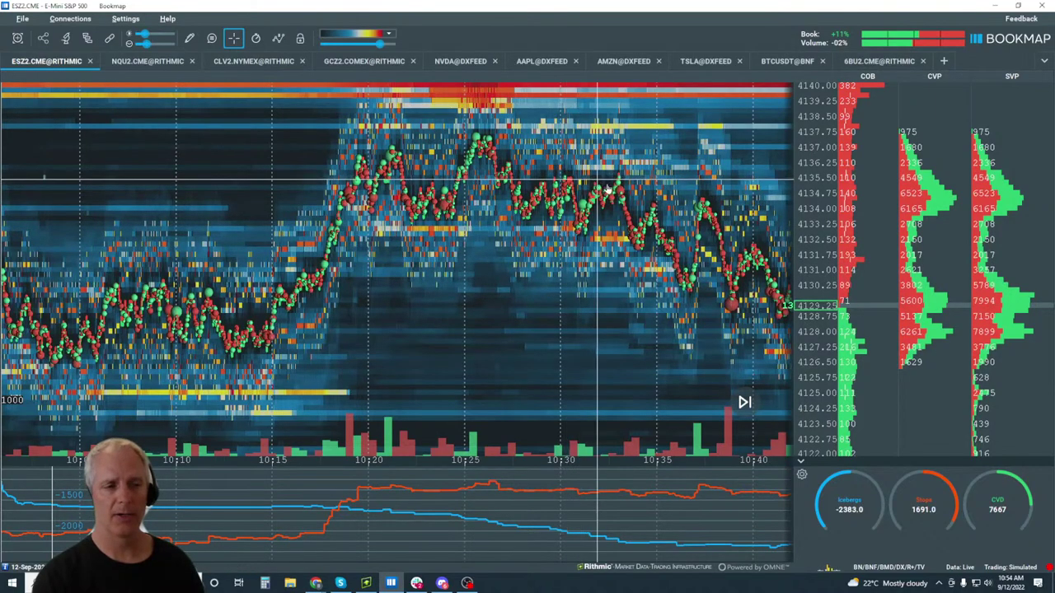
left_click_drag(642, 247, 542, 134)
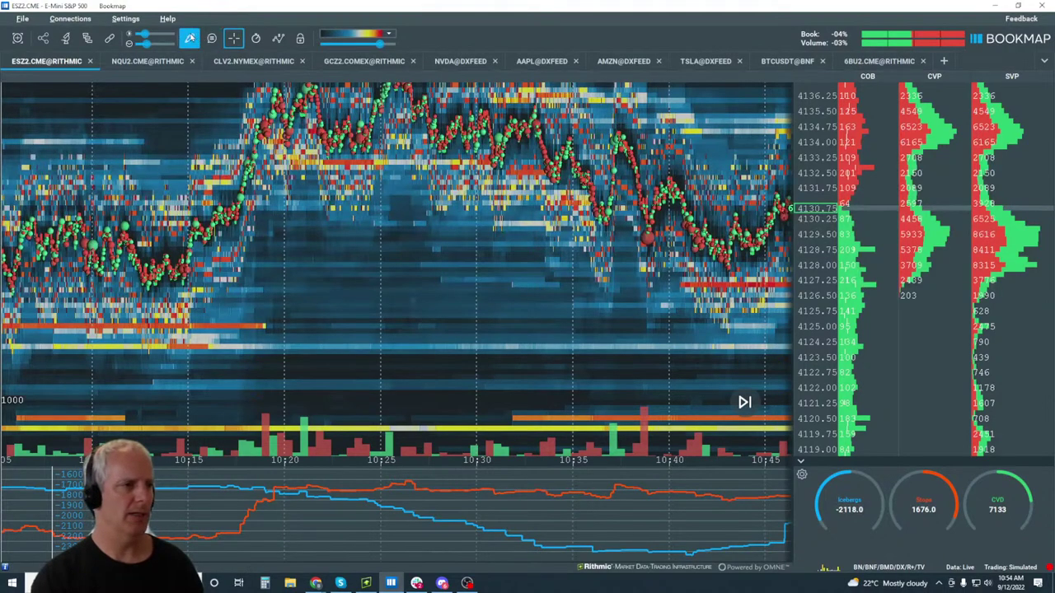
left_click(190, 38)
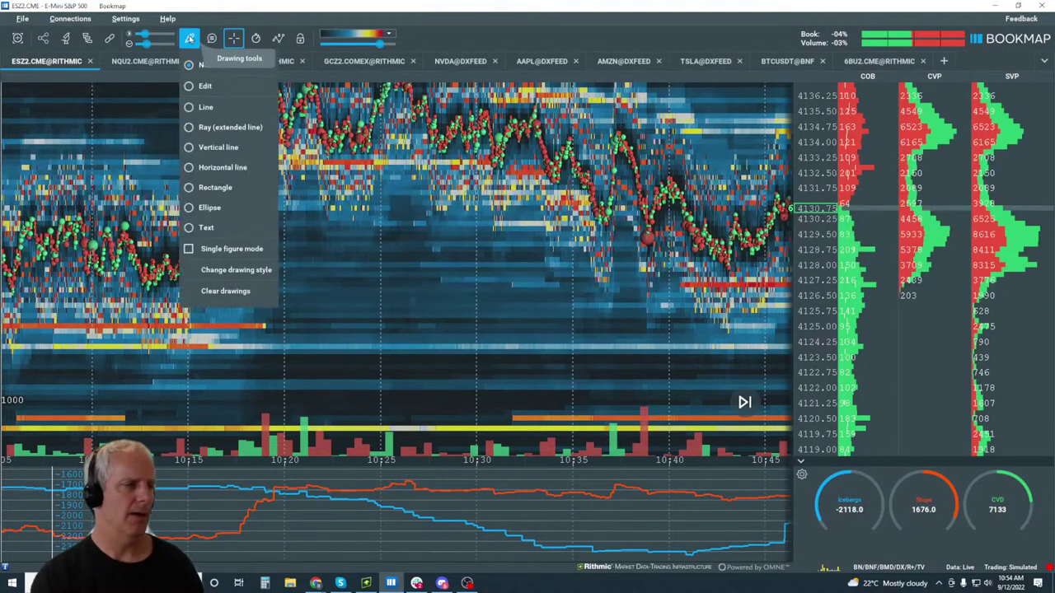
left_click(234, 191)
left_click_drag(534, 125, 559, 184)
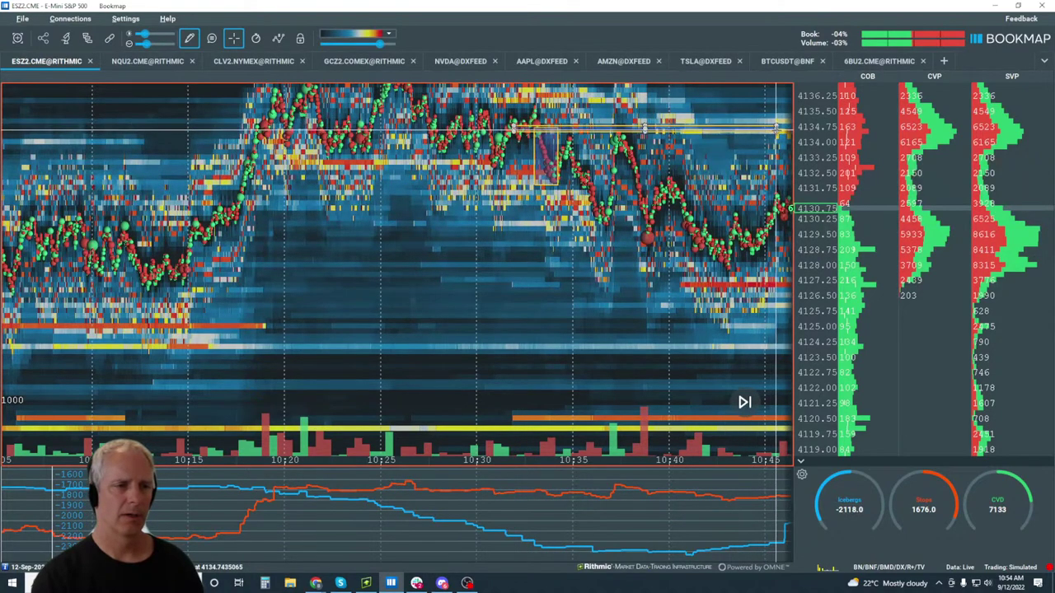
mouse_move(628, 149)
left_mouse_down()
mouse_move(650, 244)
mouse_move(730, 265)
left_mouse_up()
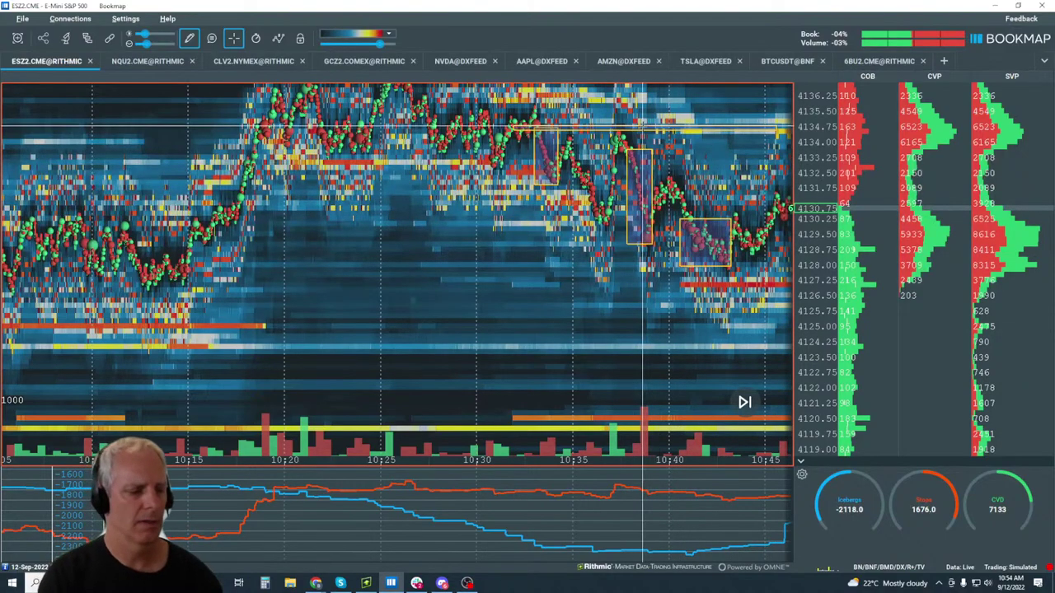
Draw a thin rectangle along about 4133.75 from 10:38 to 10:56 and a box over the 10:53 to 10:55 decline.
mouse_move(642, 208)
left_mouse_down()
mouse_move(371, 210)
mouse_move(418, 211)
left_mouse_up()
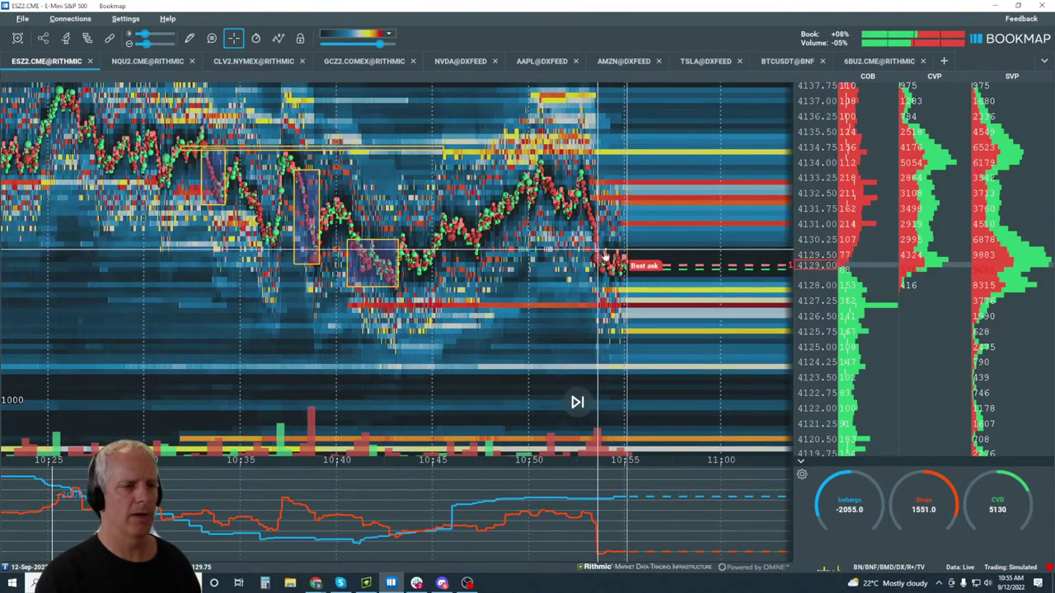
left_click(188, 38)
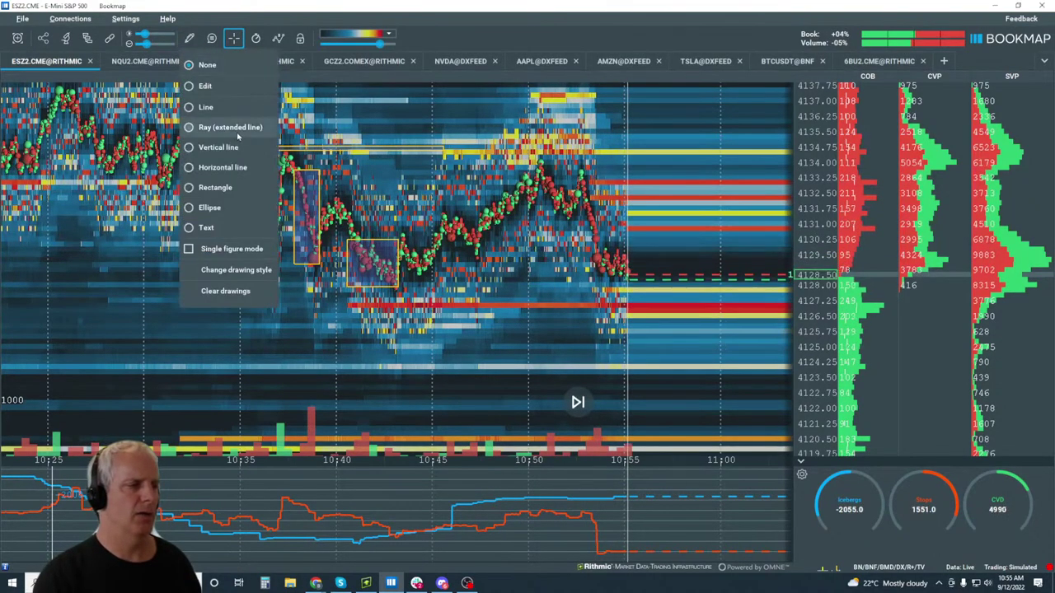
left_click(243, 189)
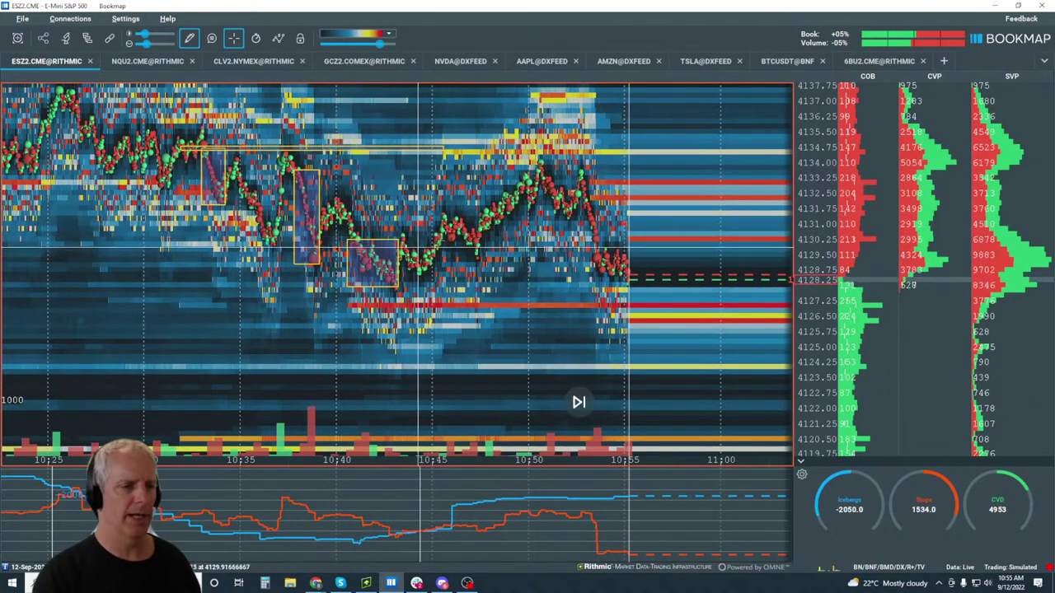
left_click_drag(294, 167, 642, 167)
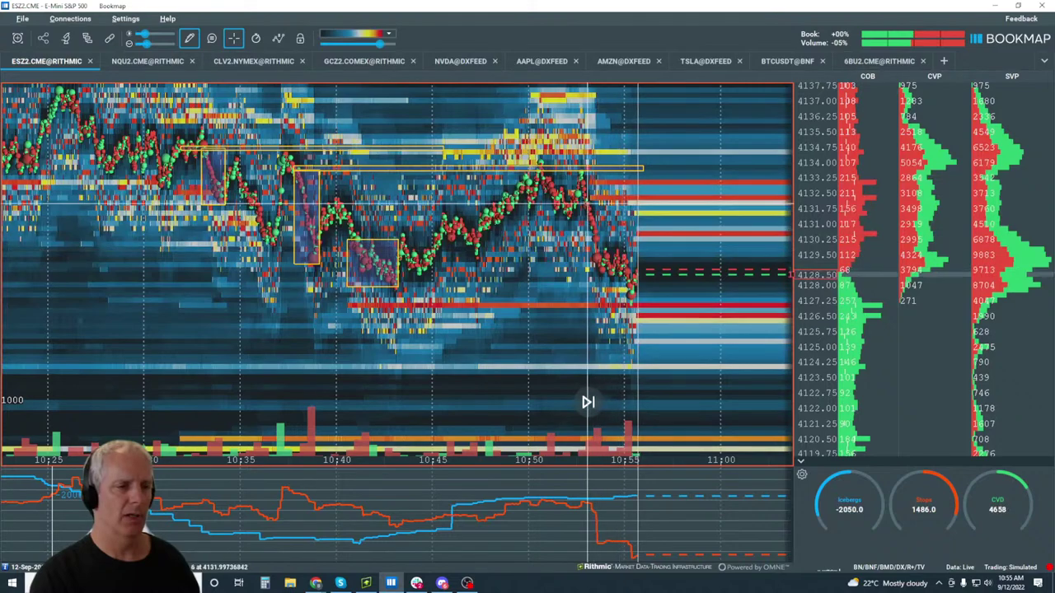
left_click_drag(584, 193, 631, 292)
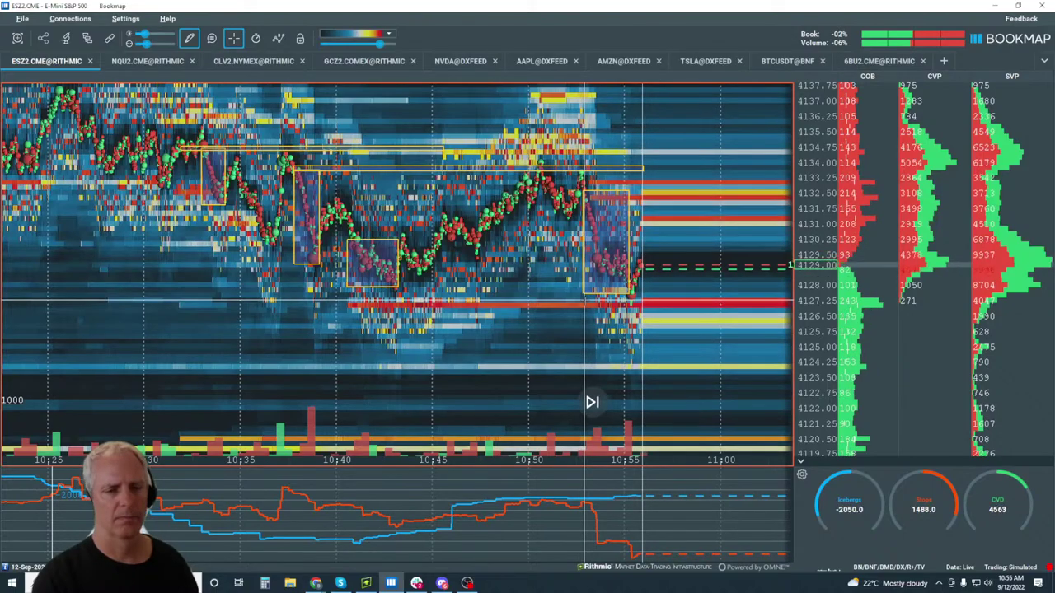
Return the chart to live price and examine the marked declines and levels at both wide and close time scales.
scroll(577, 402, "down", 4)
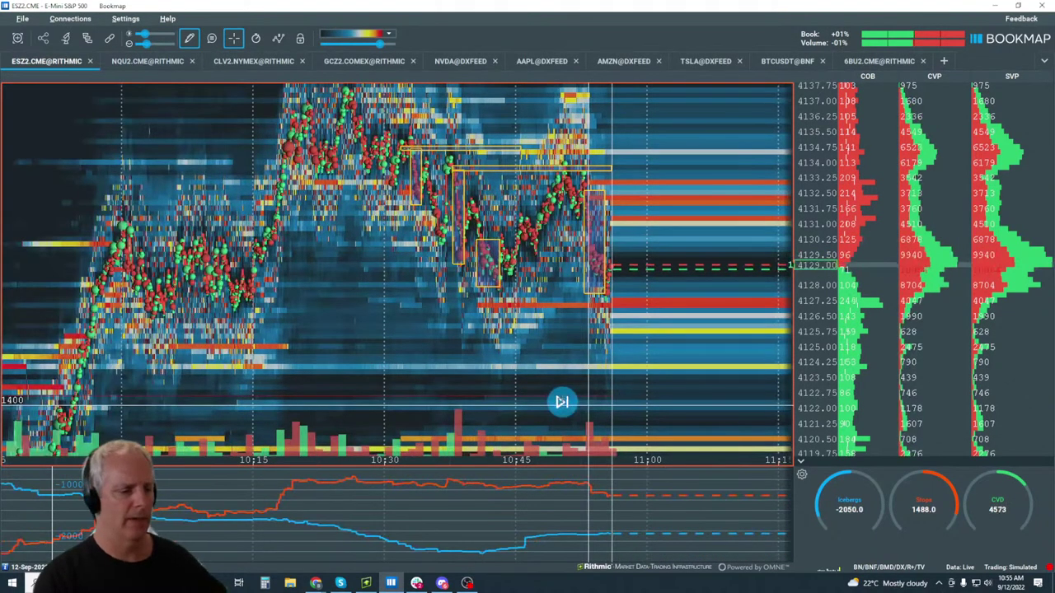
left_click(562, 401)
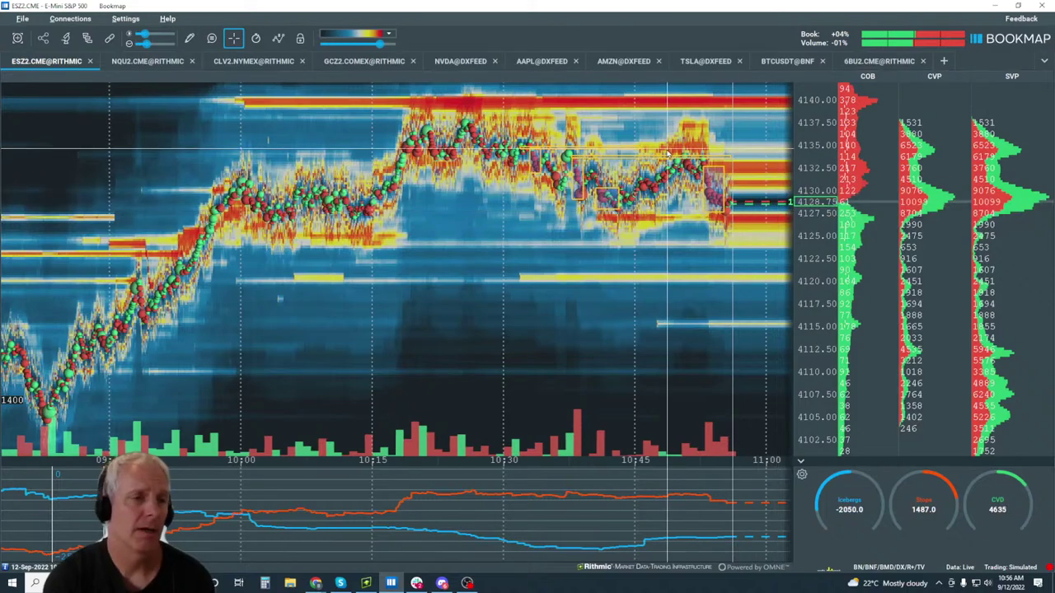
scroll(758, 198, "up", 2)
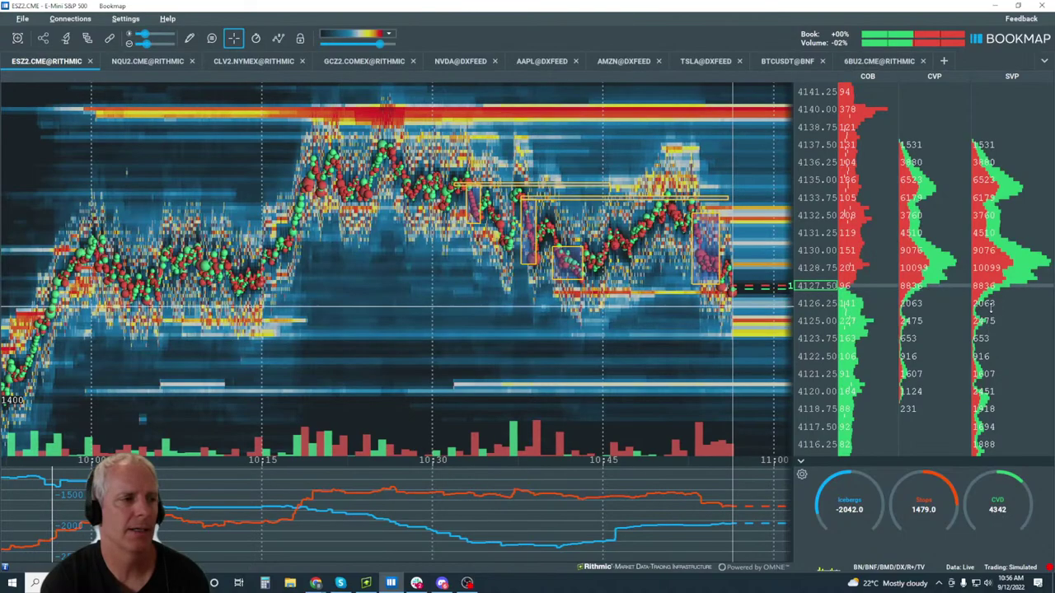
scroll(712, 201, "up", 3)
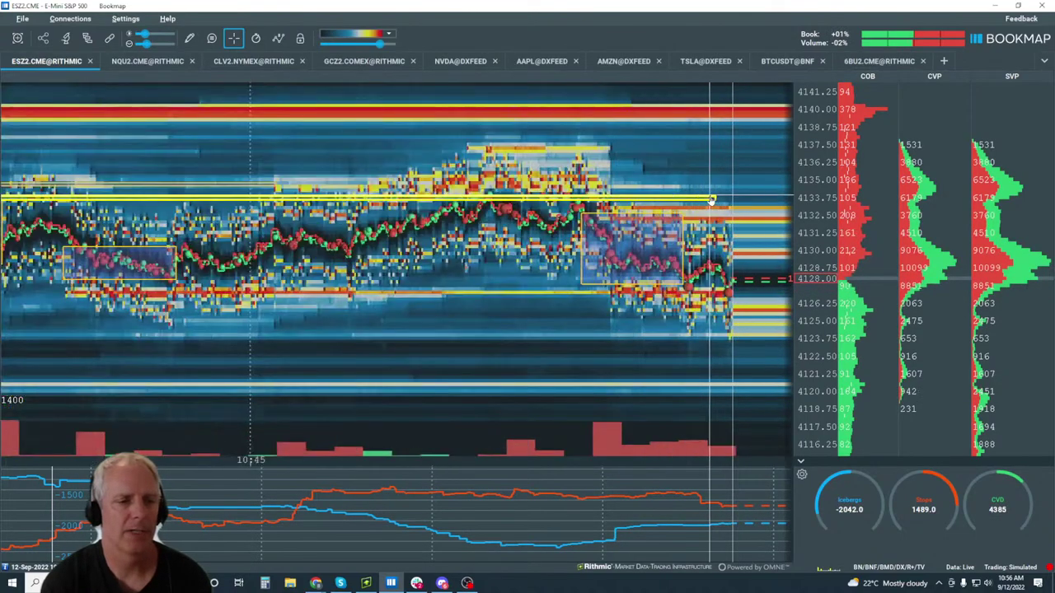
scroll(711, 200, "up", 5)
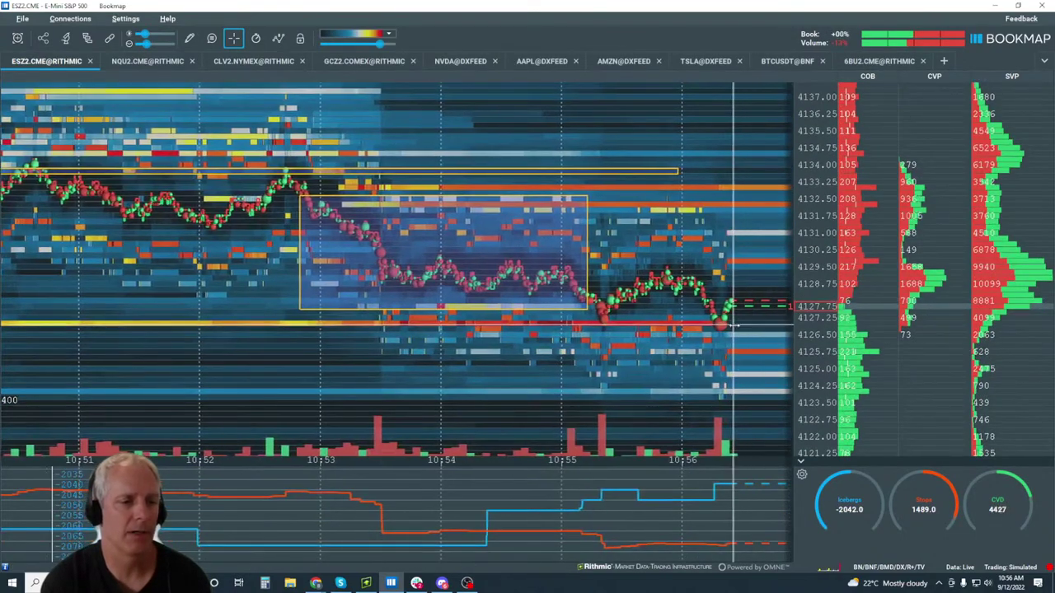
scroll(663, 249, "down", 3)
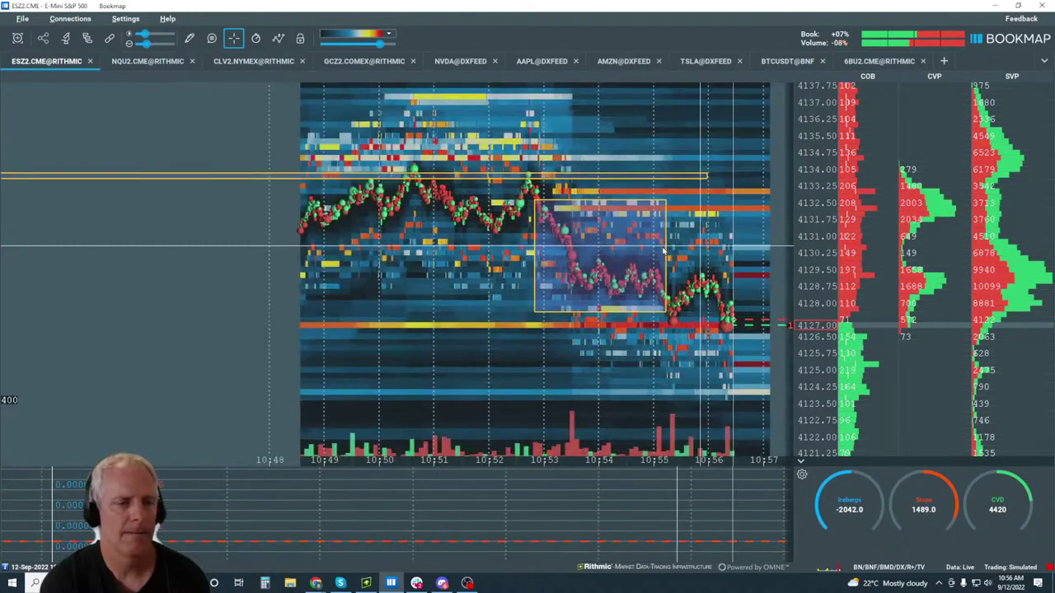
scroll(664, 250, "down", 5)
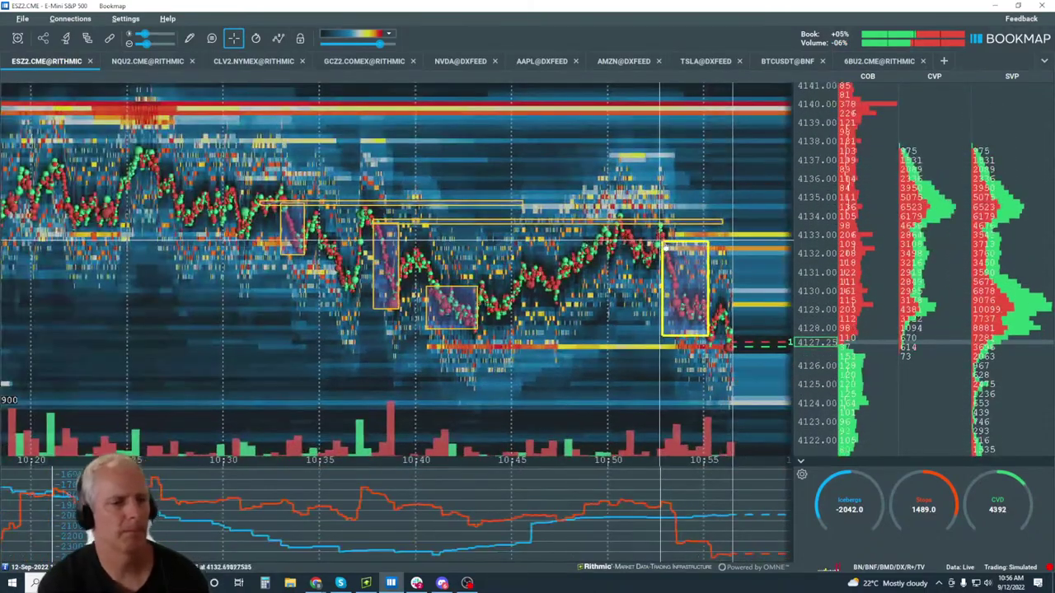
scroll(531, 180, "down", 3)
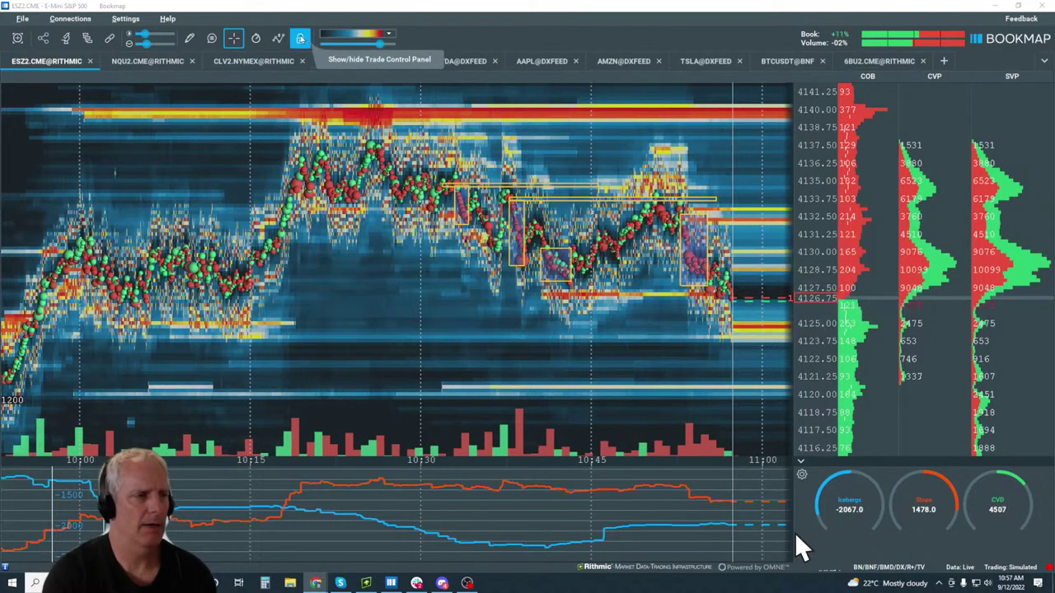
Show the trade control panel and try out the BOTH trading mode and the target instrument choices.
left_click(300, 39)
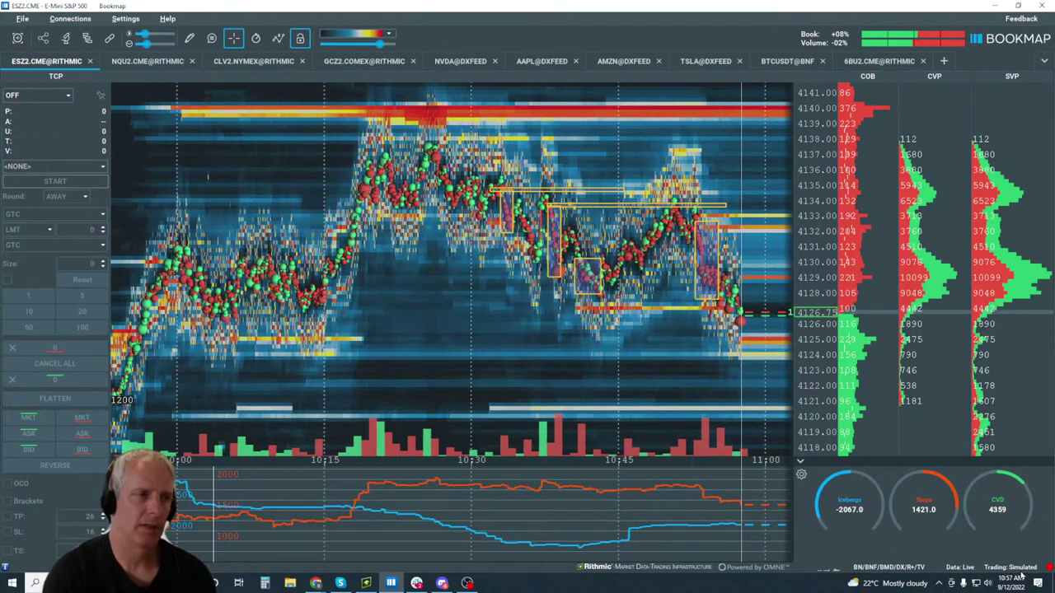
left_click(66, 96)
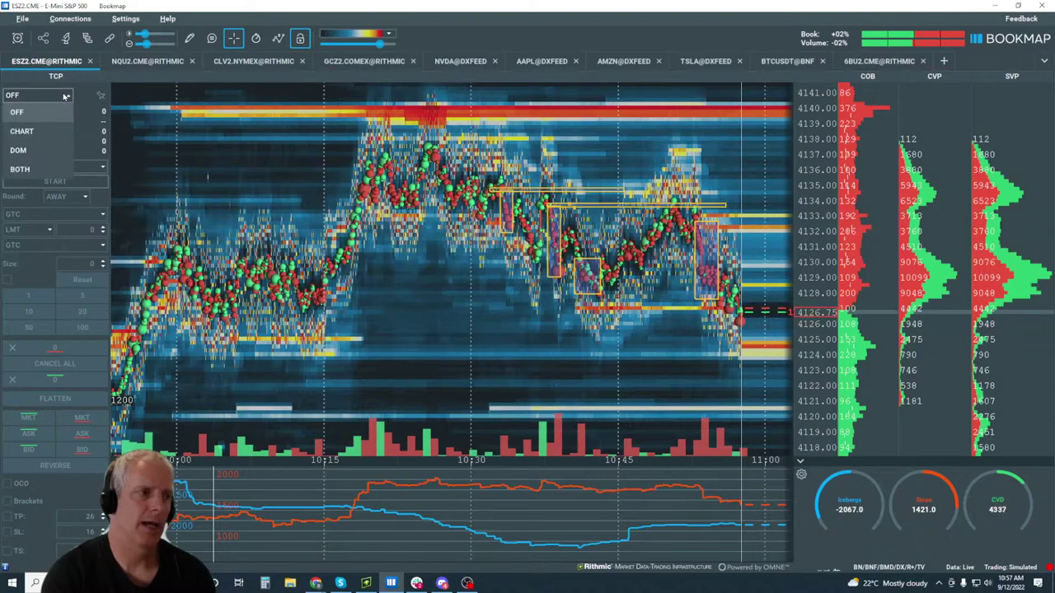
left_click(30, 168)
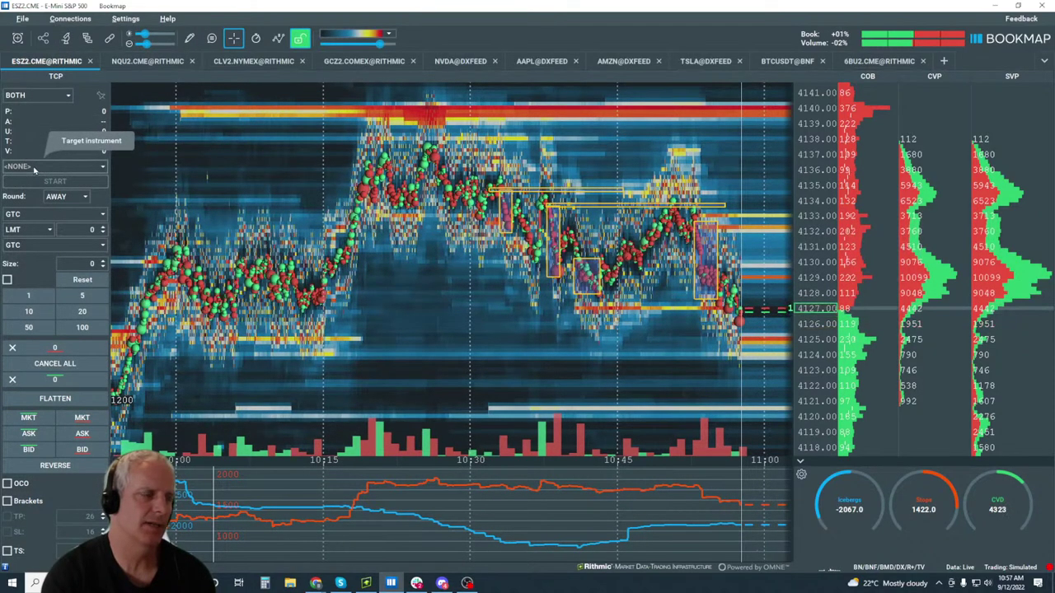
left_click(102, 169)
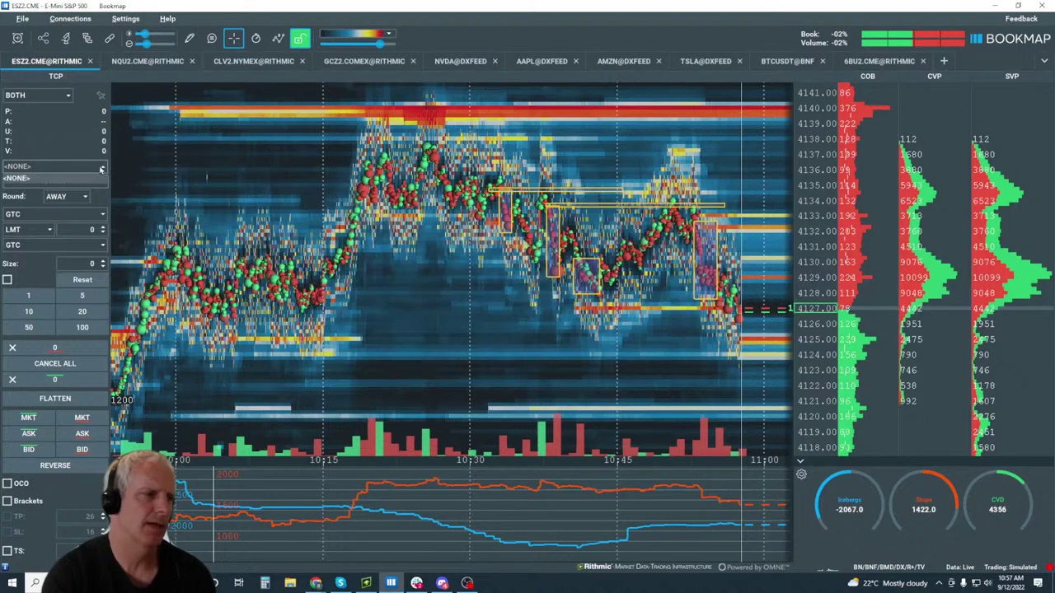
left_click(37, 177)
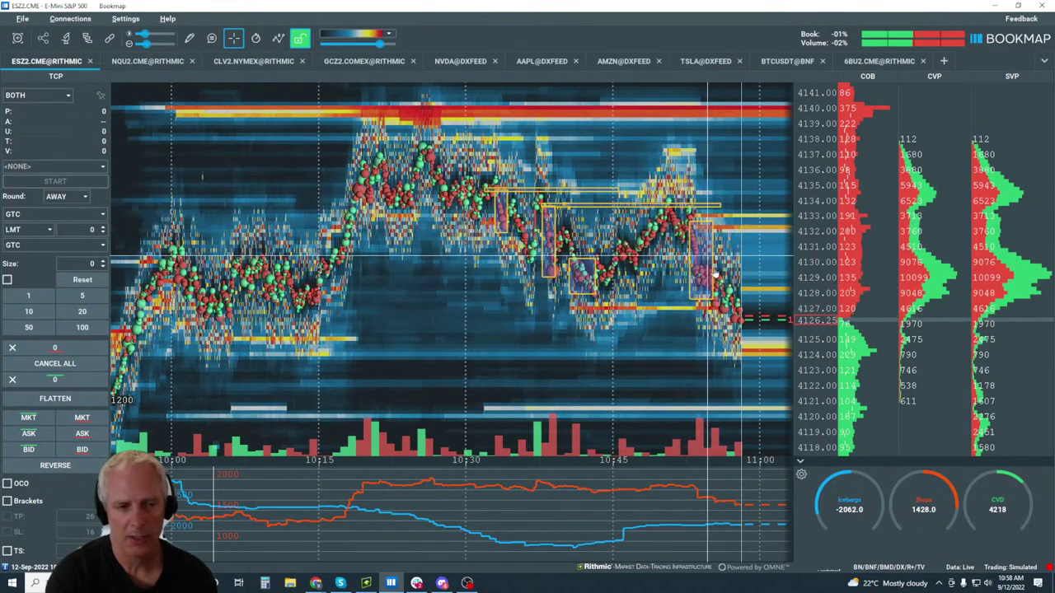
left_click(66, 97)
left_click(33, 171)
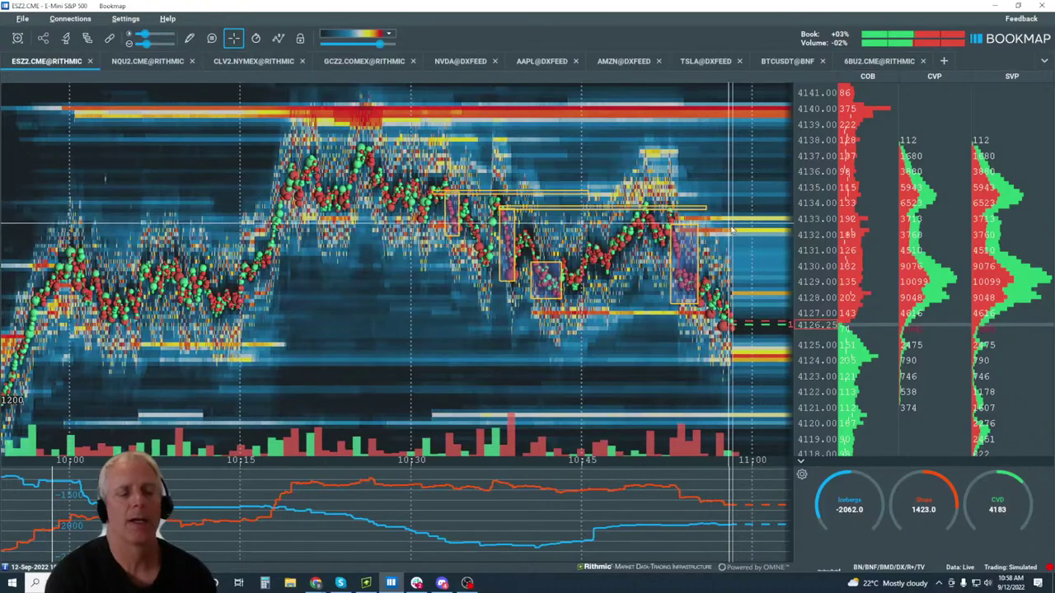
Examine the decline after 10:53 and the surrounding liquidity levels at both close and wide time scales.
scroll(696, 204, "up", 3)
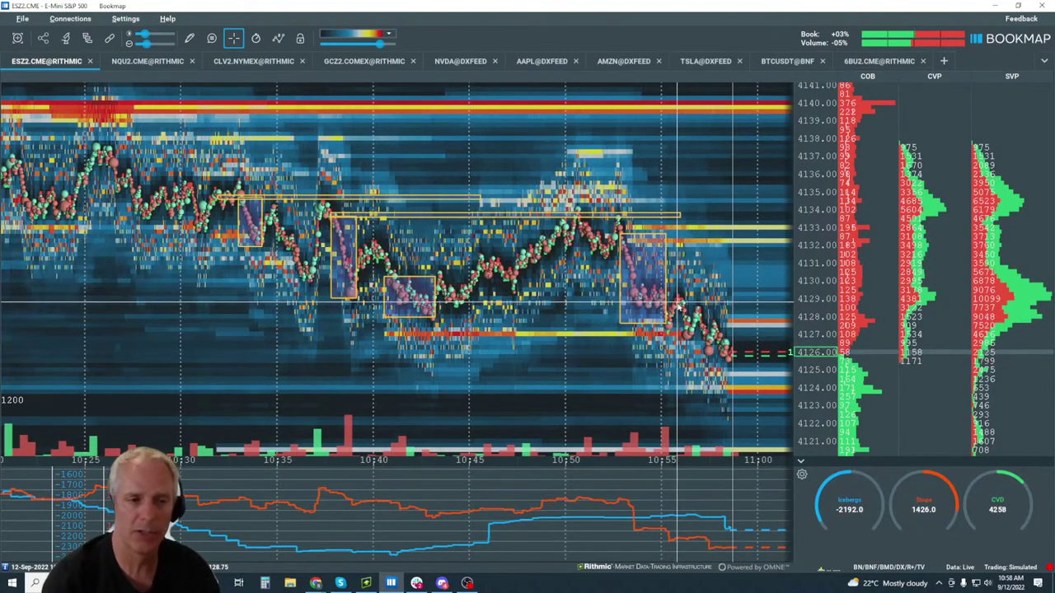
scroll(677, 305, "down", 5)
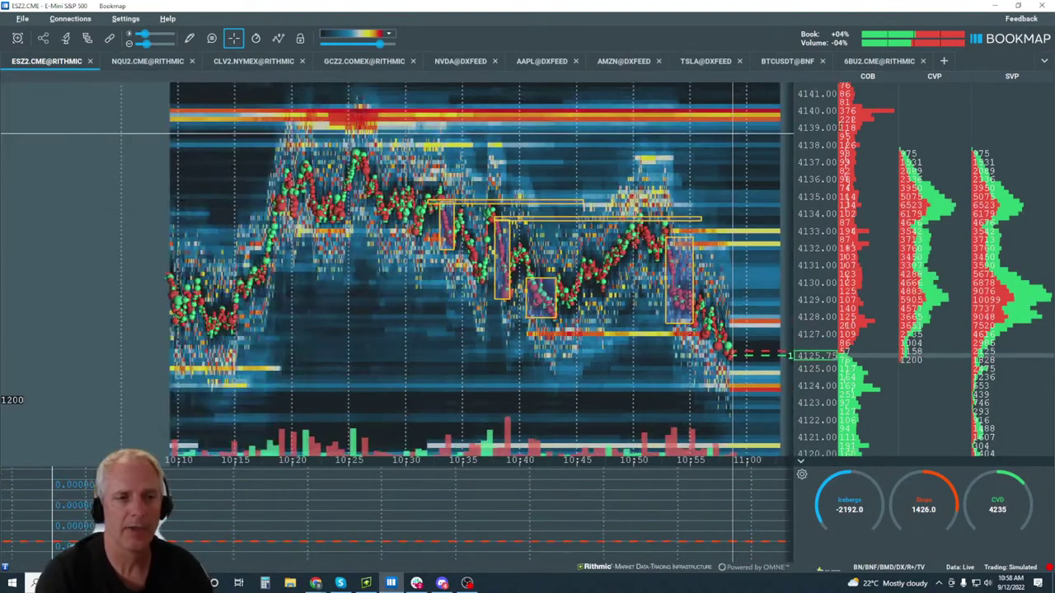
scroll(820, 130, "down", 2)
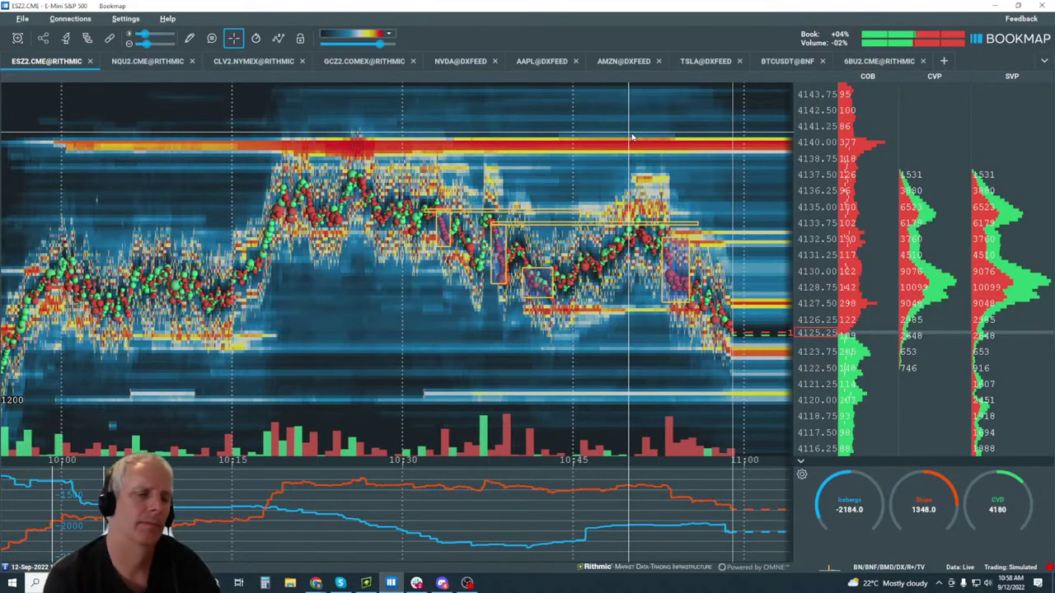
scroll(714, 183, "down", 2)
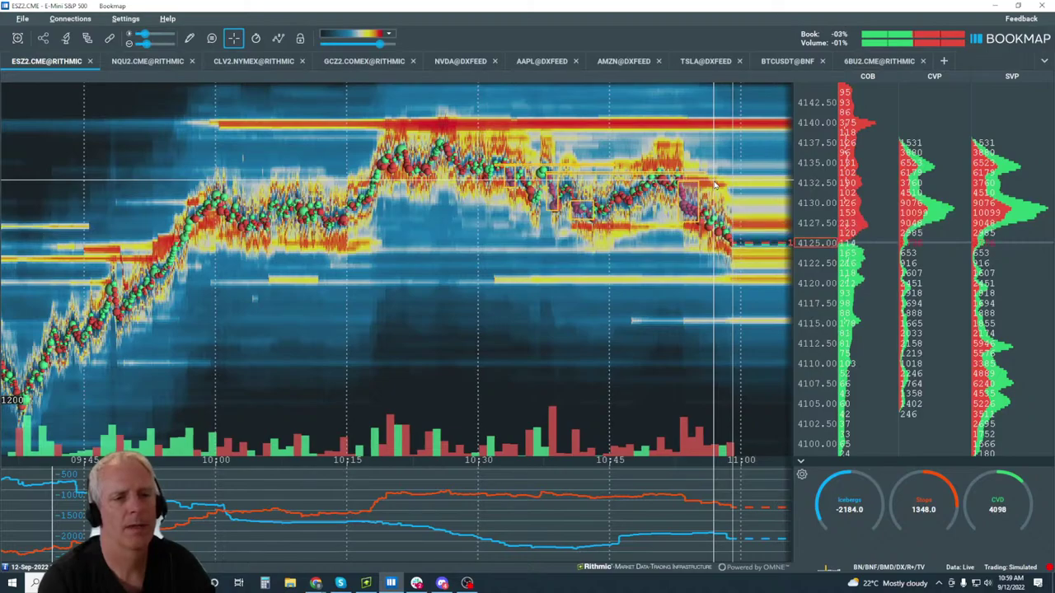
scroll(713, 183, "up", 5)
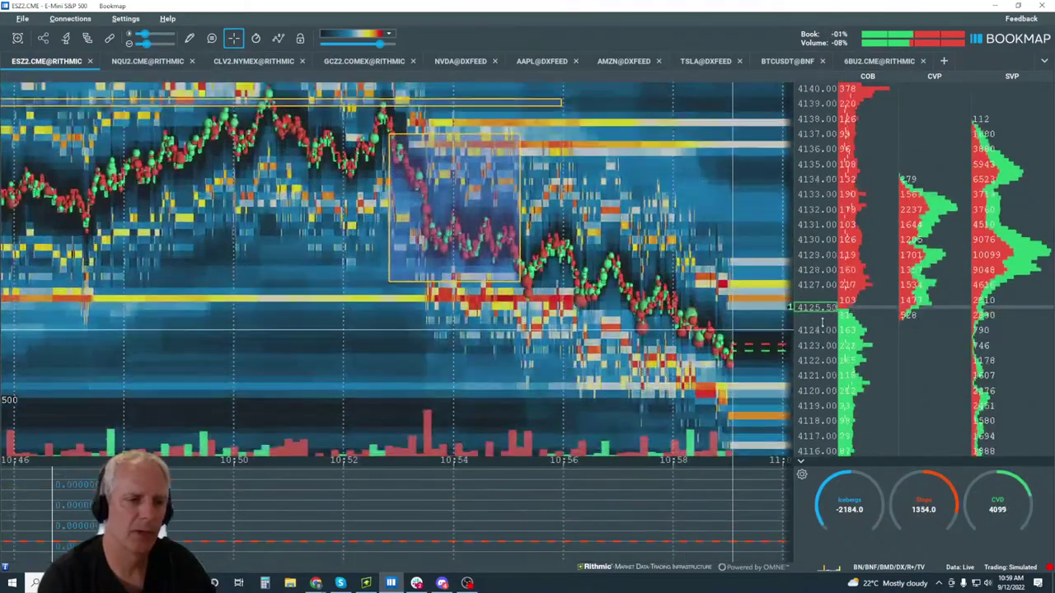
scroll(821, 323, "up", 2)
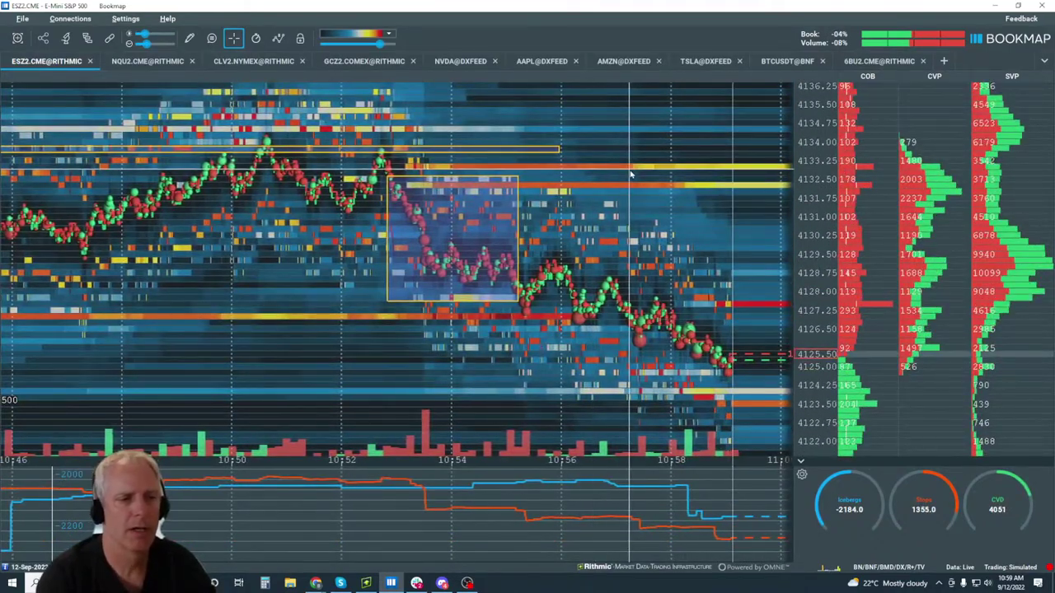
scroll(630, 181, "down", 3)
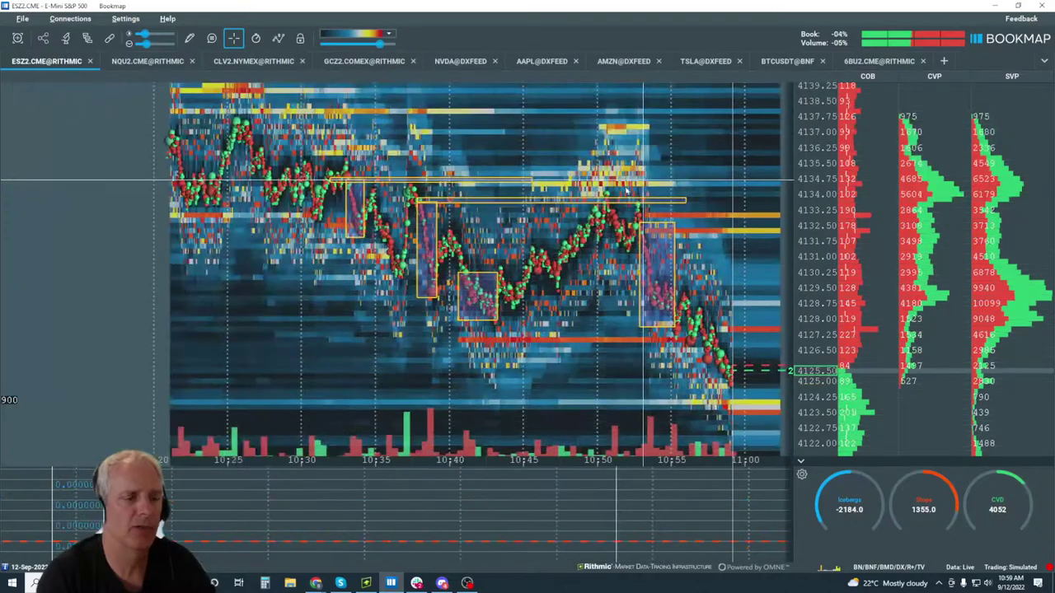
scroll(680, 375, "down", 3)
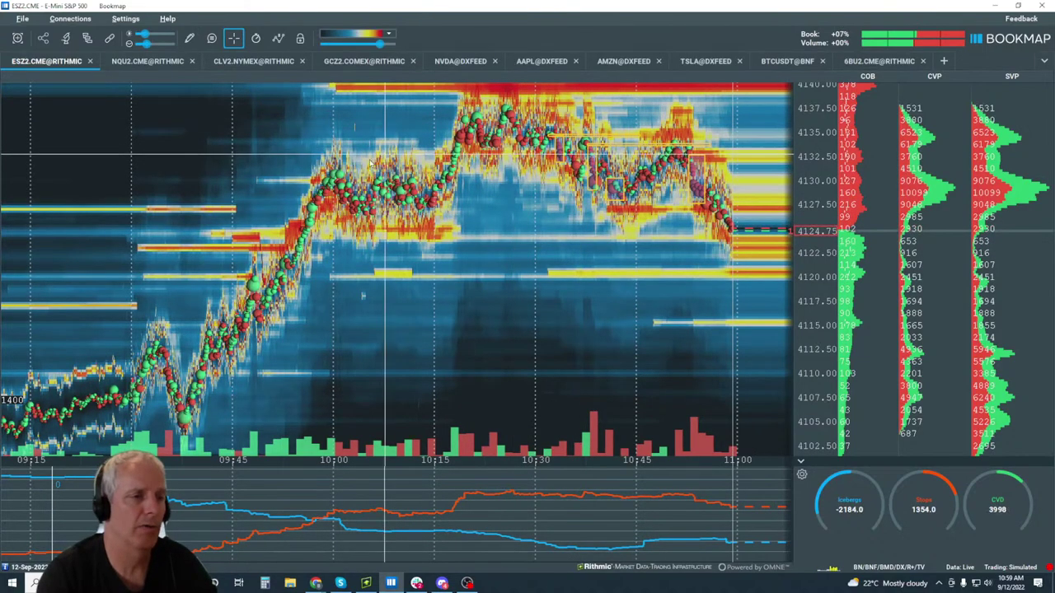
Go back through the earlier session to review the 4140 liquidity band from before 09:30 to the marked declines.
left_click_drag(384, 154, 687, 270)
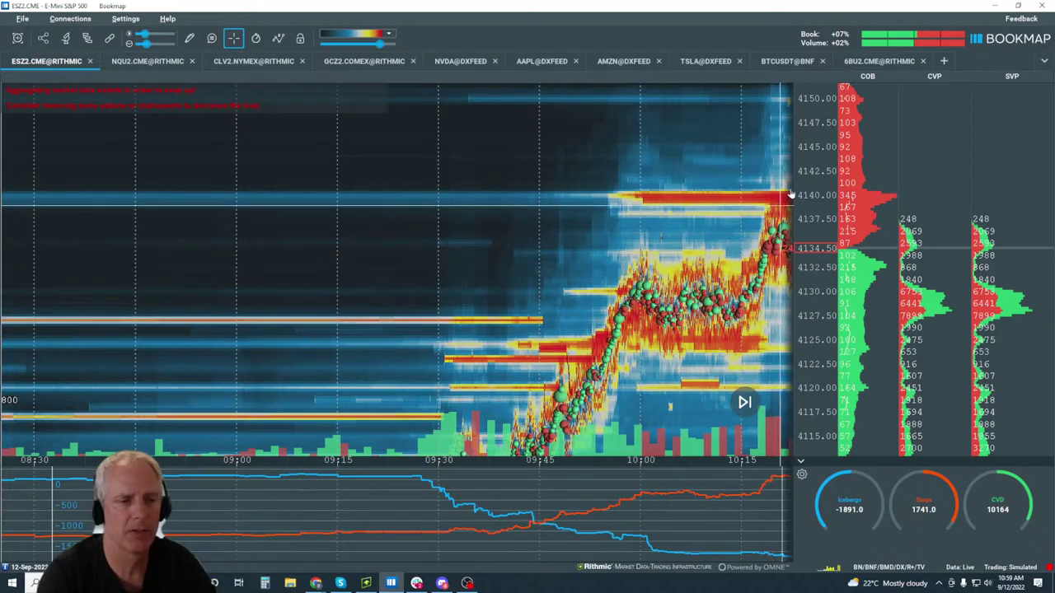
left_click_drag(755, 216, 641, 237)
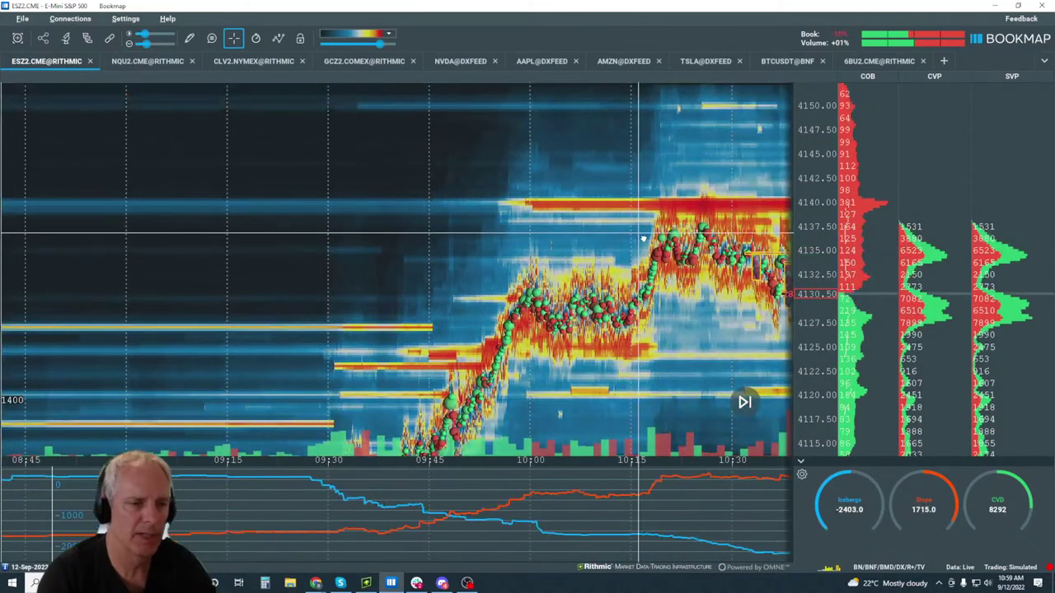
scroll(746, 247, "up", 5)
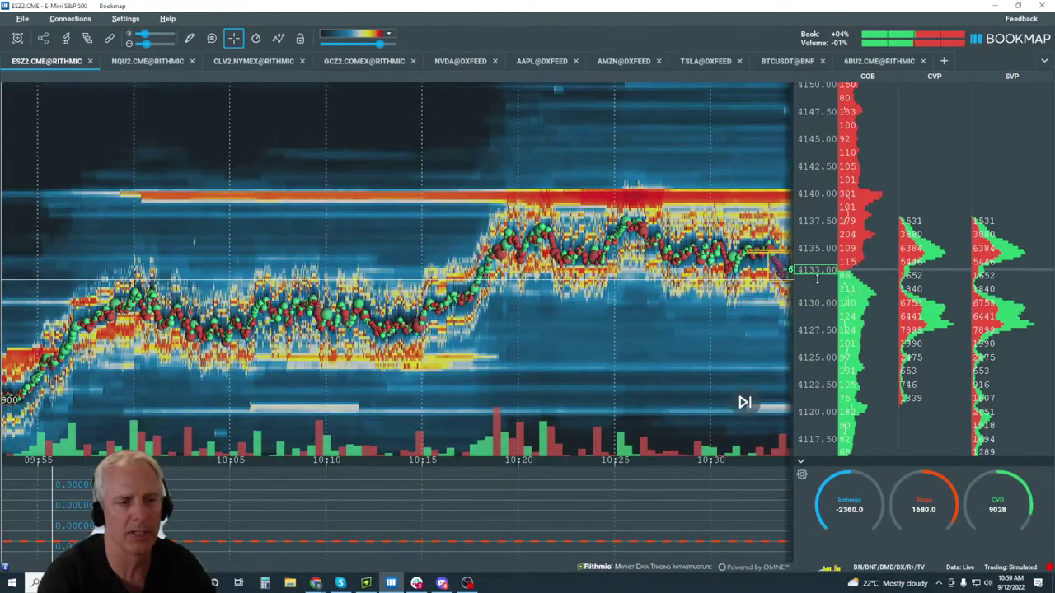
left_click_drag(816, 280, 823, 332)
scroll(567, 258, "down", 3)
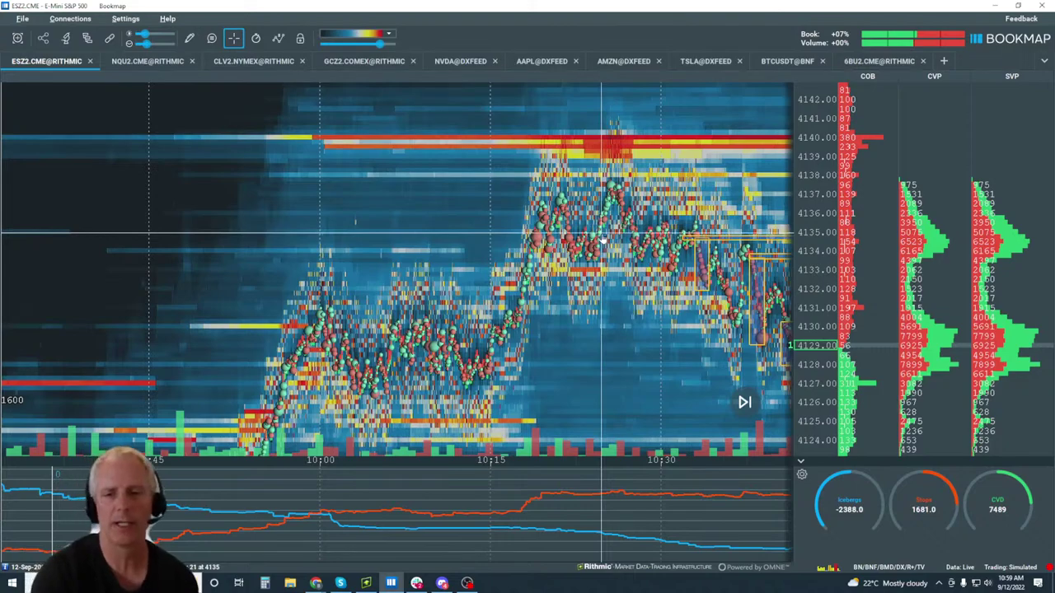
left_click_drag(702, 214, 401, 146)
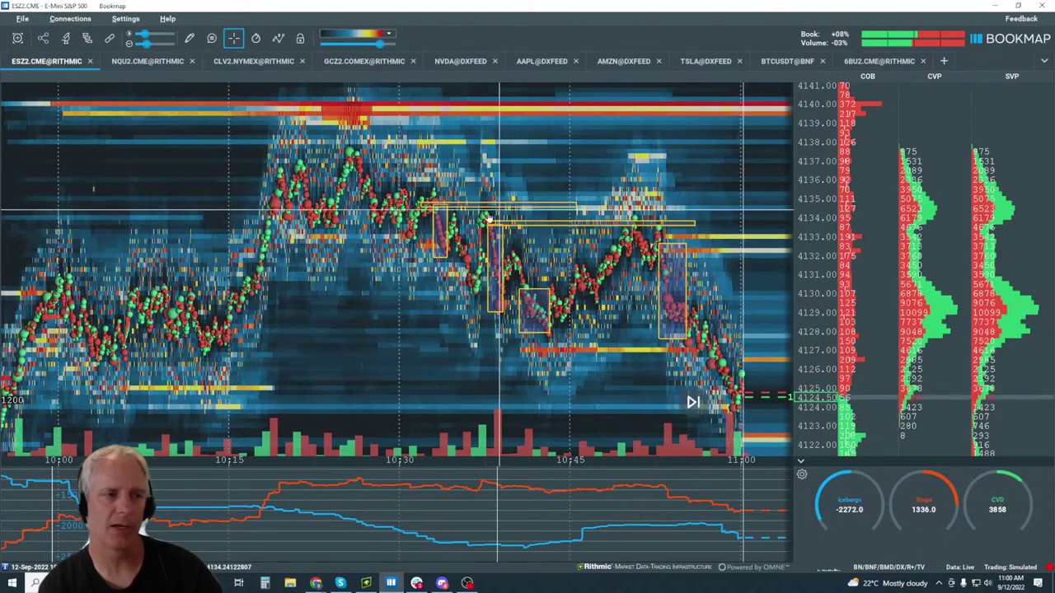
Compare the 10:20 to 10:35 price range under 4140 with the boxed declines and their resistance levels.
scroll(454, 277, "up", 5)
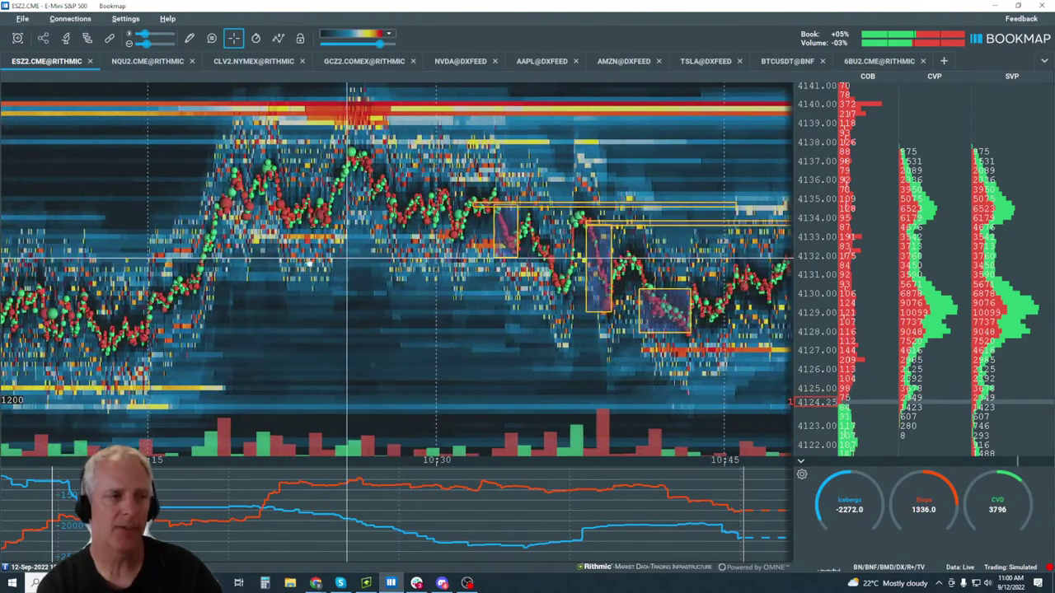
left_click_drag(398, 224, 666, 289)
scroll(618, 231, "up", 2)
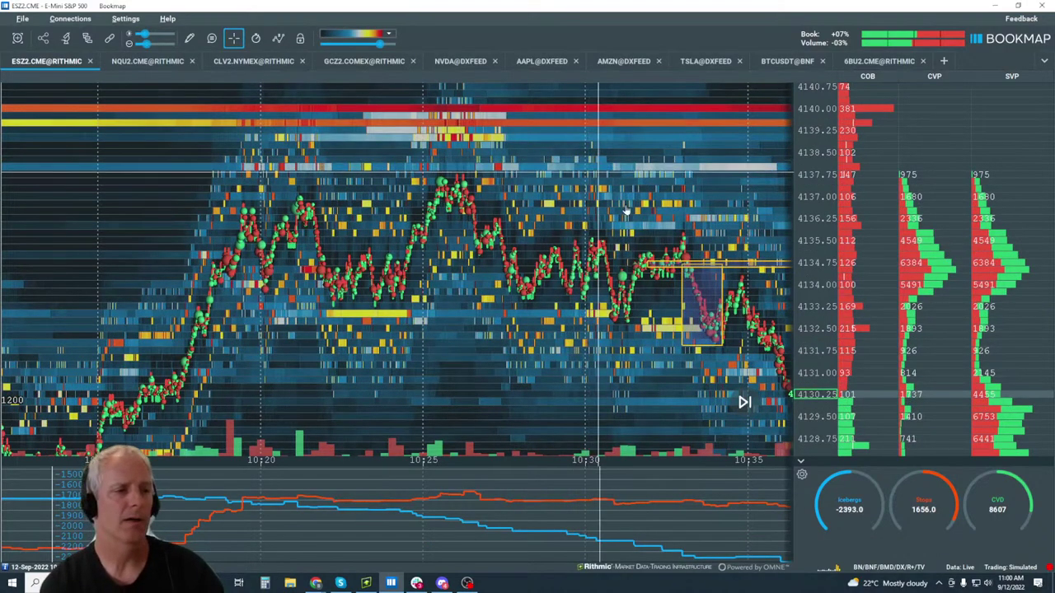
scroll(816, 151, "down", 2)
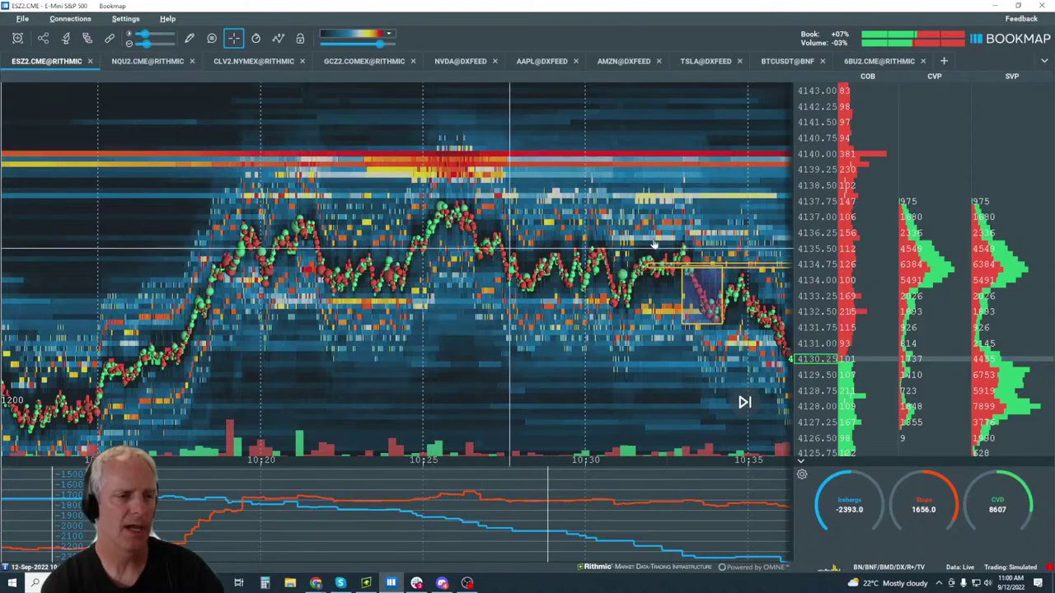
scroll(653, 245, "down", 5)
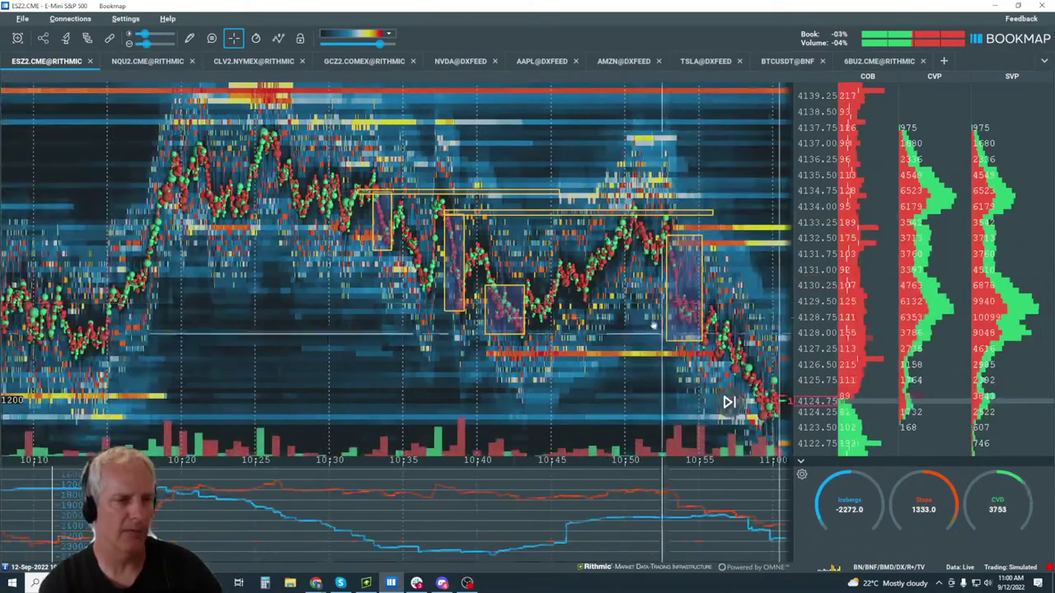
left_click_drag(348, 216, 546, 237)
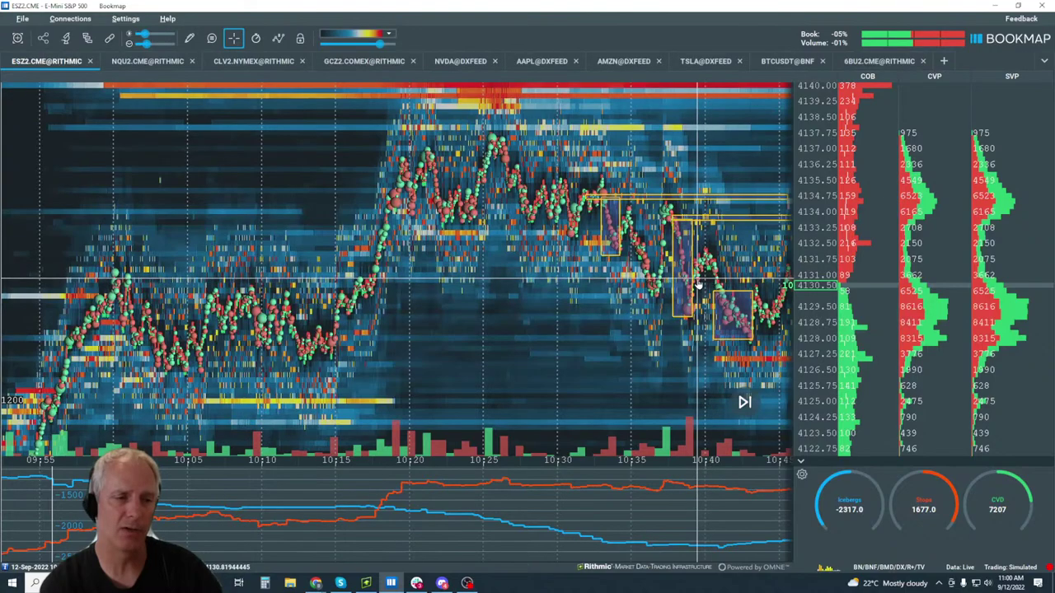
left_click_drag(699, 285, 377, 231)
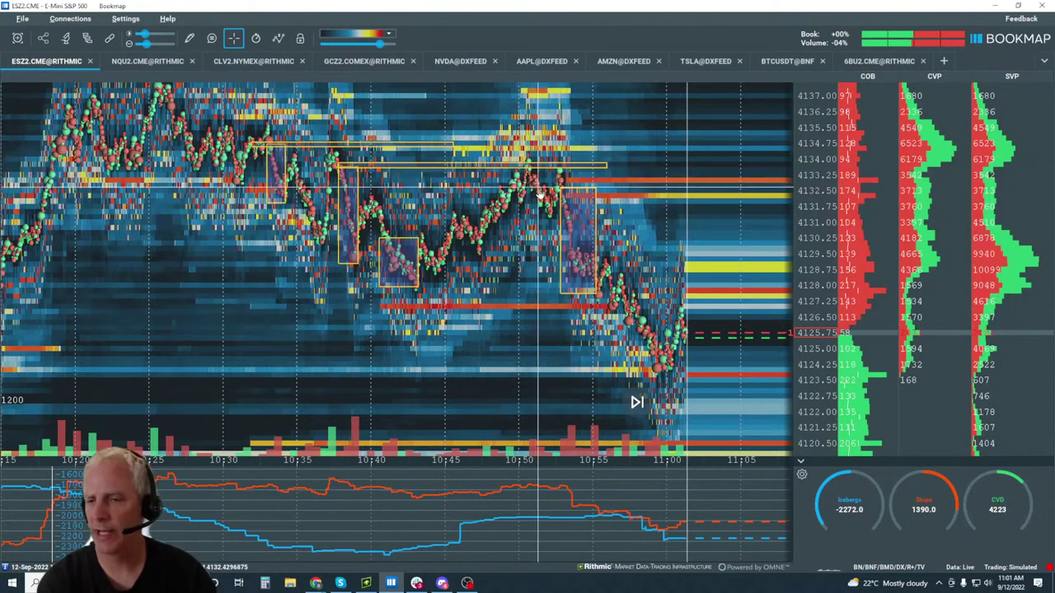
Examine the price swings between 10:15 and 10:35 with a stretched price scale.
scroll(560, 169, "down", 3)
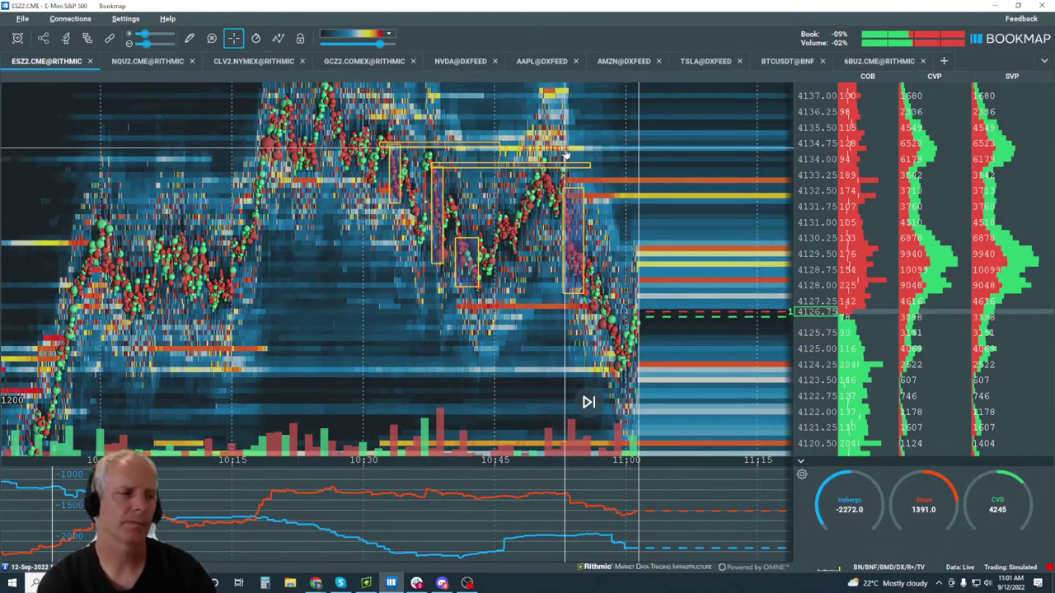
scroll(565, 153, "up", 5)
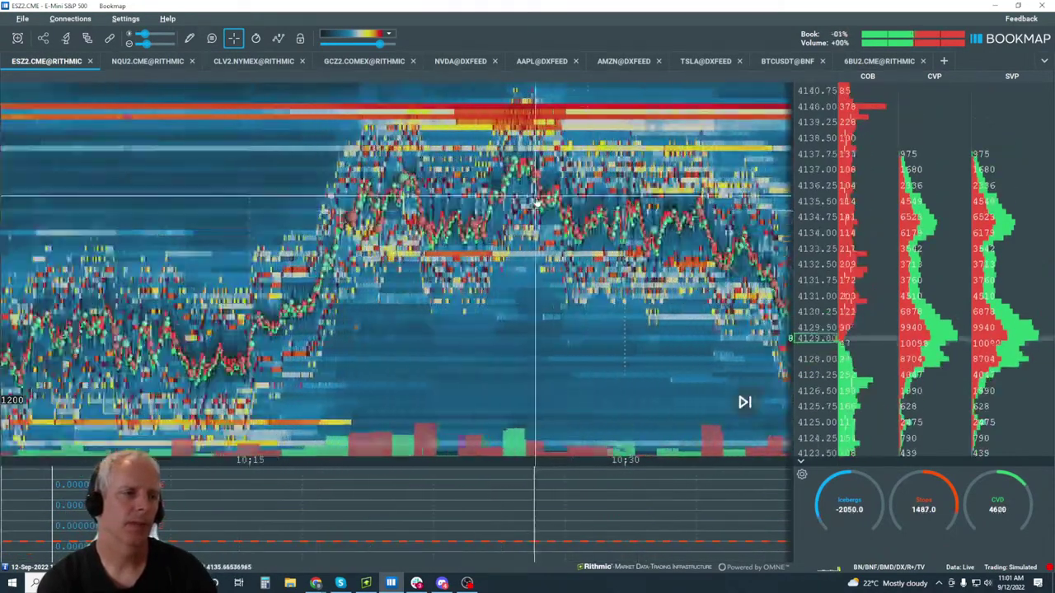
scroll(537, 202, "up", 2)
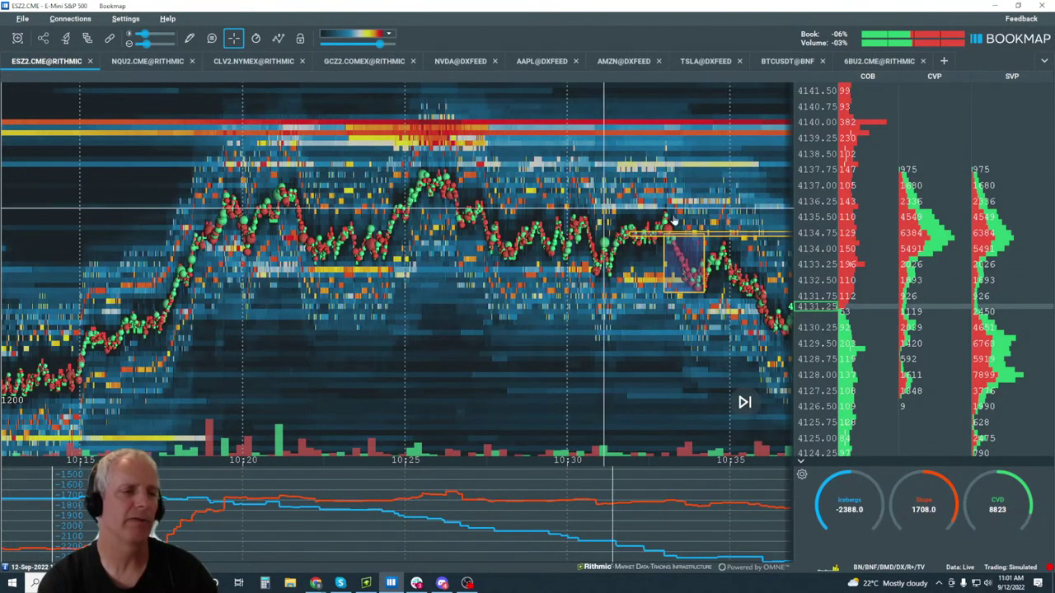
left_click_drag(809, 259, 809, 219)
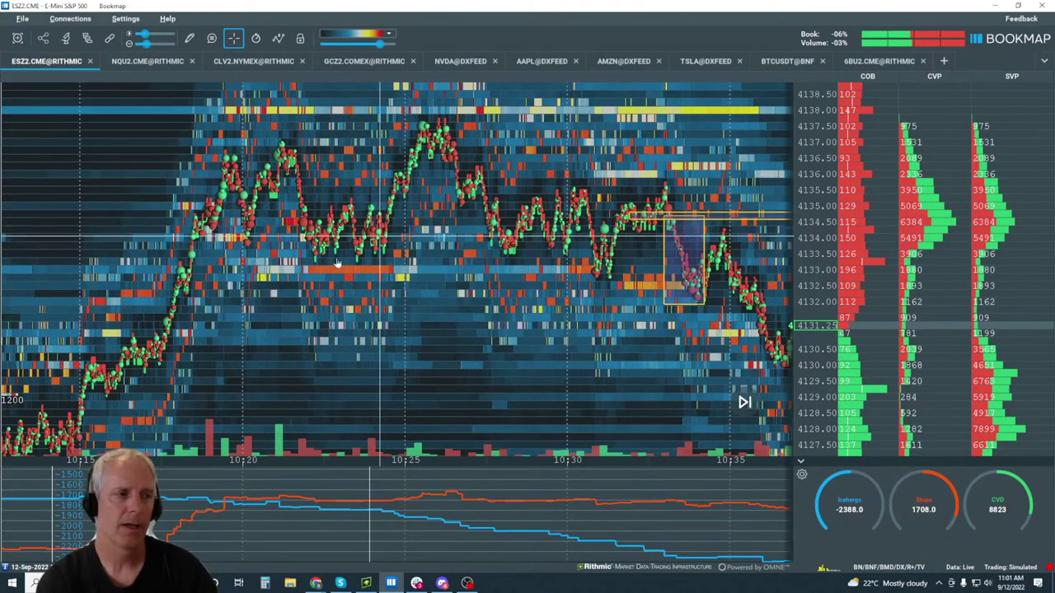
left_click_drag(223, 272, 435, 272)
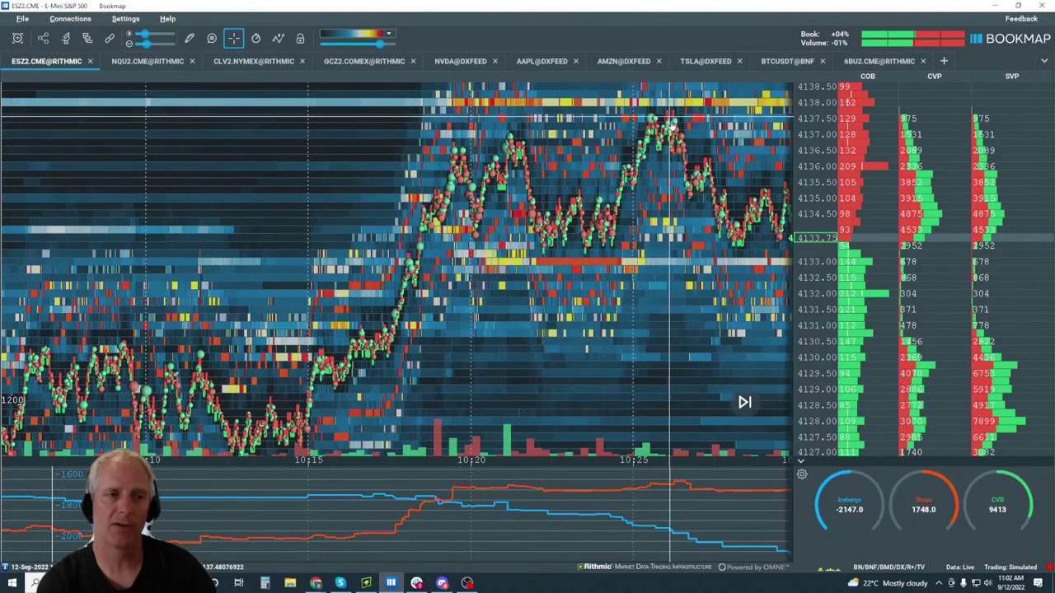
Draw three rectangles over the price consolidations: about 4136.5 to 4137.75 from 10:25, 4135.25 to 4136 from 10:26:30, and 4133.5 to 4135 from 10:23:15 to 10:28:15.
scroll(654, 120, "up", 5)
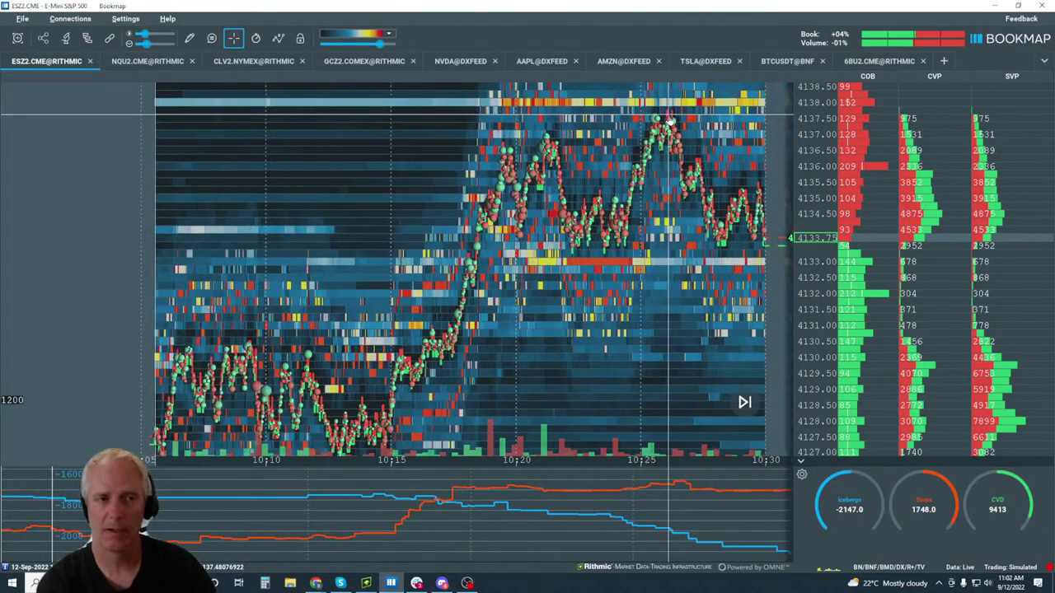
scroll(706, 153, "down", 3)
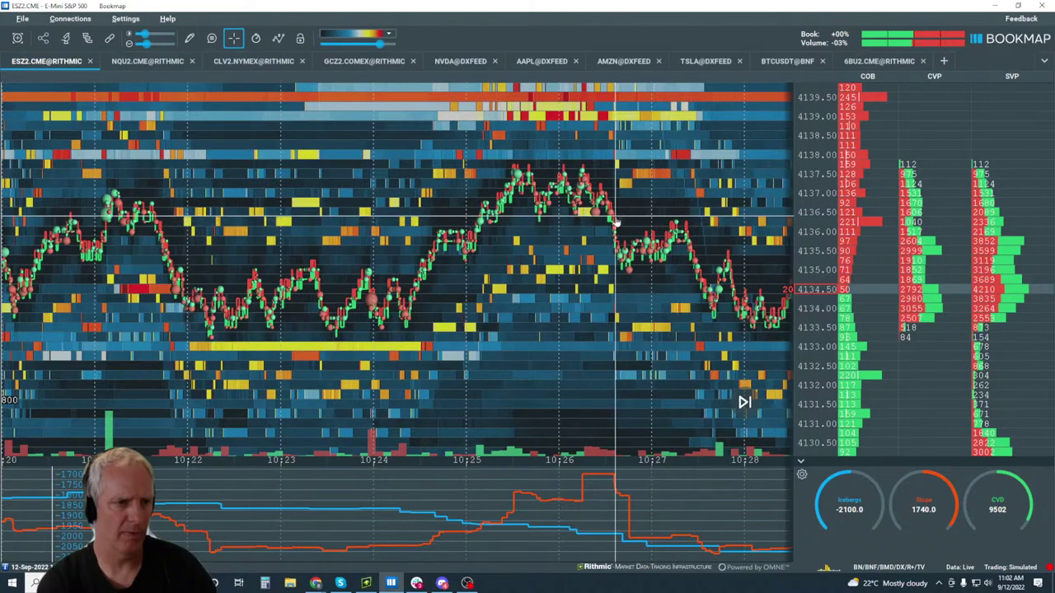
left_click(189, 39)
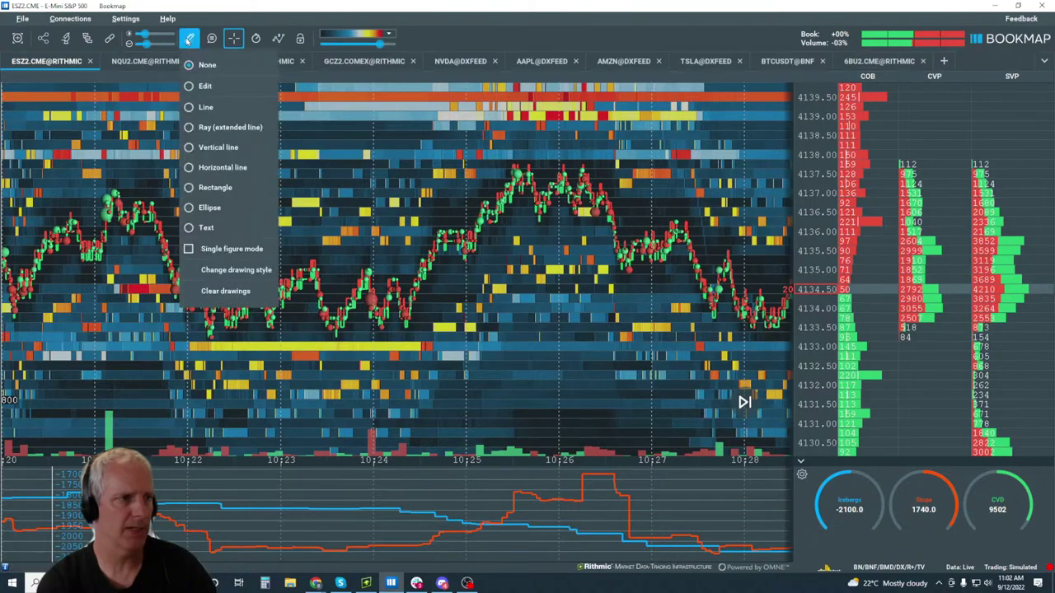
left_click(234, 195)
mouse_move(618, 219)
left_mouse_down()
mouse_move(501, 172)
mouse_move(471, 172)
left_mouse_up()
mouse_move(606, 224)
left_mouse_down()
mouse_move(687, 263)
mouse_move(787, 260)
mouse_move(778, 245)
mouse_move(715, 262)
left_mouse_up()
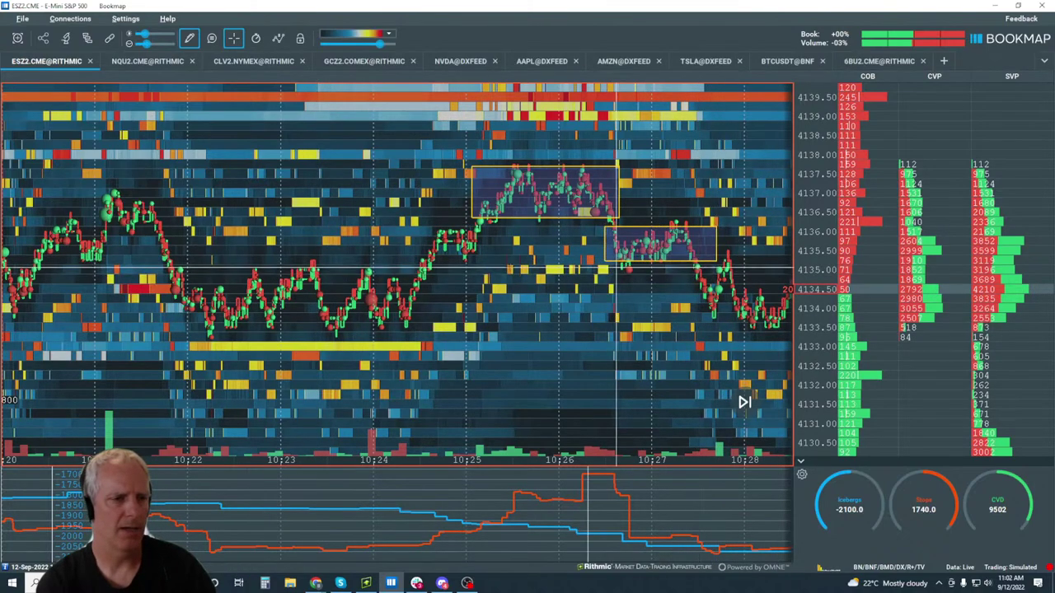
left_click_drag(307, 265, 763, 328)
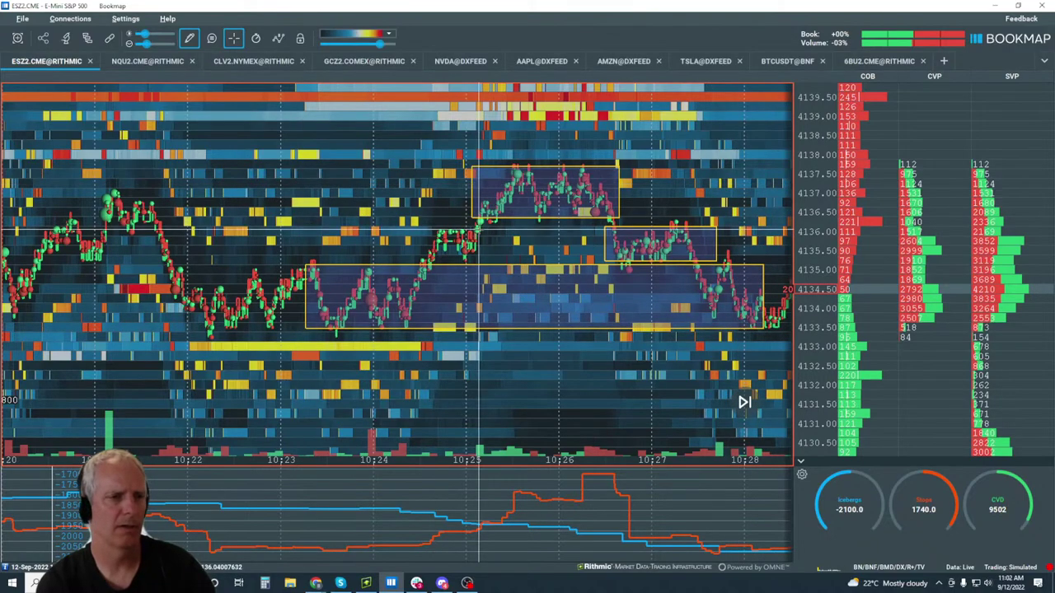
Delete the three rectangles over the price consolidations between 10:23 and 10:28.
scroll(521, 213, "down", 5)
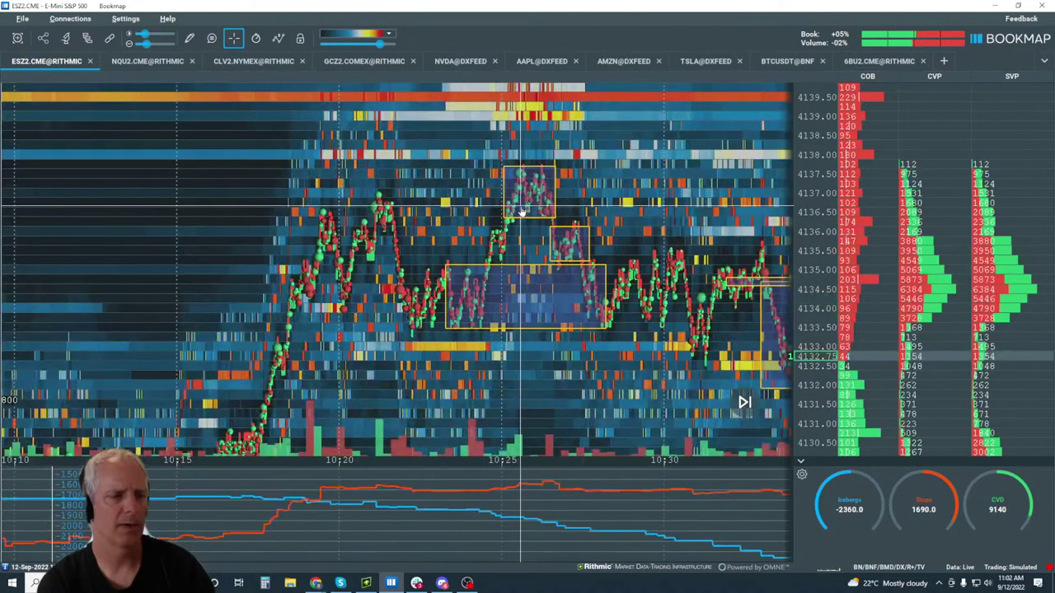
right_click(556, 184)
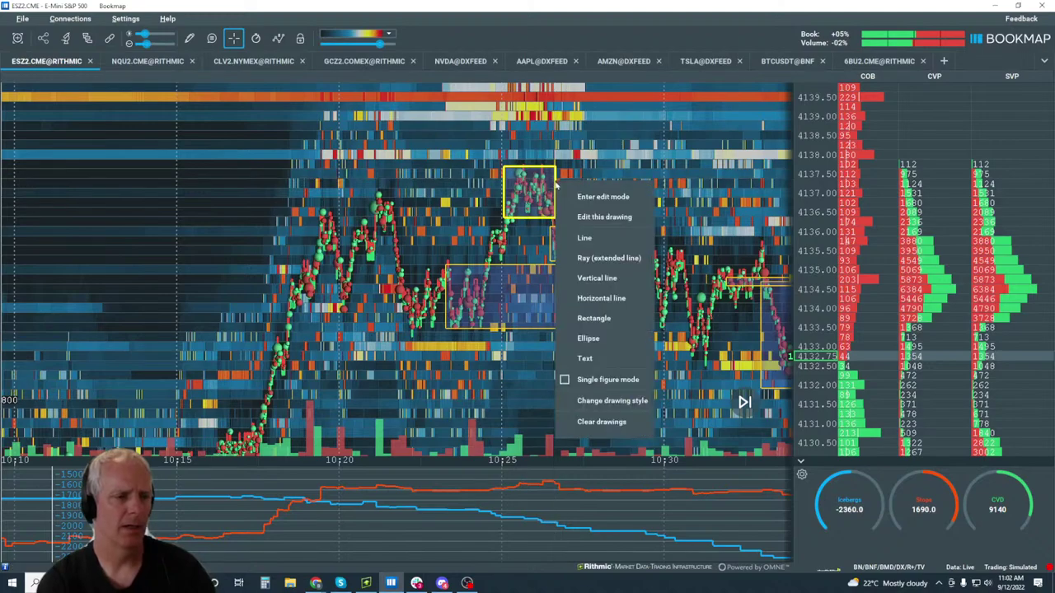
left_click(616, 197)
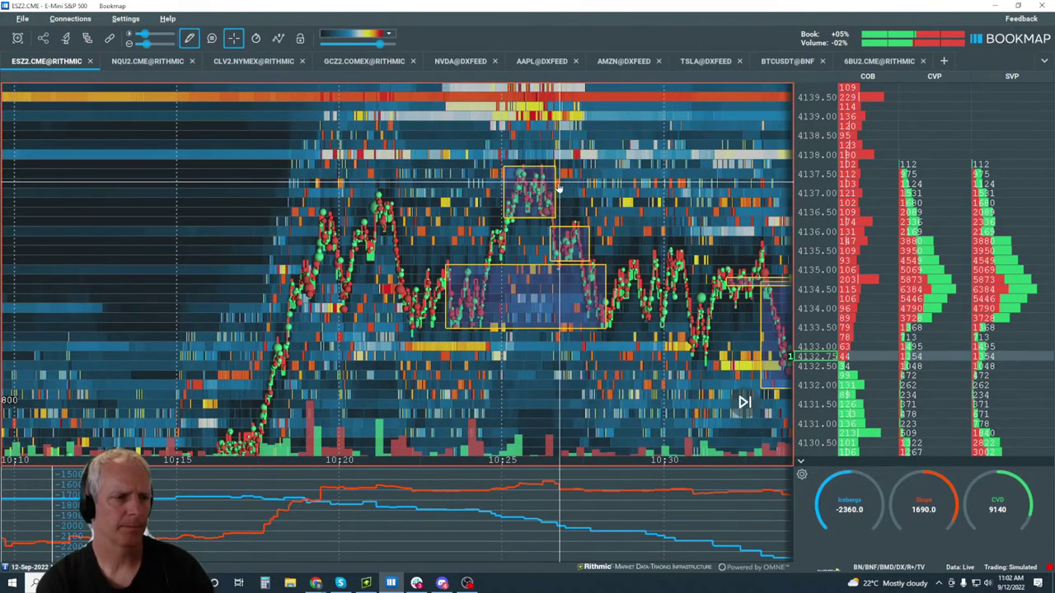
key("Delete")
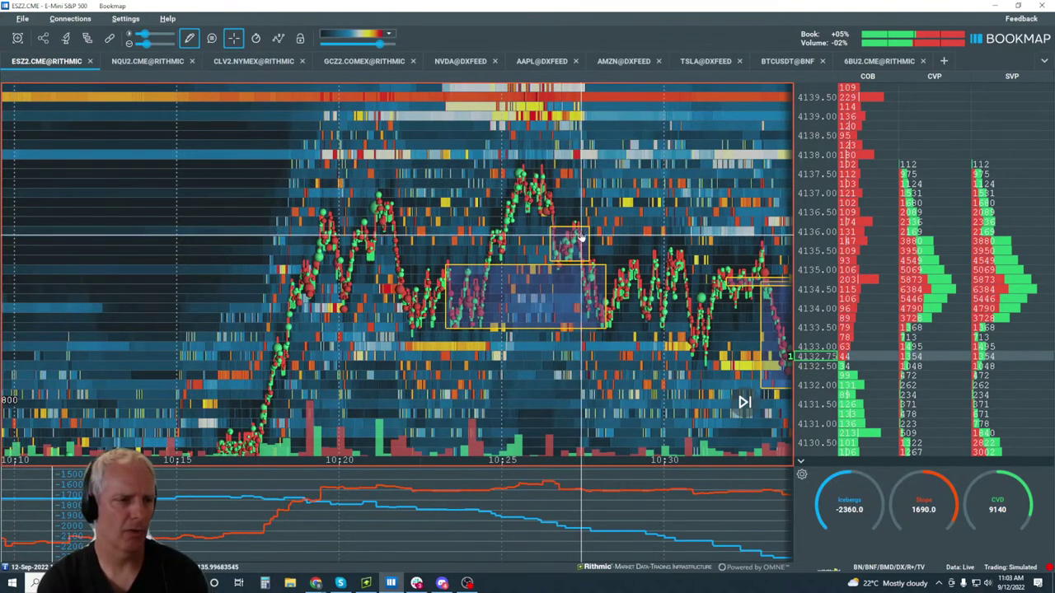
left_click(575, 231)
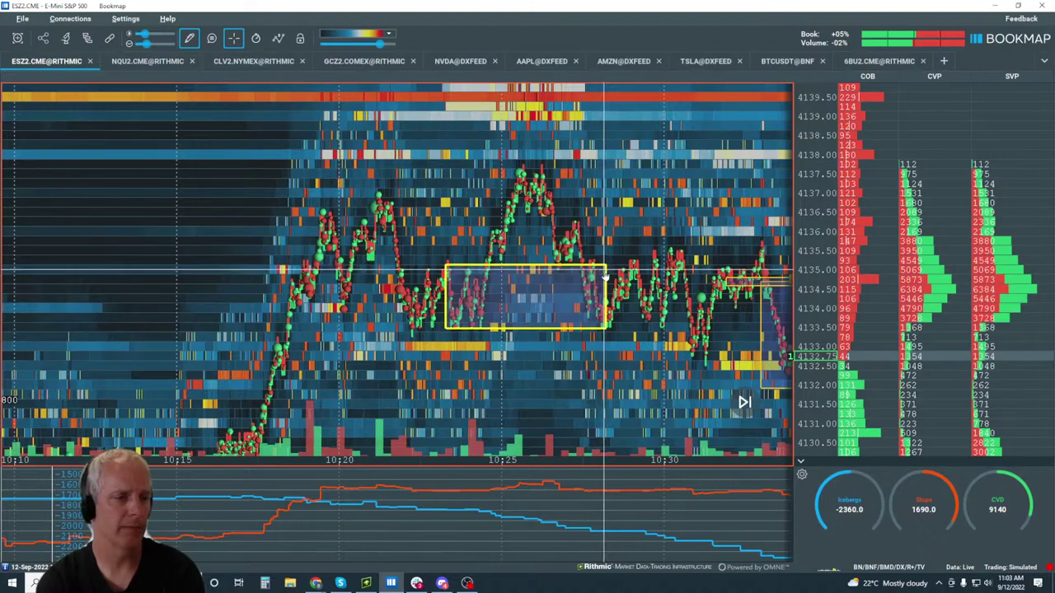
key("Delete")
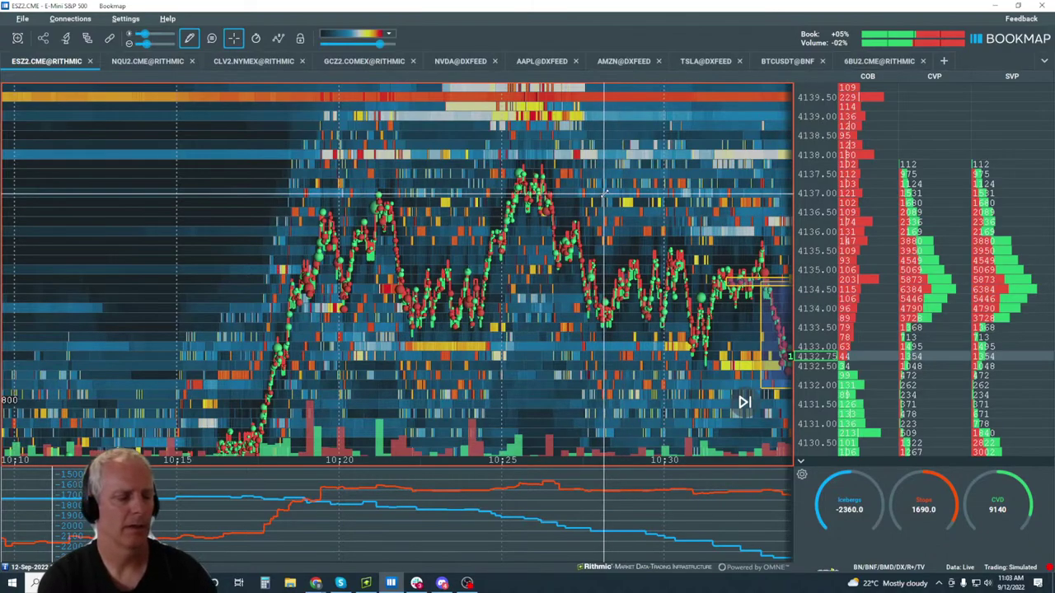
key("Escape")
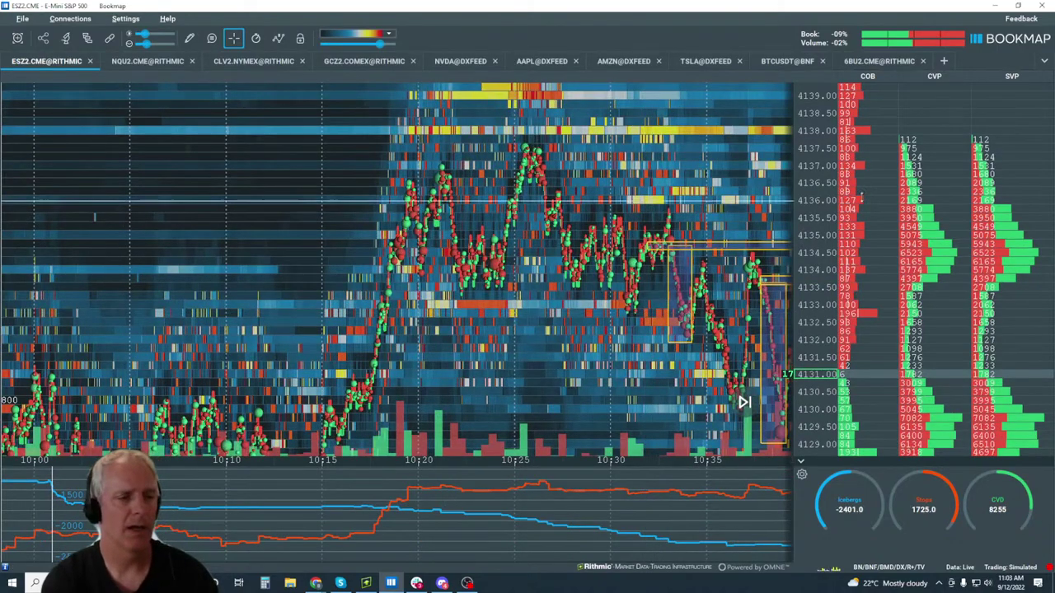
Review the whole session since 06:00, comparing the boxed declines with the 4140 liquidity band and the heatmap levels around 4120.
scroll(803, 165, "down", 3)
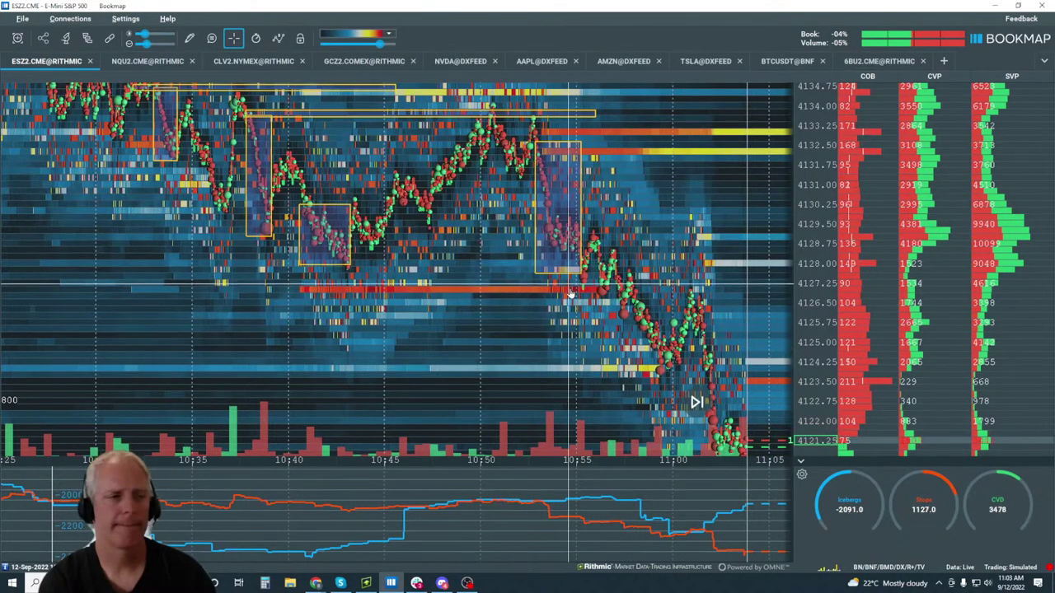
scroll(569, 293, "down", 10)
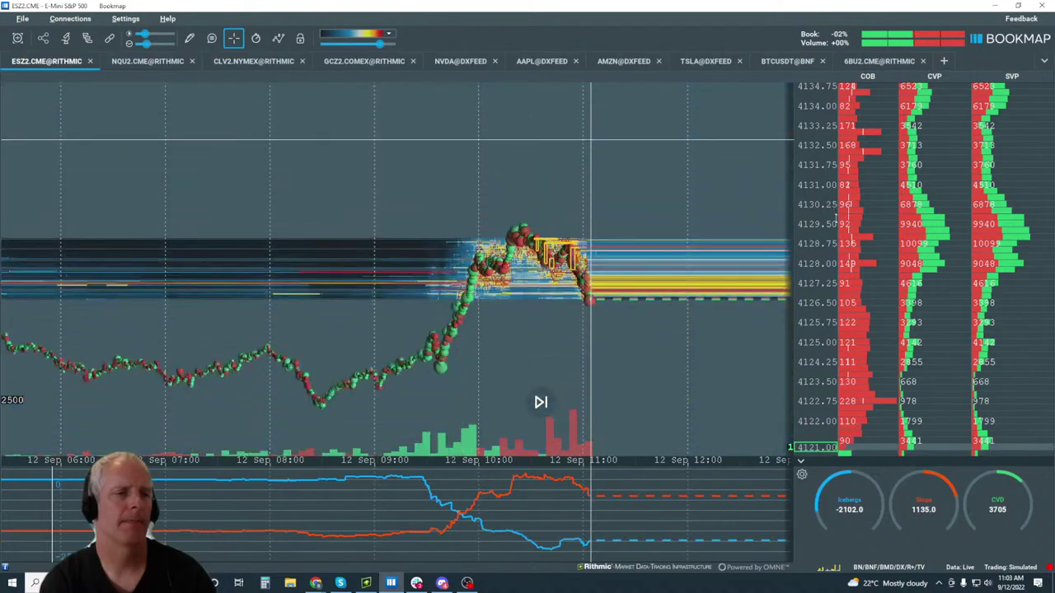
scroll(396, 257, "down", 3)
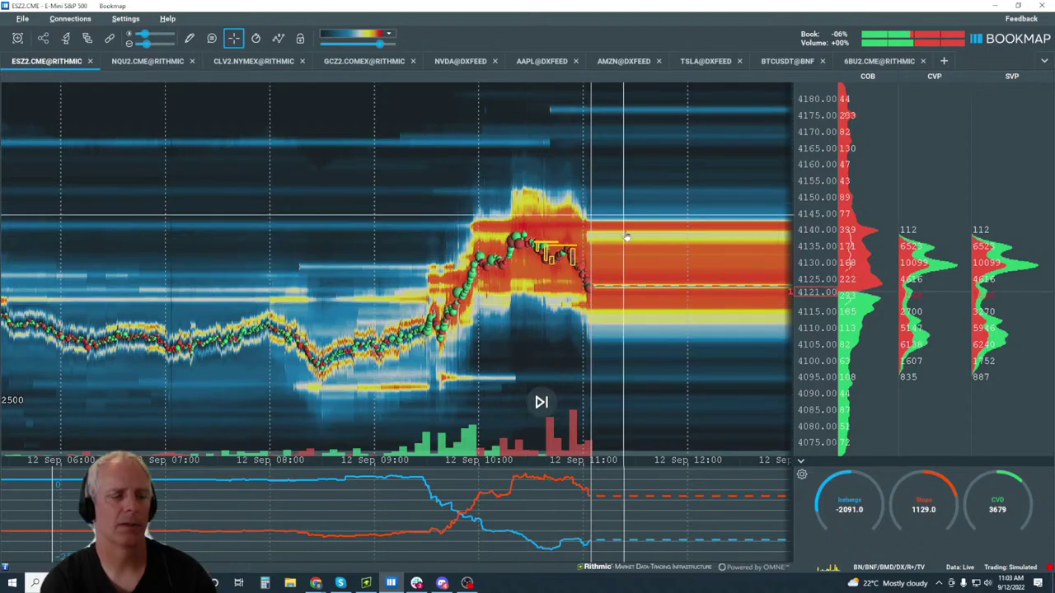
scroll(547, 239, "up", 5)
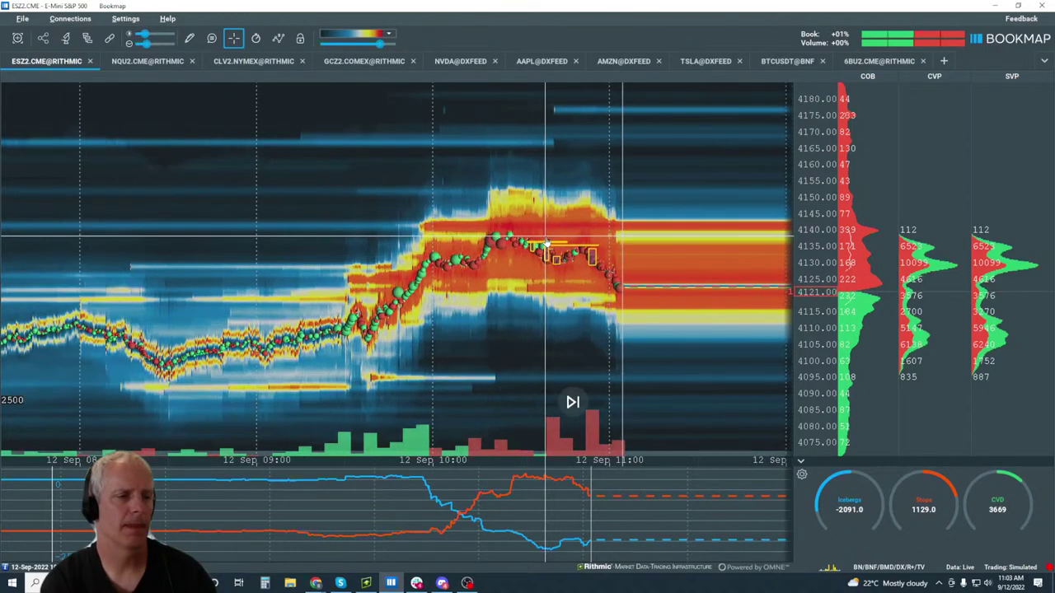
scroll(810, 282, "up", 5)
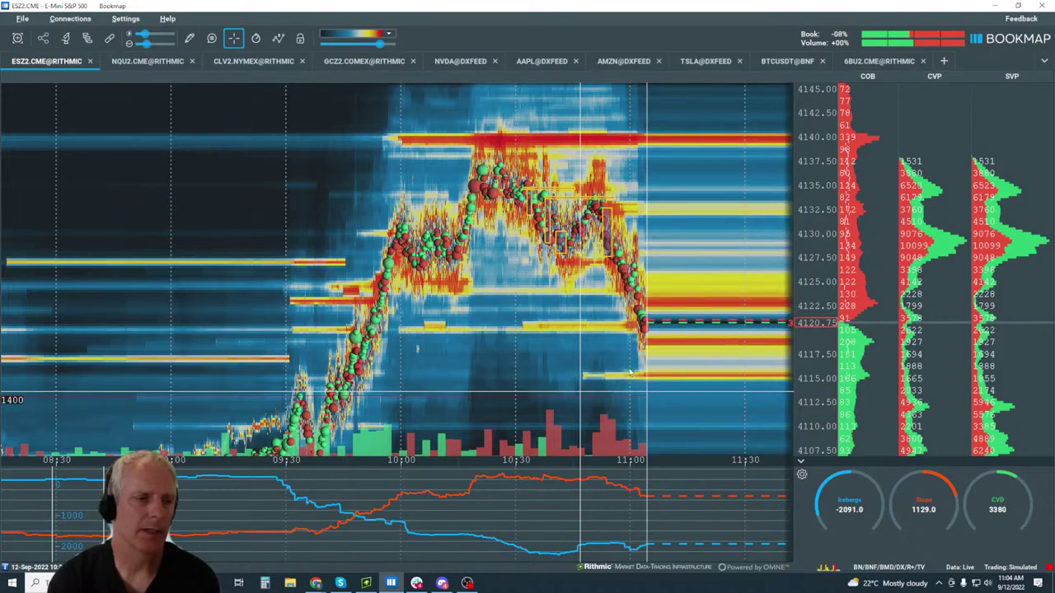
scroll(629, 372, "down", 3)
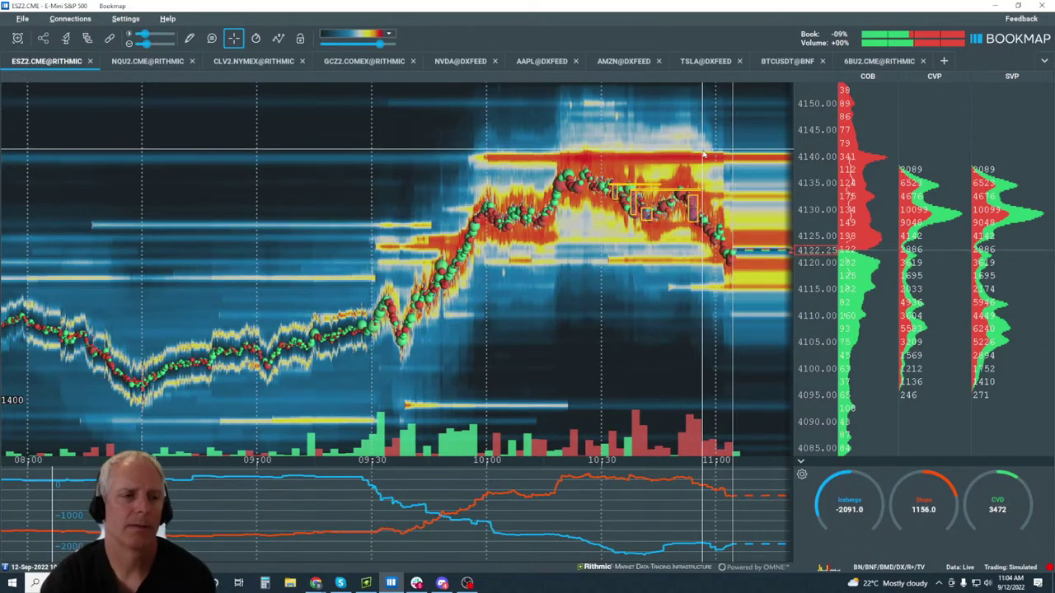
scroll(703, 154, "up", 3)
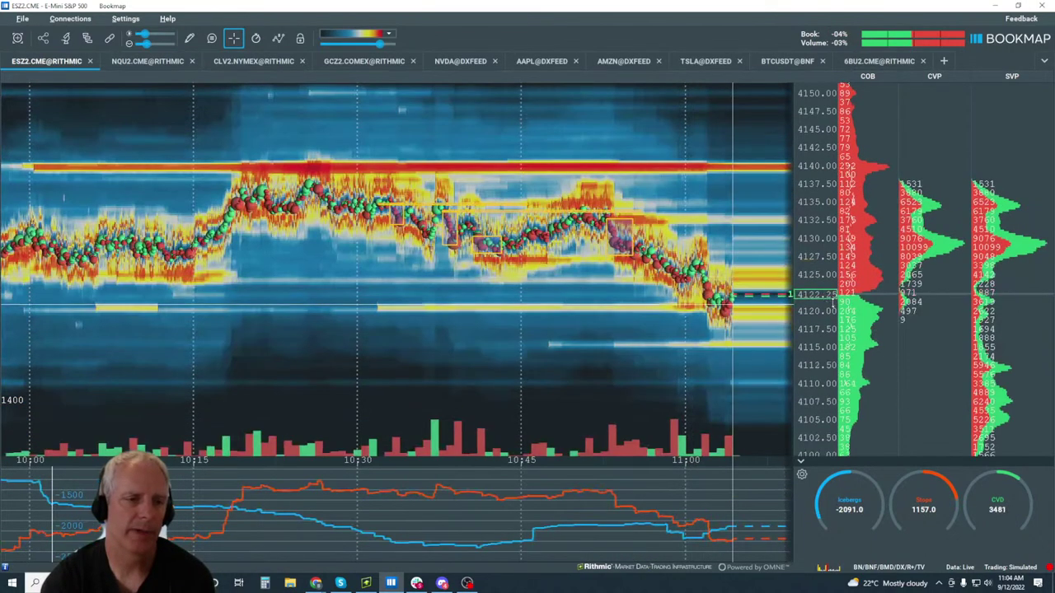
Examine the decline into 11:05 against the liquidity levels between 4115 and 4140 at several time scales.
scroll(732, 305, "up", 2)
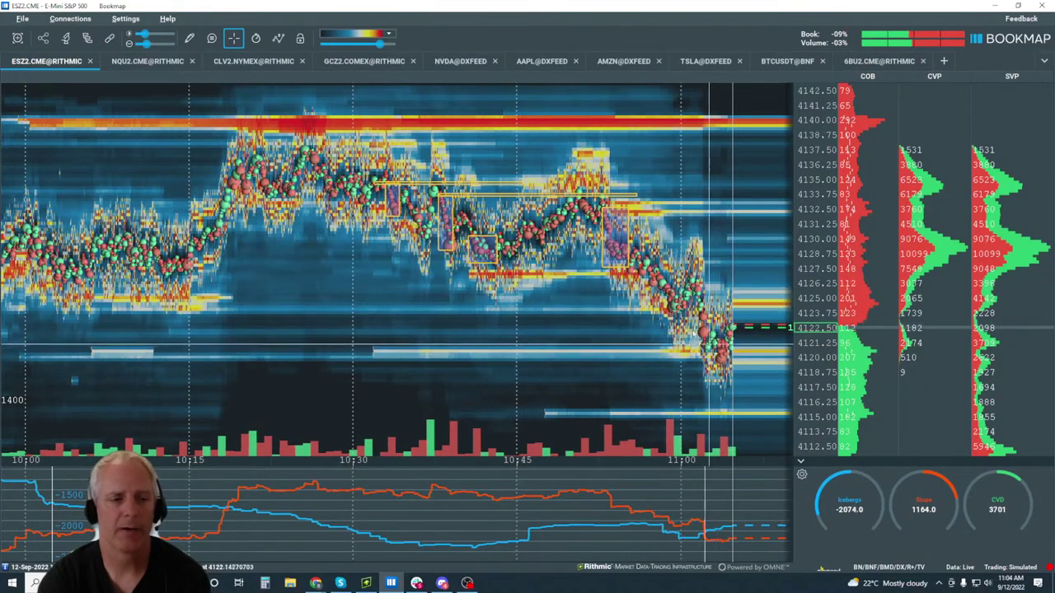
scroll(664, 284, "down", 3)
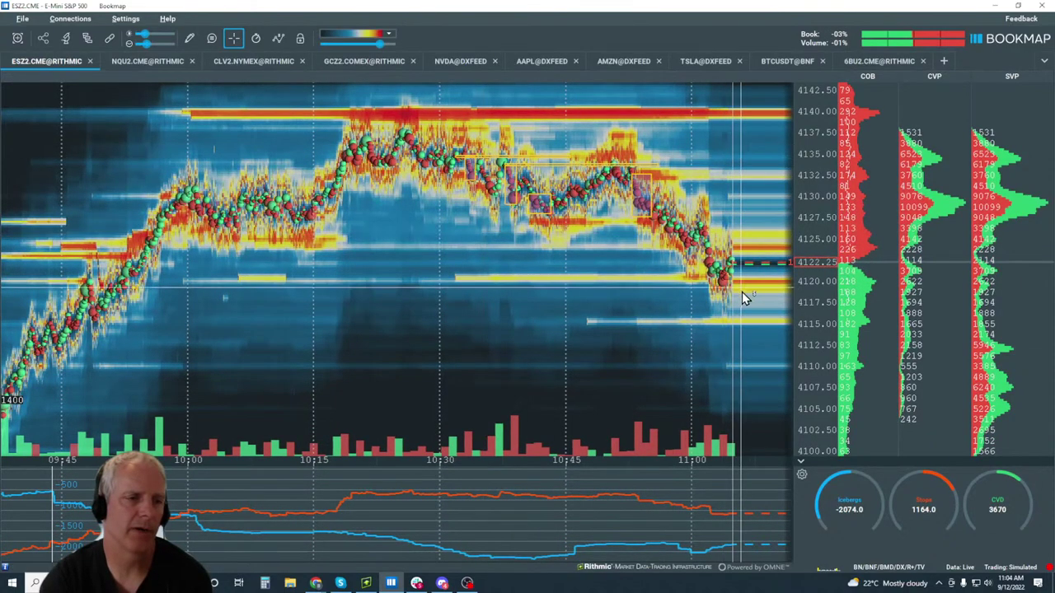
scroll(695, 198, "up", 3)
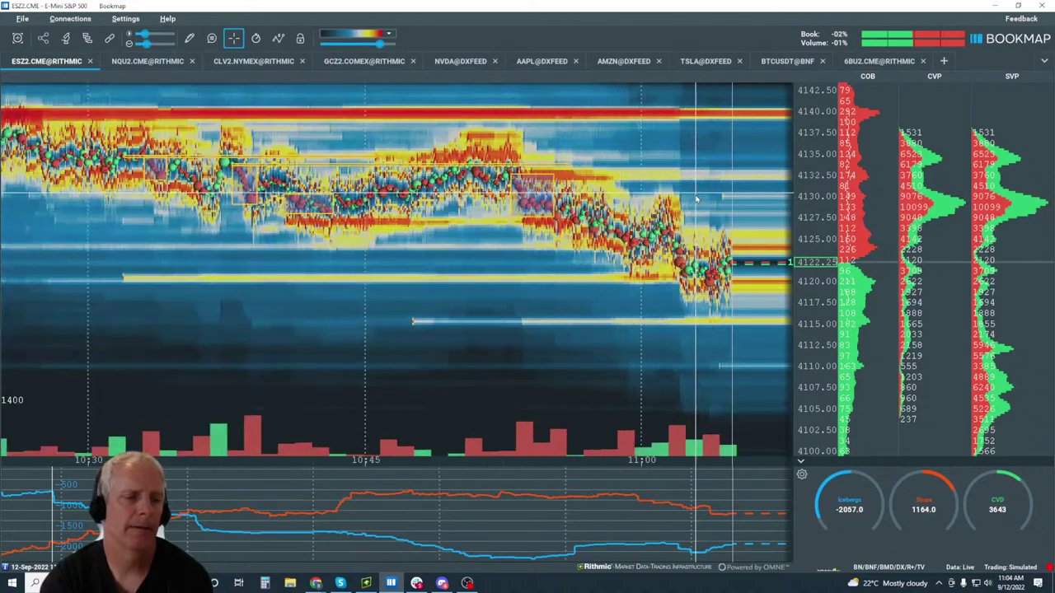
scroll(695, 199, "up", 3)
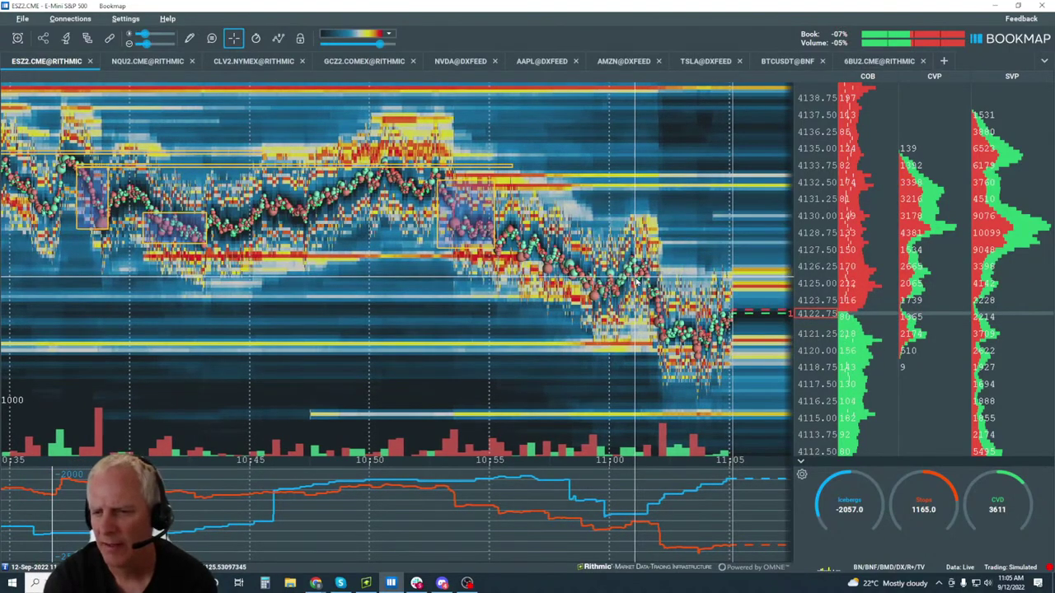
scroll(635, 282, "down", 5)
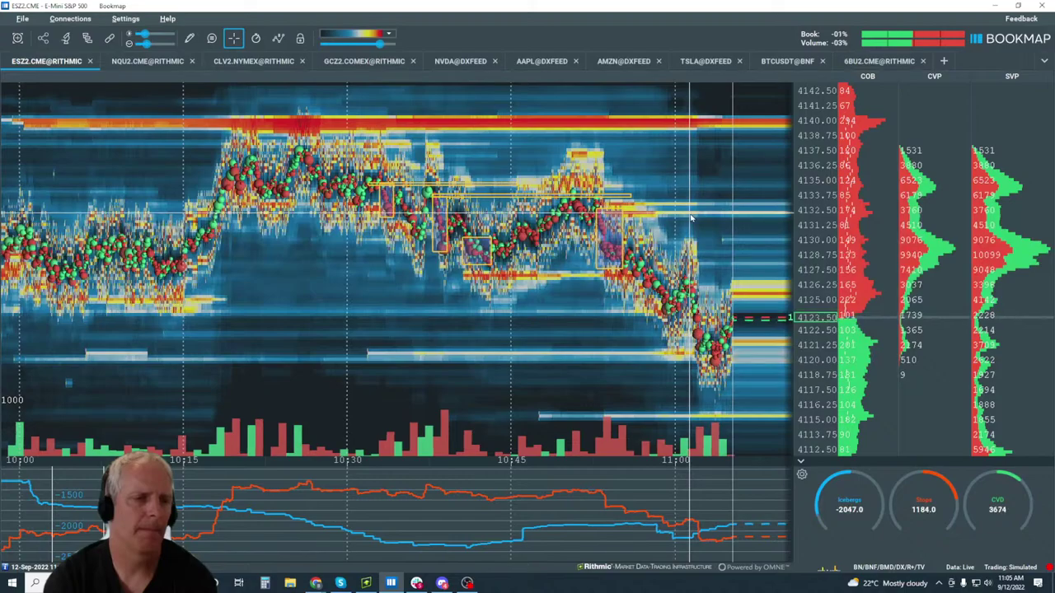
scroll(690, 217, "up", 5)
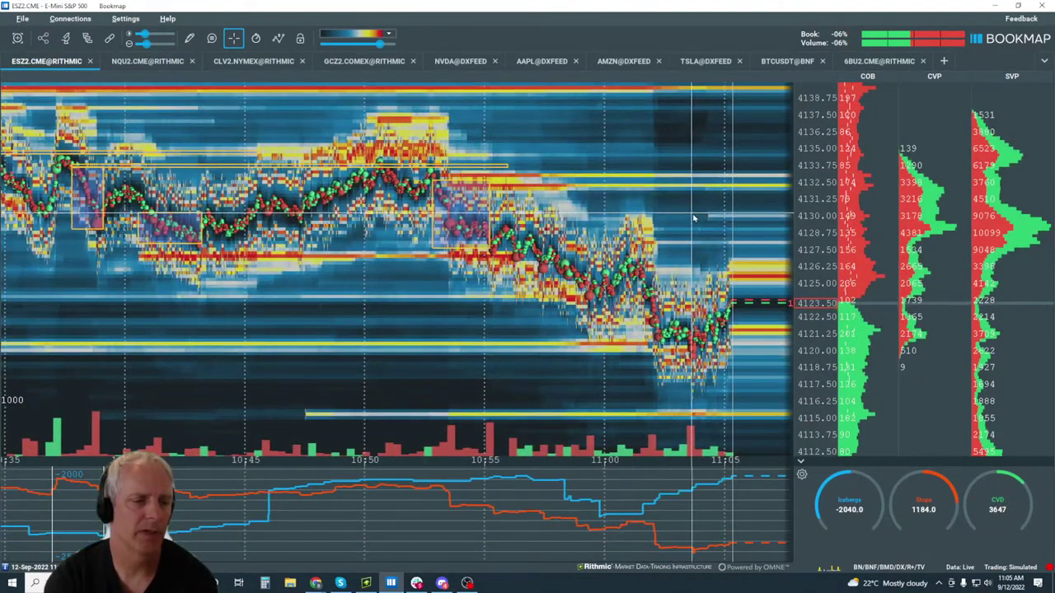
Draw rectangles over the 11:02 decline from about 4124 to 4120.75 and the resistance levels at about 4124 and 4125.5 to 4126.
left_click(188, 39)
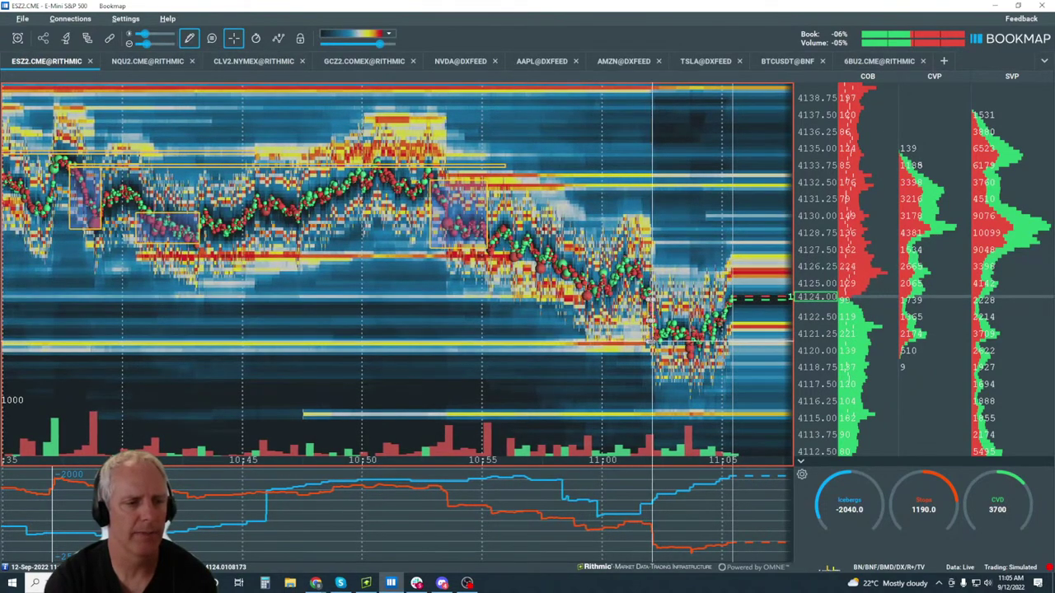
left_click_drag(647, 295, 658, 339)
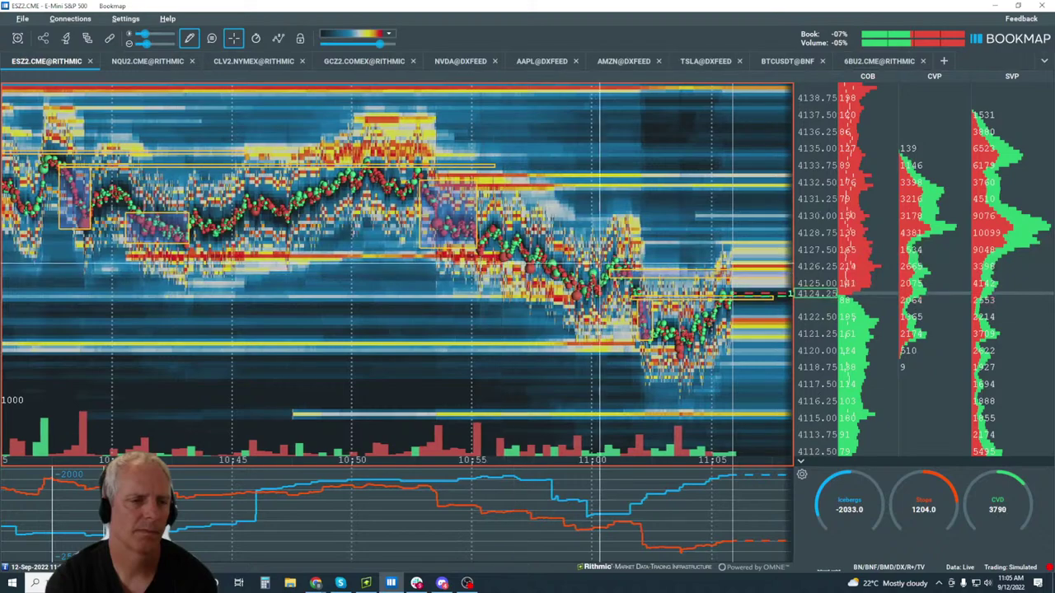
key("Escape")
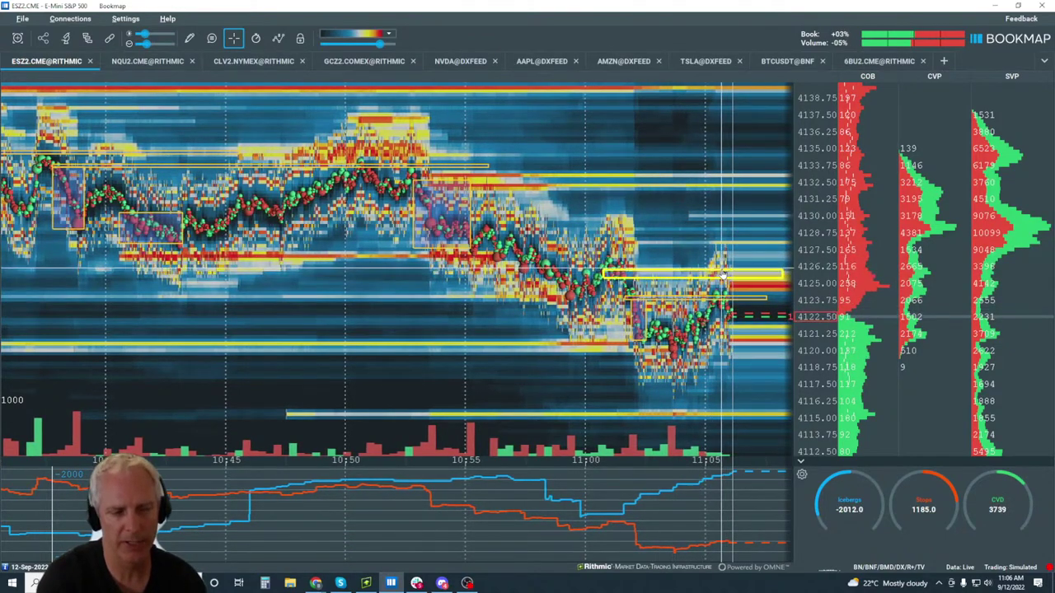
scroll(722, 277, "up", 2)
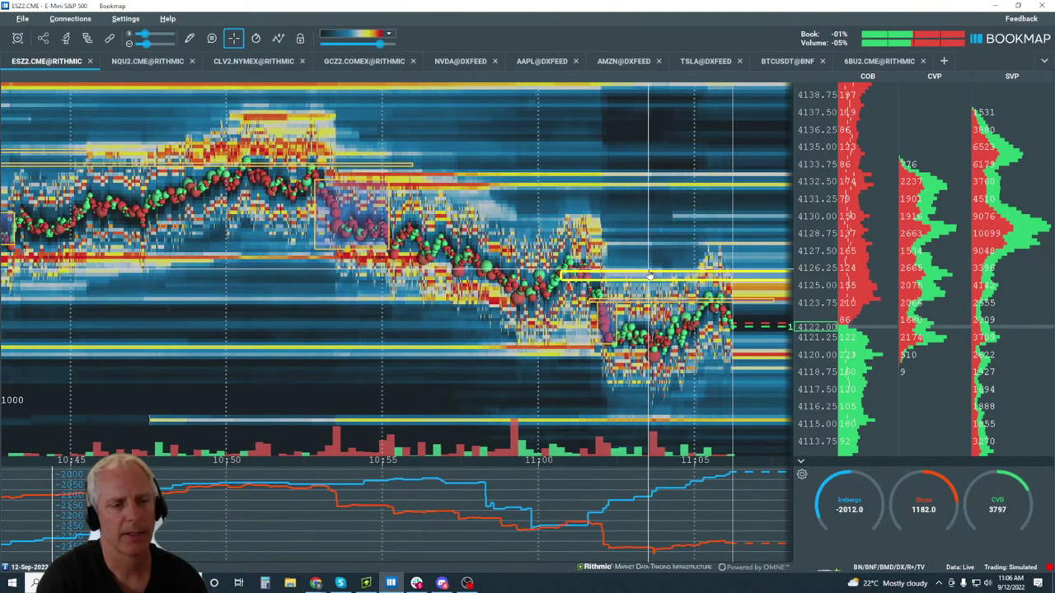
scroll(562, 371, "up", 2)
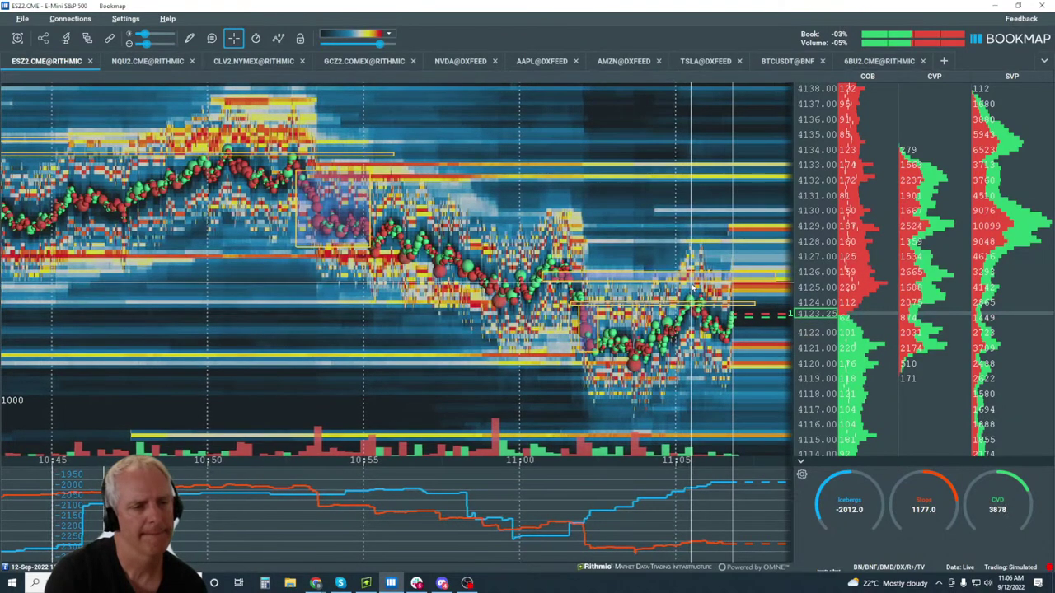
scroll(694, 285, "up", 2)
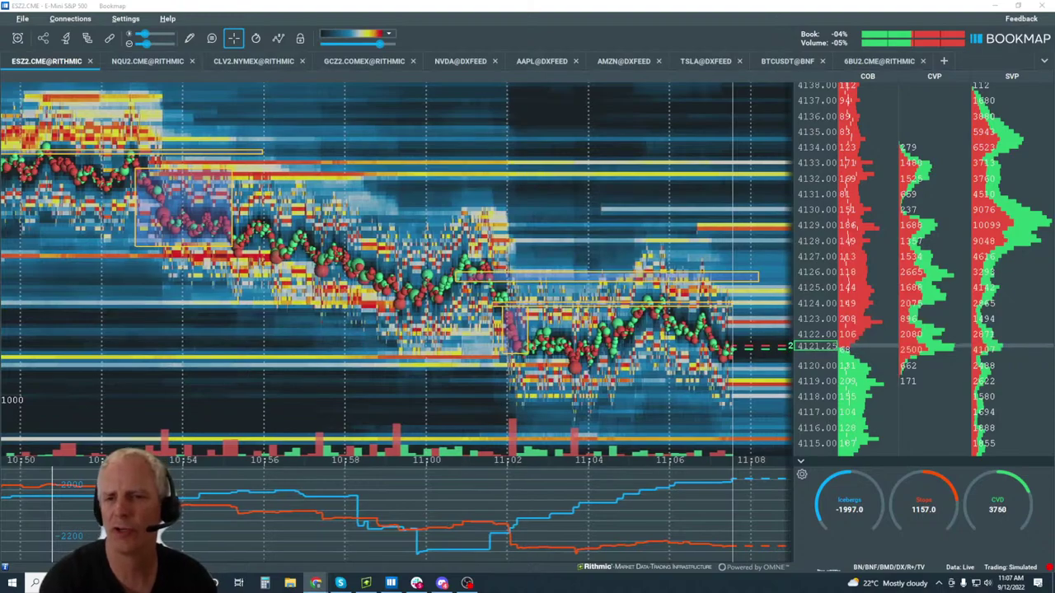
Switch to Chrome, open CME Group's E-mini S&P 500 overview from the "cme volume es" results and examine its Globex code.
key("alt+Tab")
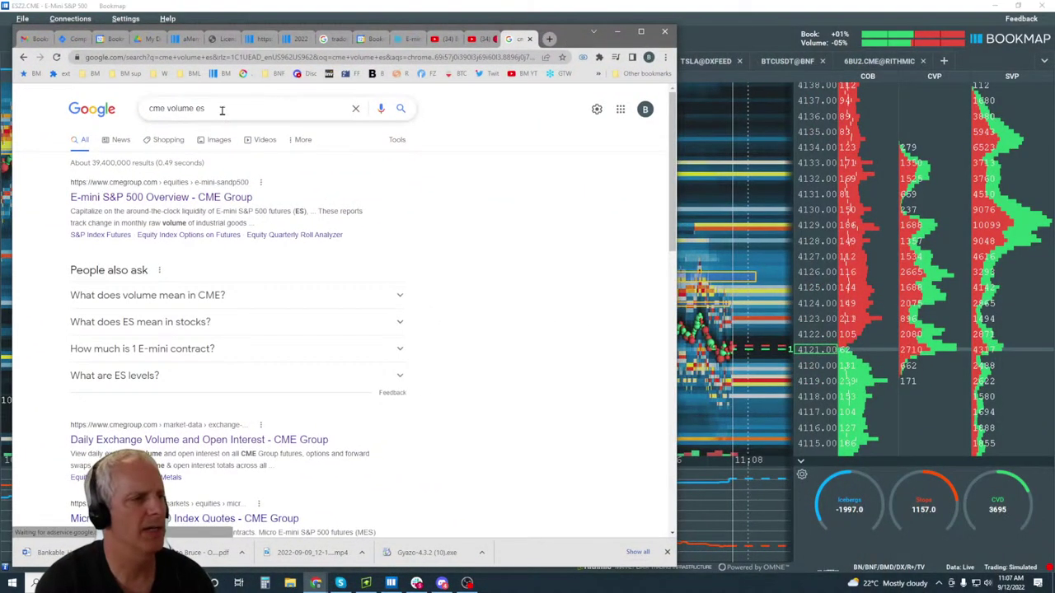
left_click(169, 196)
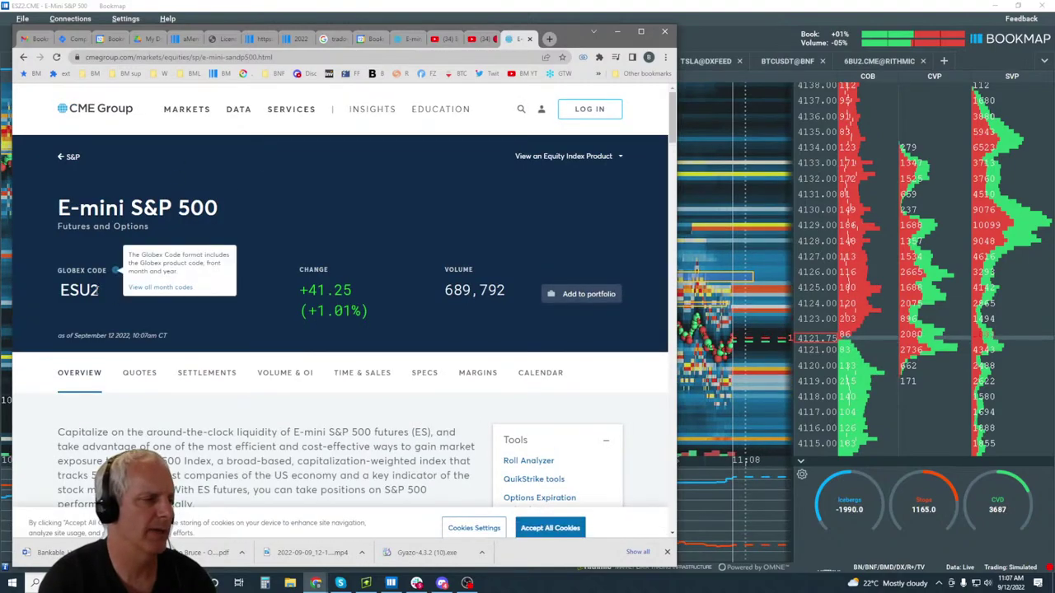
left_click_drag(62, 290, 58, 290)
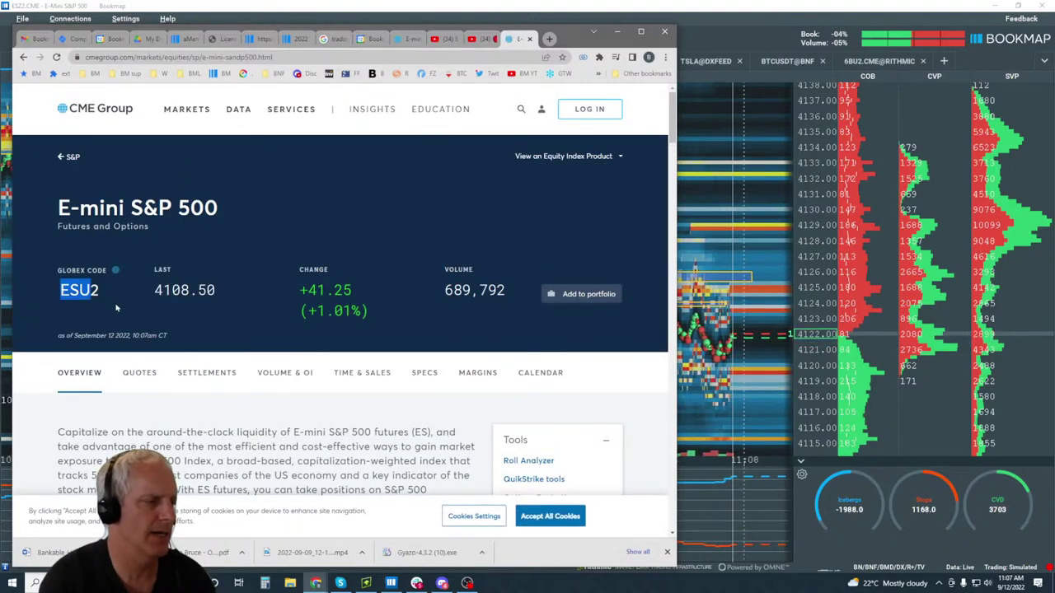
mouse_move(116, 272)
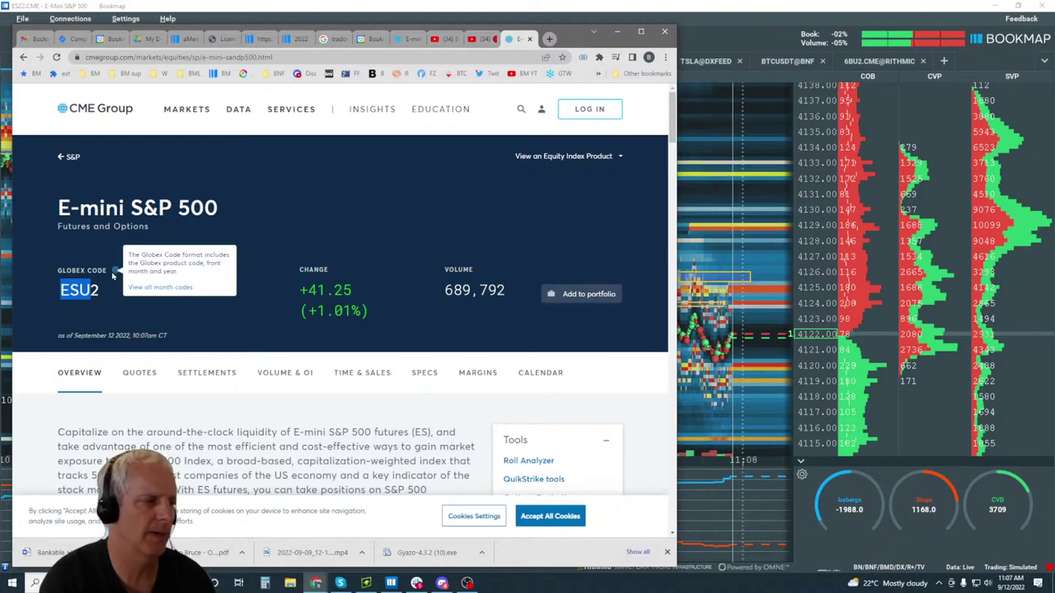
Open the E-mini S&P 500 Volume & OI page and compare the September and December 2022 volumes for Friday 09 Sep 2022.
left_click(290, 373)
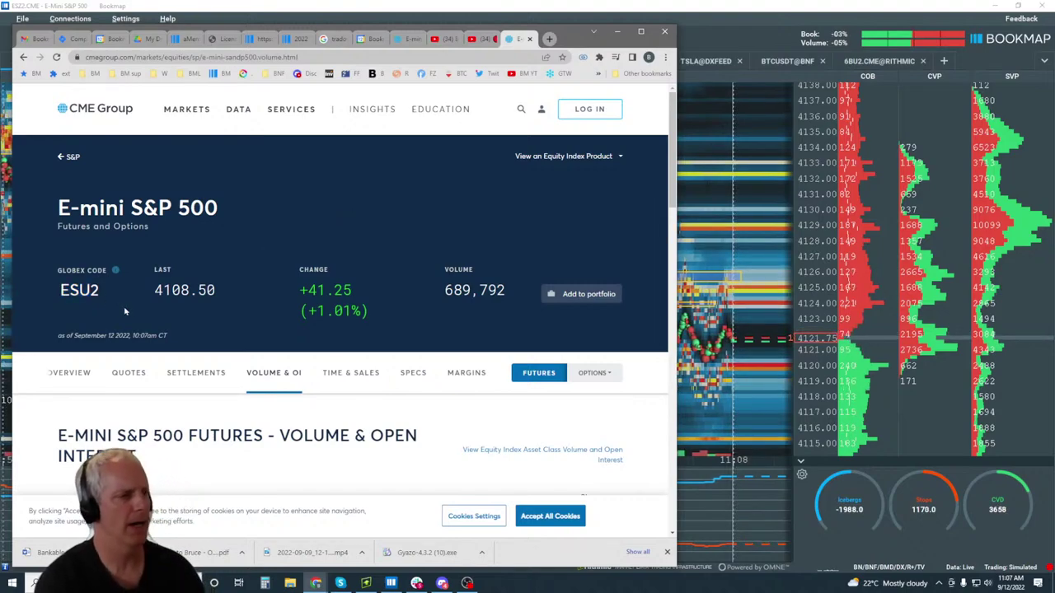
scroll(320, 264, "down", 5)
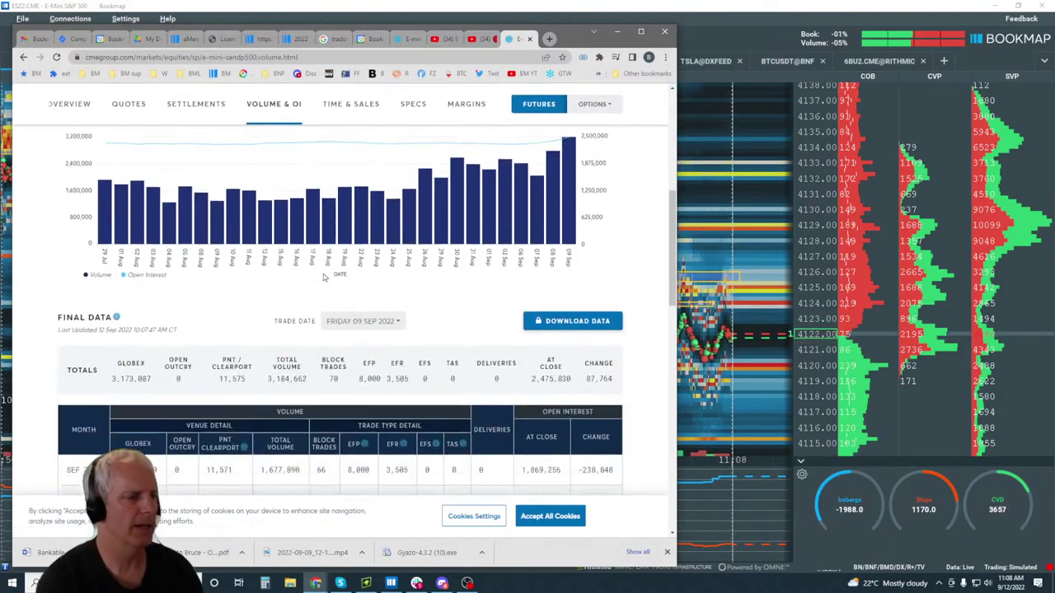
scroll(325, 276, "up", 3)
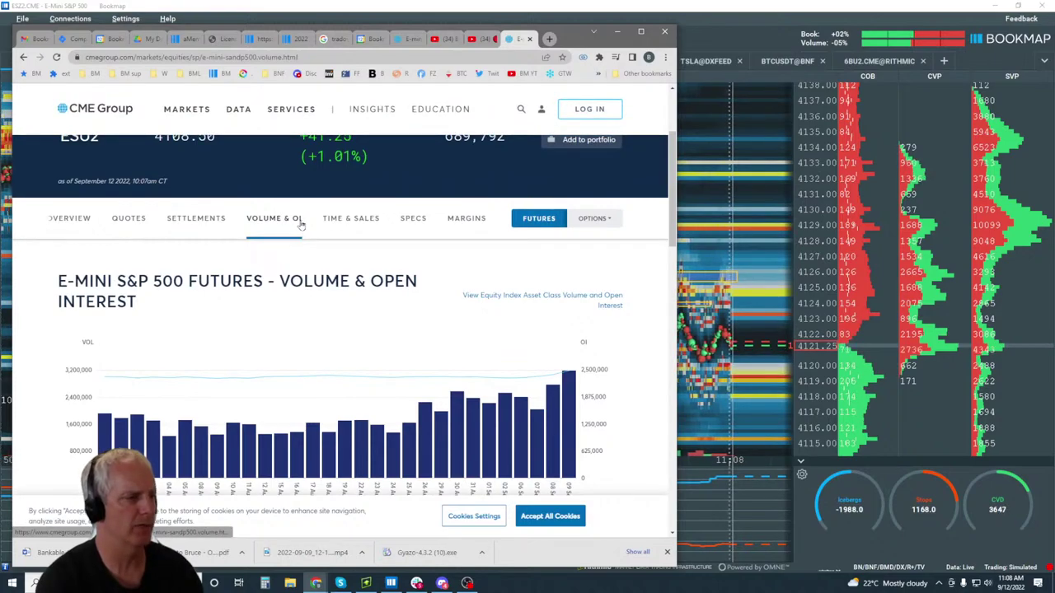
scroll(302, 225, "down", 5)
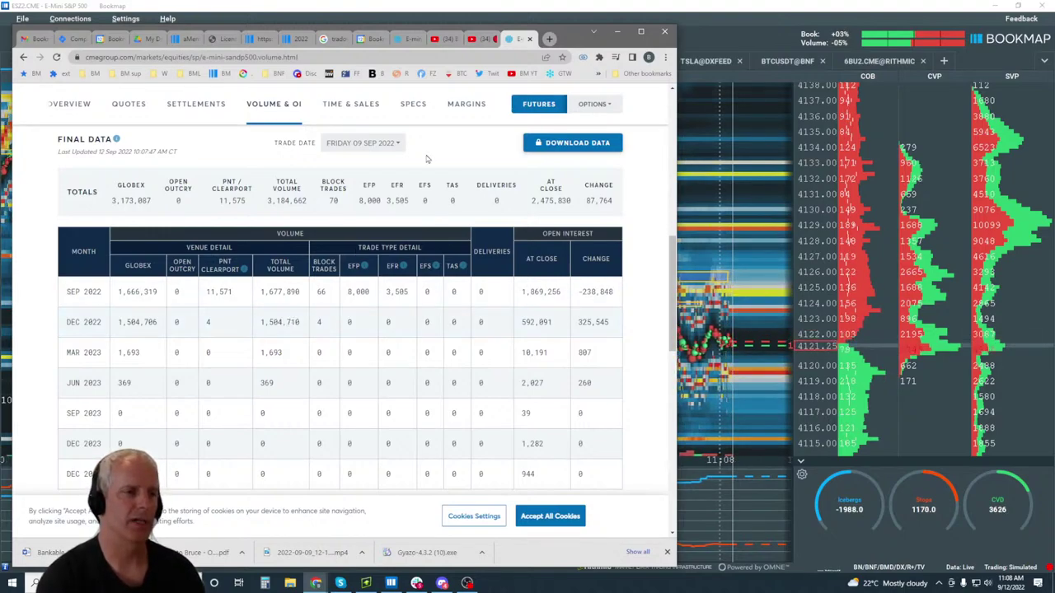
left_click_drag(566, 34, 553, 34)
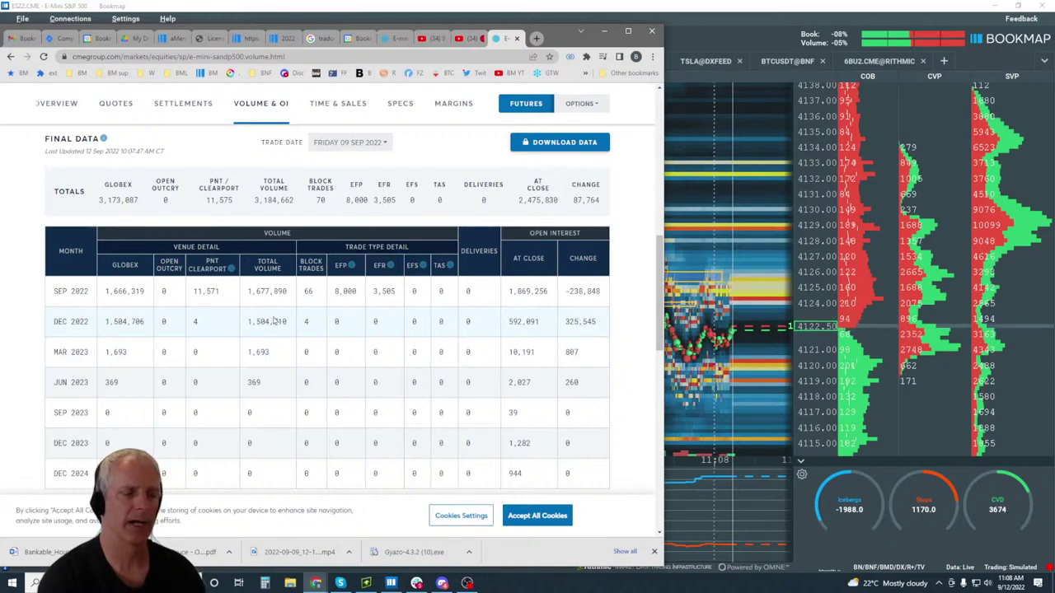
Switch back to Bookmap and examine the E-Mini S&P 500 heatmap from 09:45 to 11:10 at several time and price scales.
left_click(580, 32)
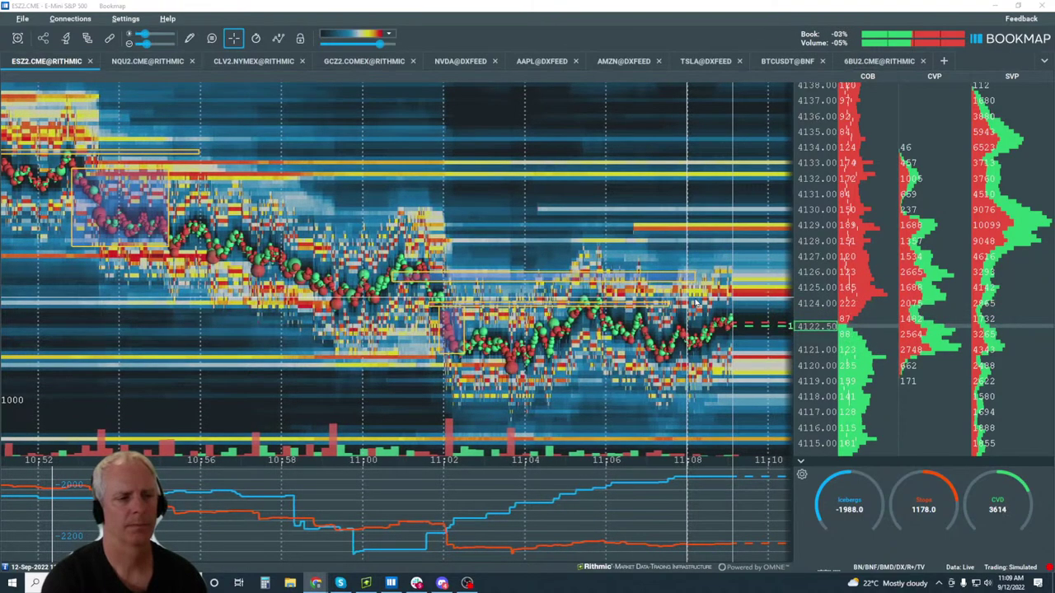
scroll(696, 303, "down", 5)
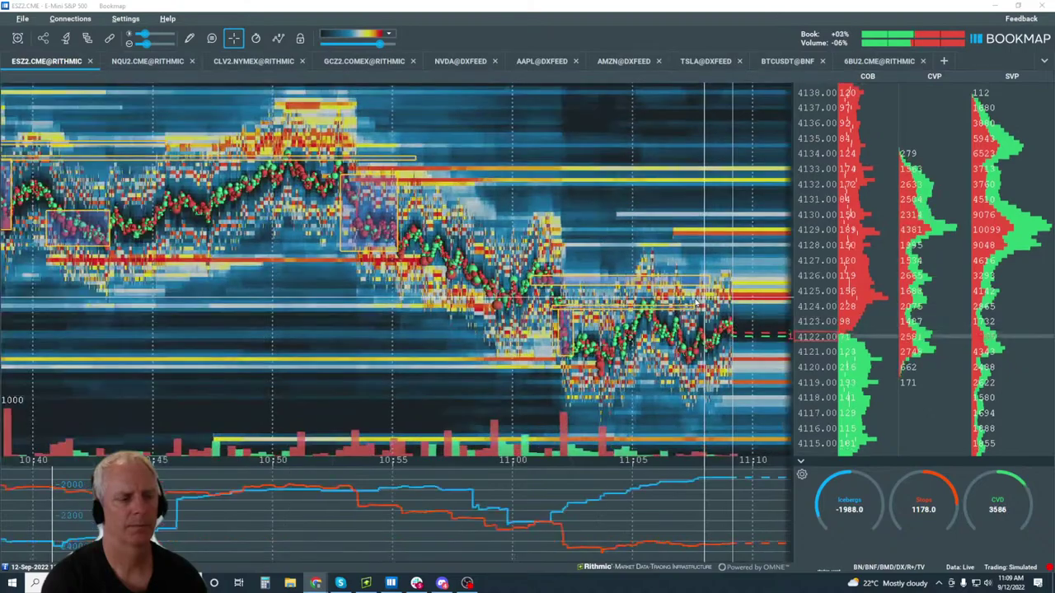
scroll(696, 303, "down", 2)
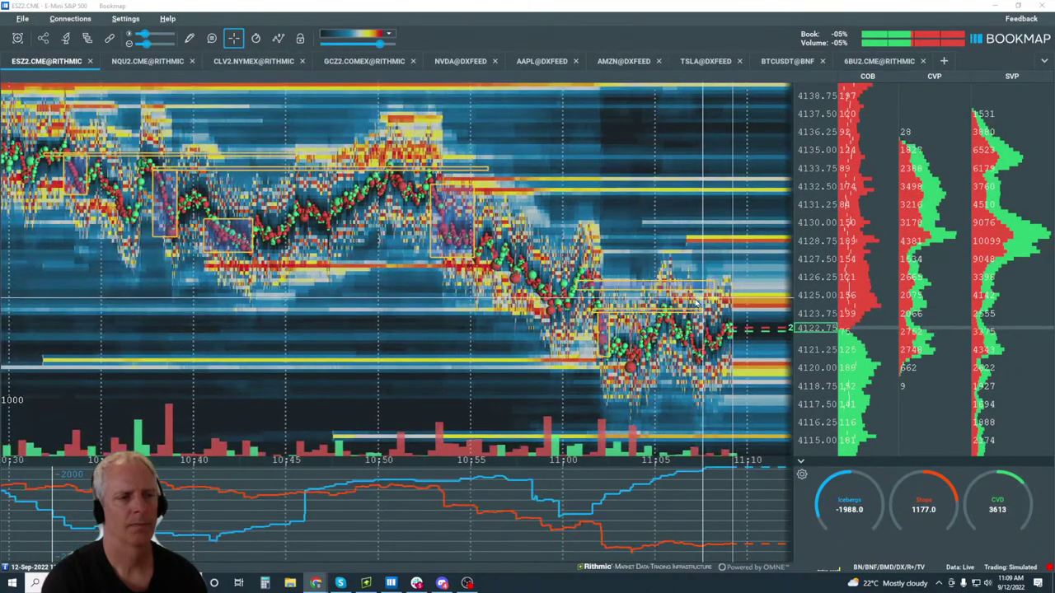
scroll(697, 303, "down", 3)
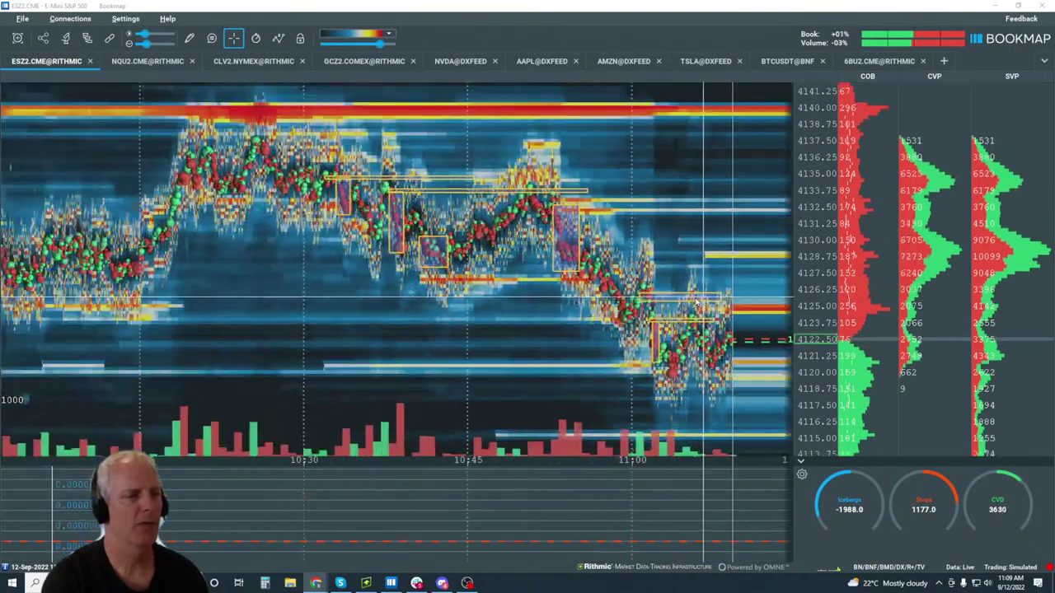
scroll(697, 304, "down", 3)
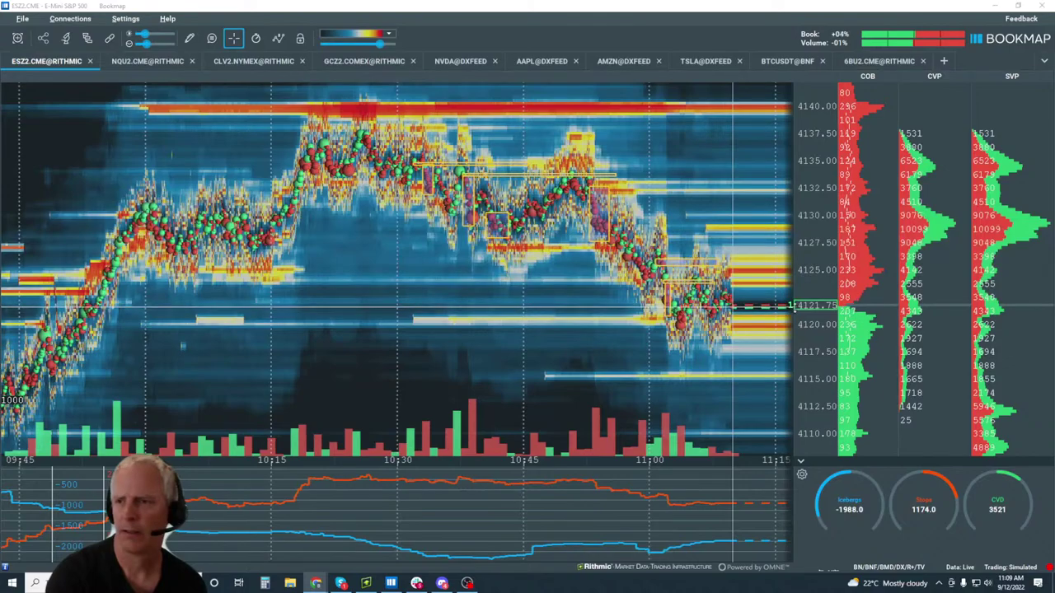
scroll(632, 211, "up", 5)
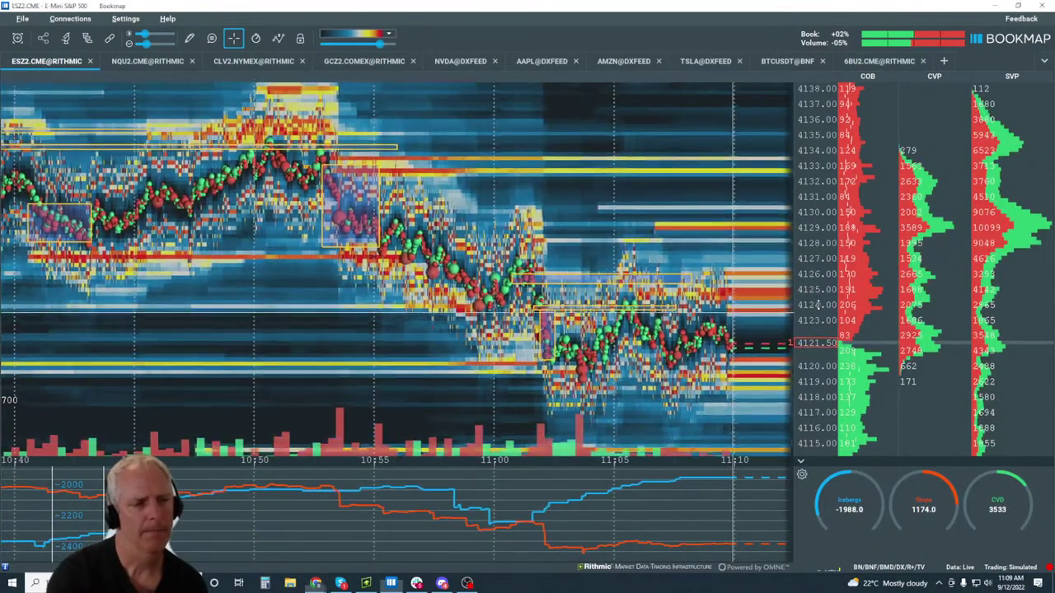
scroll(818, 305, "up", 3)
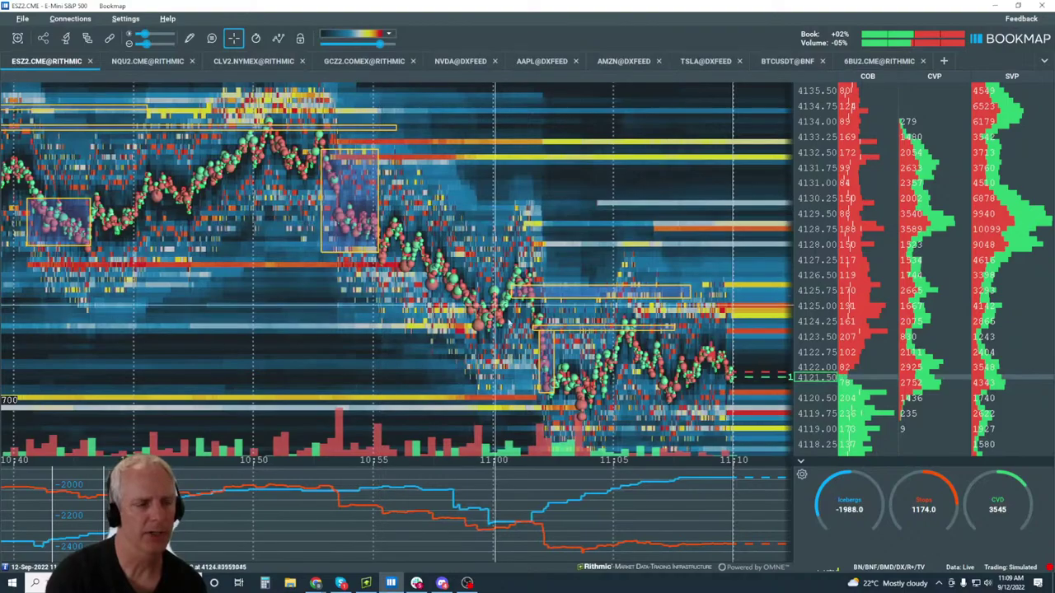
scroll(509, 322, "down", 5)
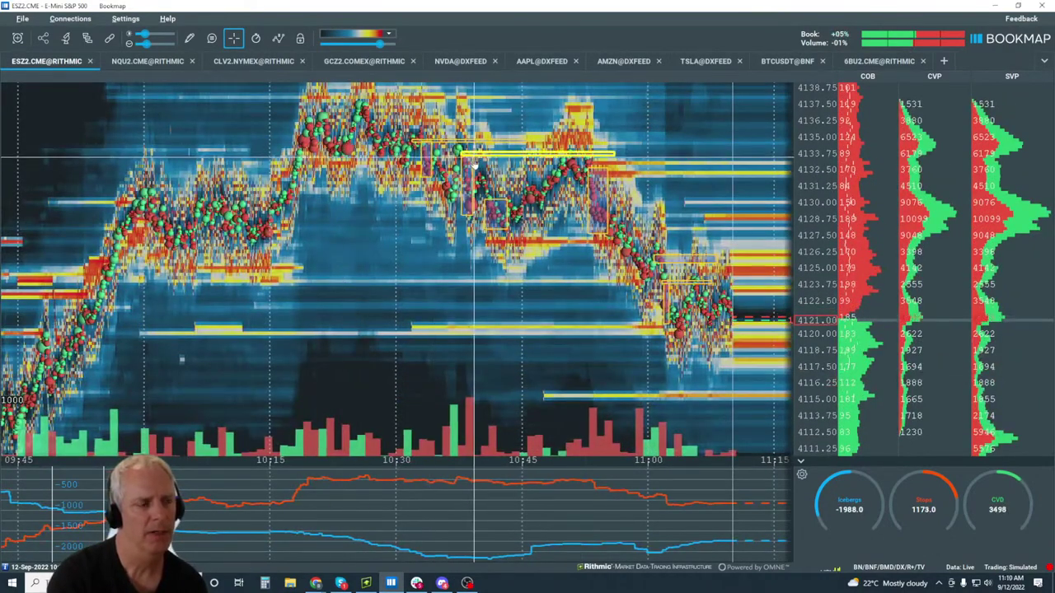
scroll(475, 165, "down", 3)
Examine the marked declines and resistance levels between 10:30 and 11:00 on the historical part of the heatmap.
scroll(474, 165, "up", 5)
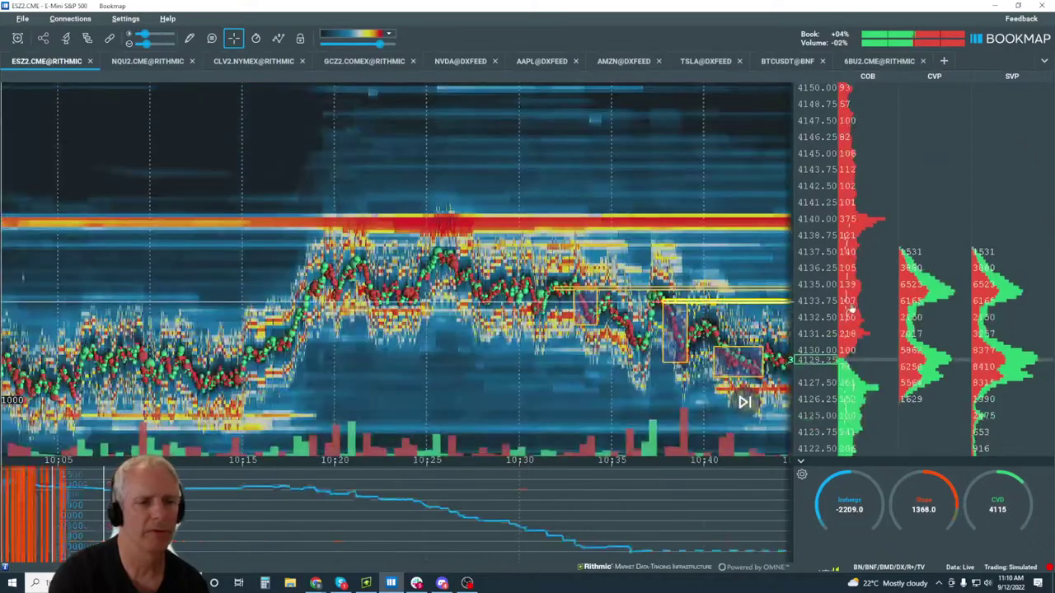
scroll(852, 307, "up", 4)
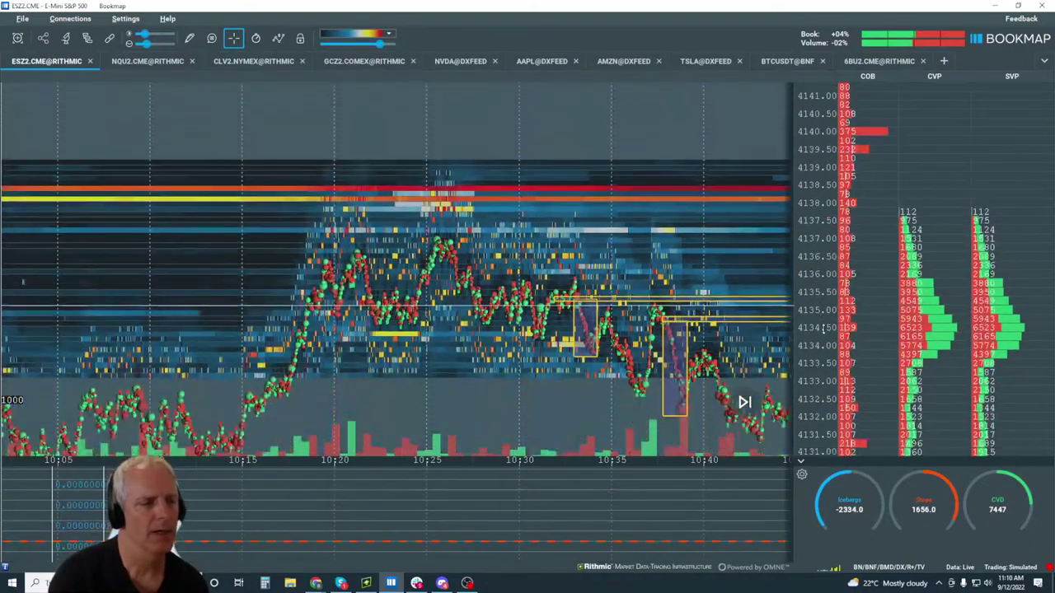
scroll(823, 328, "down", 3)
left_click_drag(604, 164, 424, 165)
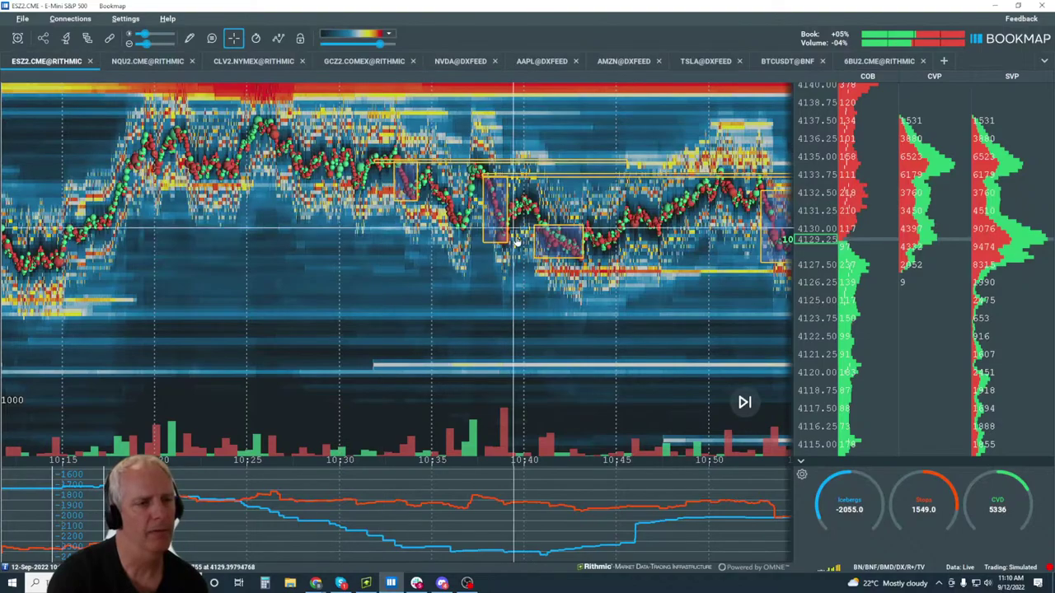
left_click_drag(517, 239, 358, 163)
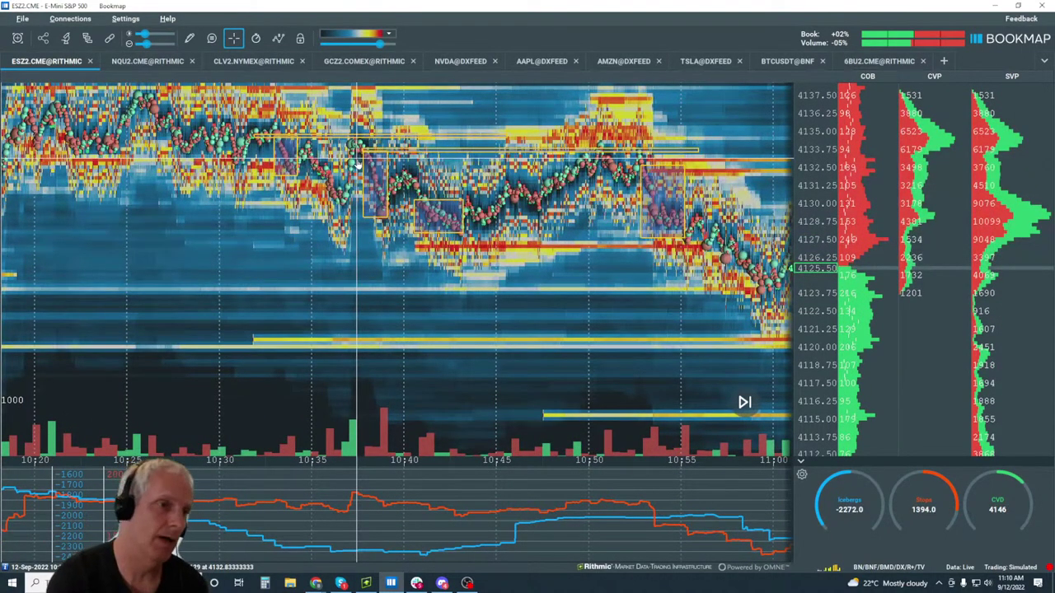
Return to the live heatmap and compare the 11:02 decline and its resistance rectangles with the liquidity between 4115 and 4134.
scroll(506, 268, "down", 3)
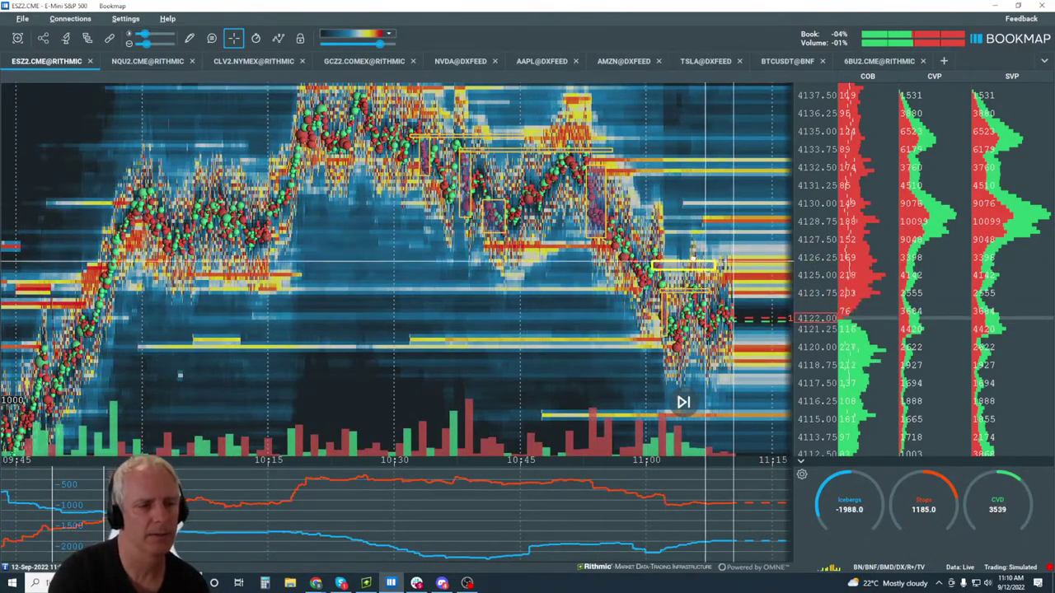
scroll(599, 402, "up", 3)
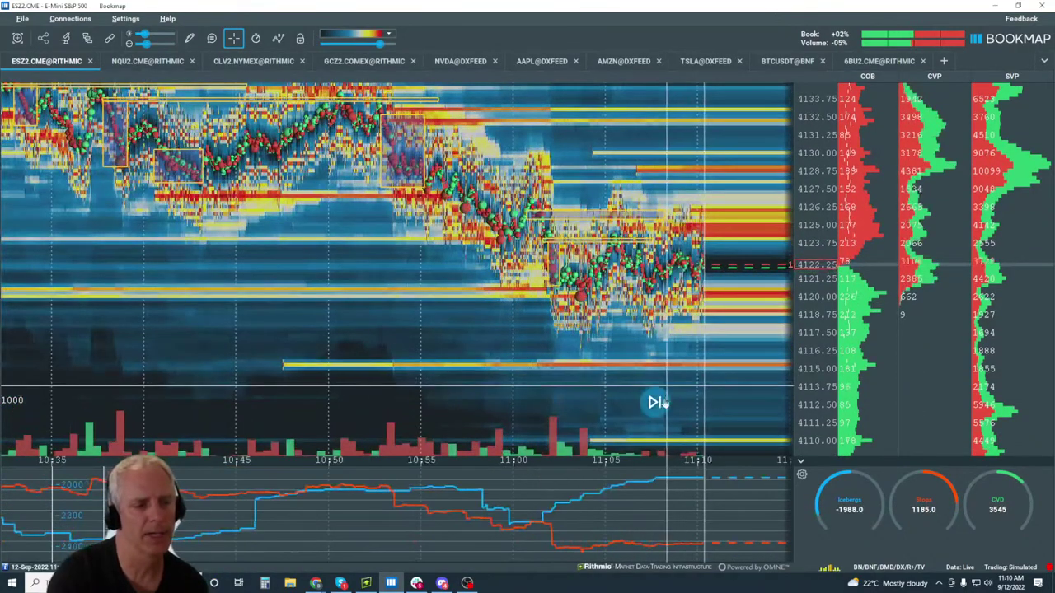
scroll(658, 404, "up", 3)
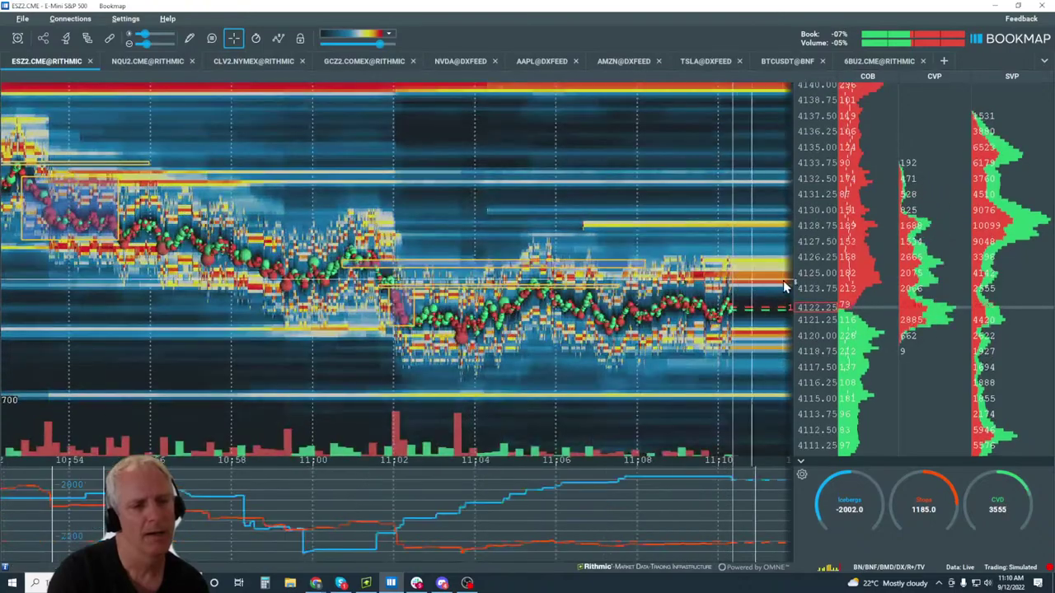
scroll(825, 293, "up", 2)
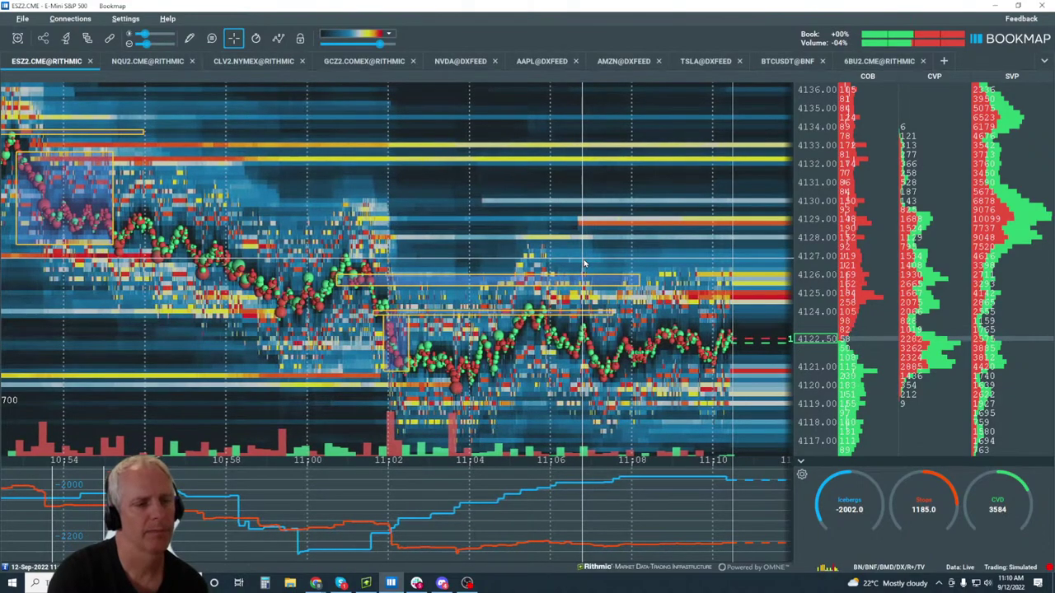
scroll(581, 248, "down", 3)
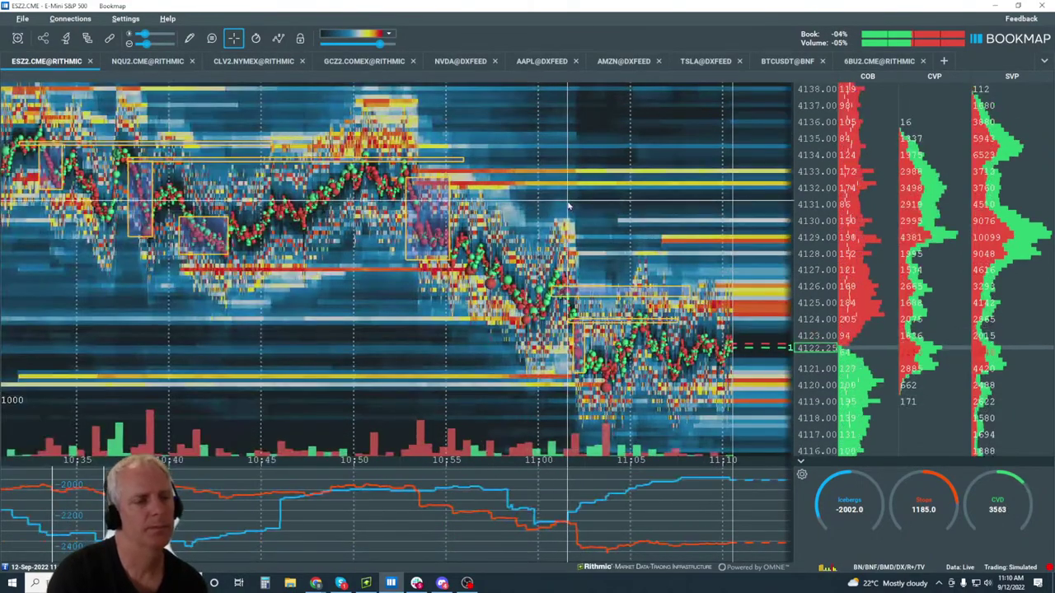
scroll(568, 206, "down", 3)
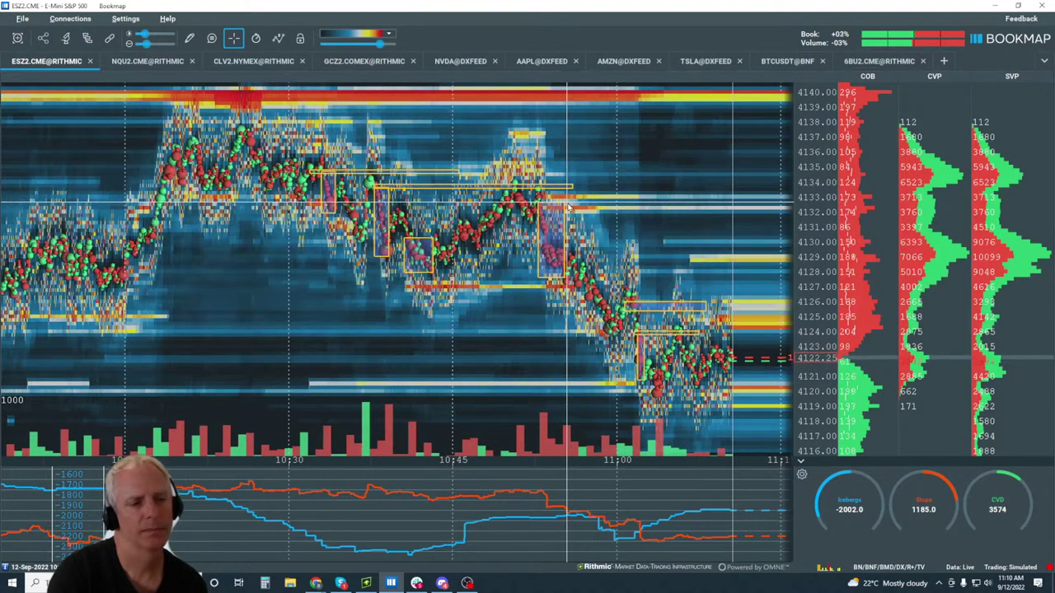
scroll(568, 206, "up", 4)
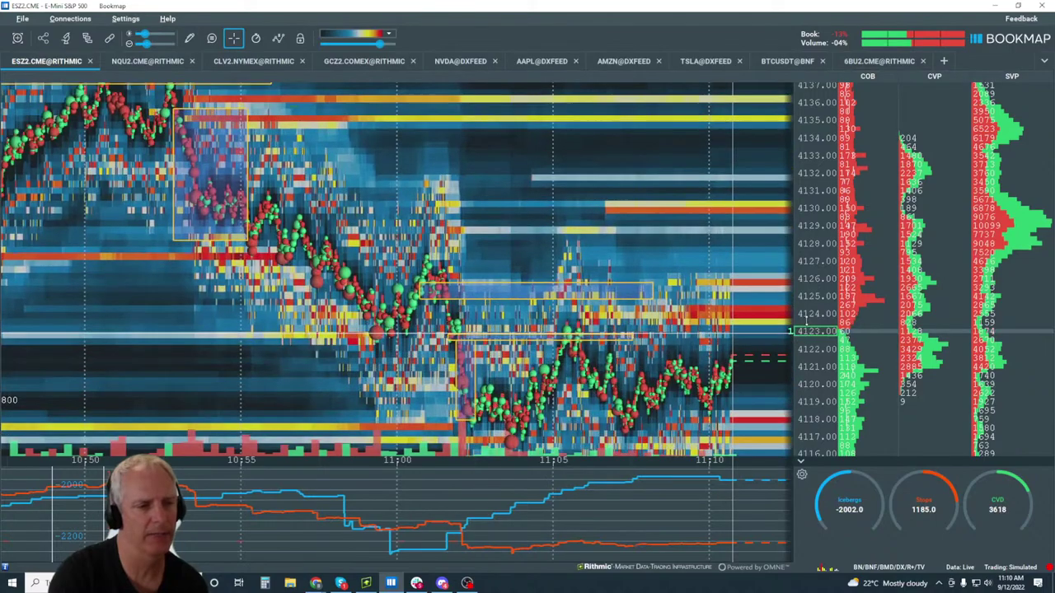
scroll(805, 321, "up", 2)
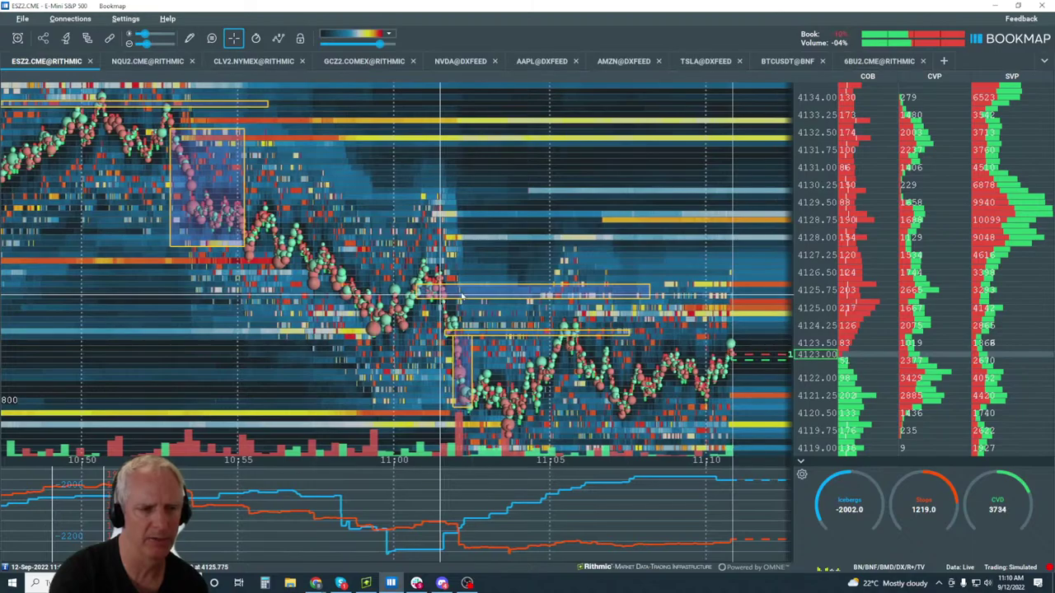
Edit the upper resistance rectangle near 4126, extending it to about 11:13 and raising its upper edge to about 4126.25.
right_click(650, 301)
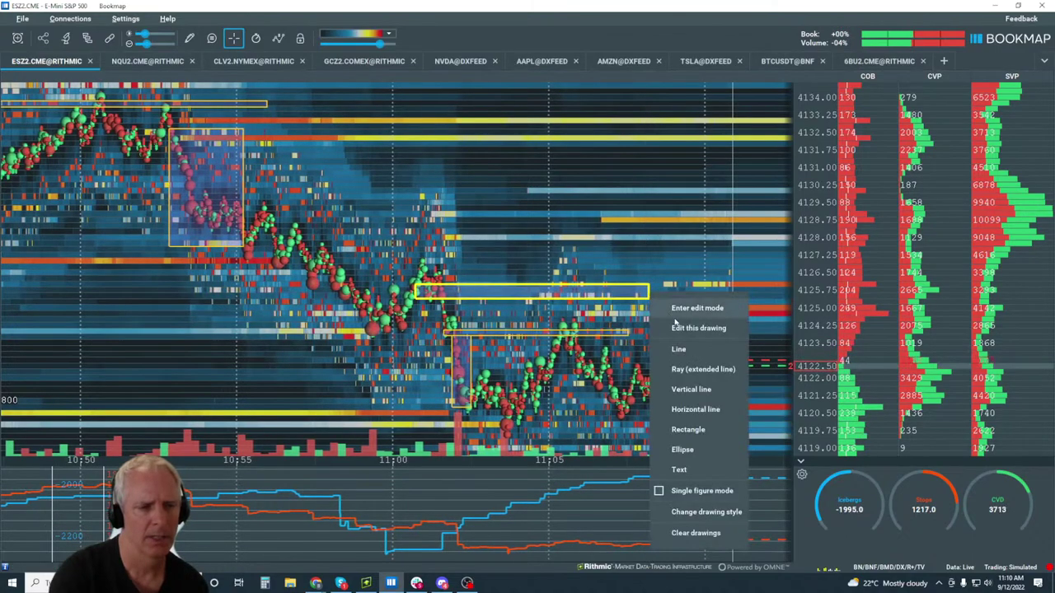
left_click(697, 329)
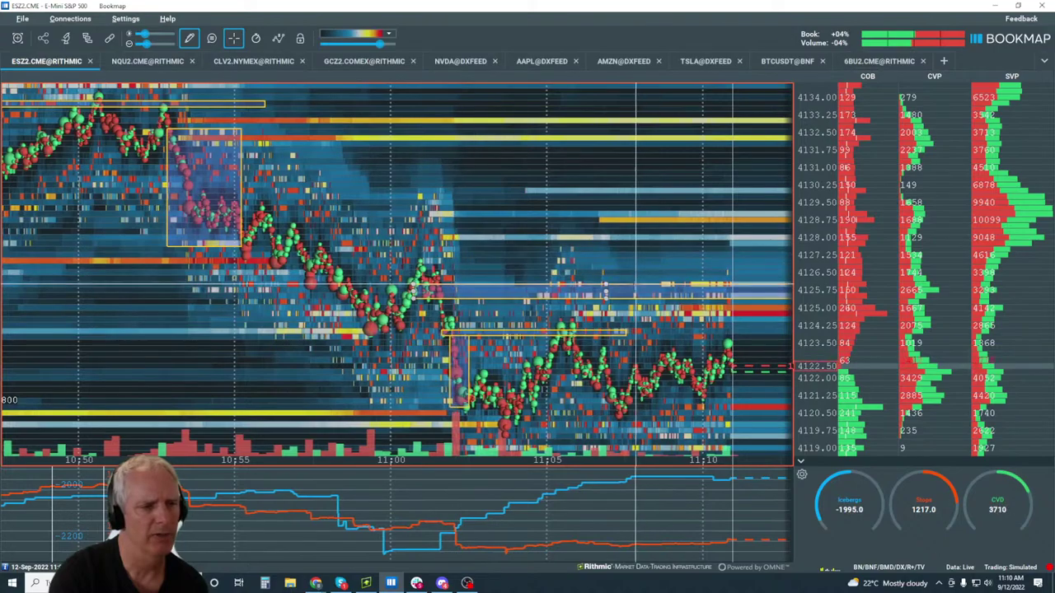
left_click_drag(604, 284, 605, 278)
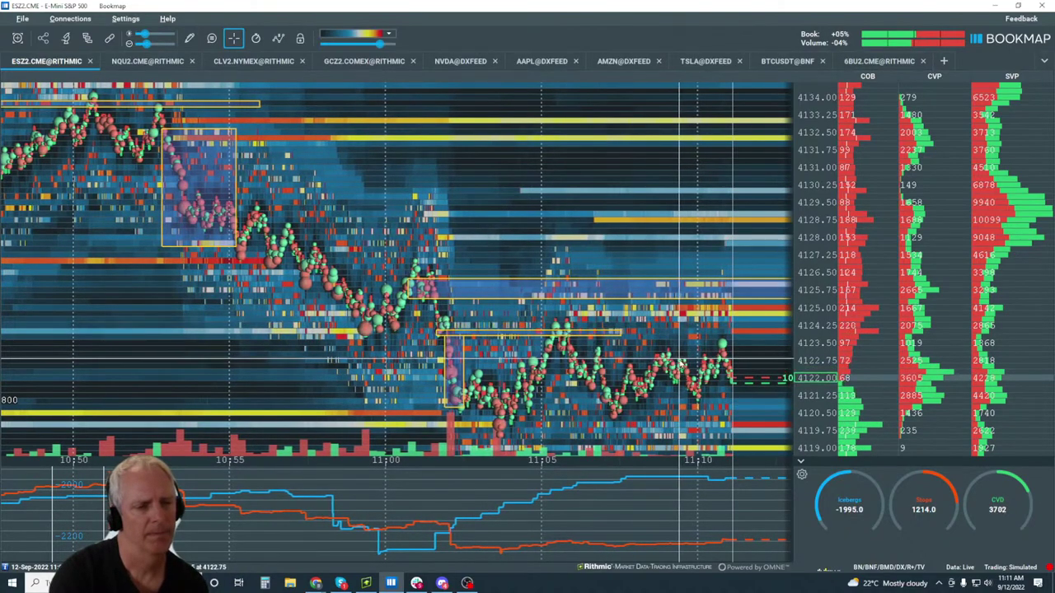
Examine the price swings from 11:05 to 11:11 beneath the resistance rectangles at close and wider scales.
scroll(703, 389, "up", 5)
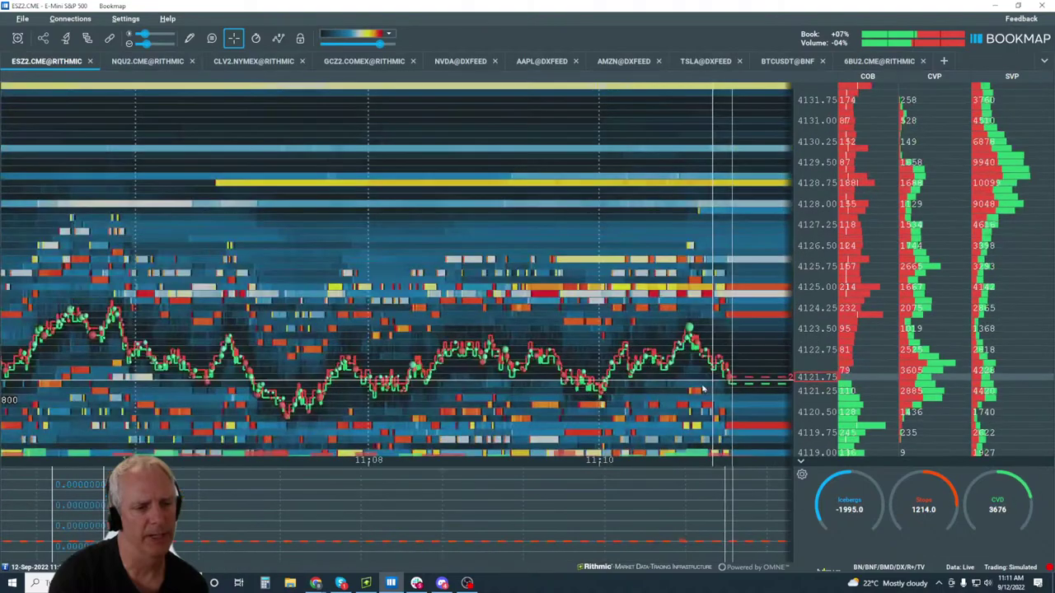
scroll(703, 389, "up", 3)
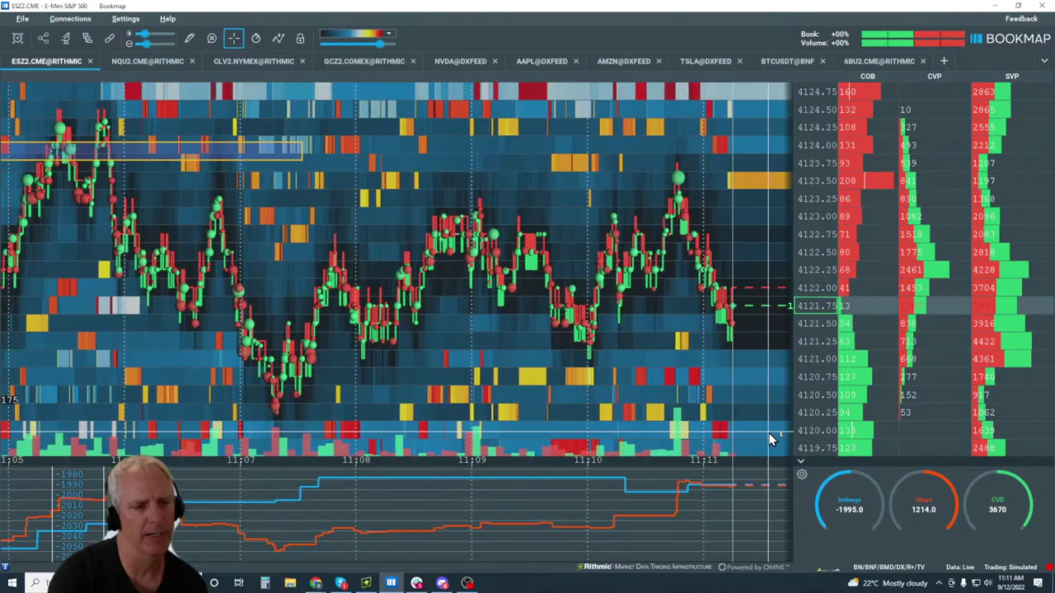
scroll(772, 439, "down", 3)
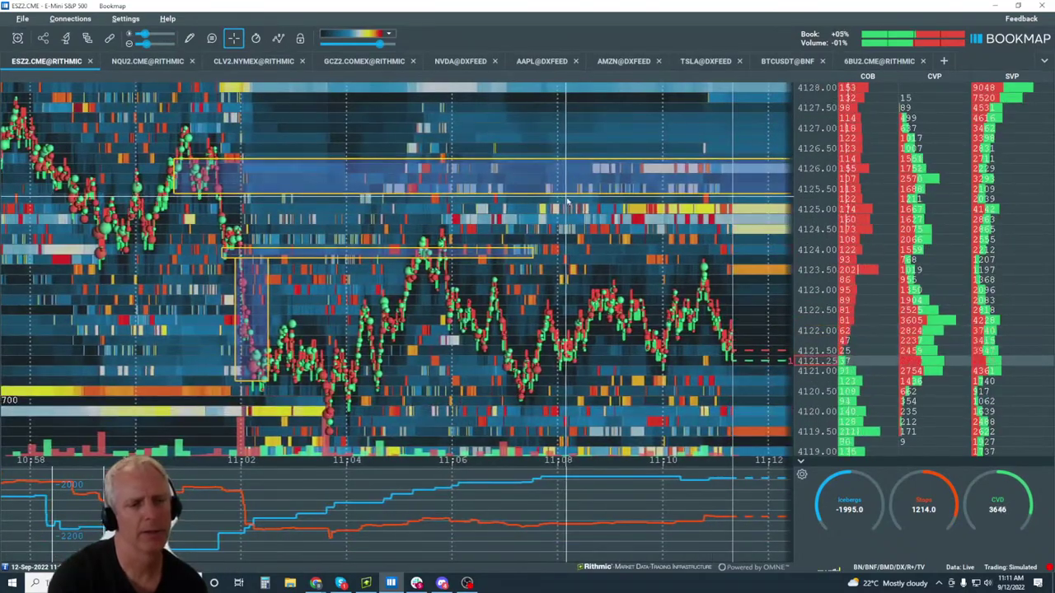
scroll(587, 202, "up", 4)
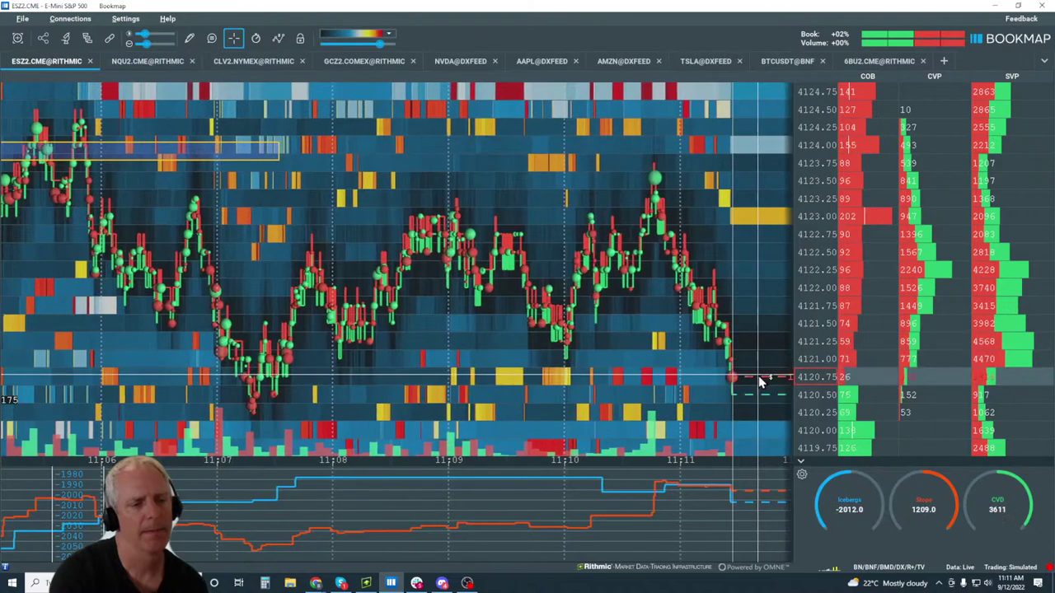
scroll(614, 321, "down", 5)
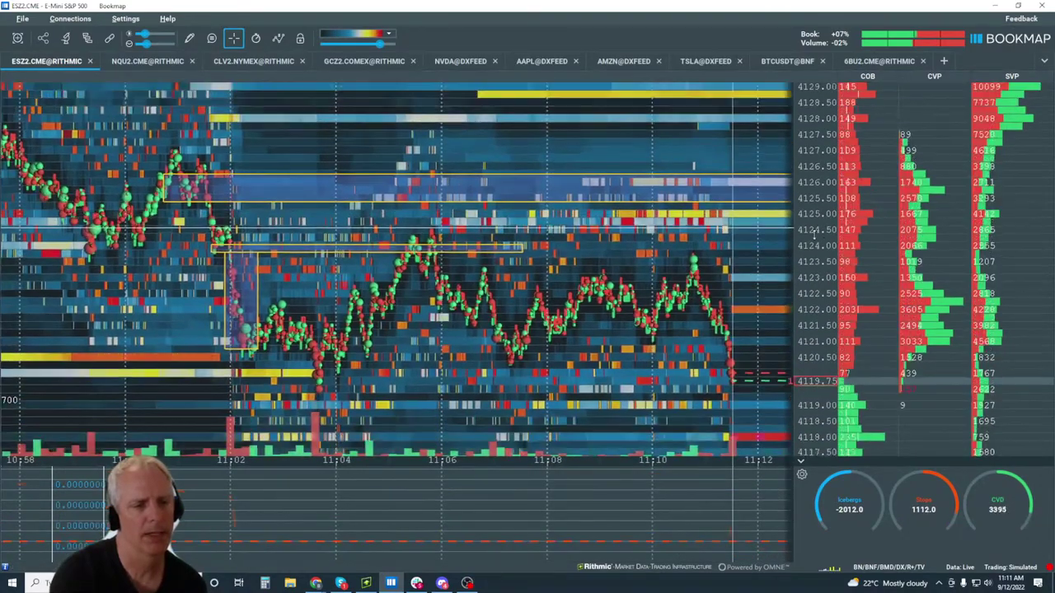
Examine the drop after 11:11 against the liquidity between 4115 and 4129, comparing it with the 11:02 decline.
left_click_drag(812, 213, 806, 371)
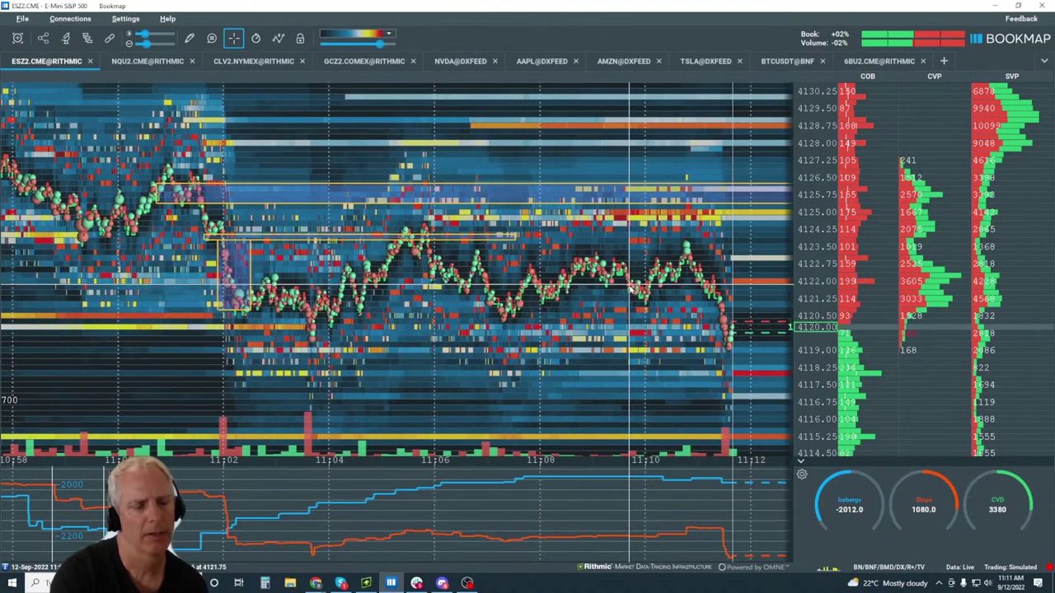
scroll(630, 288, "down", 3)
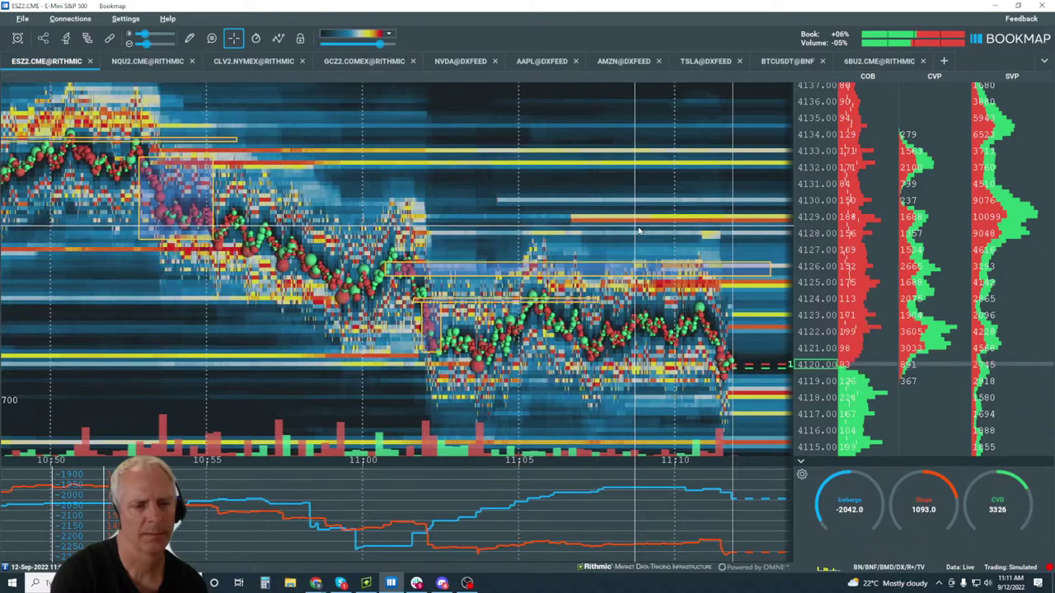
scroll(638, 230, "up", 3)
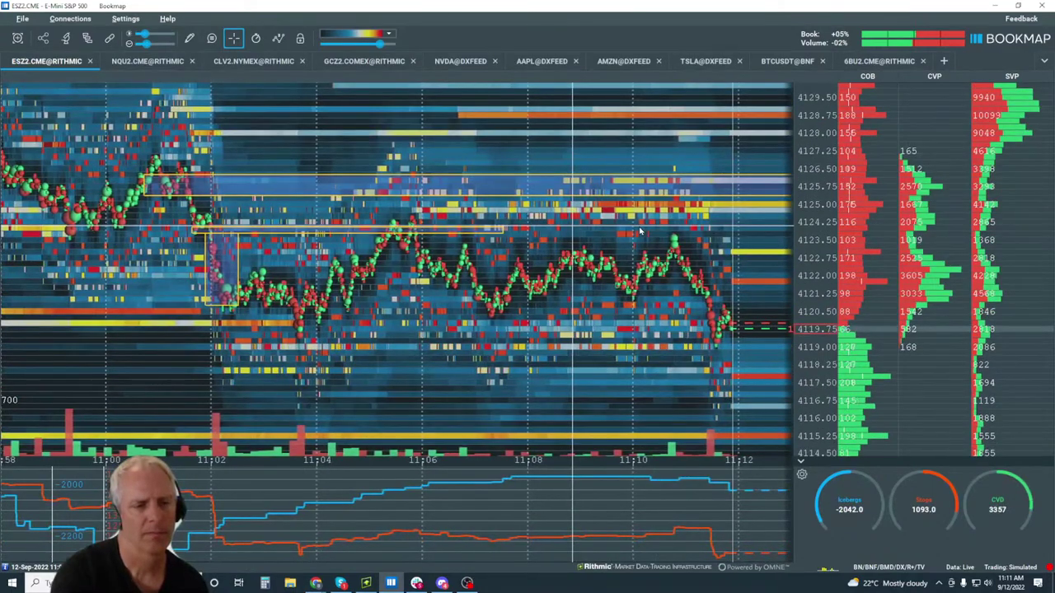
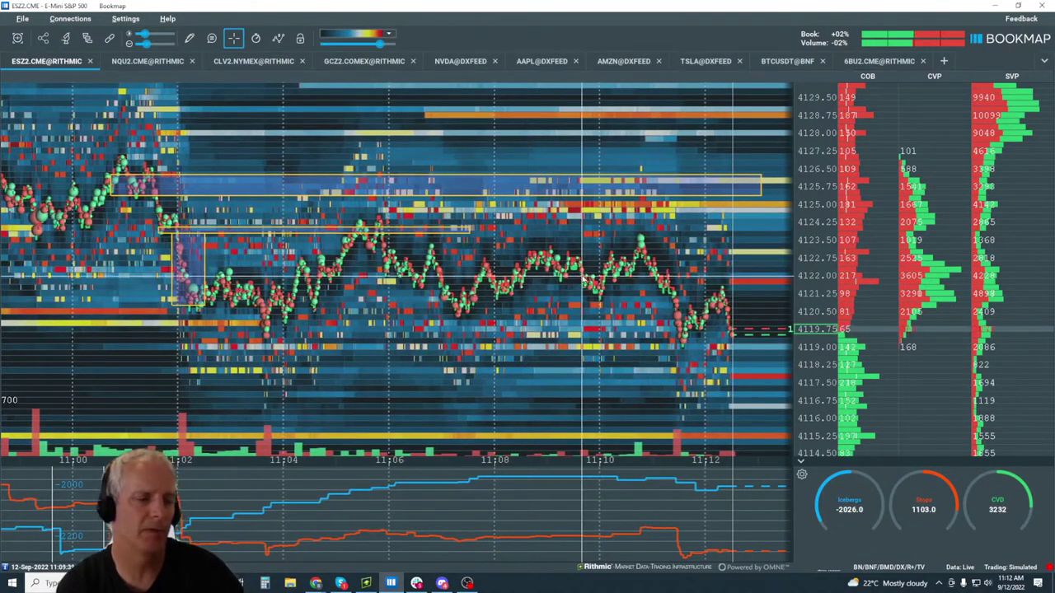
scroll(613, 268, "down", 2)
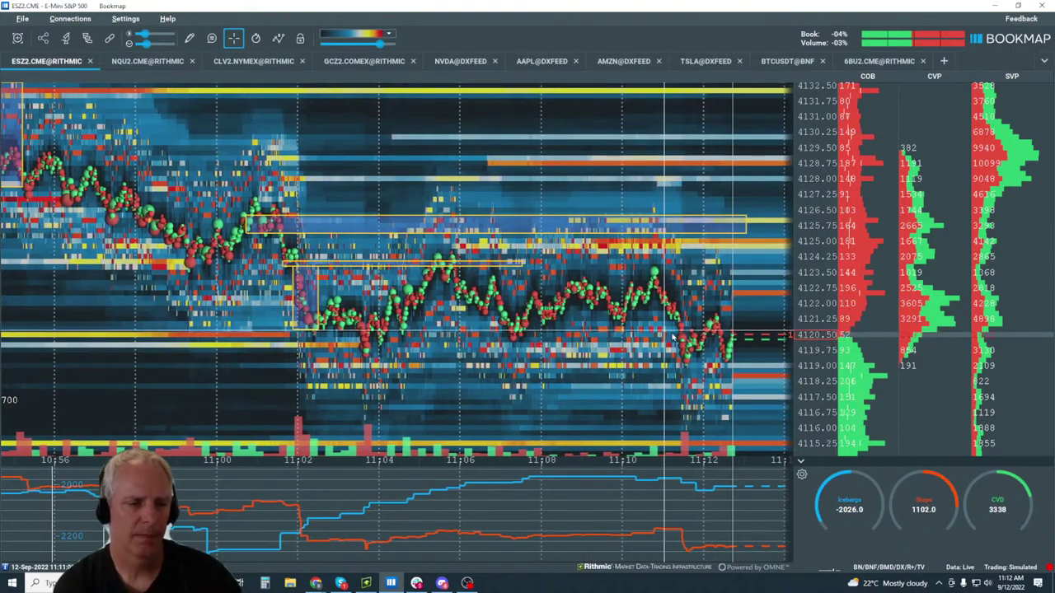
scroll(684, 272, "up", 3)
scroll(682, 274, "up", 2)
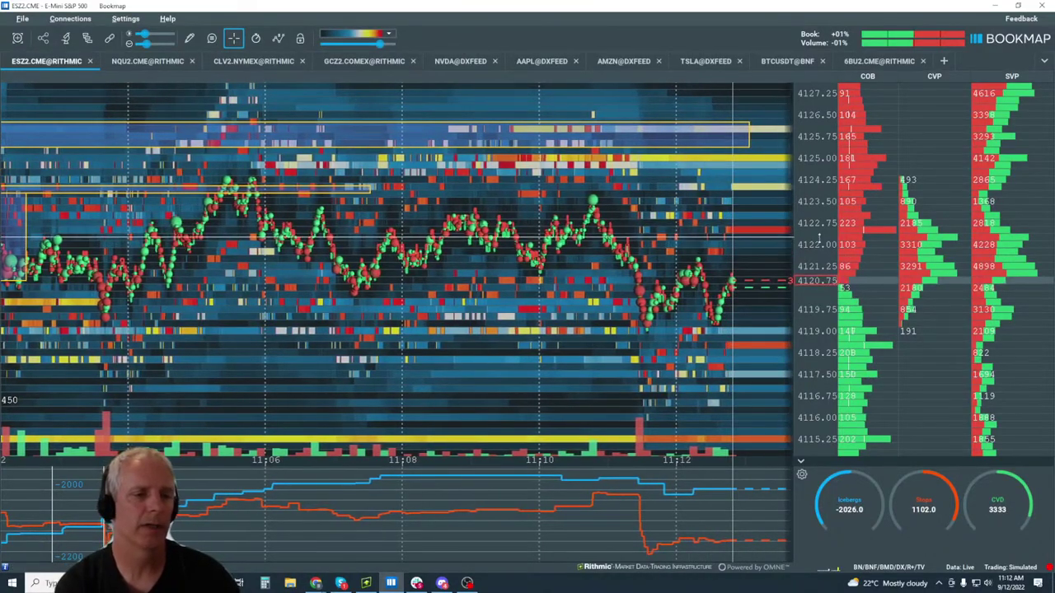
scroll(720, 288, "down", 4)
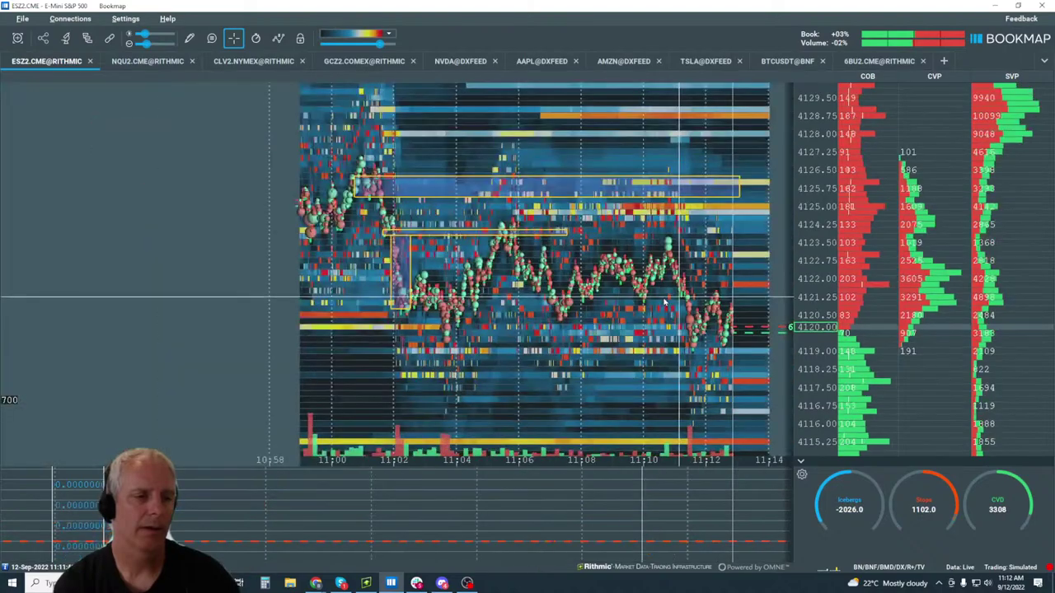
Examine the price action after 11:11 at close and wider scales, comparing it with the earlier marked declines and the resistance near 4126.
scroll(665, 303, "down", 5)
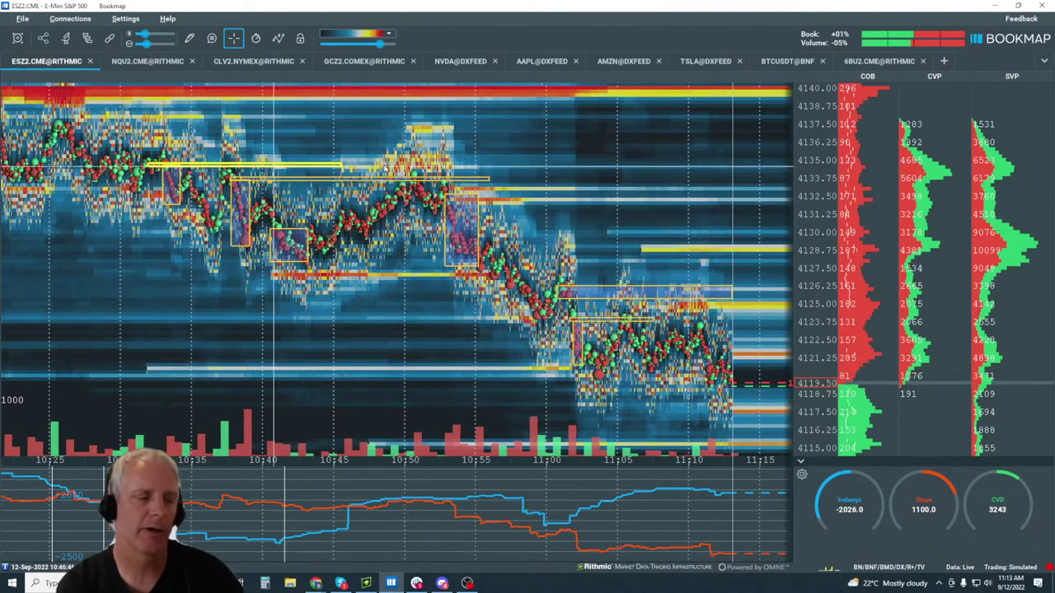
scroll(700, 311, "up", 5)
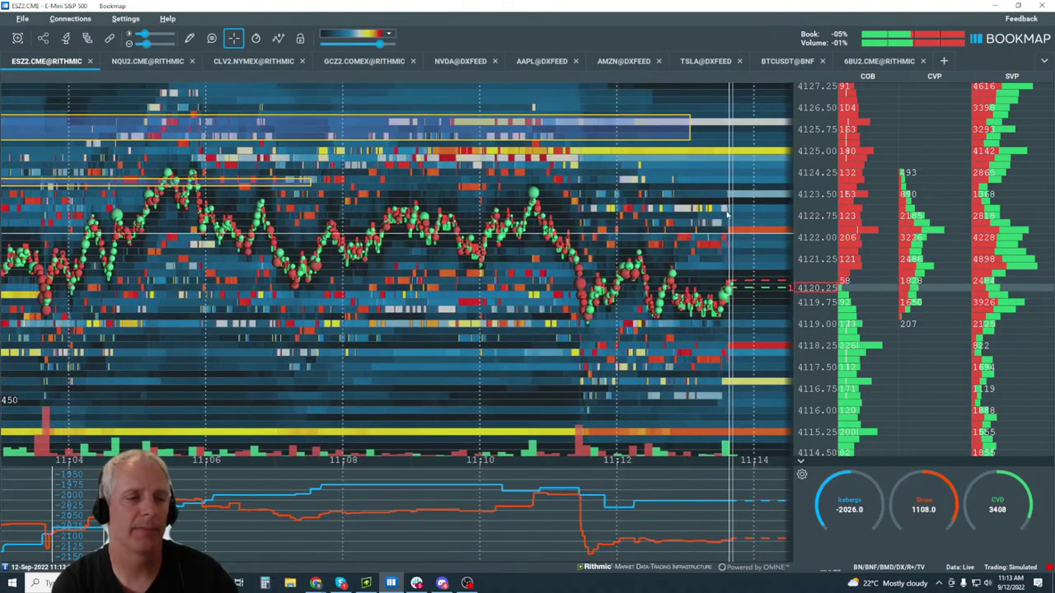
scroll(719, 215, "up", 3)
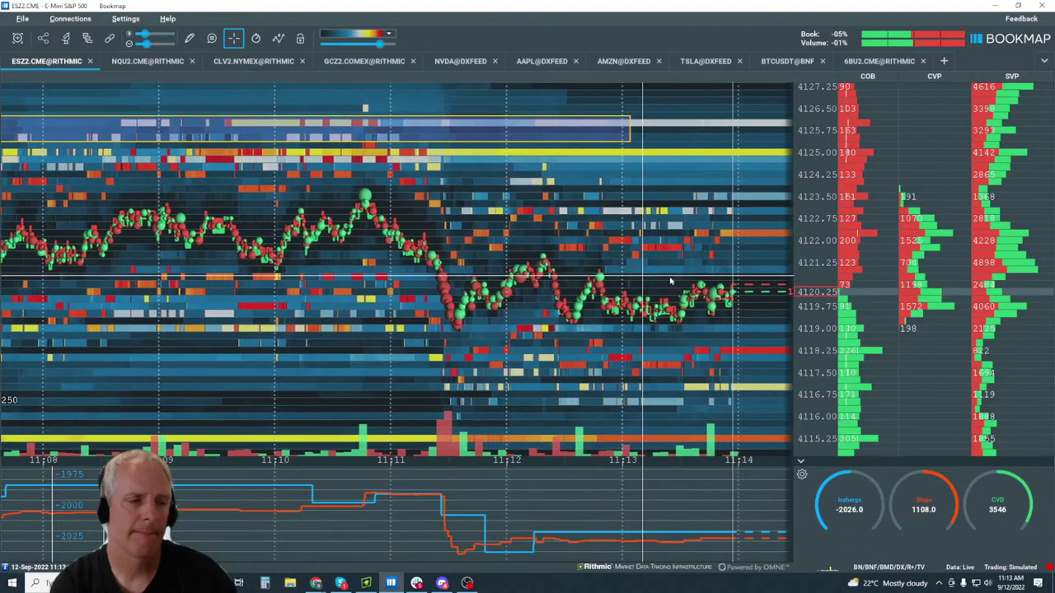
scroll(701, 274, "down", 5)
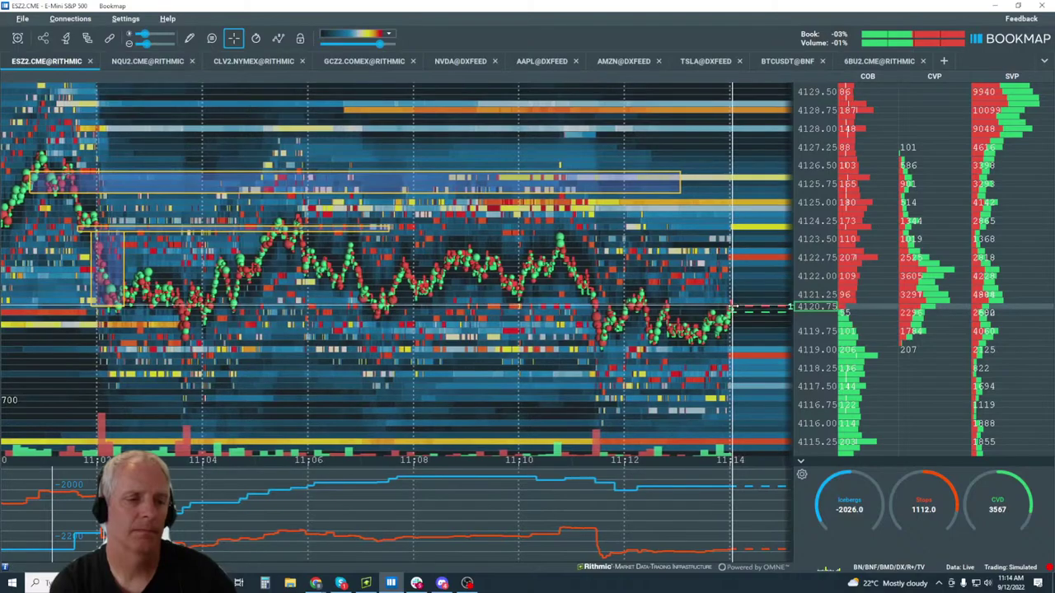
scroll(701, 278, "down", 3)
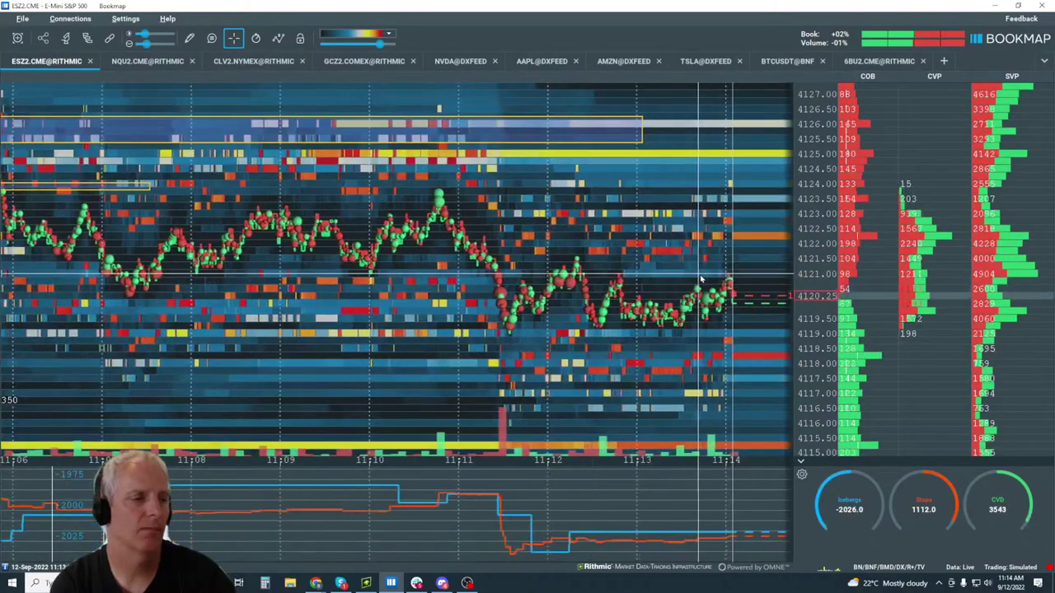
scroll(701, 279, "down", 3)
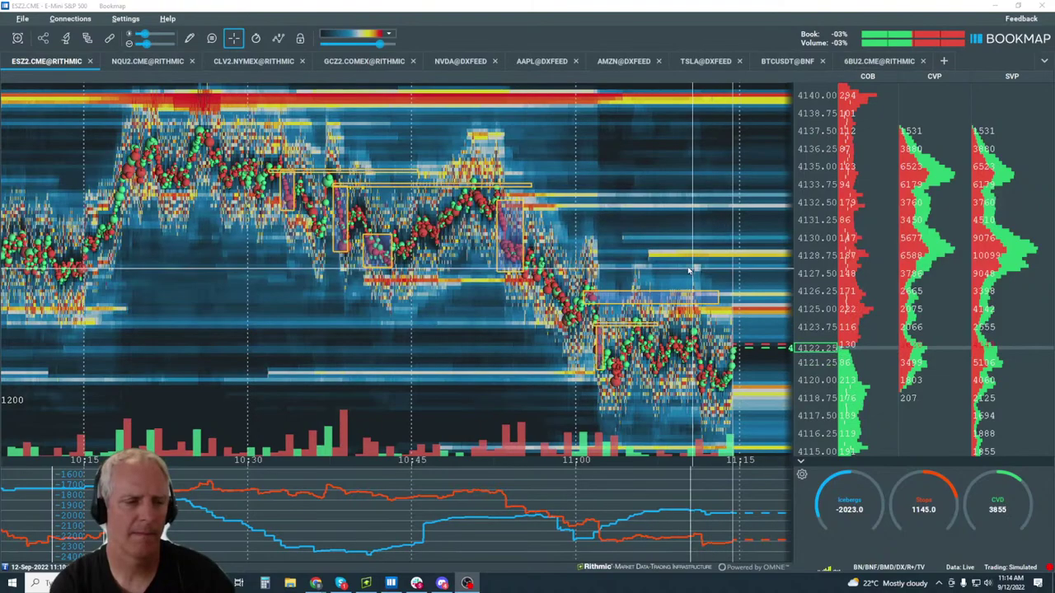
scroll(697, 246, "up", 4)
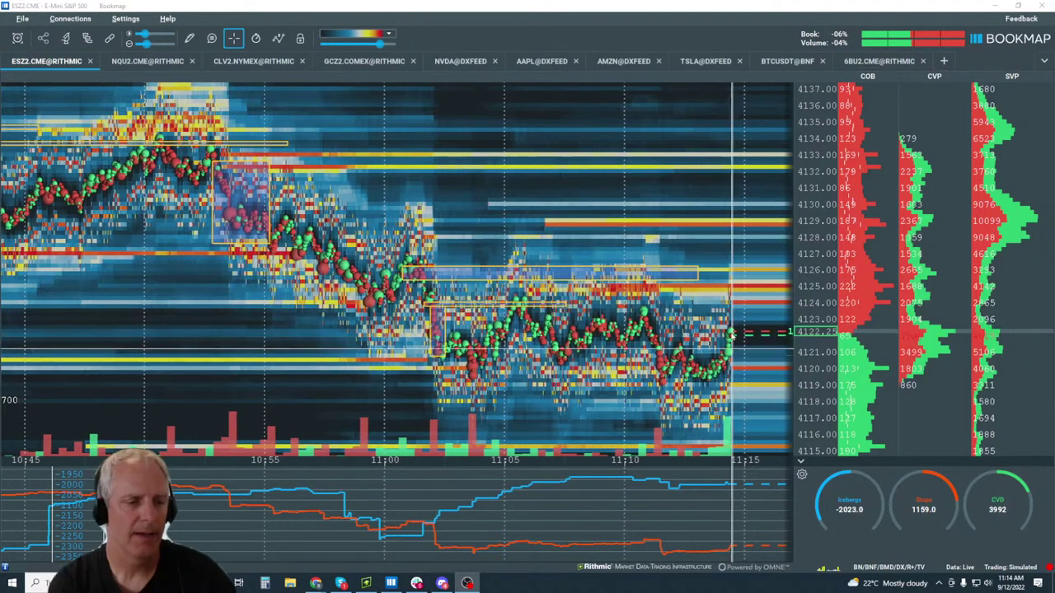
scroll(701, 346, "up", 2)
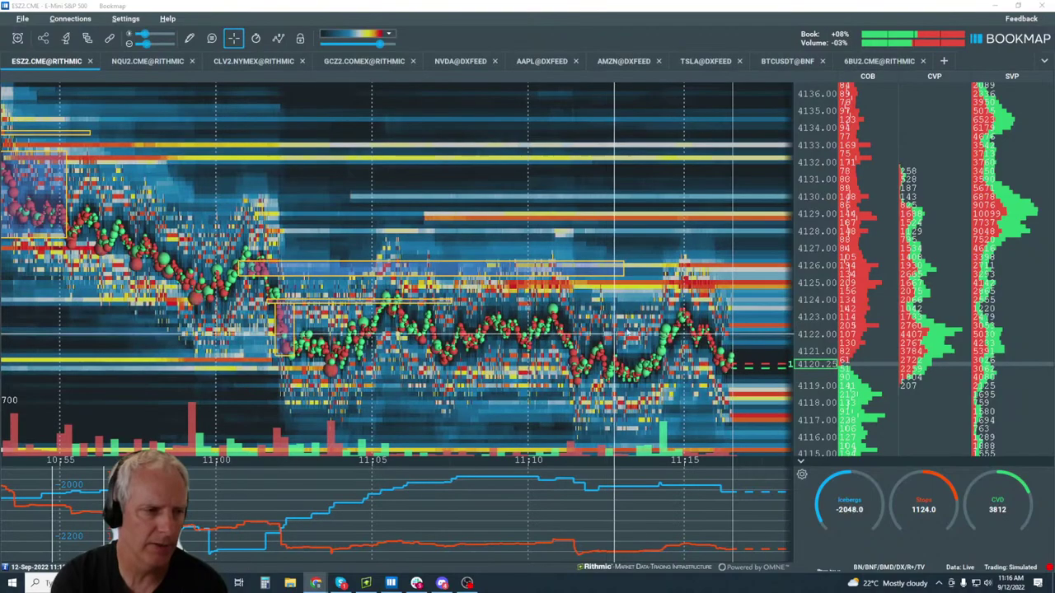
Draw a rectangle over the rally near 11:05 from about 4121.25 to 4124, and a small one at the 11:11 high near 4123.
left_click(188, 38)
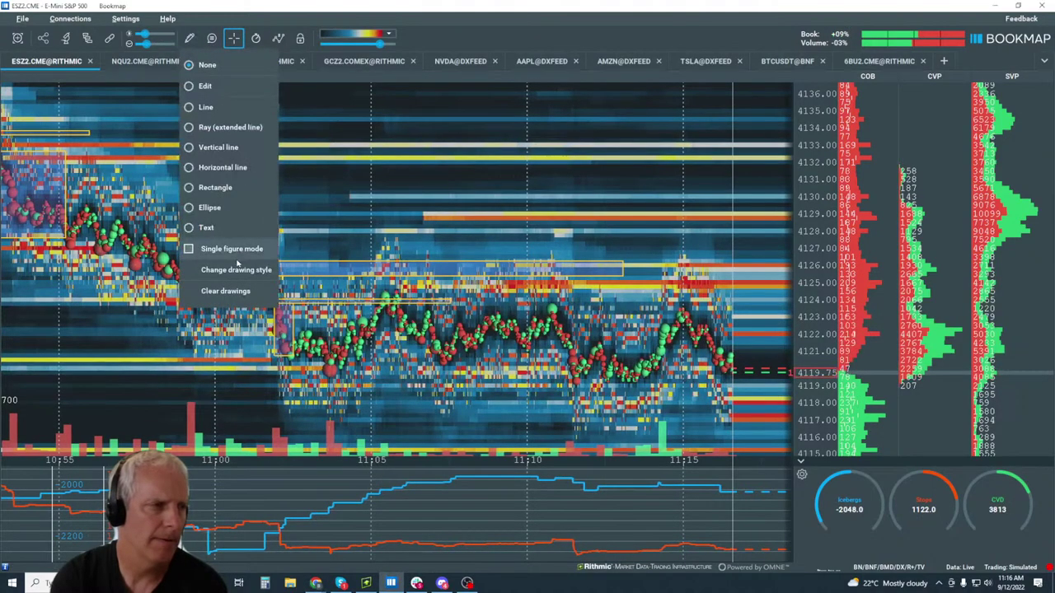
left_click(235, 190)
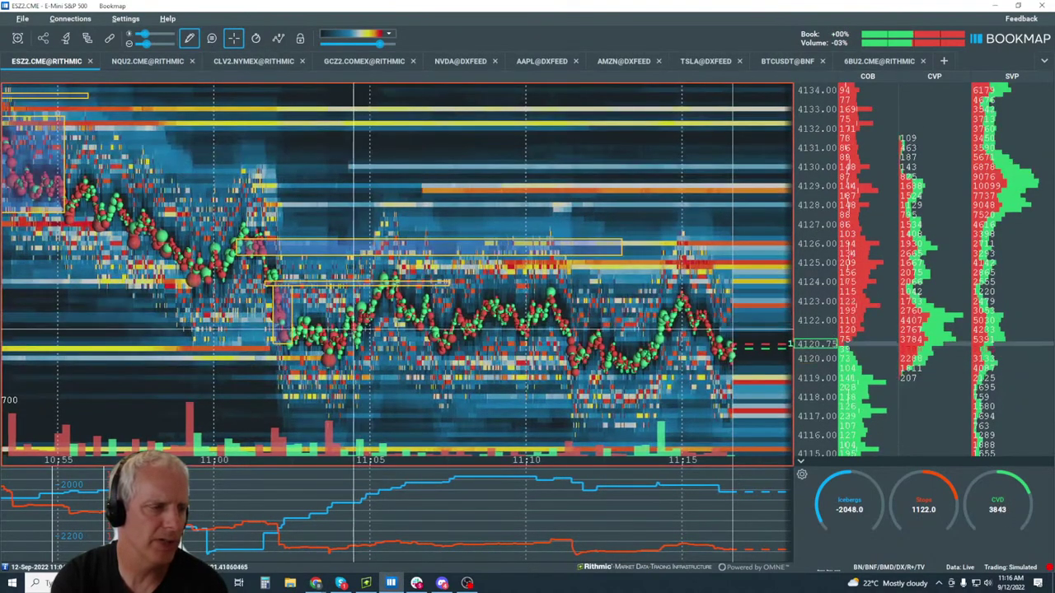
left_click_drag(355, 330, 379, 280)
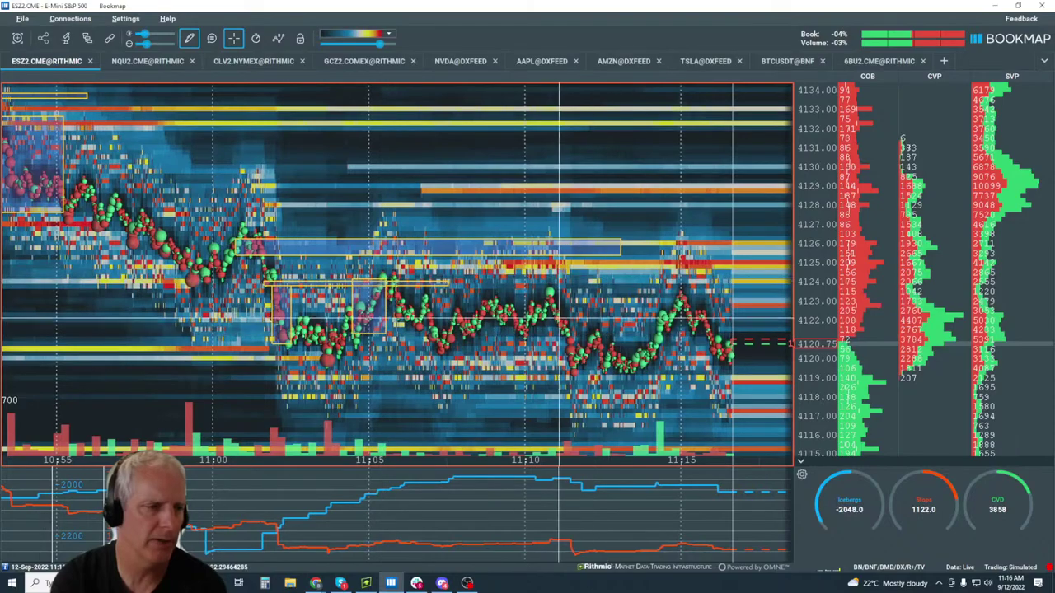
left_click_drag(545, 302, 549, 291)
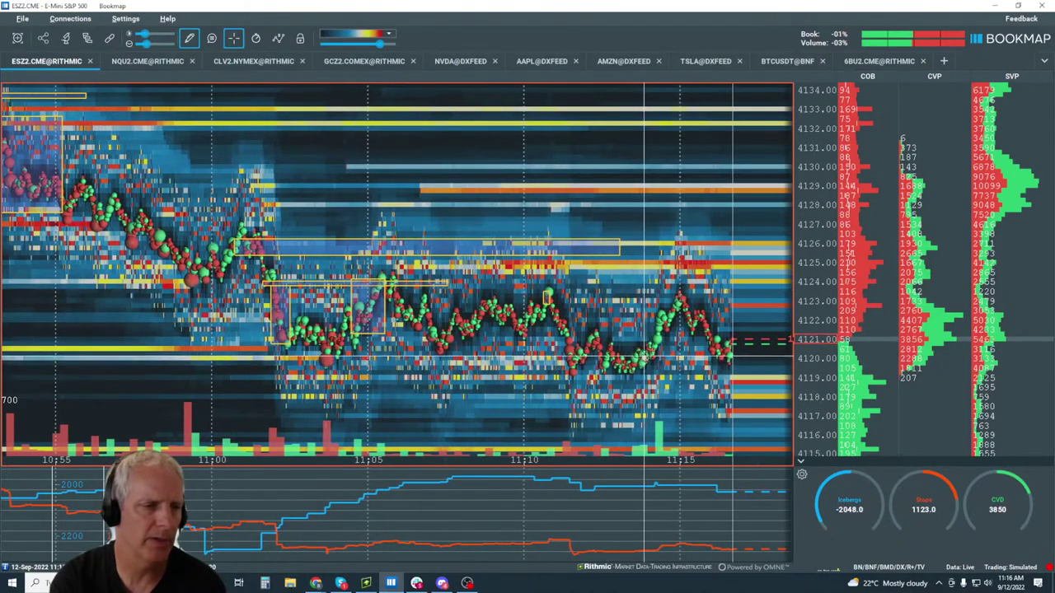
Mark the 11:14 rally (about 4120–4123) and 11:16 decline with rectangles, plus a thin resistance rectangle near 4123.5 from 11:11 to about 11:18.
mouse_move(644, 360)
left_mouse_down()
mouse_move(669, 346)
mouse_move(676, 301)
left_mouse_up()
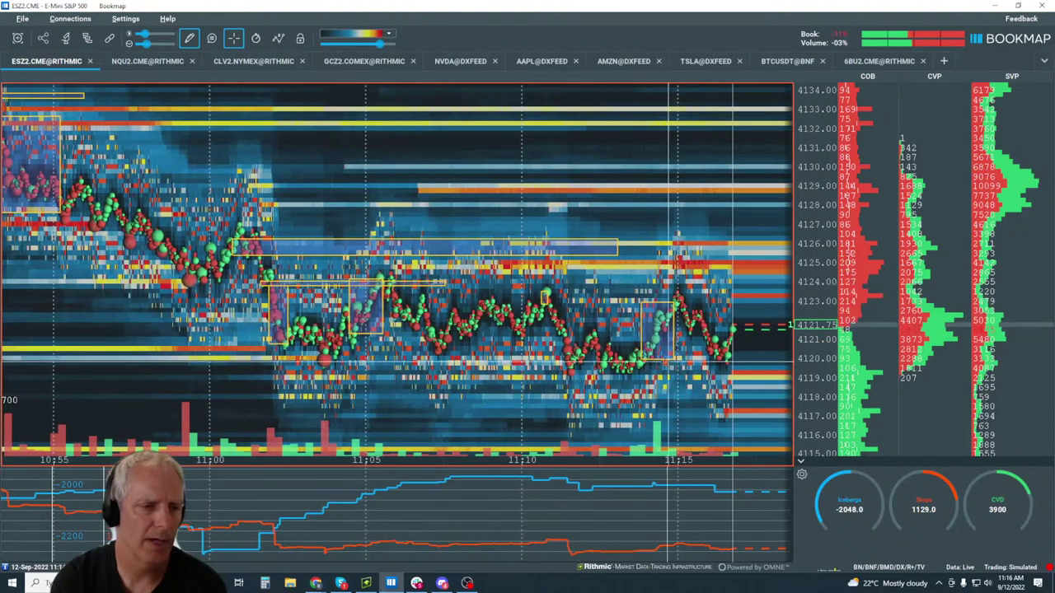
left_click_drag(693, 324, 728, 362)
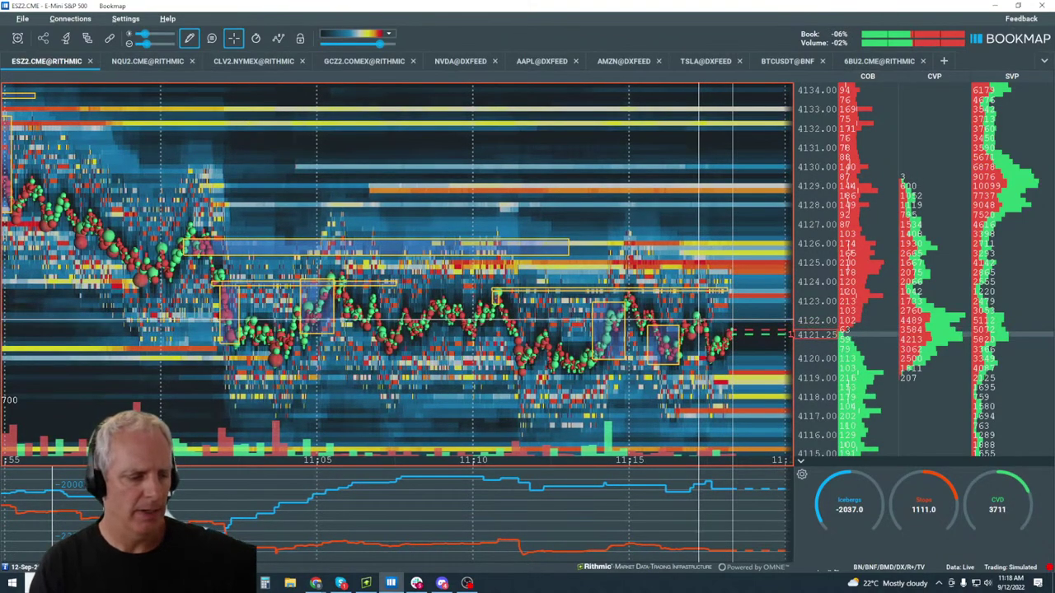
key("Escape")
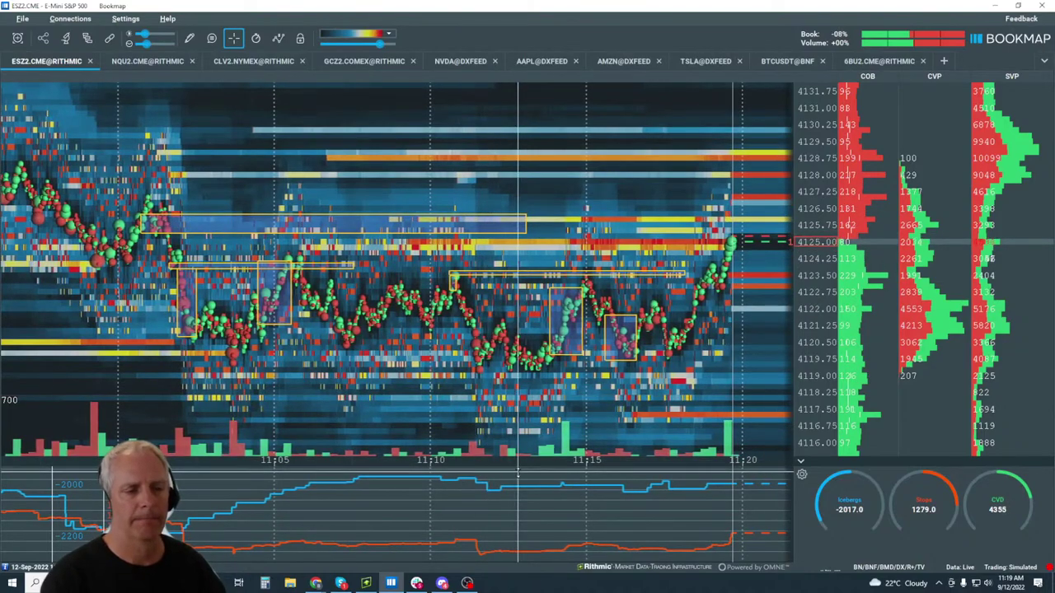
Examine the rally from 11:18 to 11:20 against the marked resistance rectangles and the liquidity between 4125 and 4128.
scroll(693, 294, "up", 3)
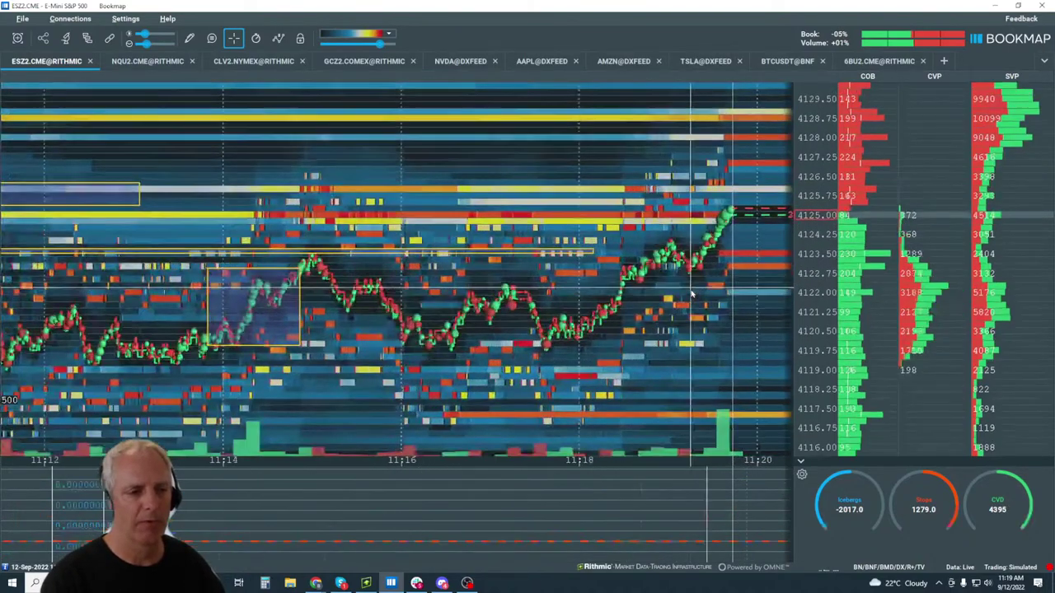
scroll(693, 294, "up", 2)
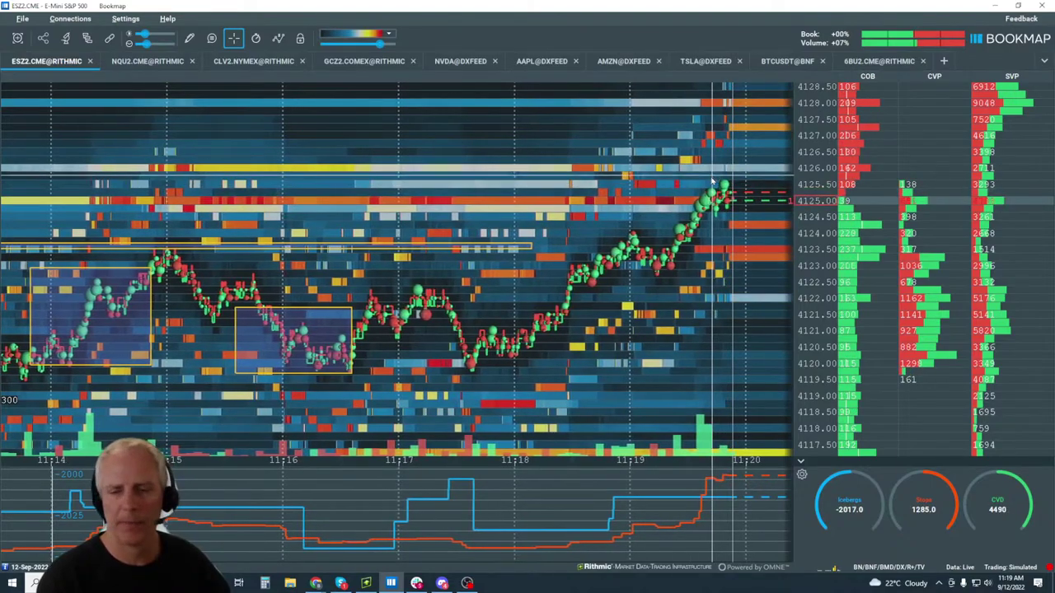
scroll(710, 183, "down", 2)
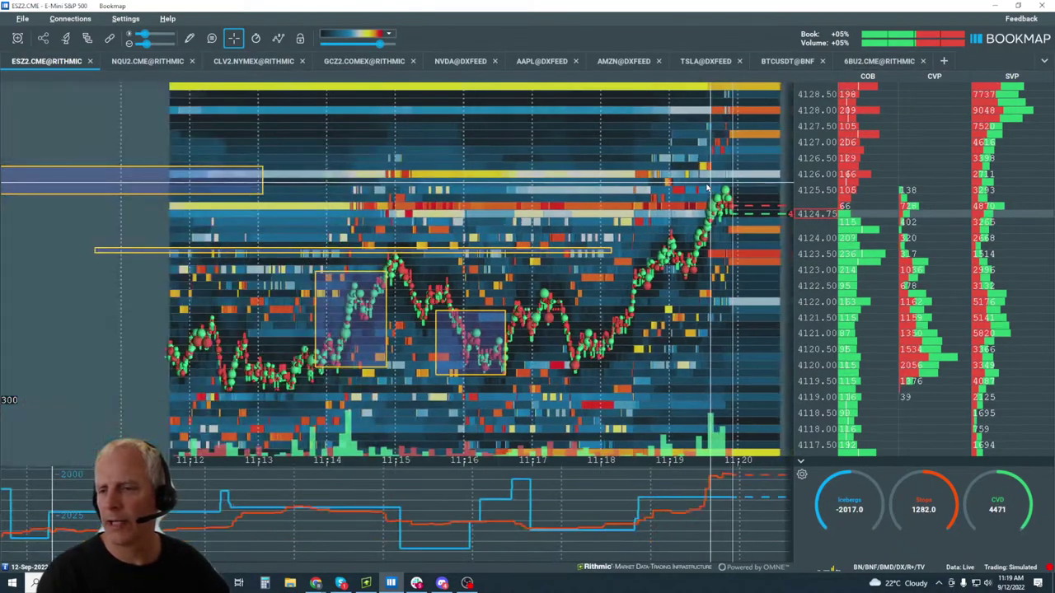
scroll(706, 188, "down", 2)
scroll(710, 198, "down", 2)
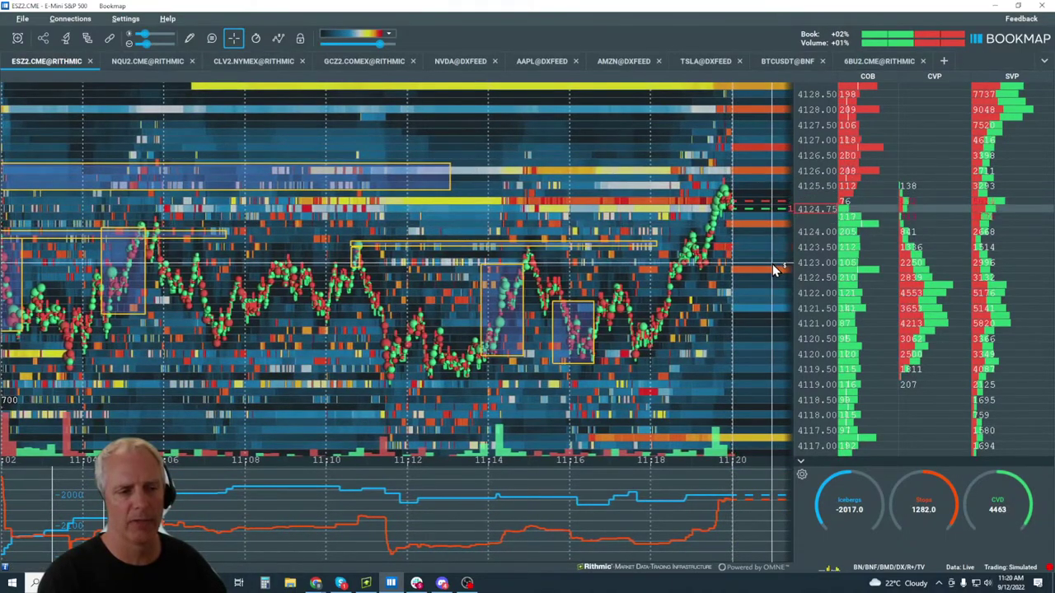
scroll(742, 247, "up", 2)
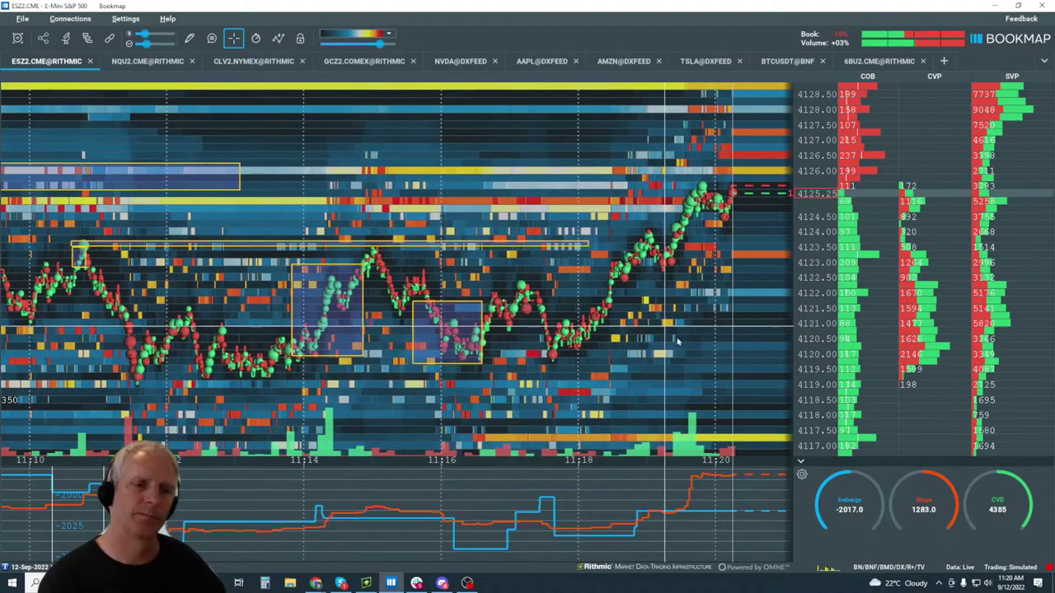
scroll(692, 288, "down", 3)
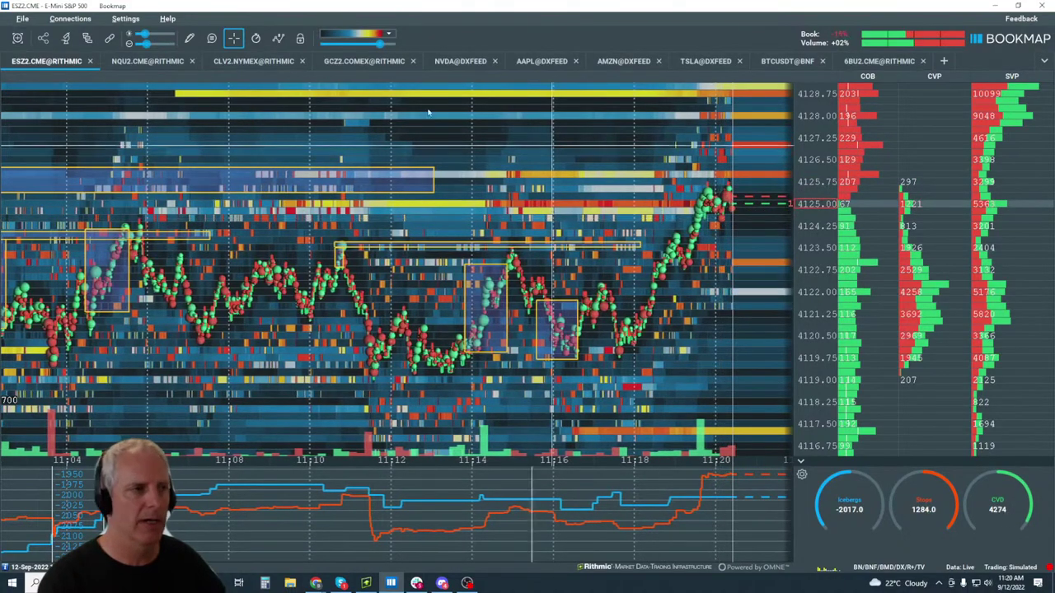
Draw three thin rectangles along the rally after 11:18, near 4121.5, 4123 and 4124.5, each extended sideways to about 11:20 or 11:21.
left_click(189, 38)
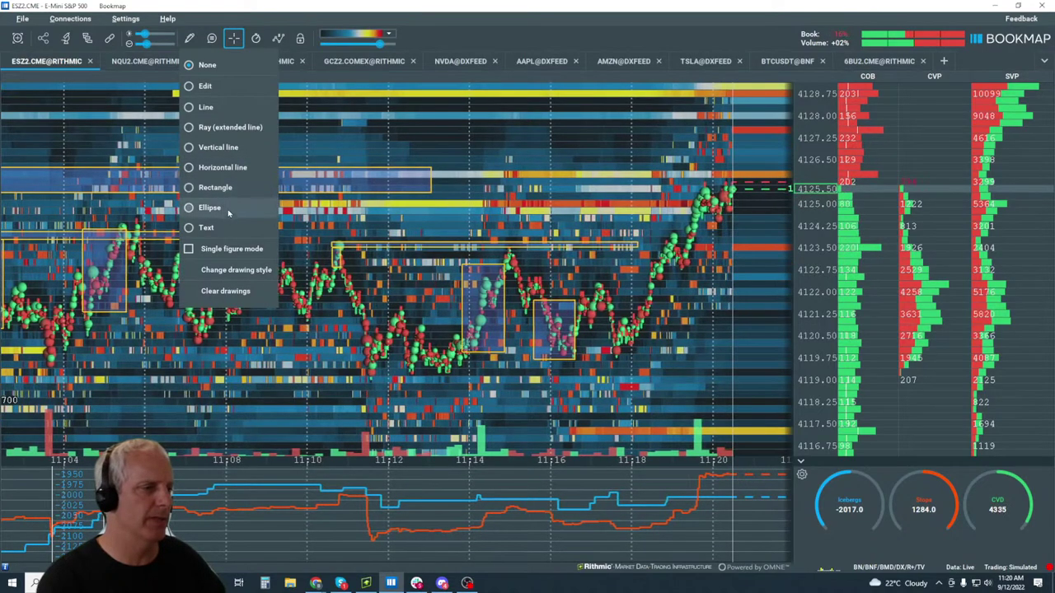
left_click(227, 128)
left_click(189, 40)
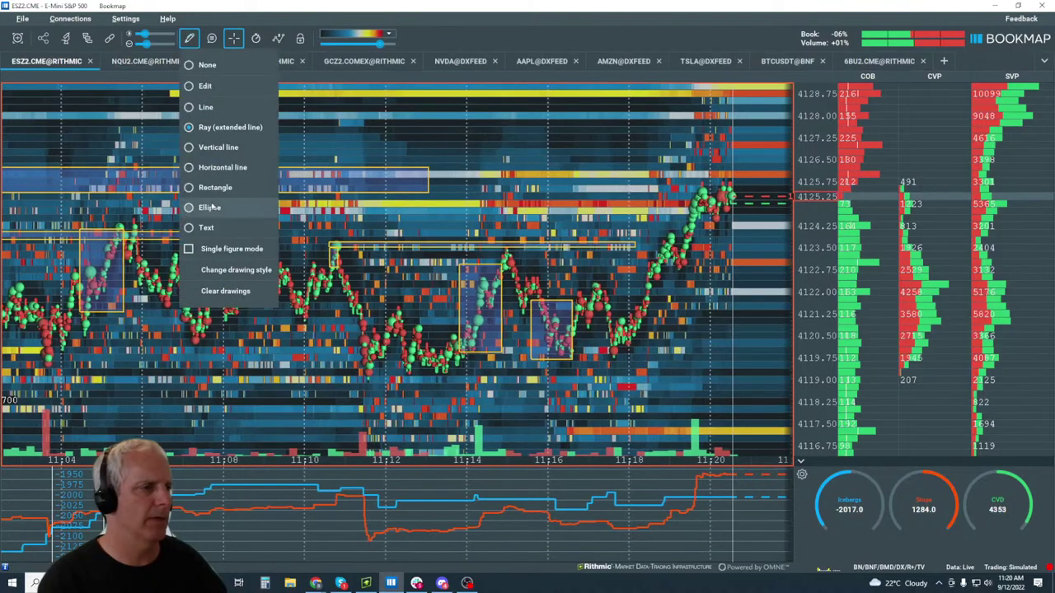
left_click(212, 184)
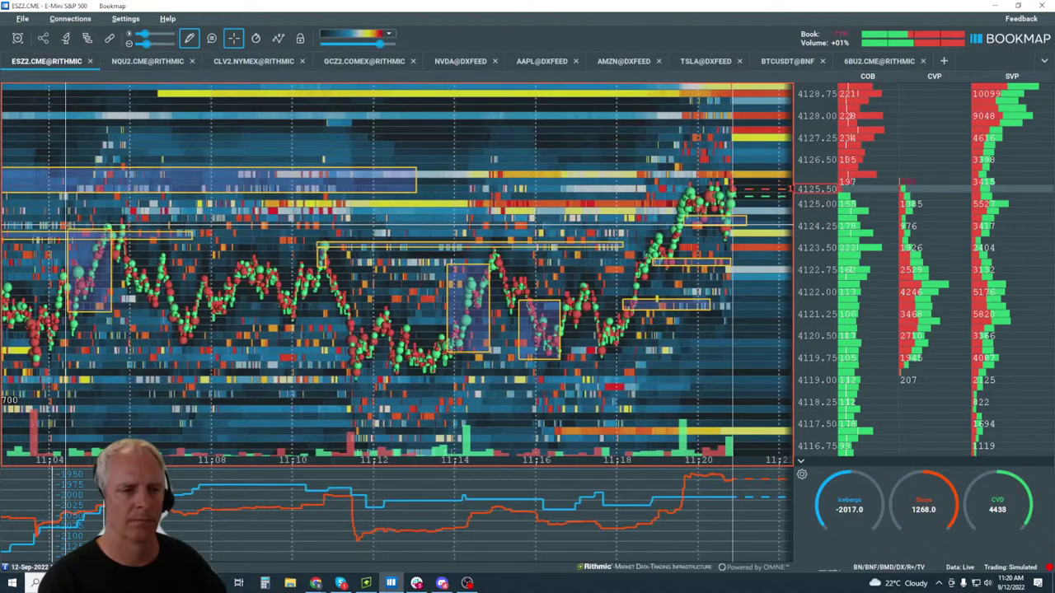
left_click(188, 39)
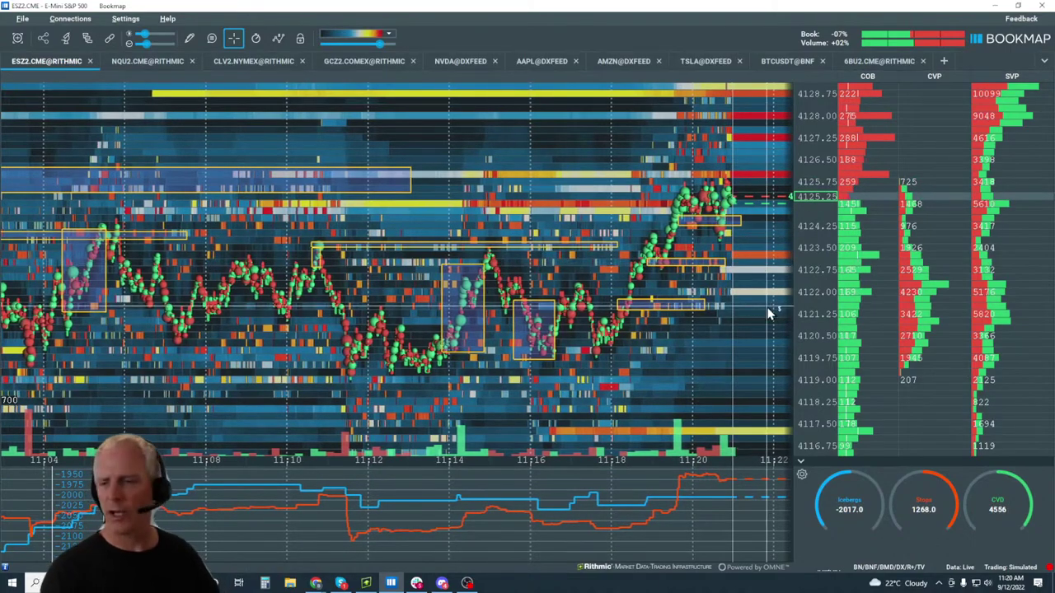
Compare the rally after 11:18 with the earlier session back to about 04:00 and the liquidity between 4110 and 4140.
scroll(551, 191, "down", 2)
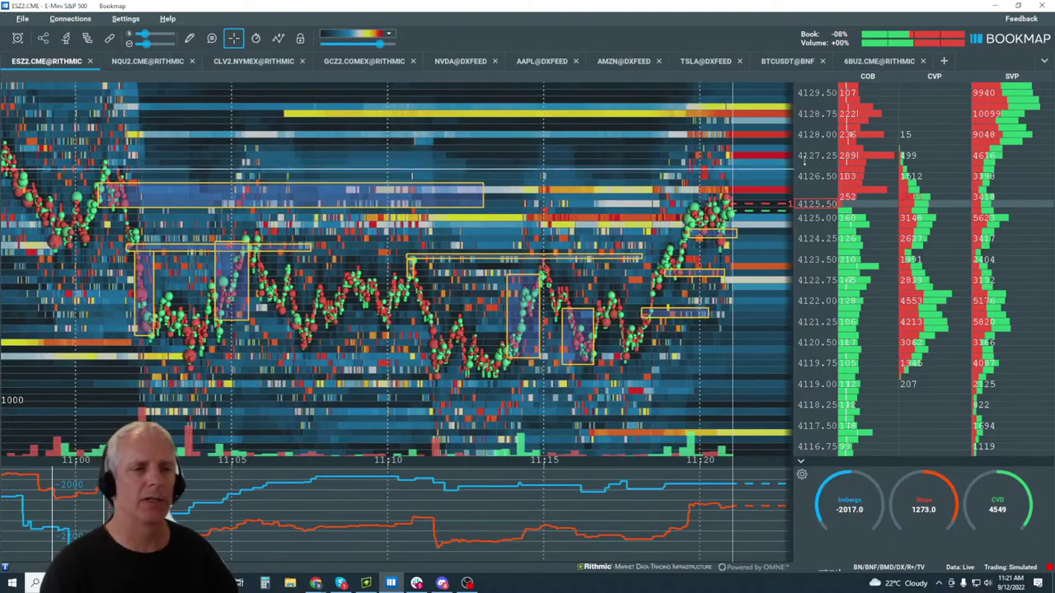
scroll(810, 140, "down", 1)
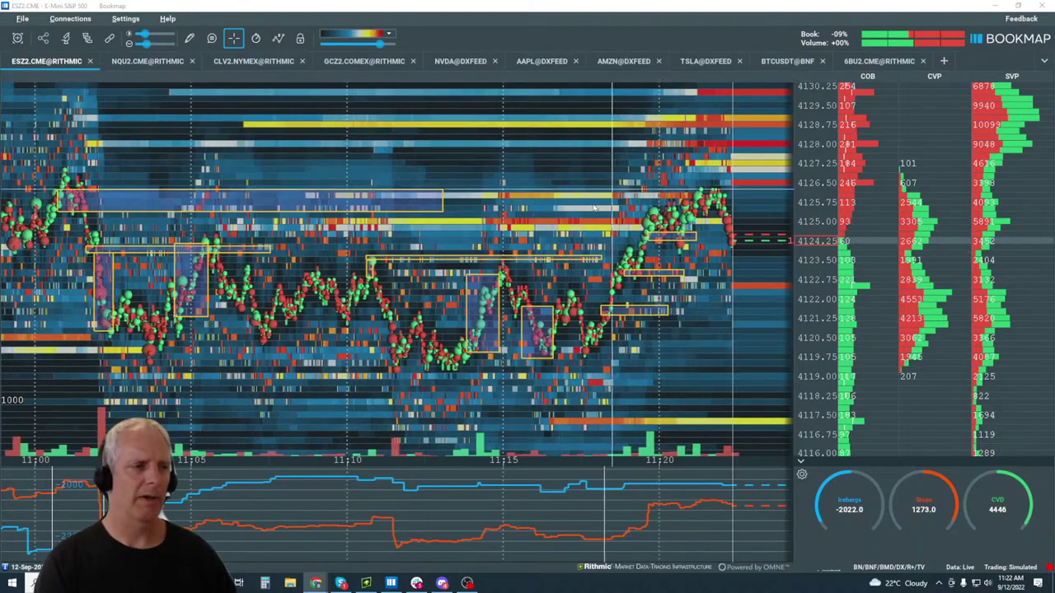
scroll(406, 146, "down", 3)
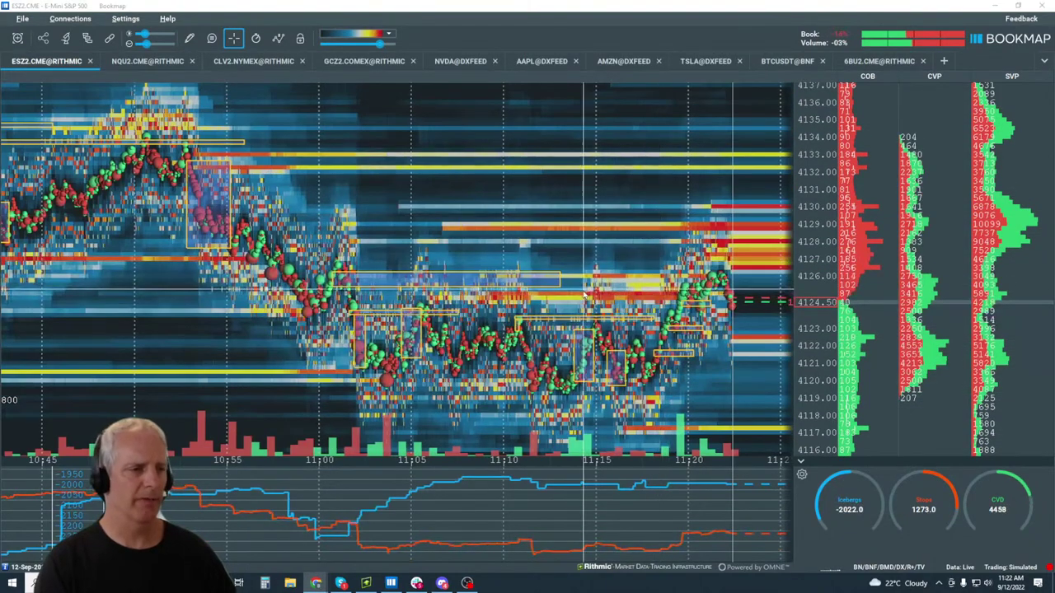
scroll(551, 268, "down", 5)
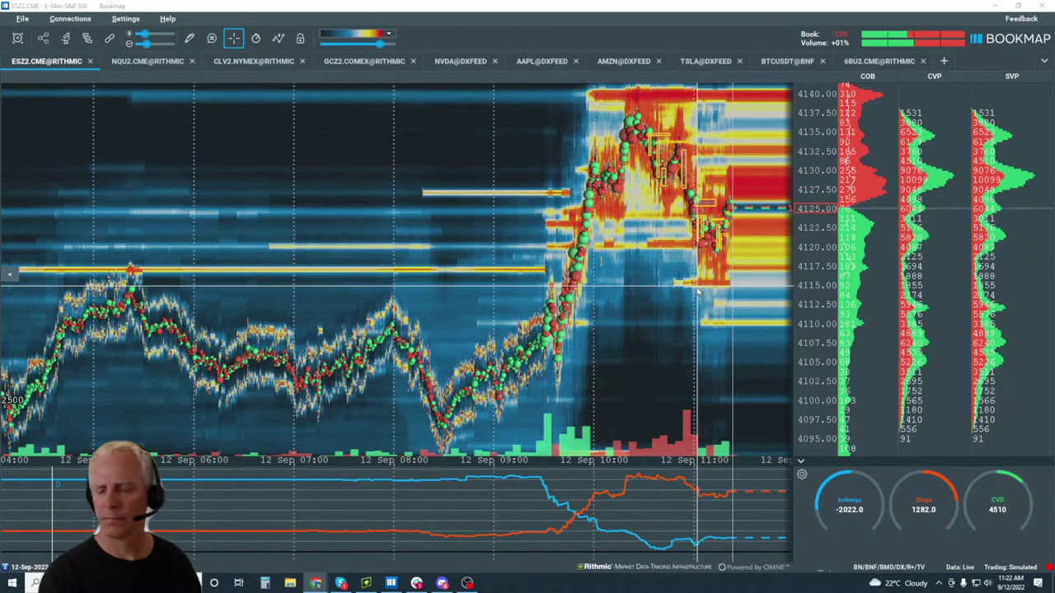
scroll(690, 293, "up", 4)
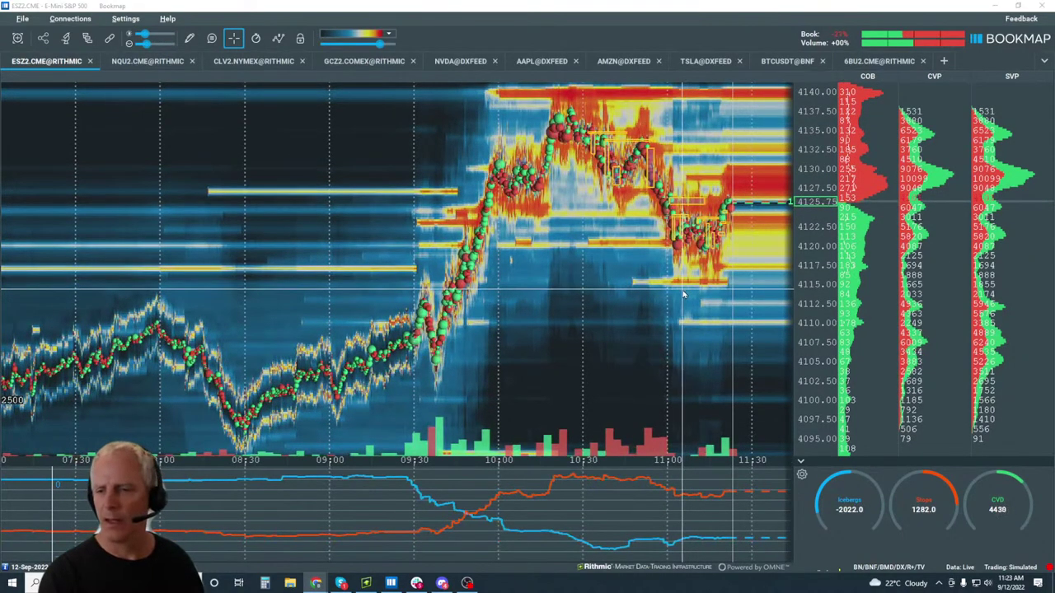
scroll(688, 293, "up", 5)
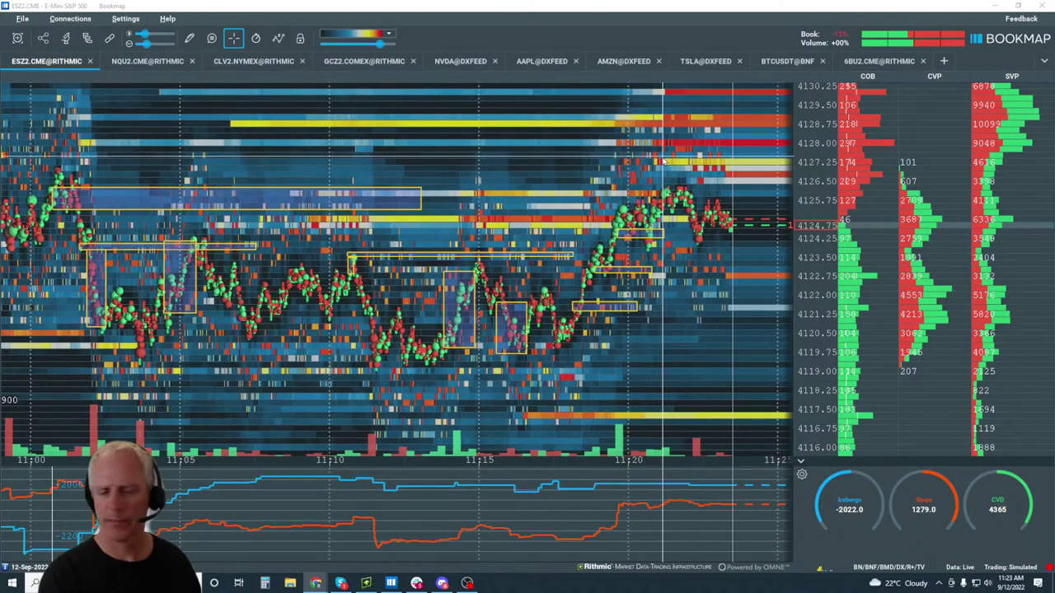
Examine the 11:24 push above 4126 against the liquidity between 4127 and 4133 and the rectangles marked since 10:35.
scroll(667, 190, "down", 3)
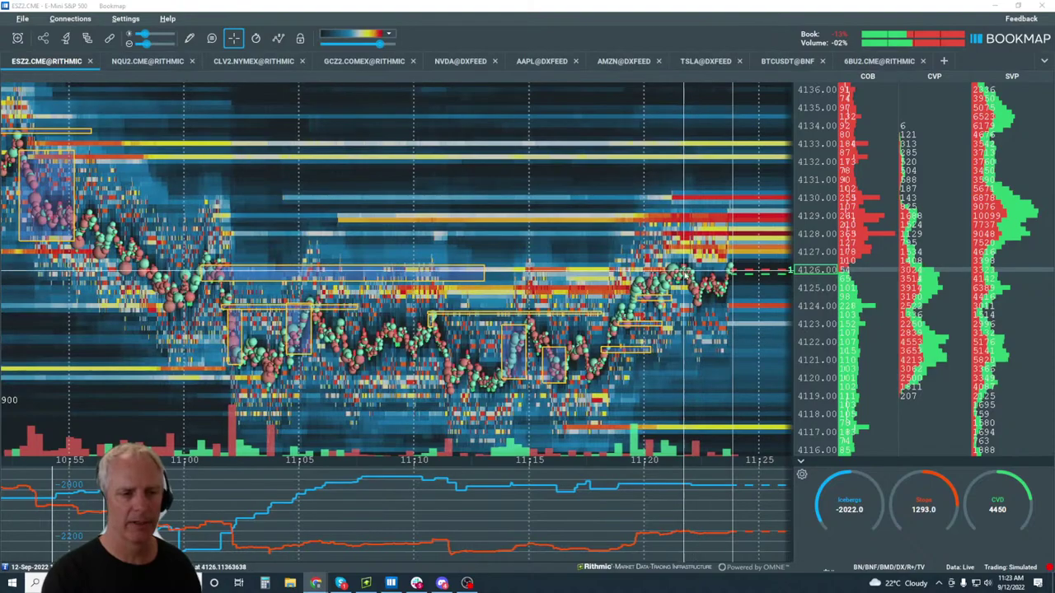
scroll(683, 269, "up", 5)
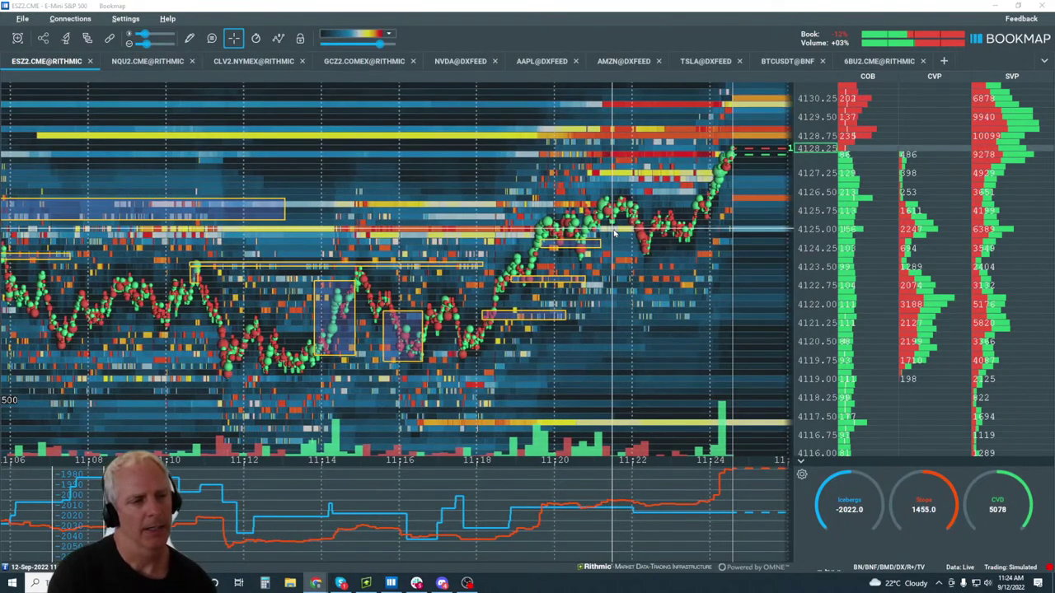
scroll(577, 239, "down", 1)
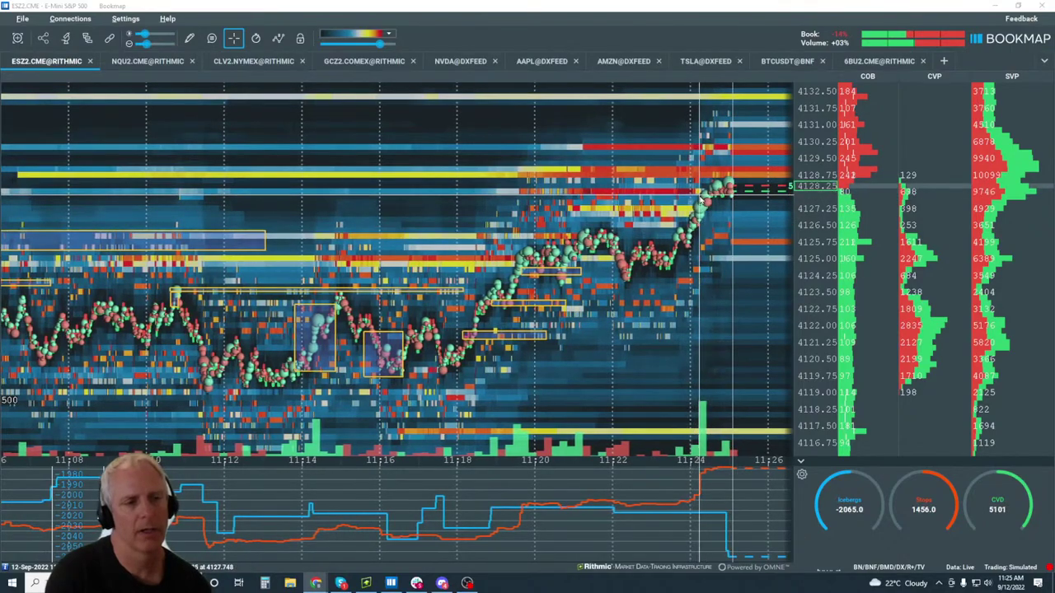
scroll(642, 245, "down", 3)
scroll(643, 245, "down", 3)
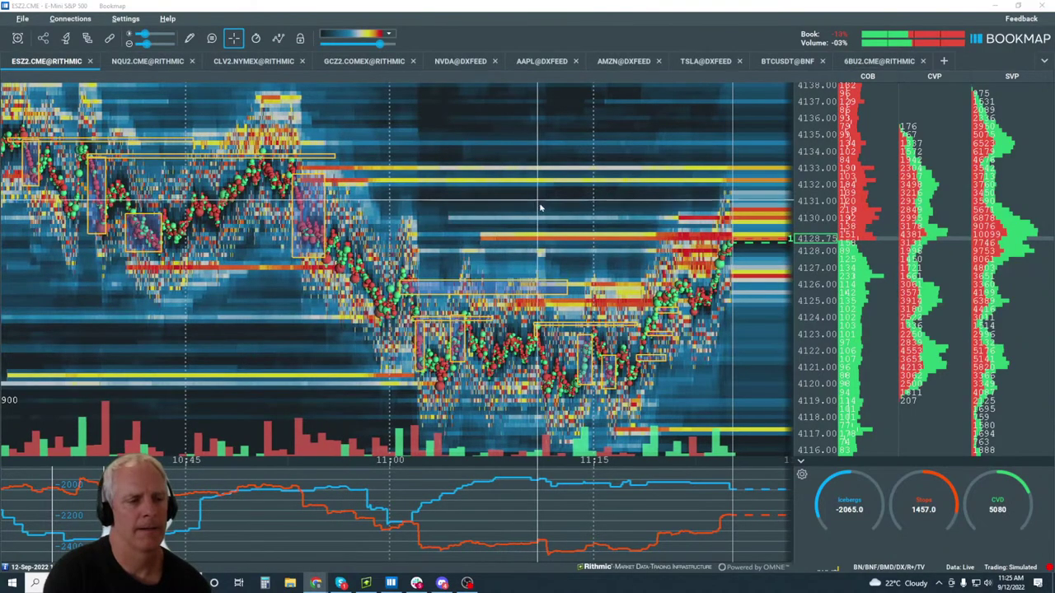
Compare the push above 4128 after 11:24 with the session back to 10:00 and the three thin rectangles drawn along the 11:18 rally.
scroll(635, 220, "up", 3)
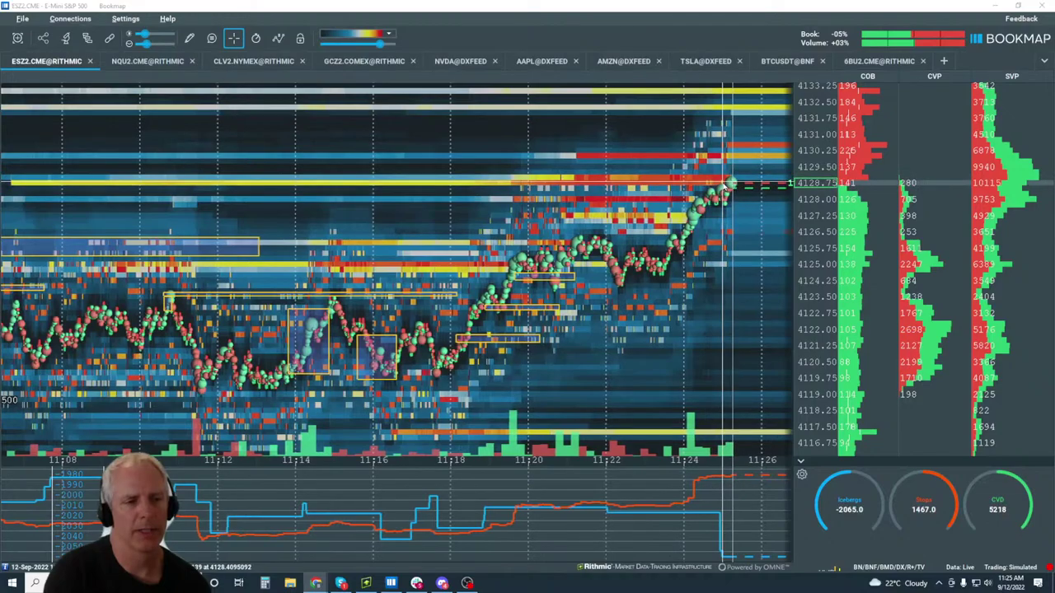
scroll(716, 188, "down", 5)
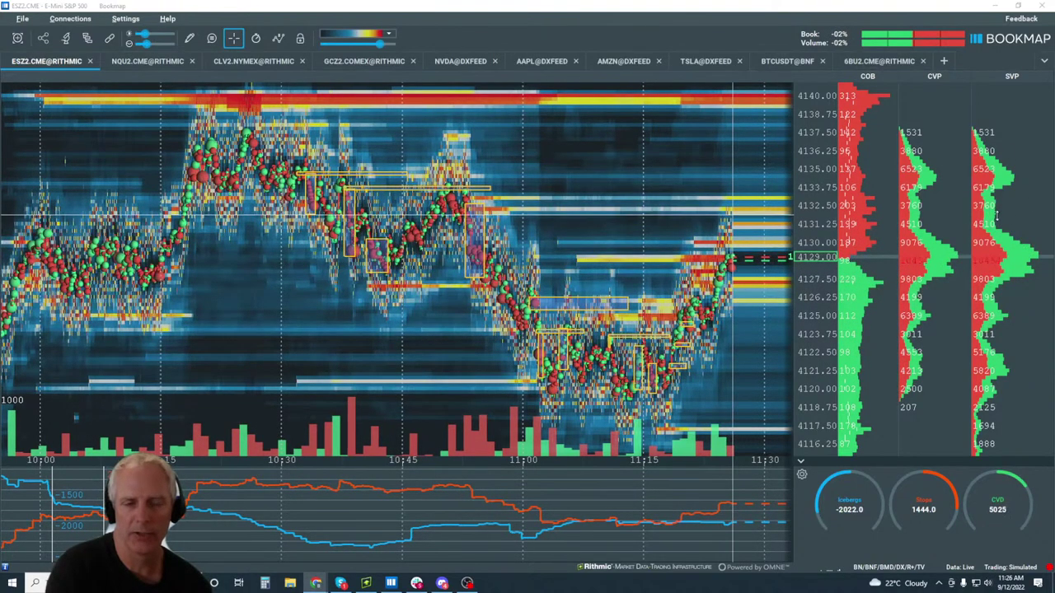
scroll(680, 262, "up", 5)
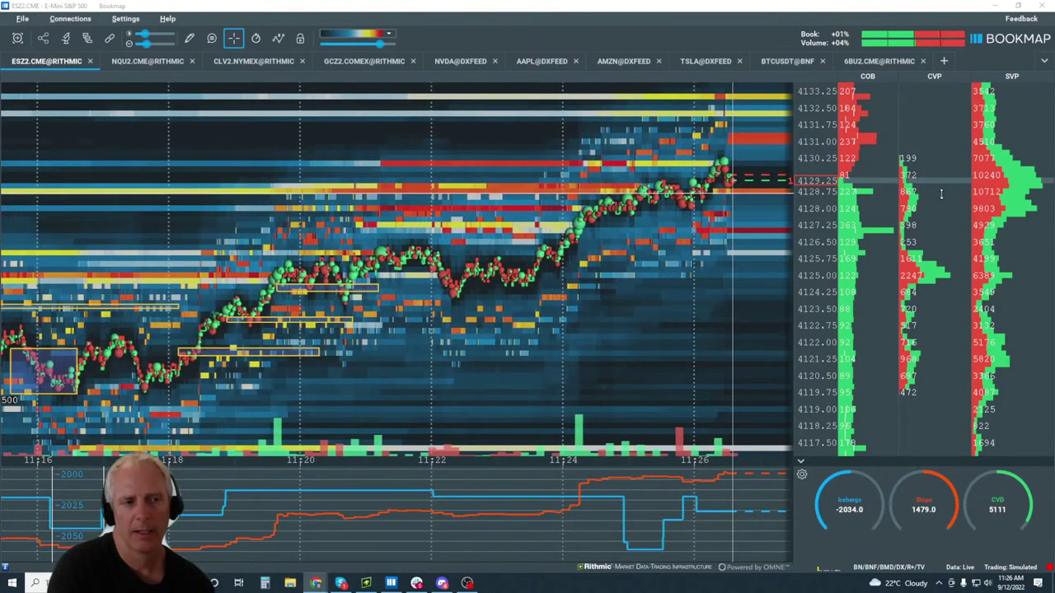
left_click_drag(592, 267, 821, 271)
scroll(569, 309, "up", 3)
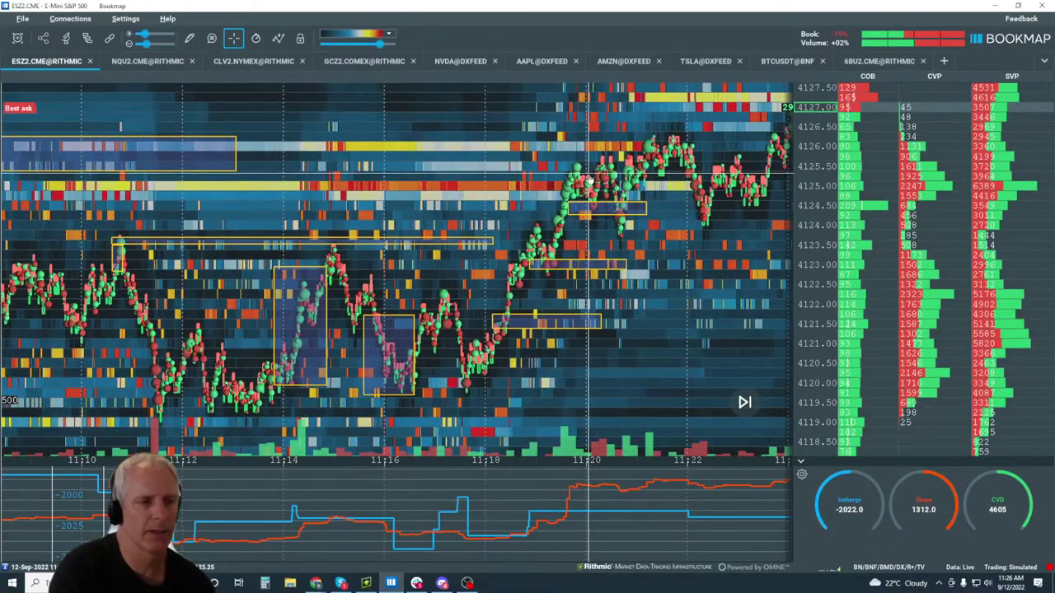
left_click_drag(590, 180, 478, 339)
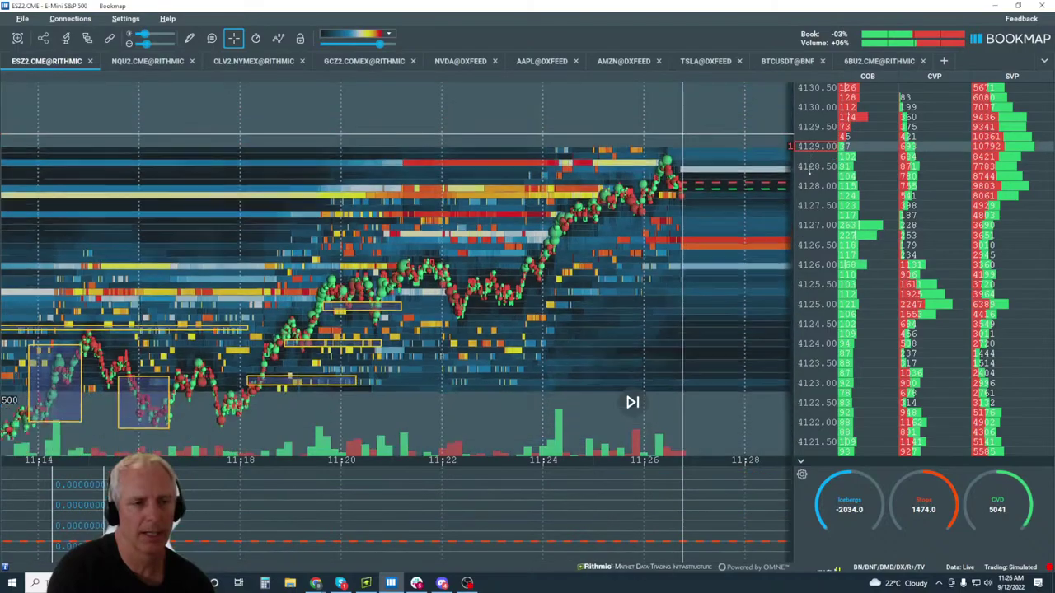
Examine the 11:26 high near 4130 against the liquidity bands between 4128 and 4133, tracing them back to about 10:45.
scroll(810, 169, "down", 3)
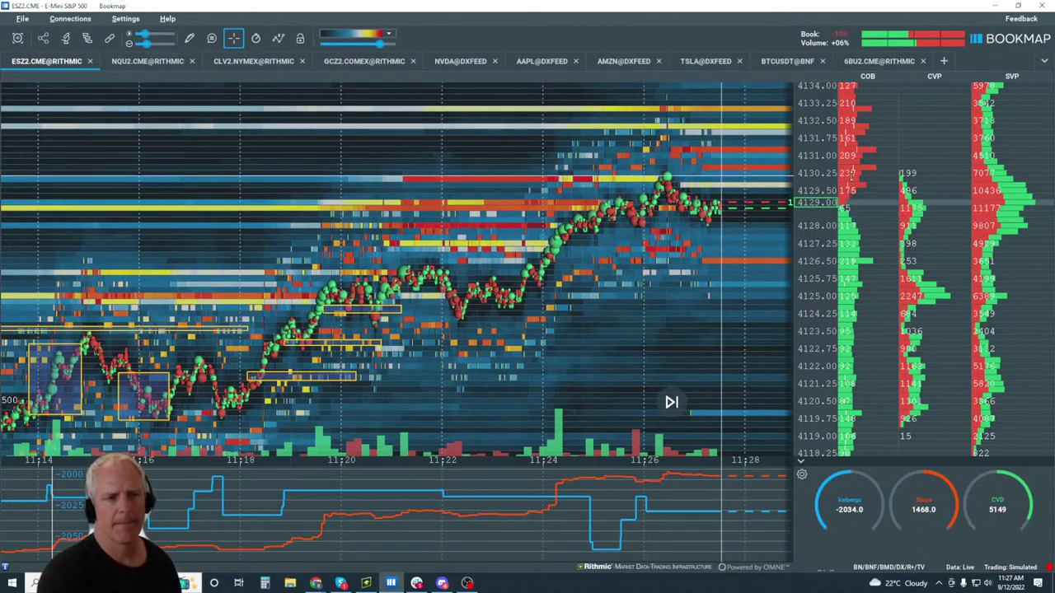
scroll(702, 204, "down", 3)
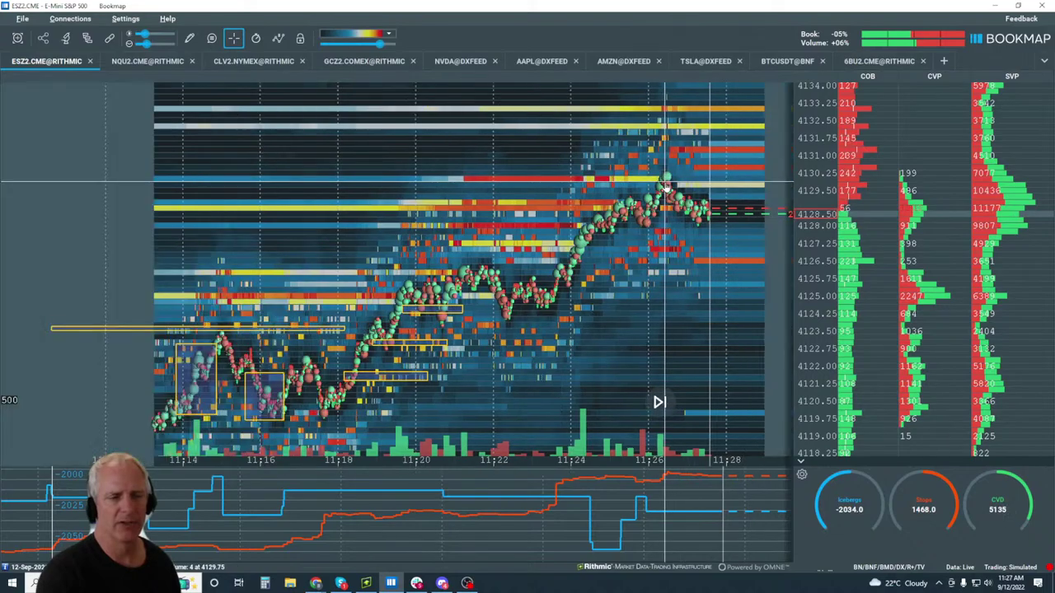
scroll(651, 194, "down", 2)
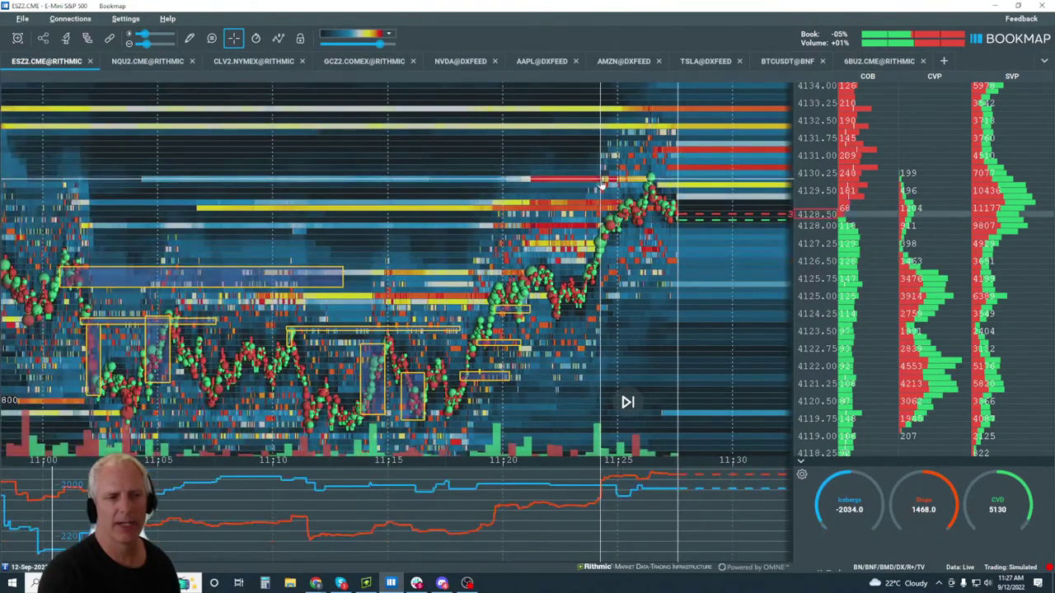
scroll(601, 186, "down", 2)
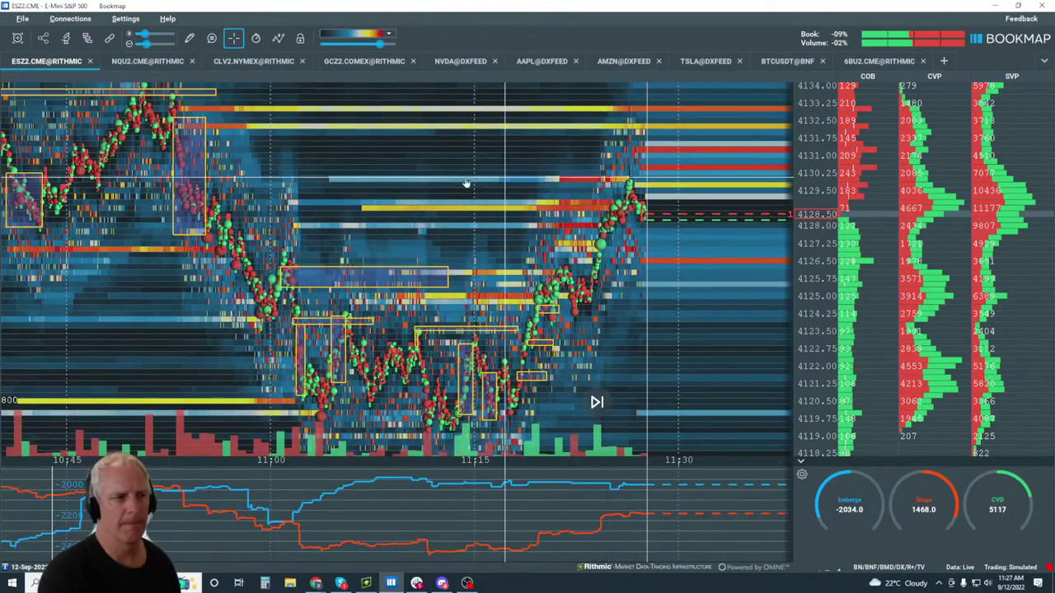
left_click_drag(458, 215, 573, 216)
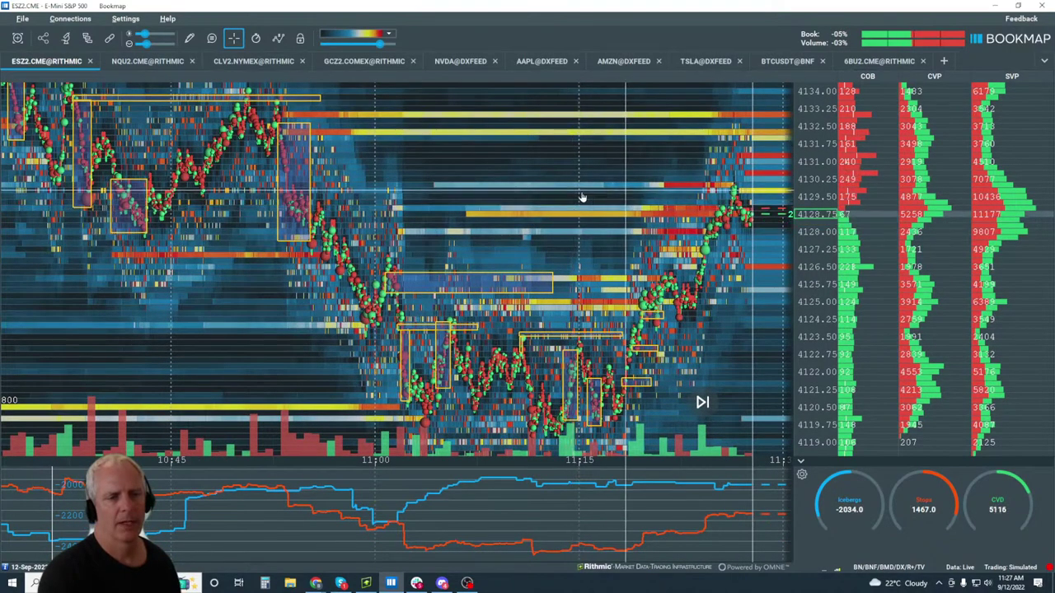
Inspect at seconds scale the buying at 11:25:12 into the 4128.75 and 4129 liquidity.
scroll(574, 216, "up", 3)
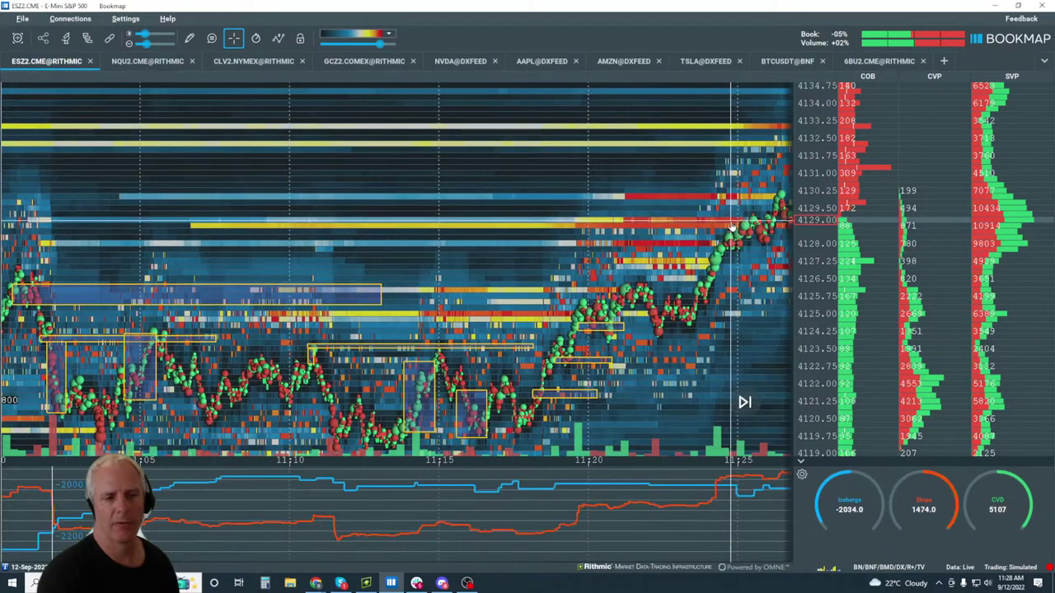
scroll(733, 226, "up", 2)
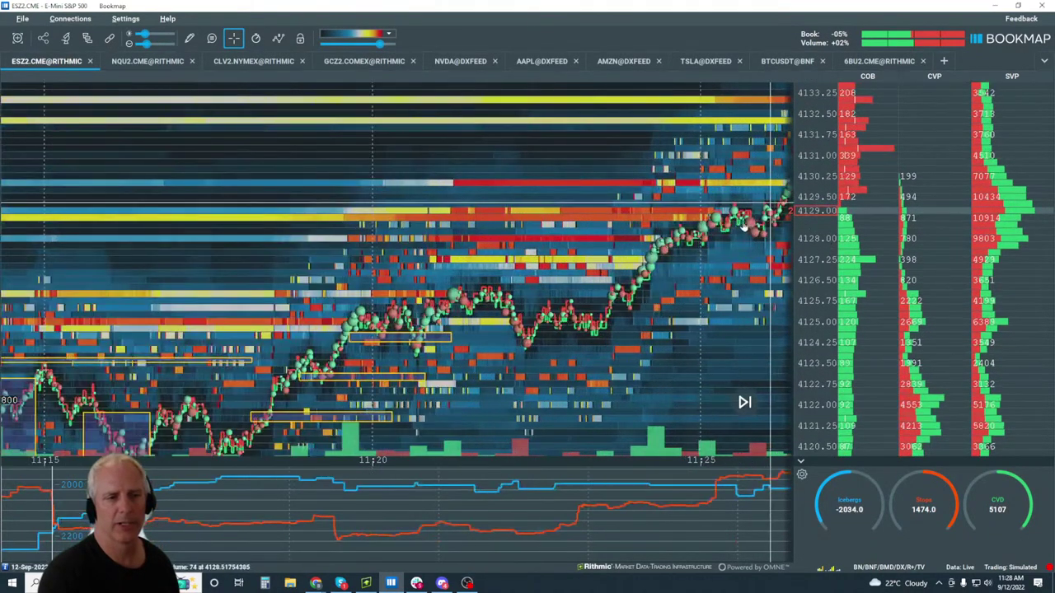
scroll(744, 228, "up", 5)
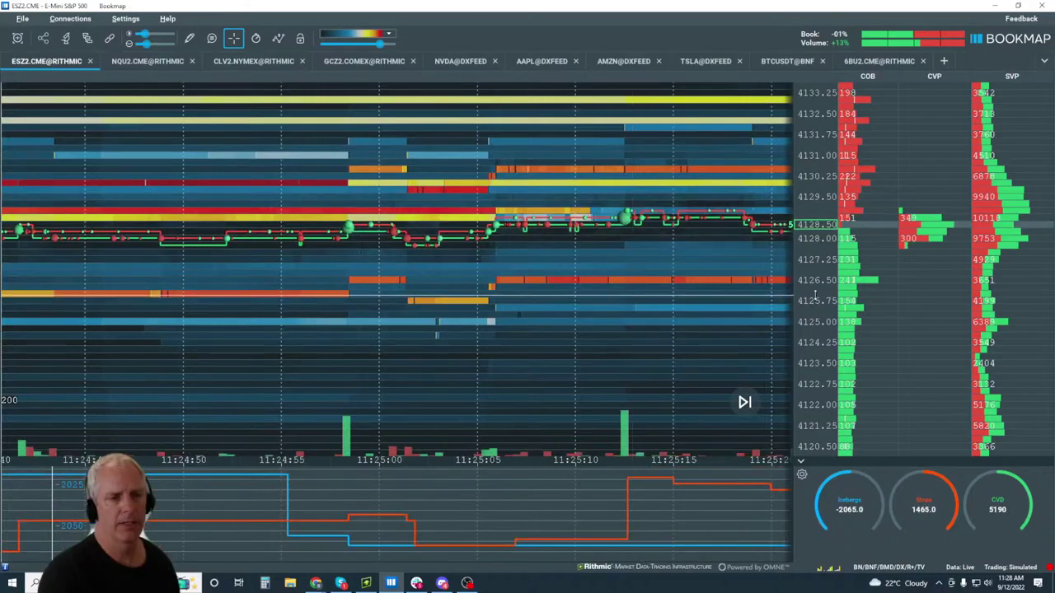
scroll(814, 294, "up", 3)
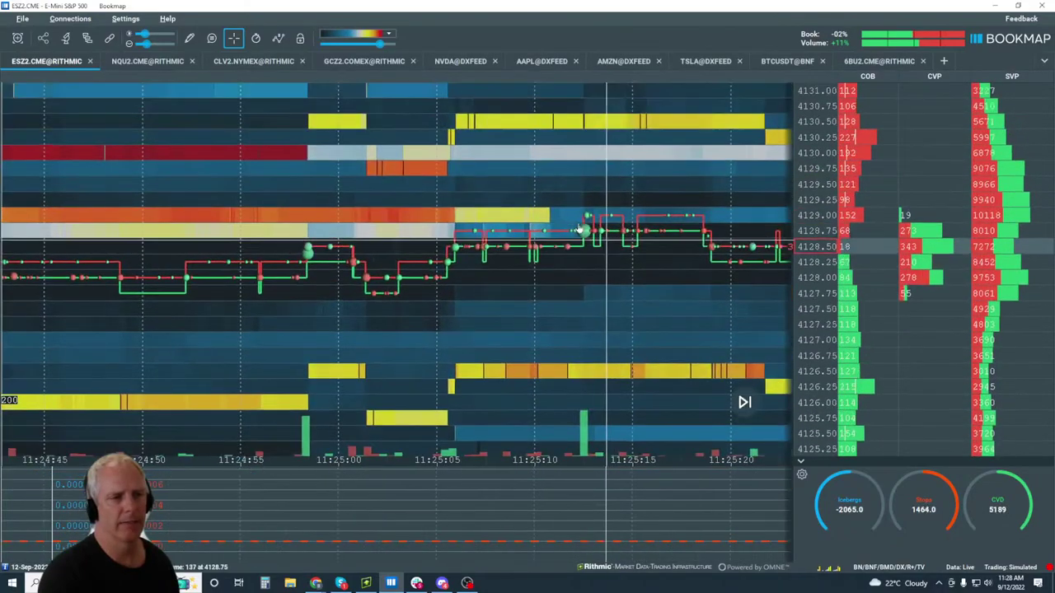
scroll(584, 231, "up", 4)
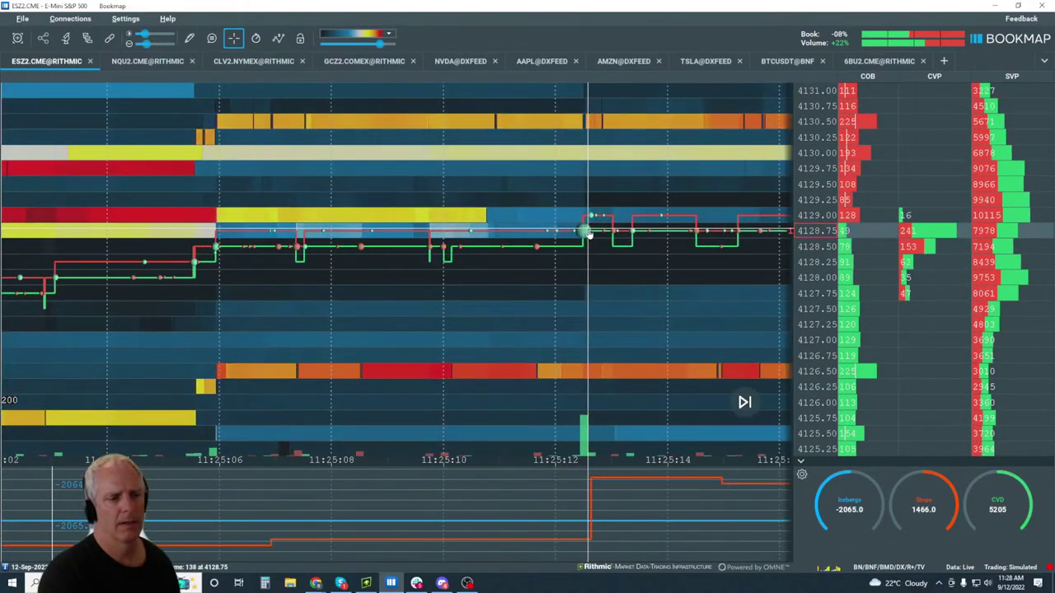
Trace the 4129 and 4130 liquidity bands from about 11:00 through the 11:26 high and the pullback after it.
scroll(592, 259, "down", 5)
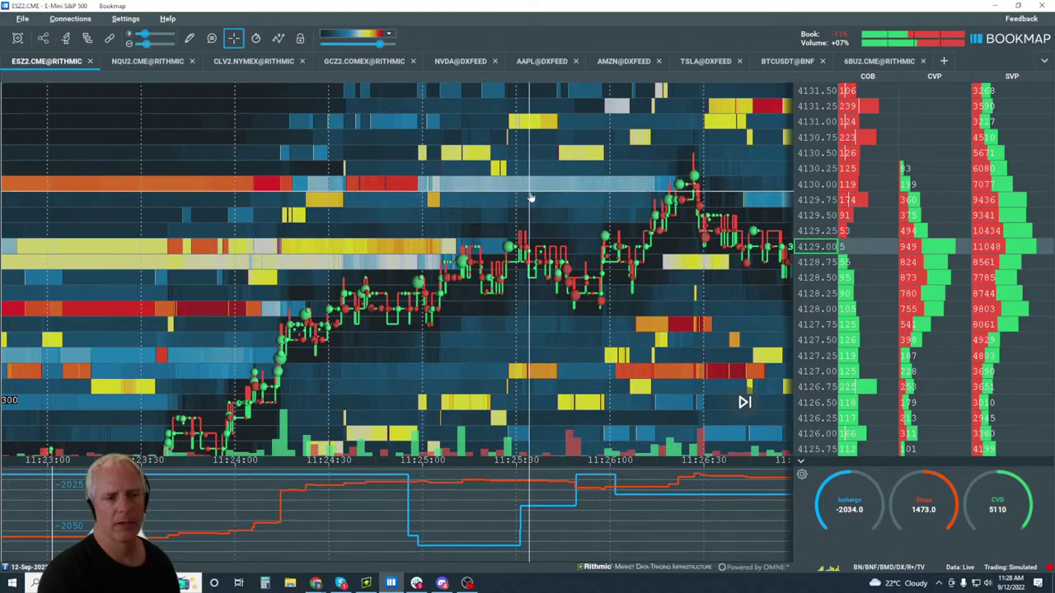
scroll(532, 191, "down", 2)
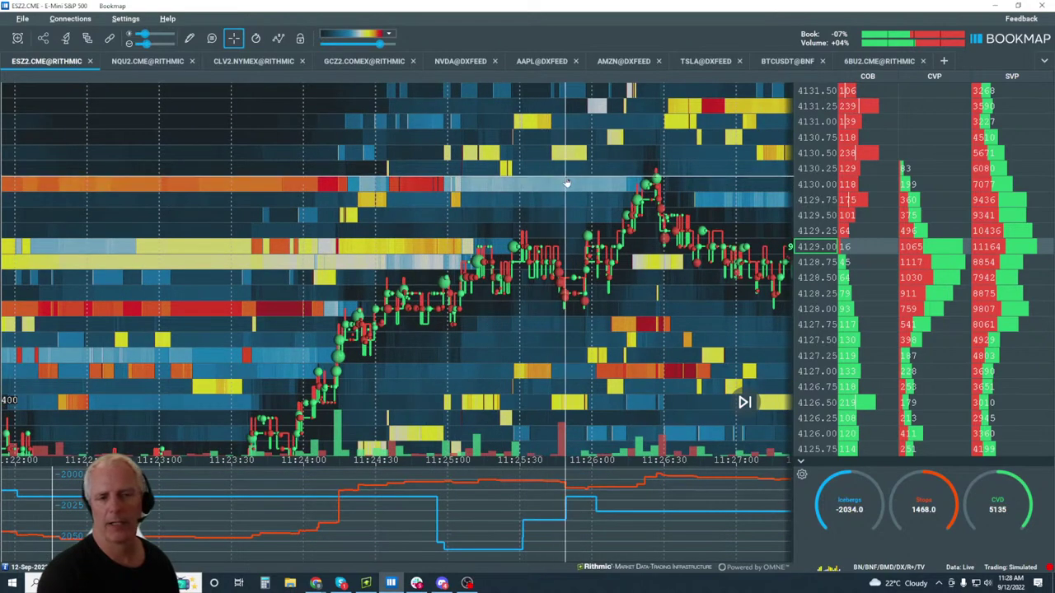
scroll(561, 227, "down", 3)
scroll(561, 227, "down", 4)
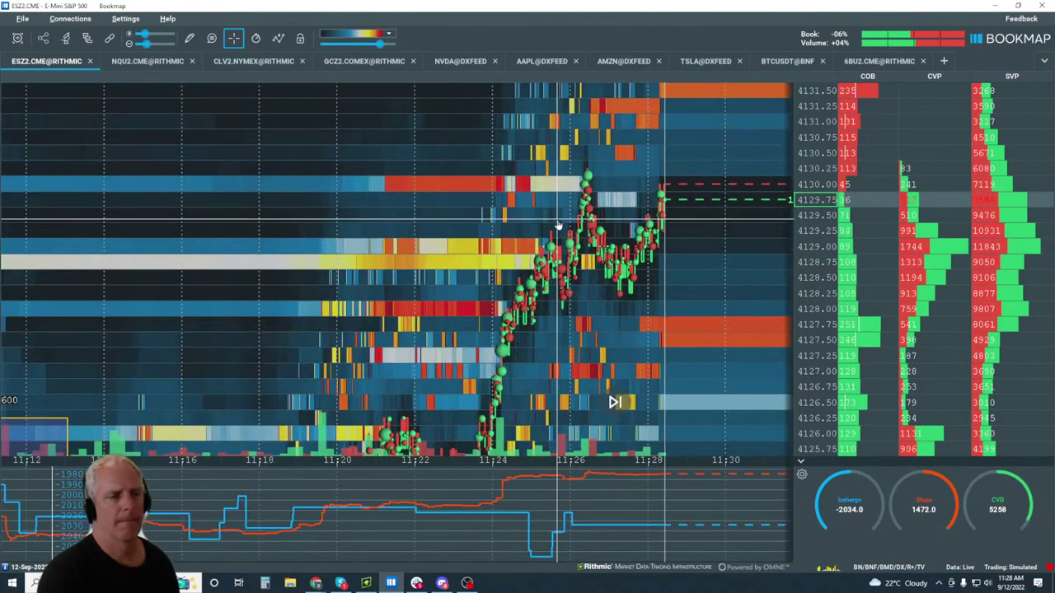
scroll(604, 215, "down", 2)
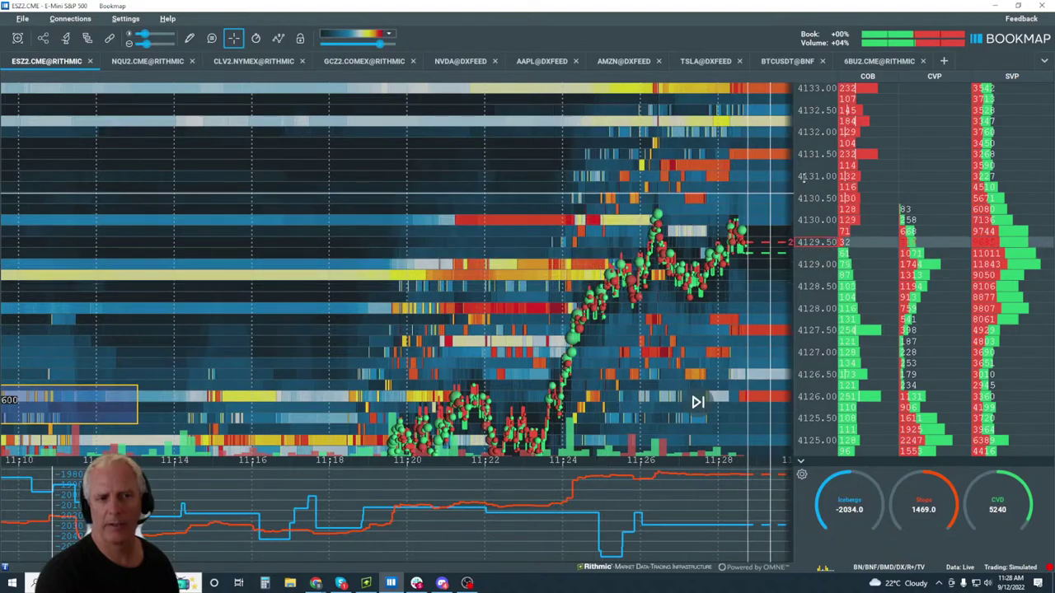
scroll(564, 244, "down", 5)
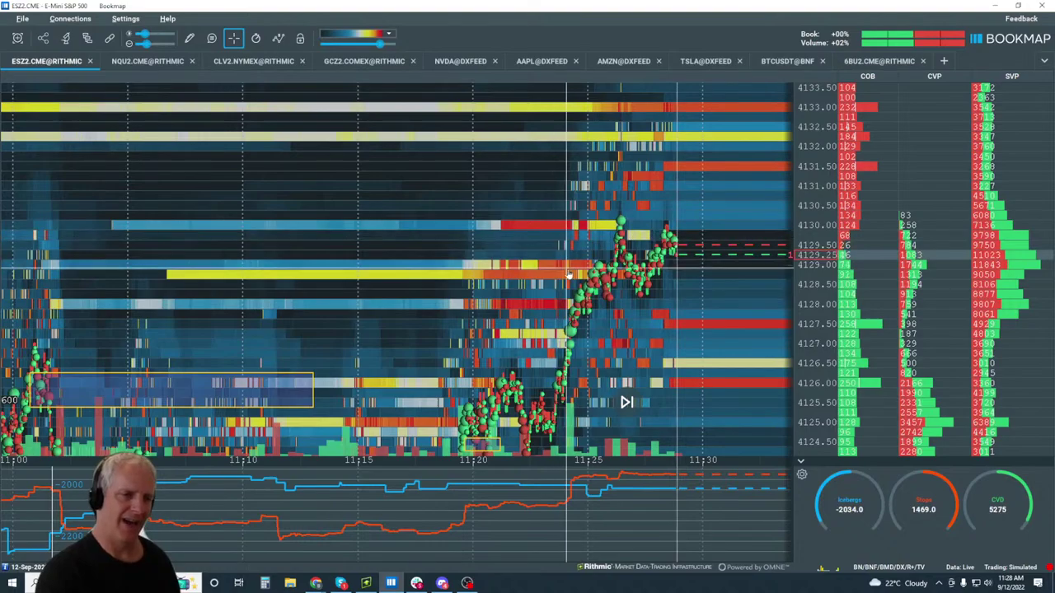
Examine in detail how price trades through the 4128.75 to 4129 liquidity at 11:25 and reaches 4130 near 11:26:30.
scroll(626, 244, "up", 5)
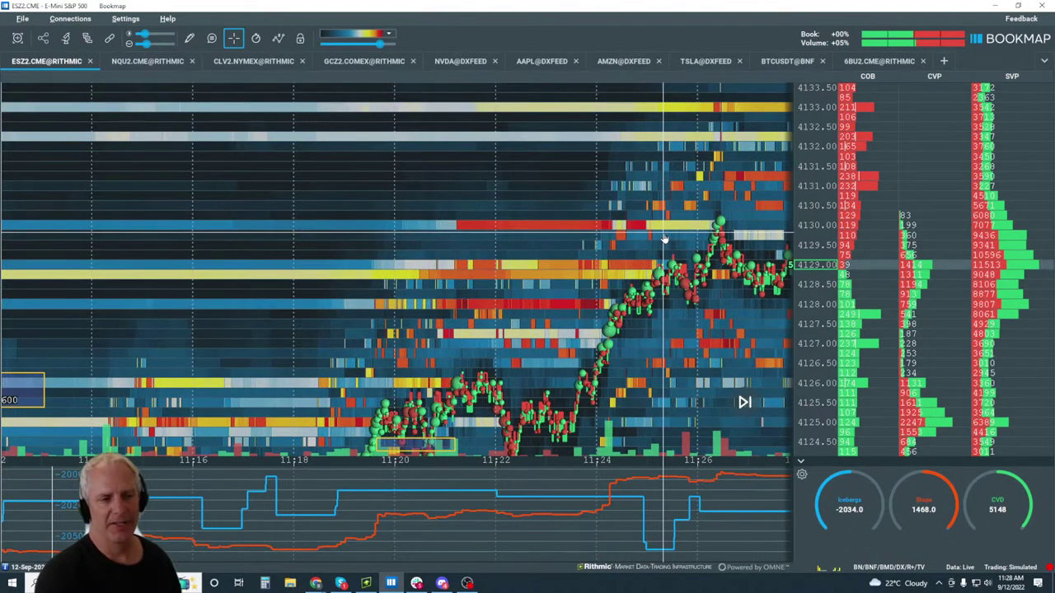
scroll(665, 239, "up", 4)
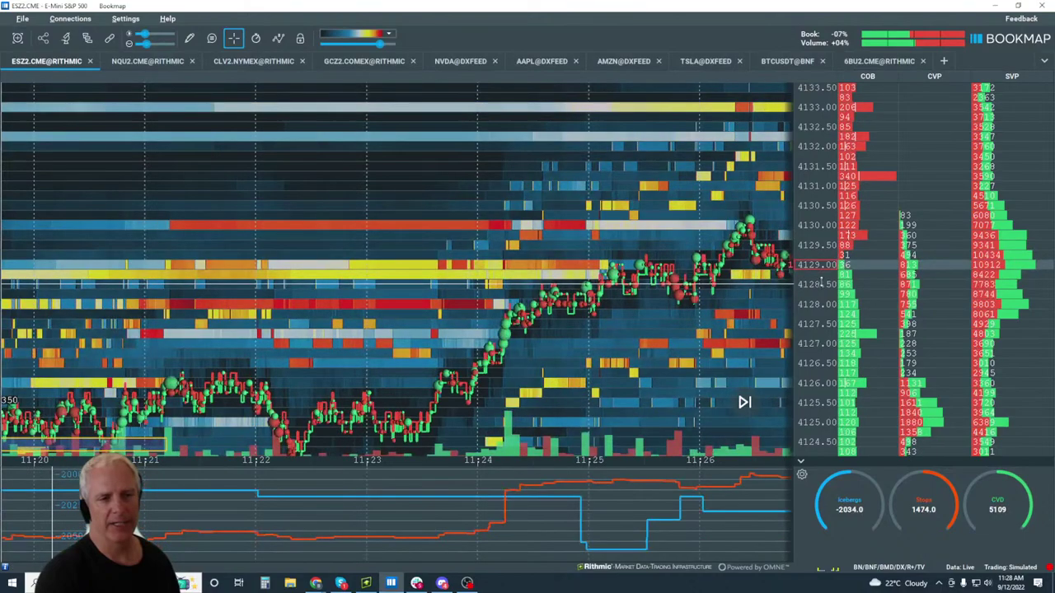
scroll(821, 283, "up", 3)
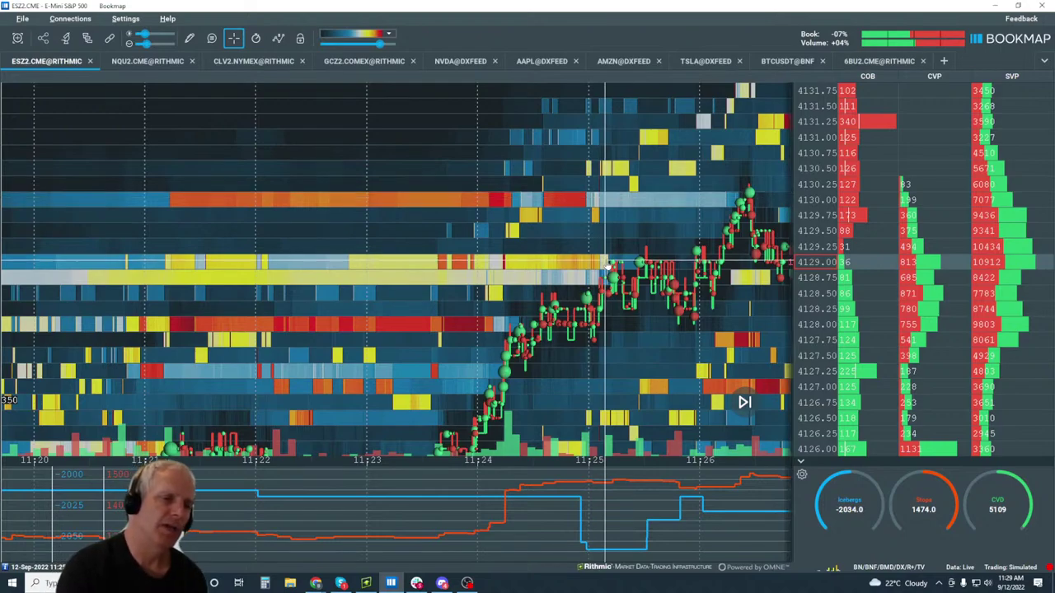
scroll(591, 299, "up", 3)
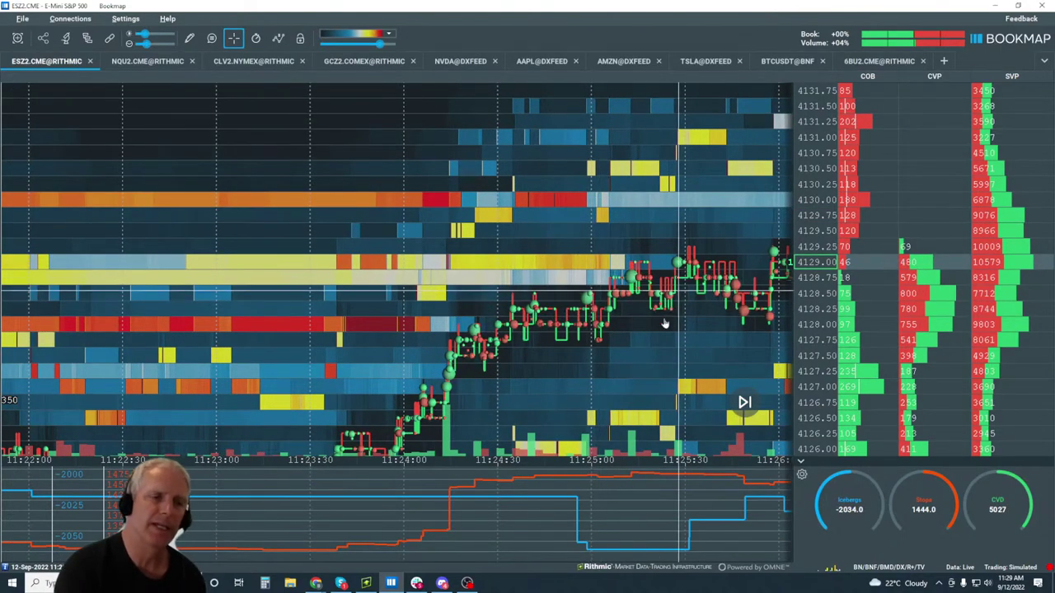
left_click_drag(666, 324, 647, 262)
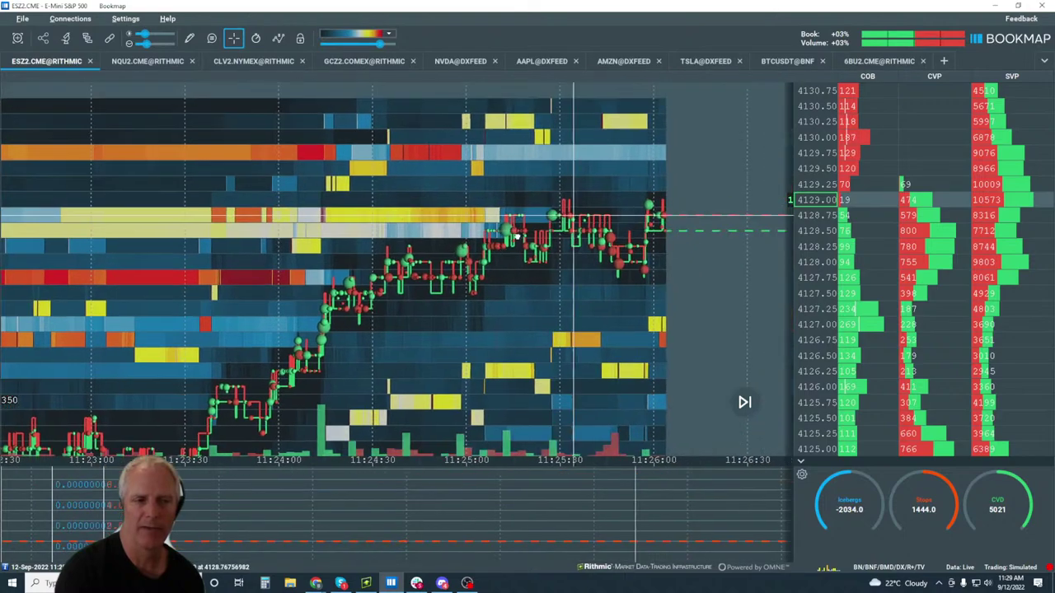
left_click_drag(478, 156, 685, 194)
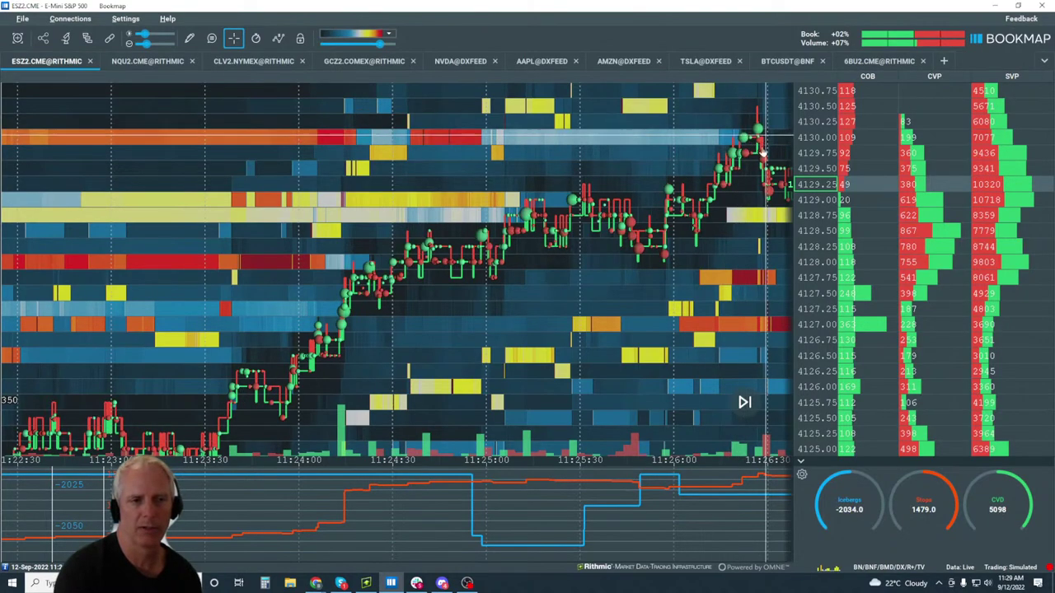
Examine the rally from 11:28 to 11:30 against the resting liquidity between 4131 and 4133 and the support around 4129.
scroll(762, 153, "down", 3)
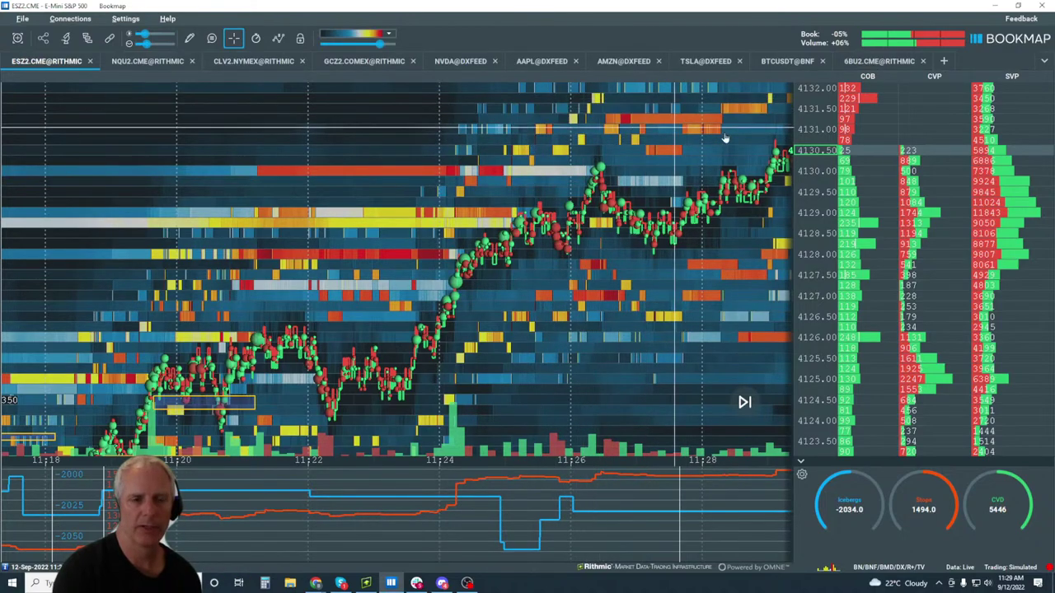
scroll(828, 167, "down", 3)
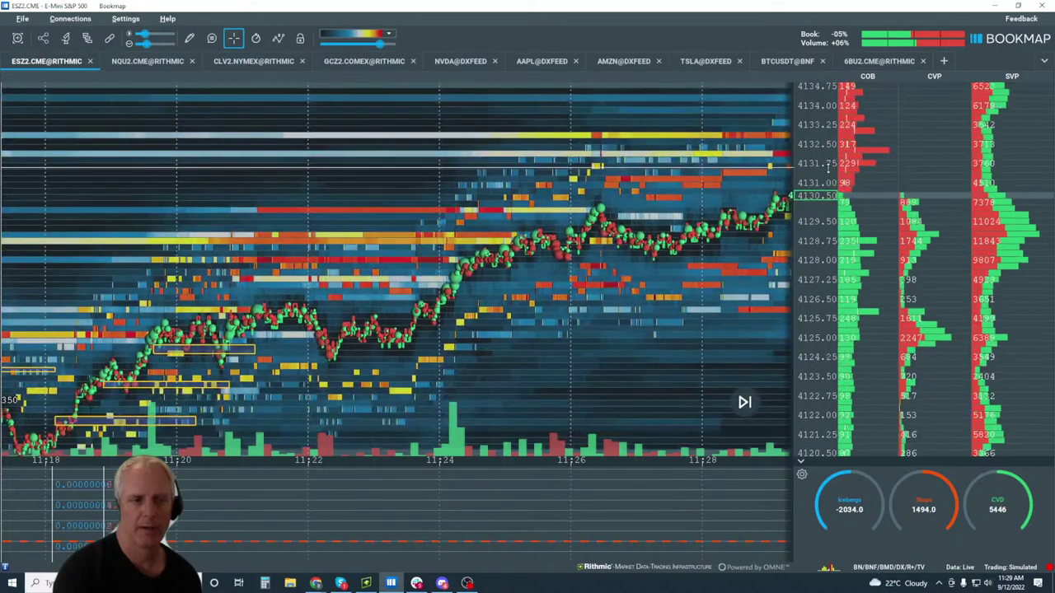
scroll(828, 168, "down", 2)
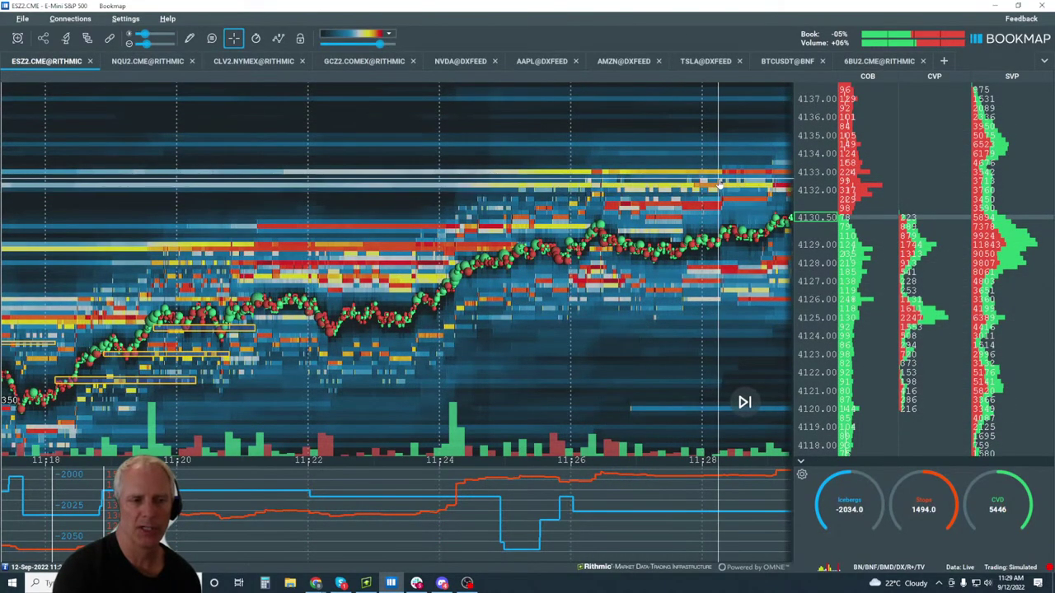
left_click_drag(719, 183, 620, 237)
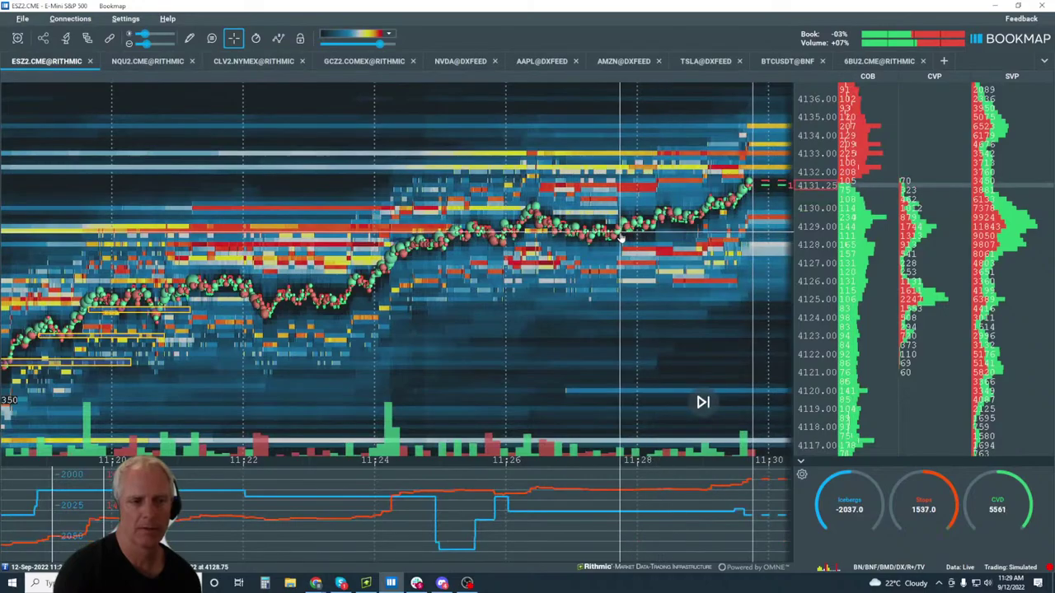
scroll(820, 229, "up", 2)
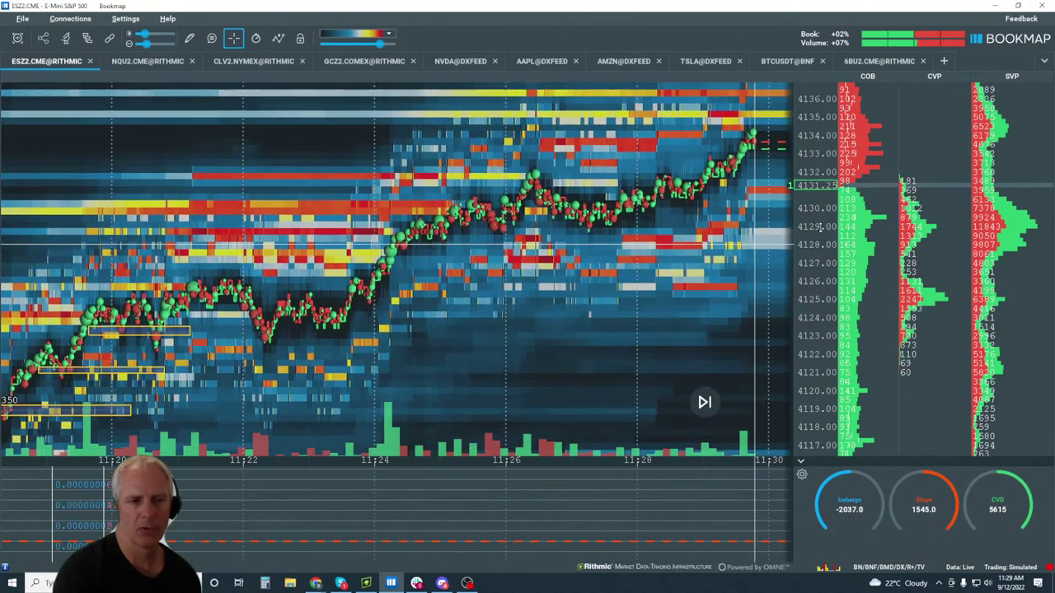
scroll(820, 229, "up", 2)
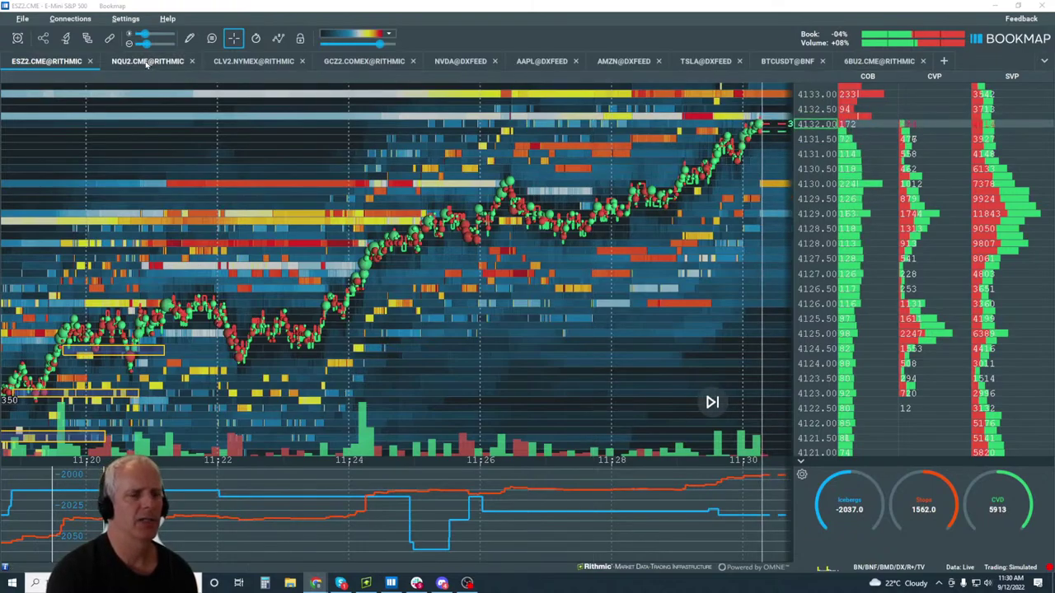
Detach the E-Mini Nasdaq-100 chart into a separate window and return it to the main window.
left_click_drag(144, 64, 441, 38)
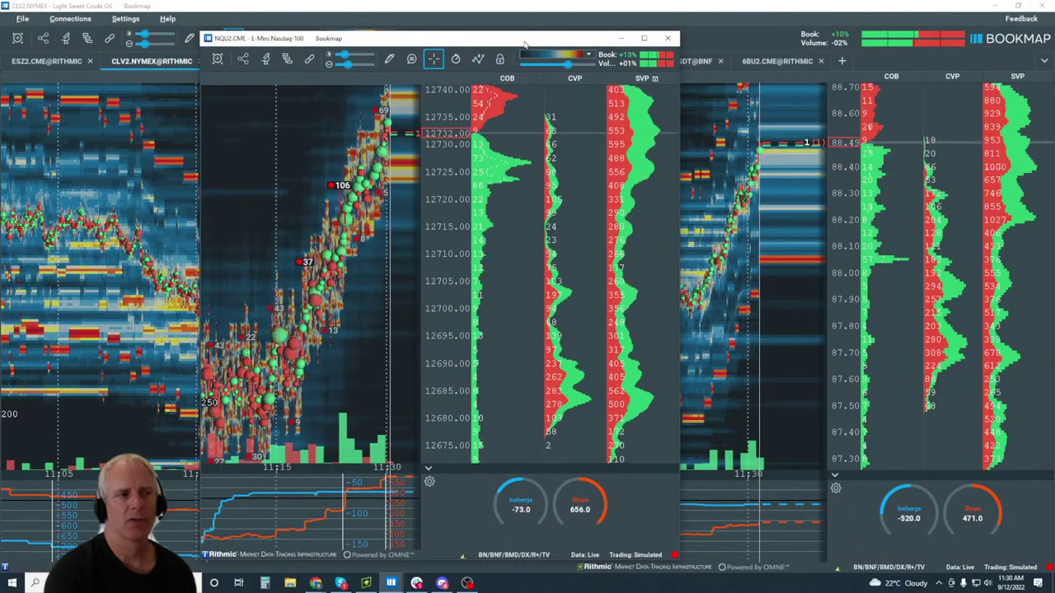
left_click_drag(524, 42, 463, 181)
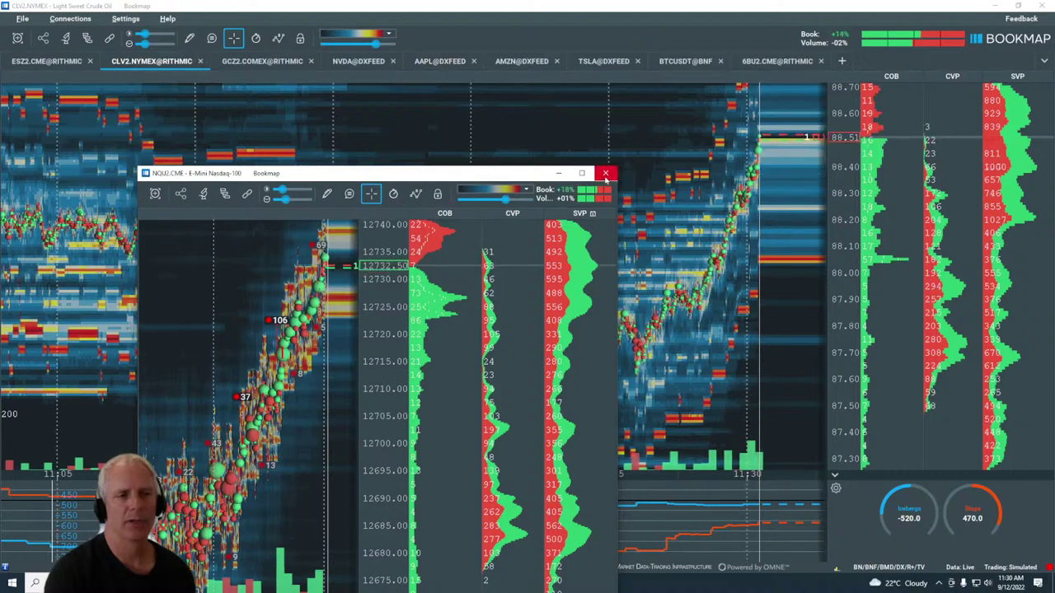
left_click(605, 173)
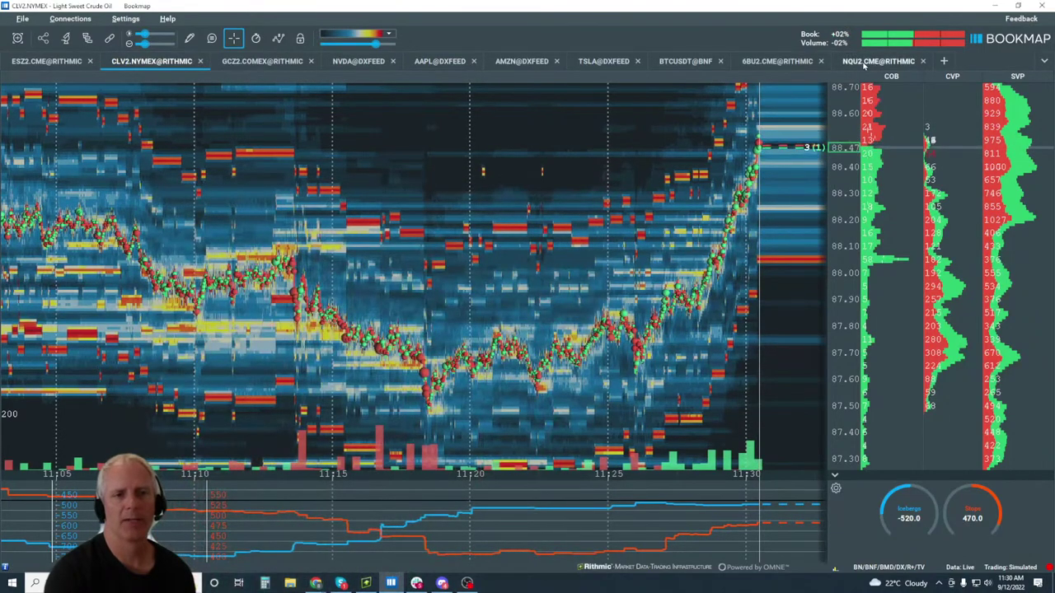
Place the E-Mini Nasdaq-100 chart directly after the E-Mini S&P 500 chart and reopen the S&P 500 chart.
left_click_drag(878, 66, 149, 66)
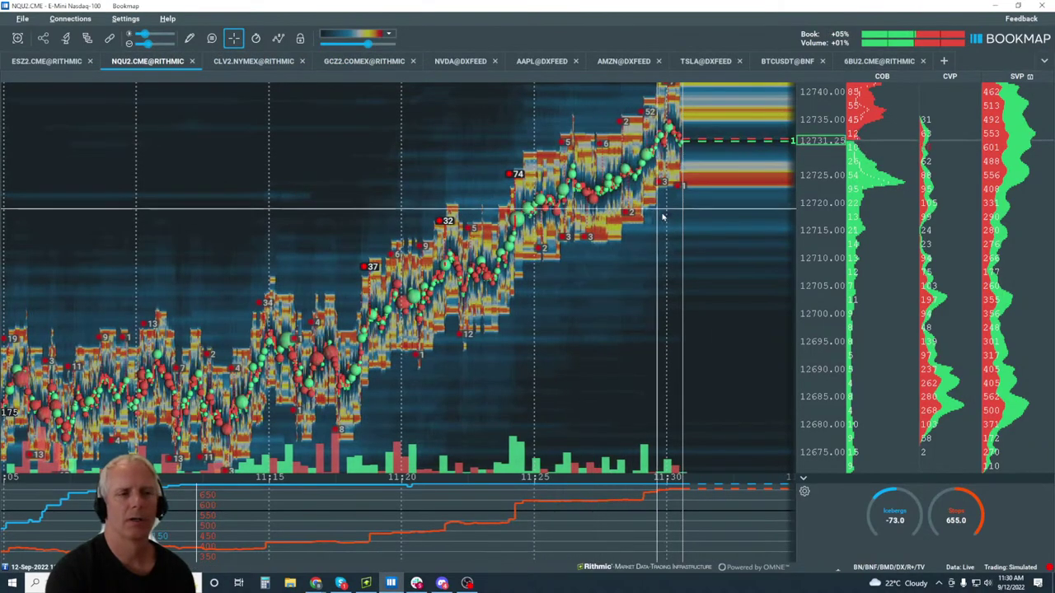
left_click(48, 62)
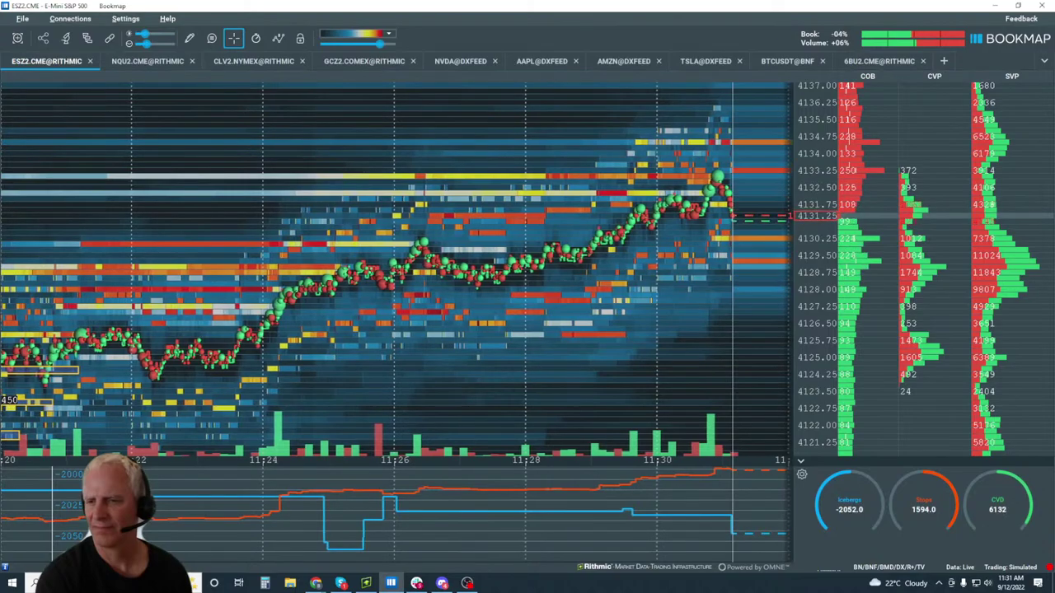
Examine the S&P 500 decline and recovery from 09:45 to 11:30 against the marked rectangles and the 4140 liquidity.
scroll(674, 223, "down", 5)
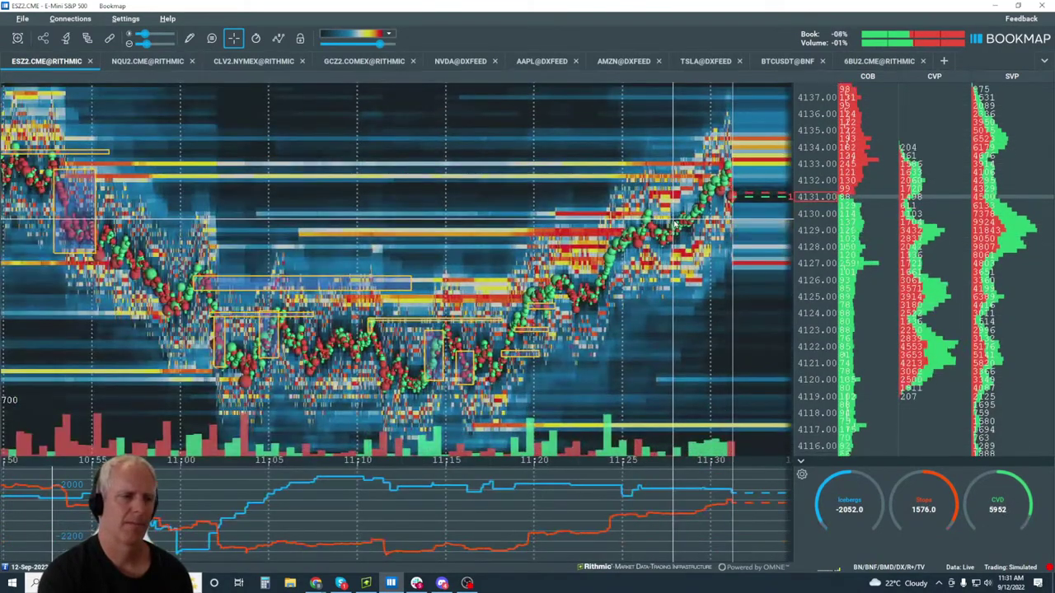
scroll(674, 222, "down", 3)
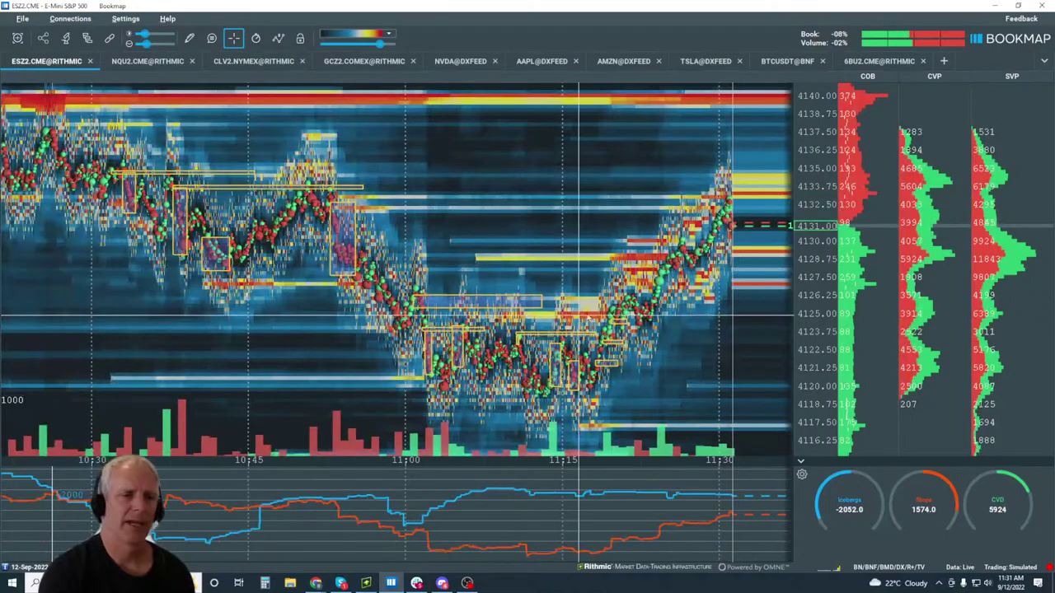
scroll(397, 248, "down", 3)
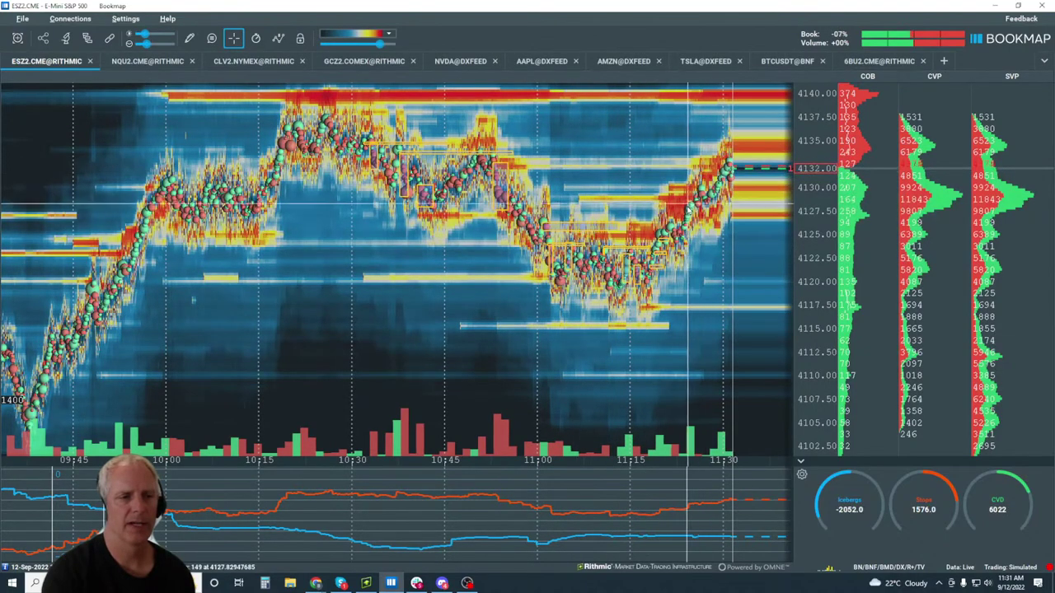
scroll(741, 177, "up", 3)
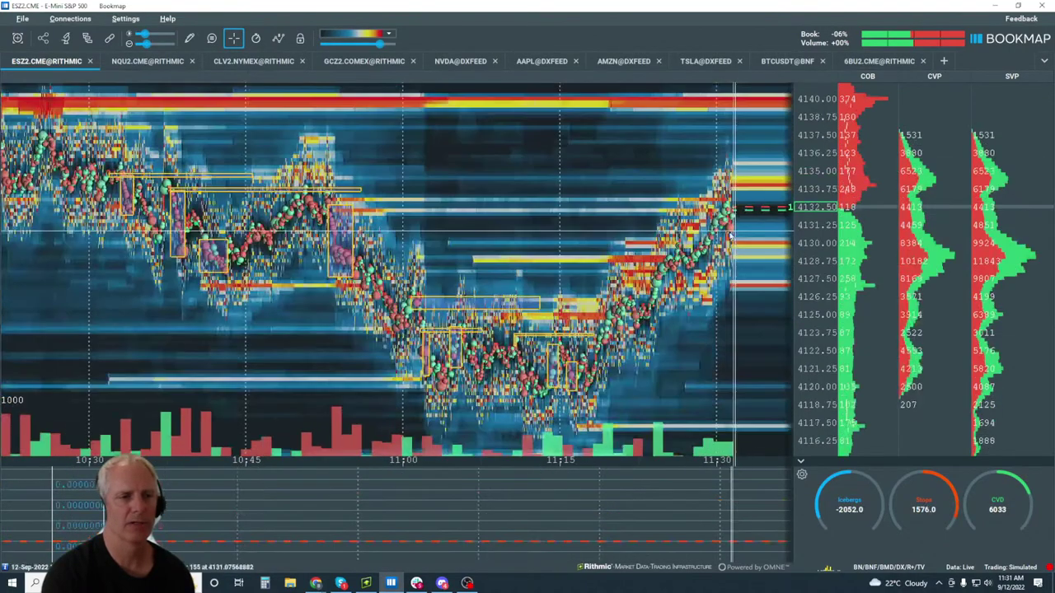
Compare the S&P 500 price action since 04:00 with the morning range beneath the heavy 4140 liquidity band.
scroll(751, 182, "down", 5)
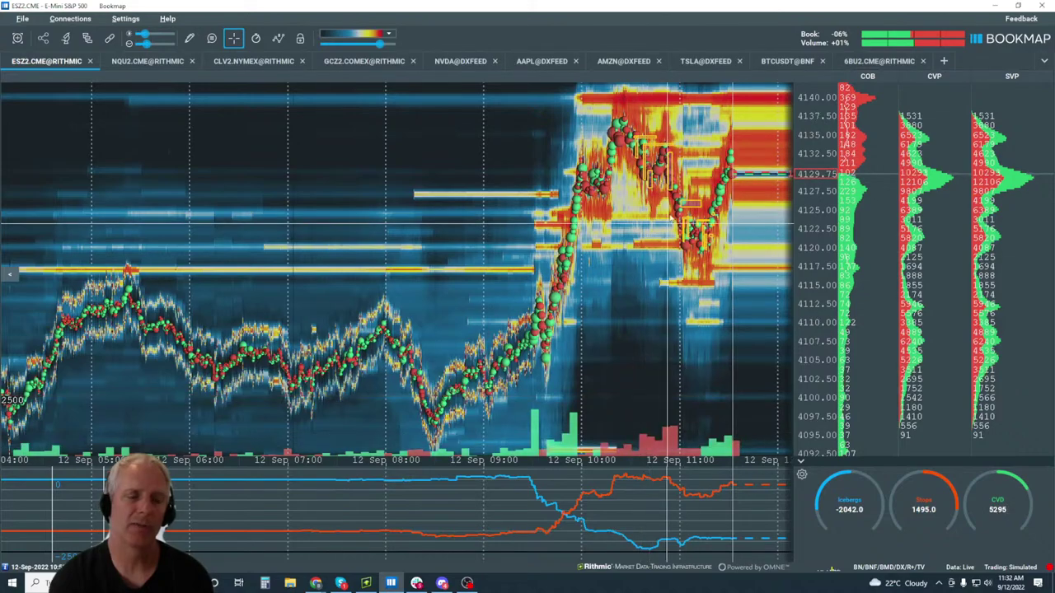
scroll(690, 176, "up", 3)
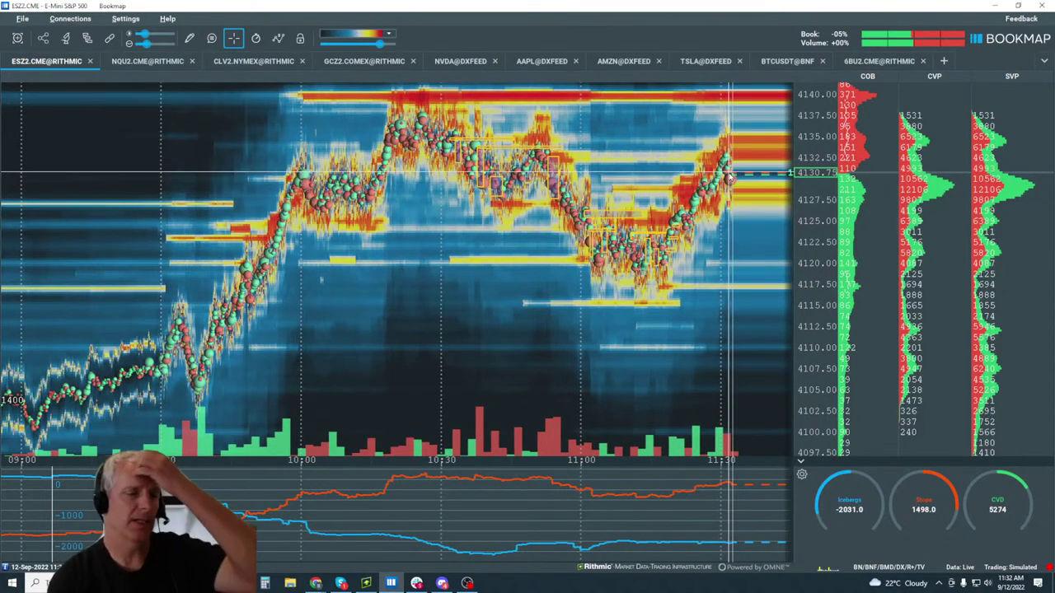
scroll(731, 175, "down", 5)
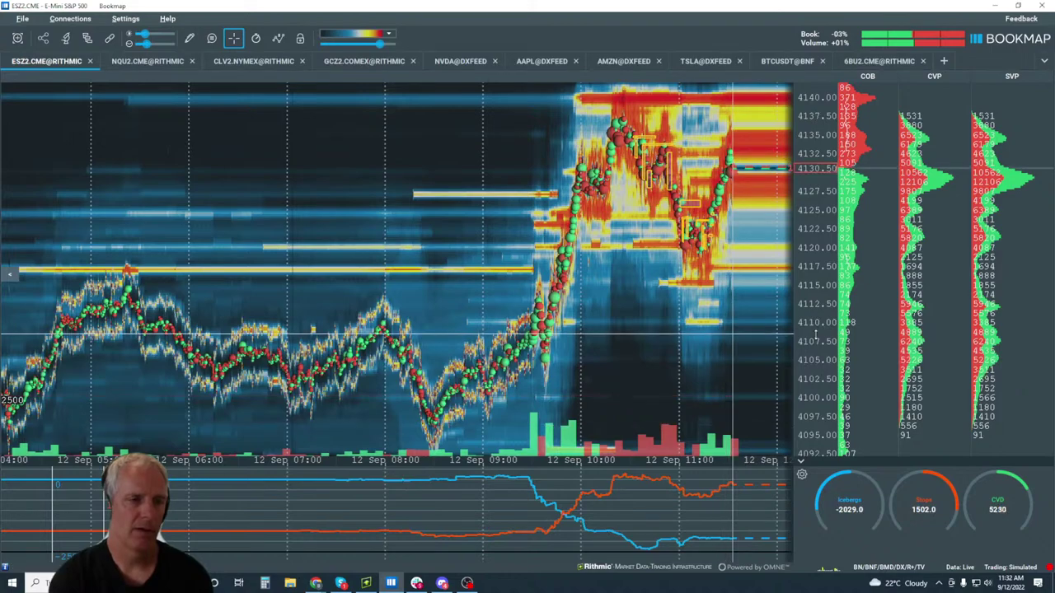
scroll(822, 145, "down", 3)
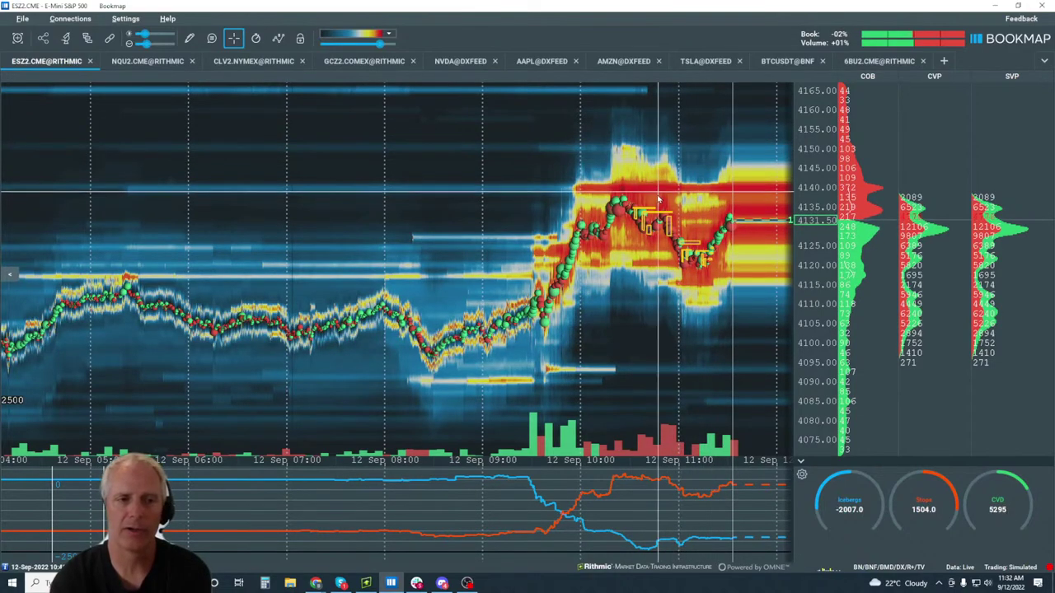
scroll(679, 206, "up", 4)
scroll(679, 206, "up", 3)
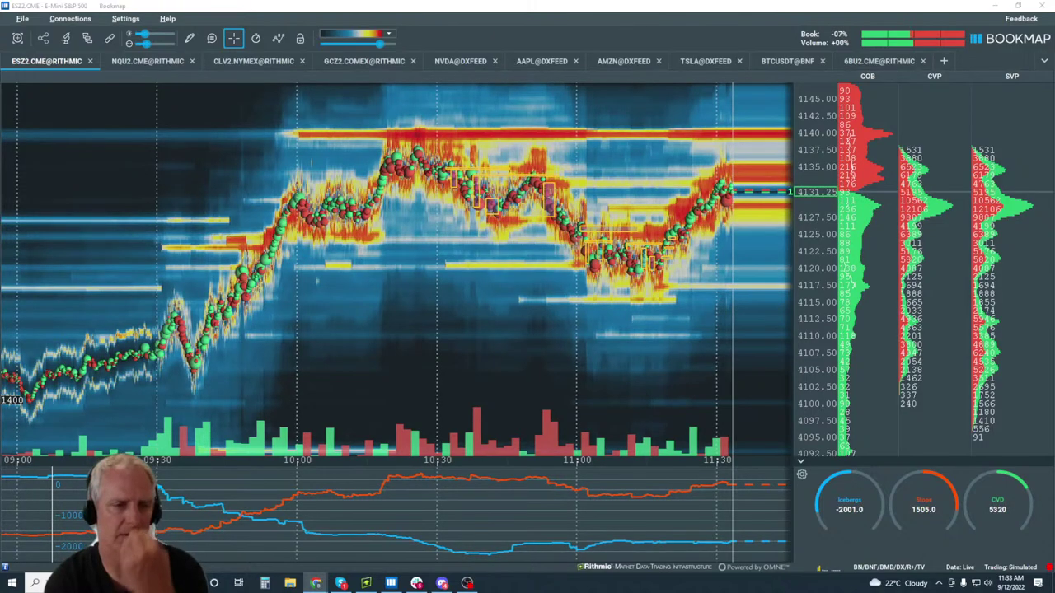
Examine the E-Mini Nasdaq-100 rally since 11:15 within the wider price action from 09:45 onward.
left_click(147, 61)
scroll(381, 148, "down", 3)
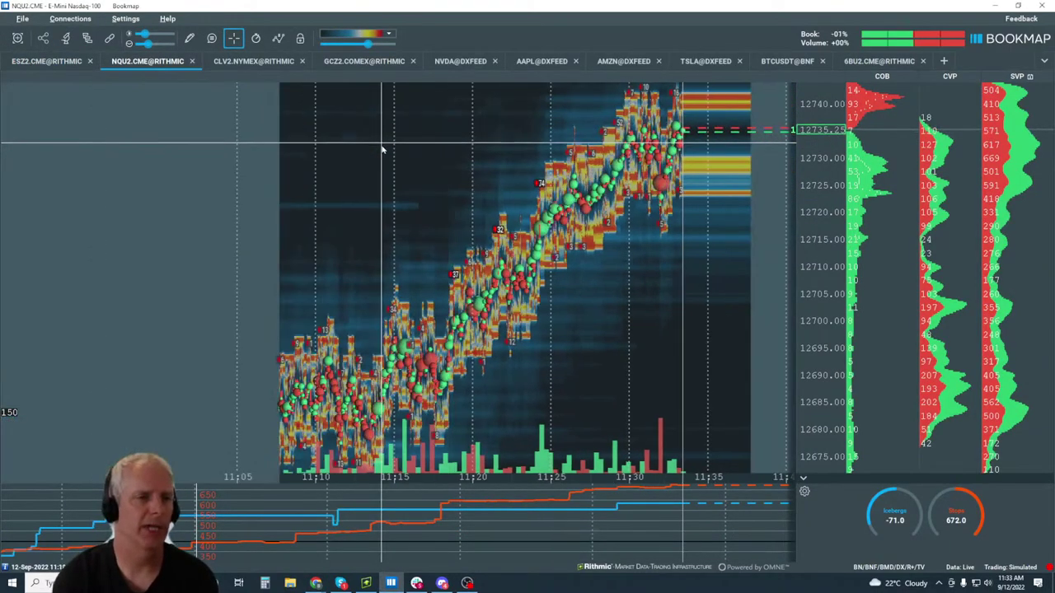
scroll(829, 145, "down", 4)
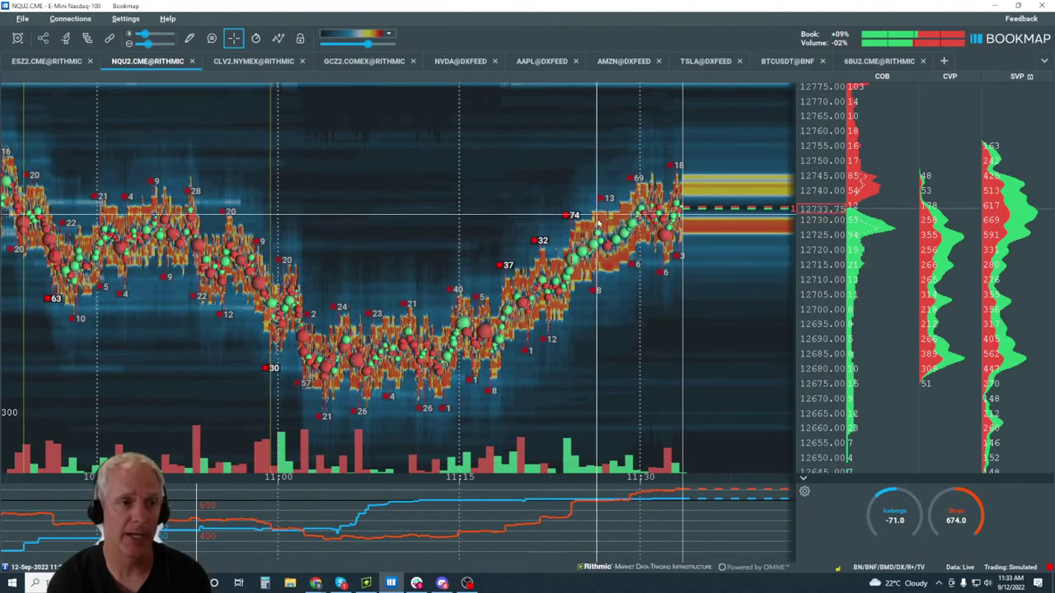
scroll(599, 222, "down", 5)
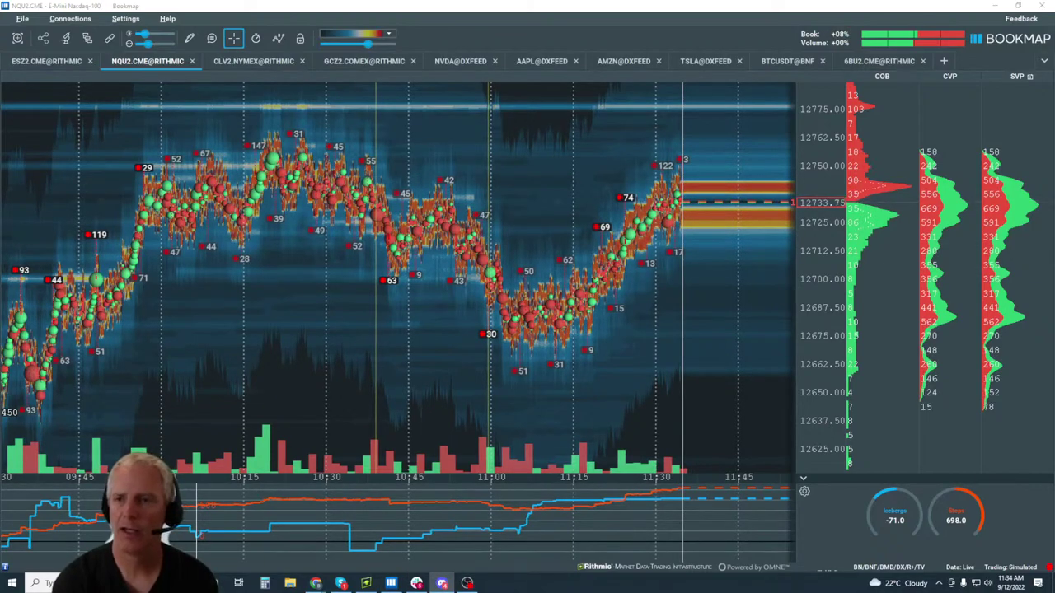
Switch to Discord and review the Bookmap server's upcoming events, closing the window when done.
left_click(441, 583)
left_click_drag(581, 93, 597, 109)
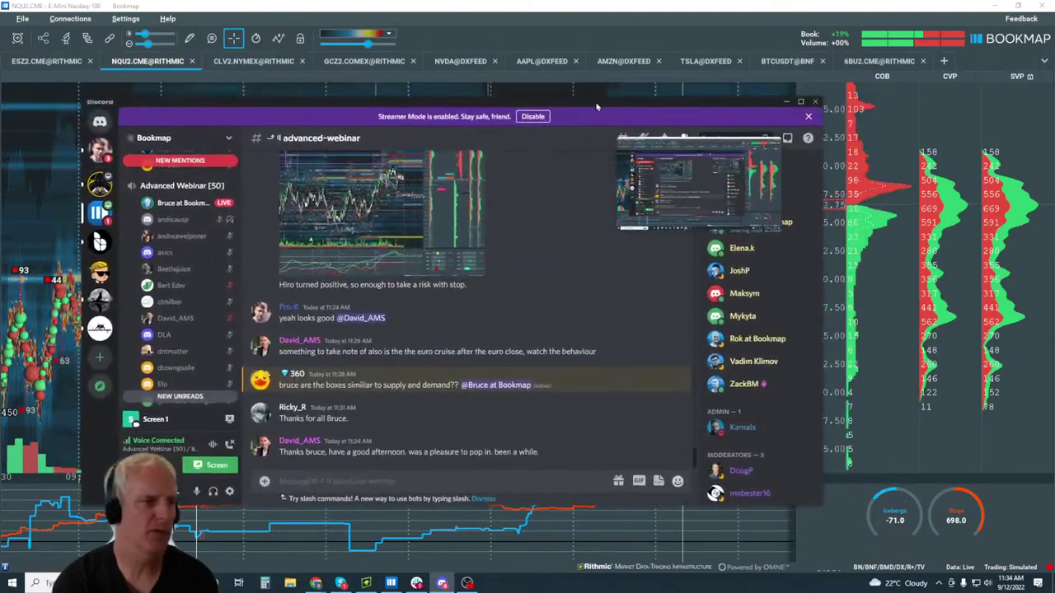
scroll(186, 282, "down", 10)
scroll(186, 283, "up", 10)
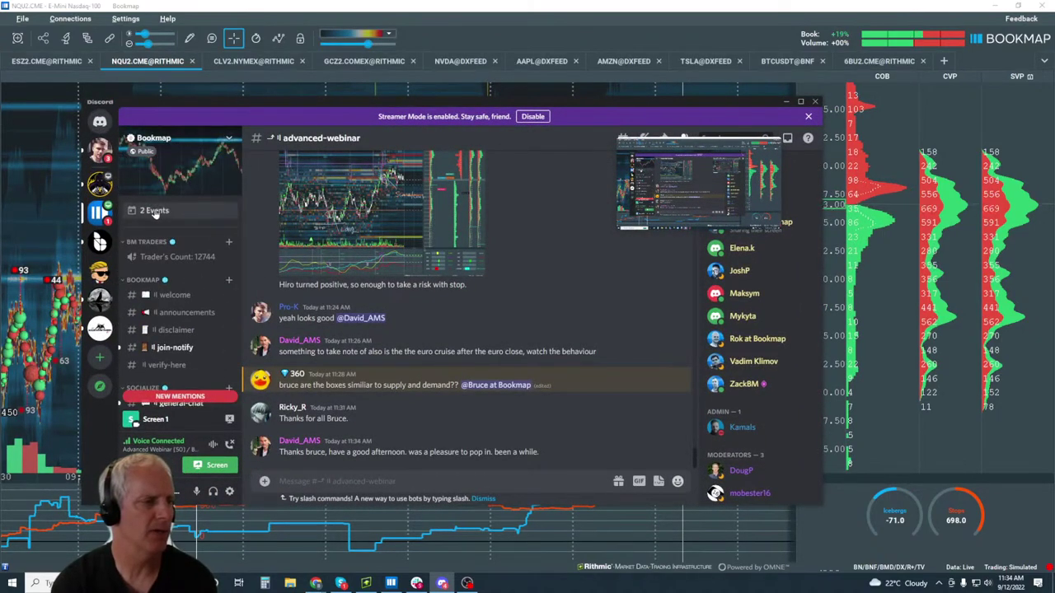
left_click(156, 211)
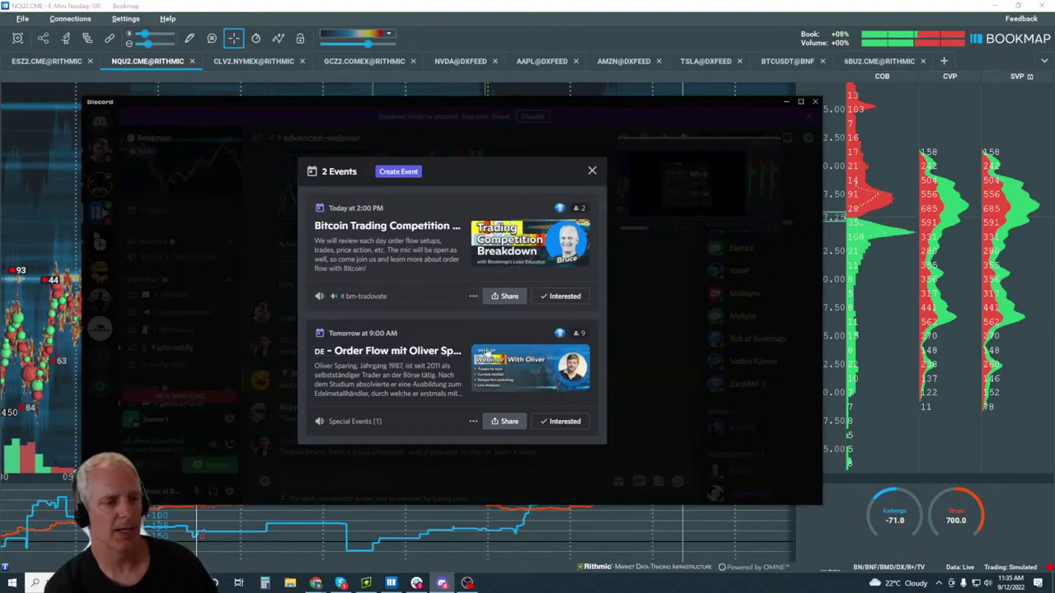
left_click(591, 173)
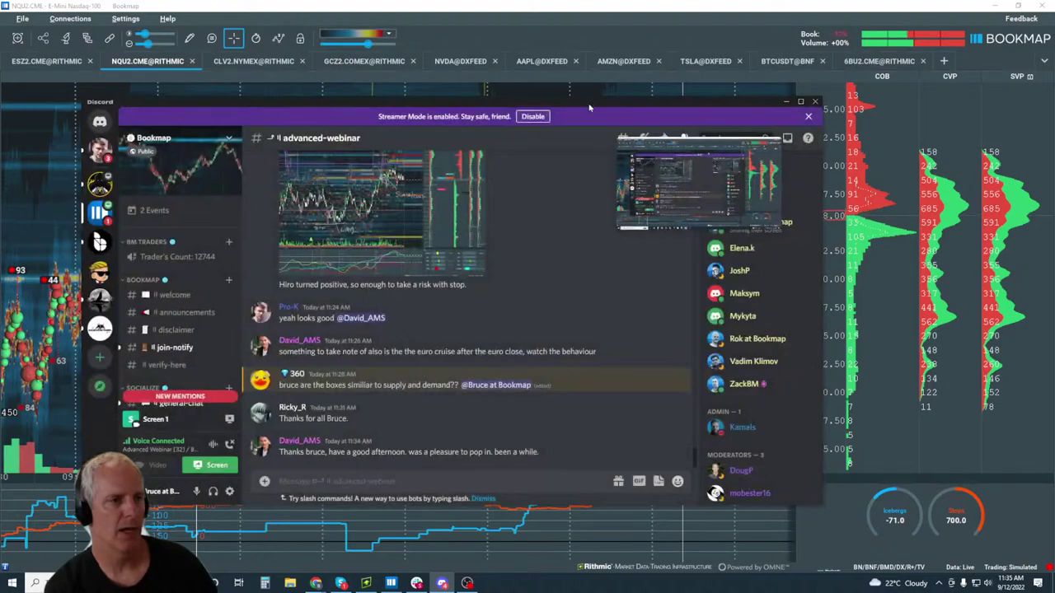
left_click_drag(590, 107, 624, 105)
left_click(822, 104)
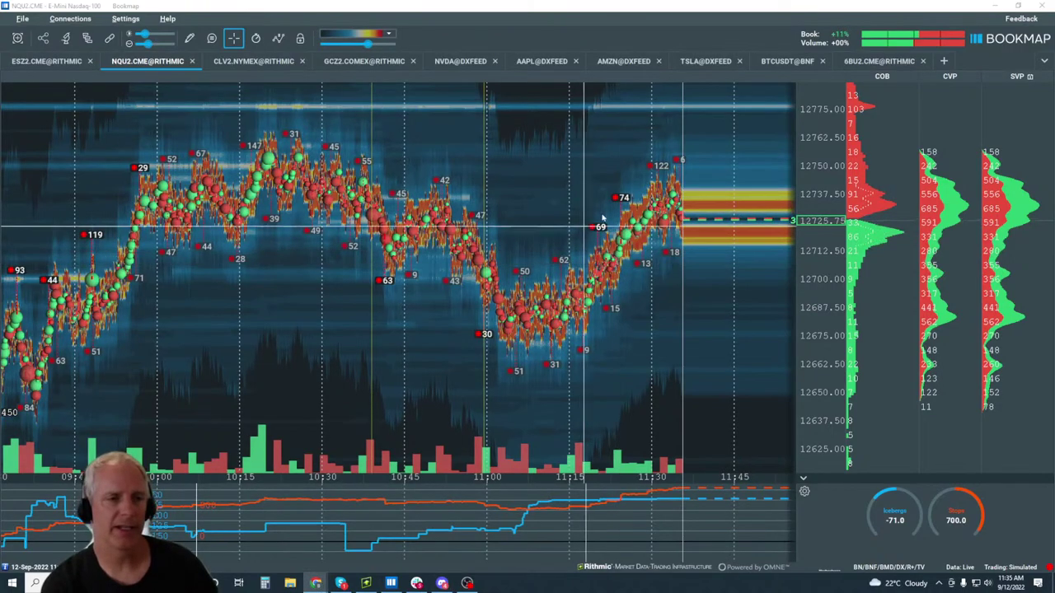
Examine the Nasdaq-100 highs between 11:30 and 11:35 and the pullback toward the resting liquidity below.
scroll(602, 218, "up", 5)
scroll(818, 188, "up", 3)
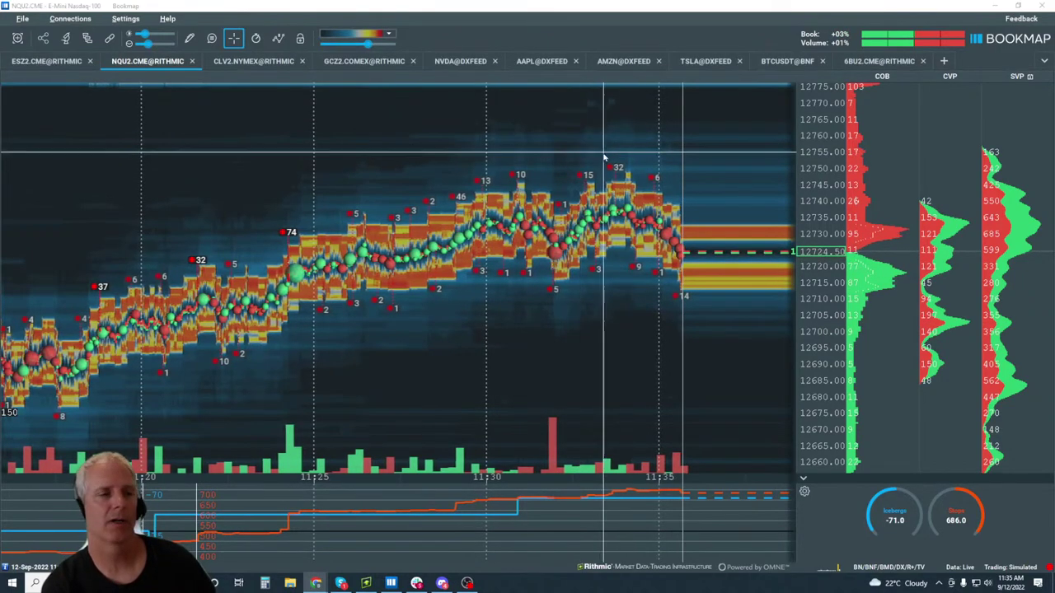
scroll(610, 165, "down", 3)
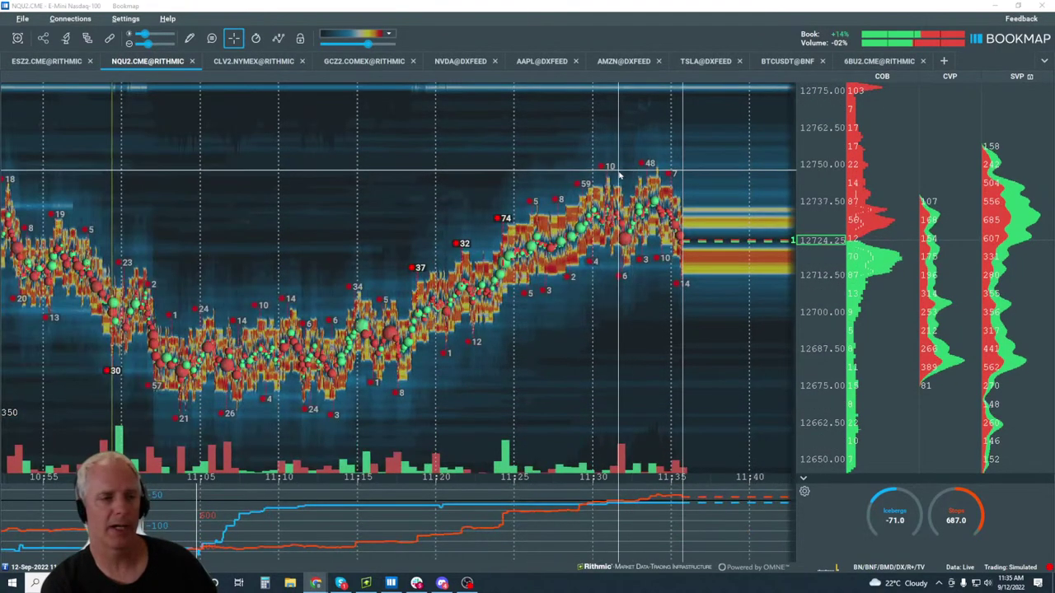